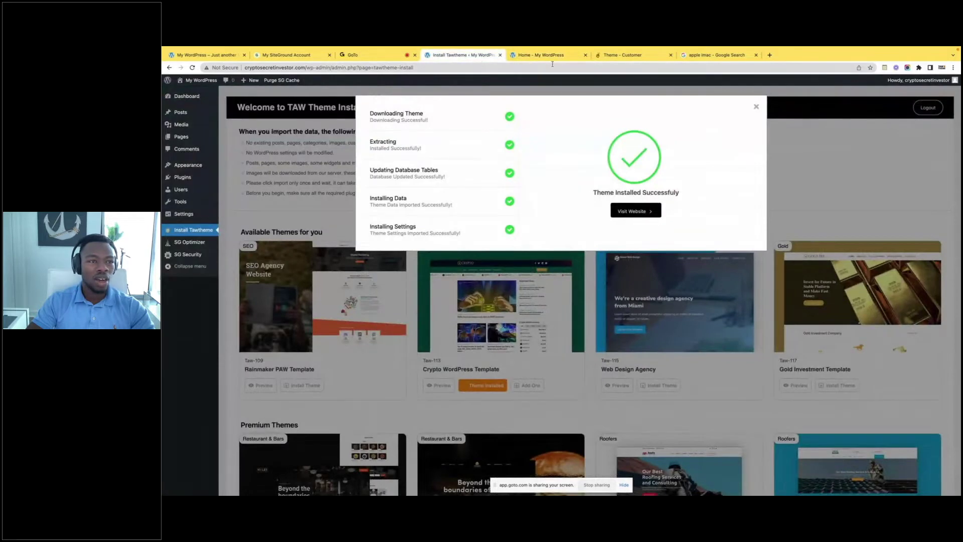
# Look through the open browser pages and view the cryptosecretinvestor.com home page with the newly installed crypto theme
pyautogui.click(552, 58)
pyautogui.click(210, 56)
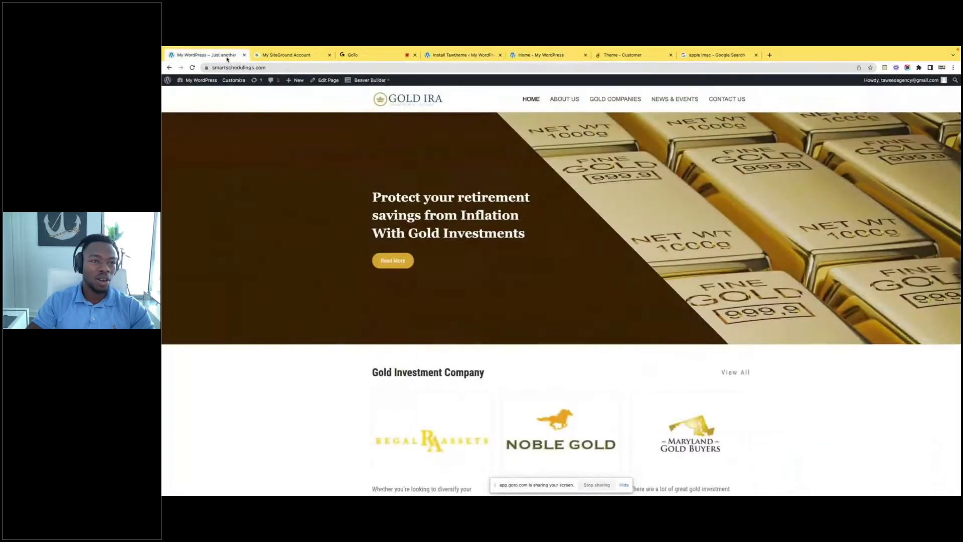
pyautogui.click(275, 56)
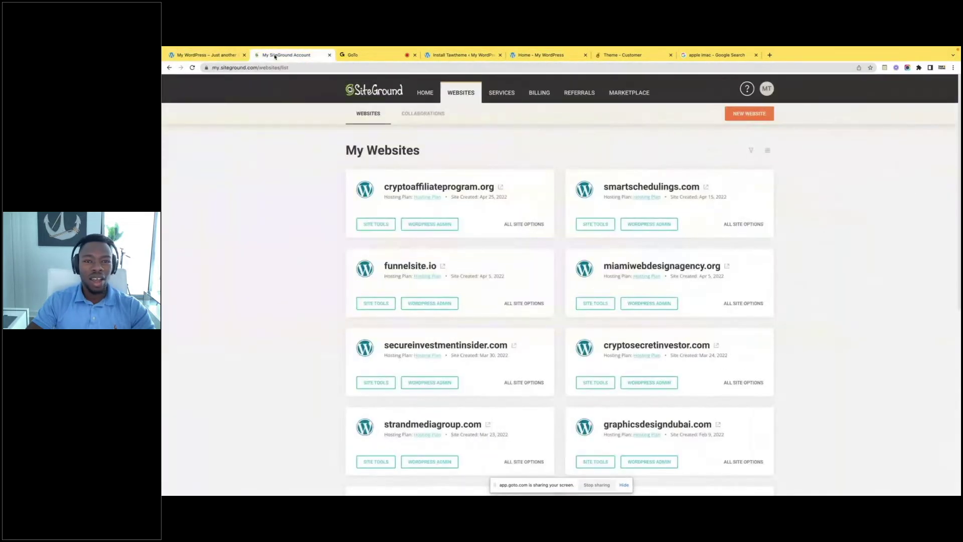
pyautogui.click(462, 55)
pyautogui.click(541, 55)
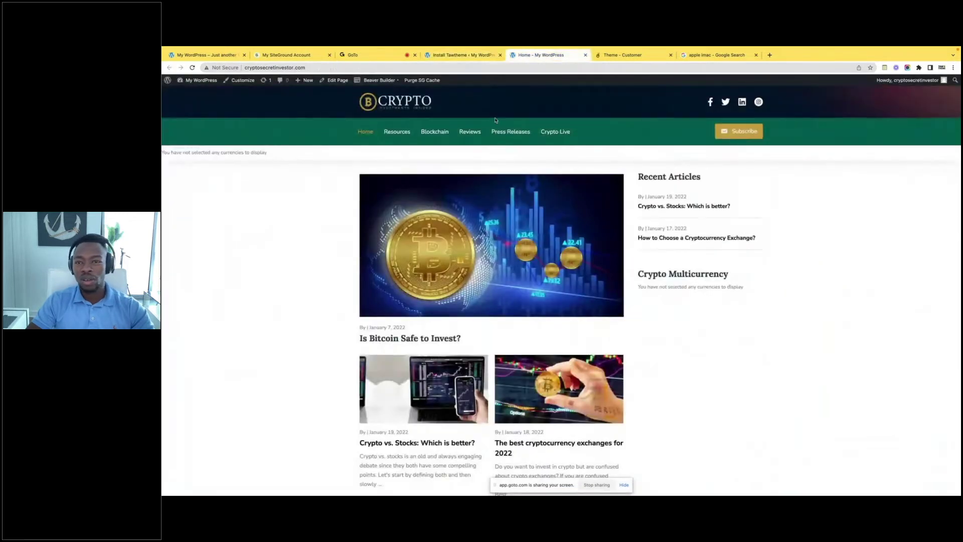
pyautogui.click(440, 70)
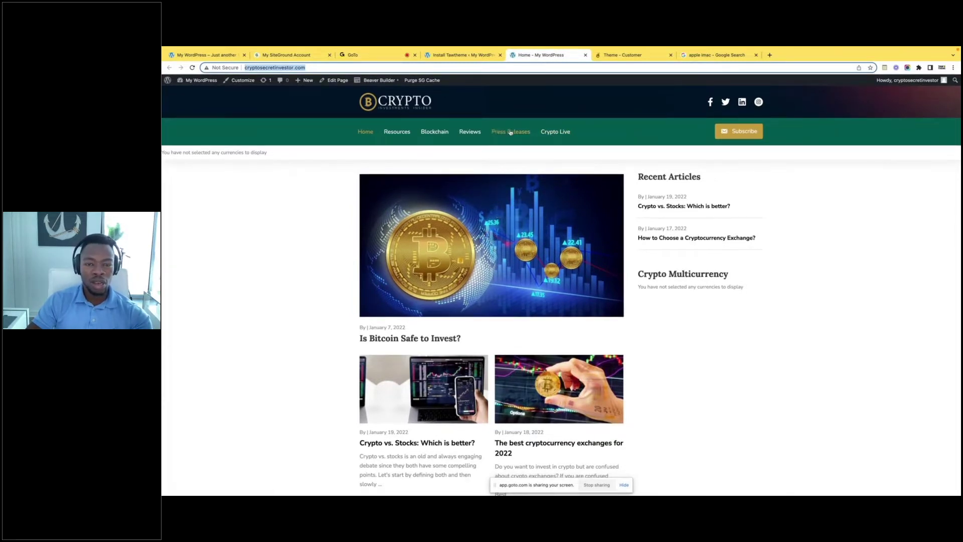
pyautogui.scroll(-1, 495, 186)
pyautogui.scroll(-1, 495, 185)
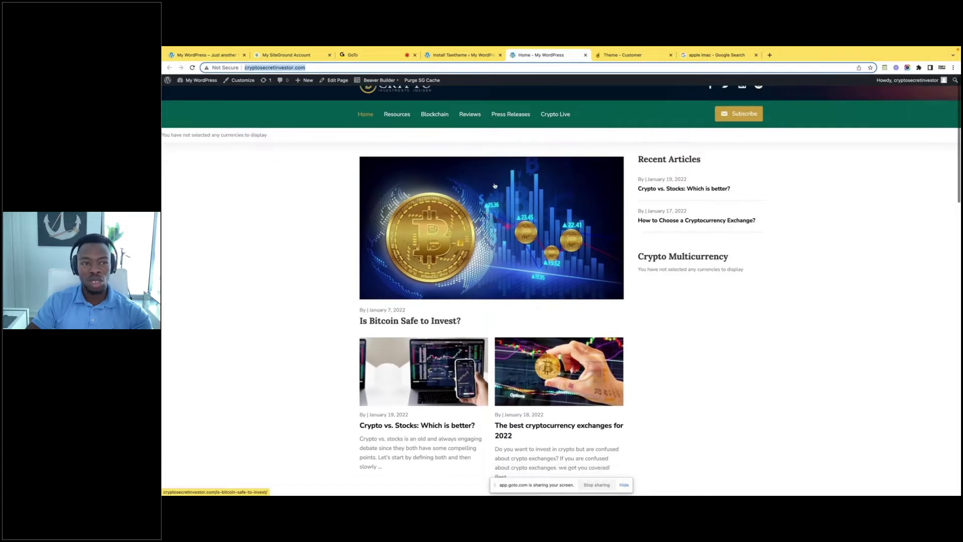
pyautogui.scroll(2, 502, 160)
# Switch to the outline document, highlight the item "Make your Website Secure", and return to the cryptosecretinvestor.com home page
pyautogui.moveTo(602, 481)
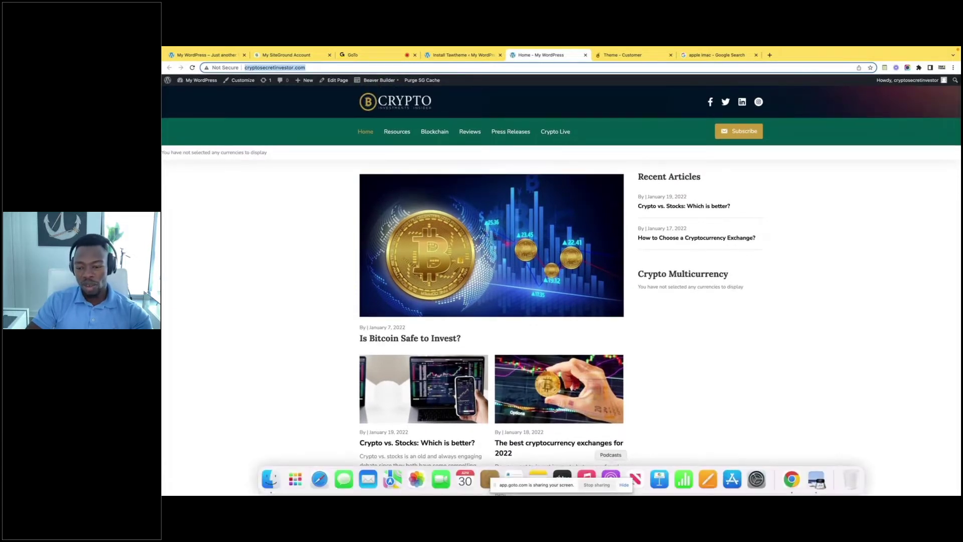
pyautogui.click(816, 479)
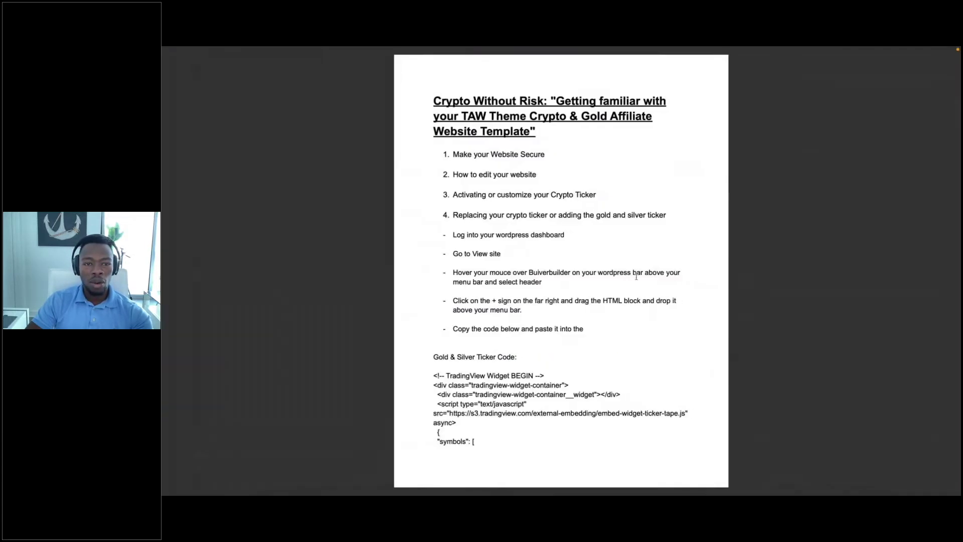
pyautogui.moveTo(454, 154); pyautogui.dragTo(545, 162)
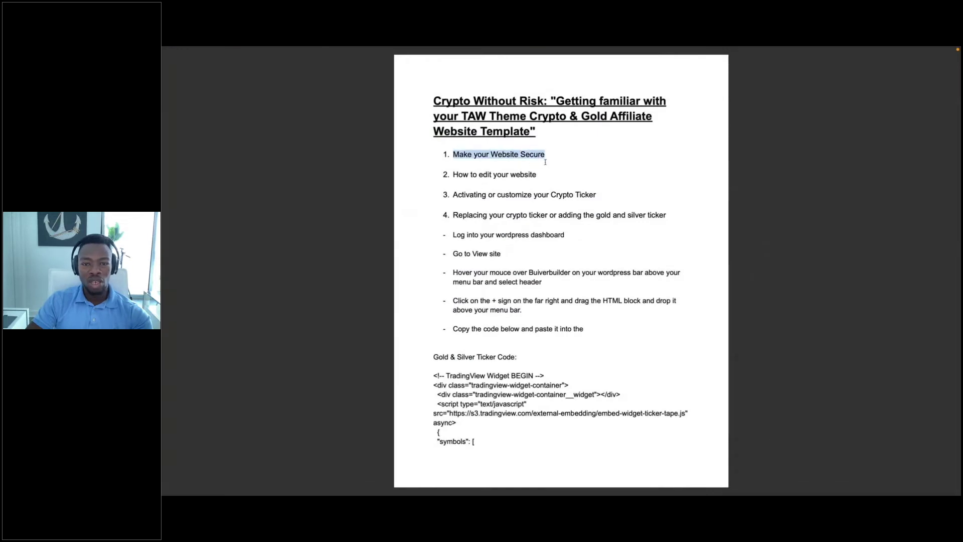
pyautogui.hotkey('ctrl', 'Left')
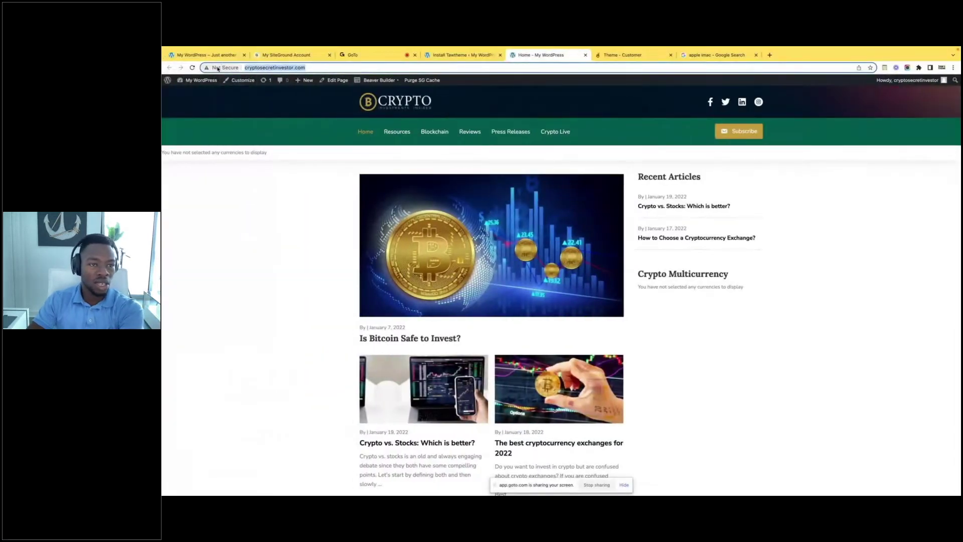
pyautogui.click(300, 155)
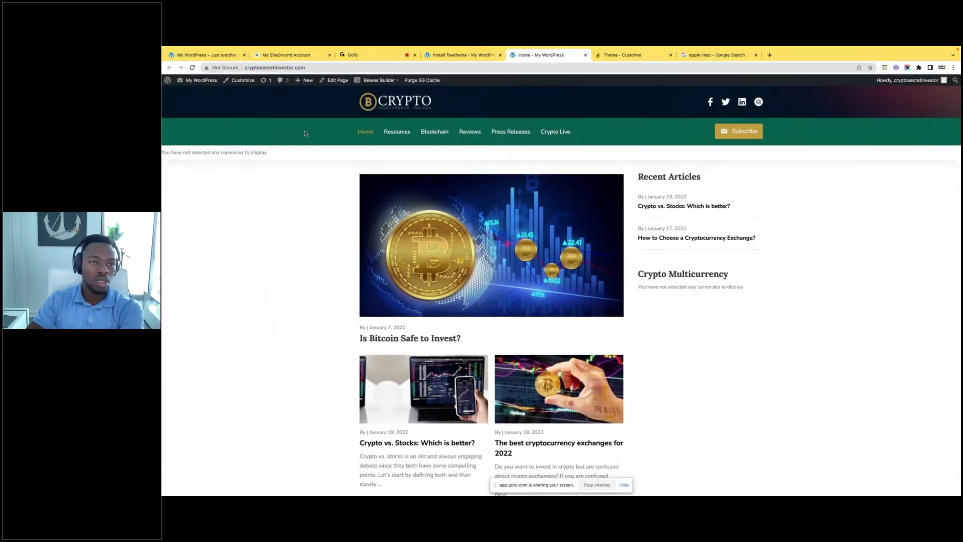
# Open the SiteGround site tools for cryptosecretinvestor.com, view its SSL certificates, and turn on HTTPS Enforce for the domain
pyautogui.click(287, 55)
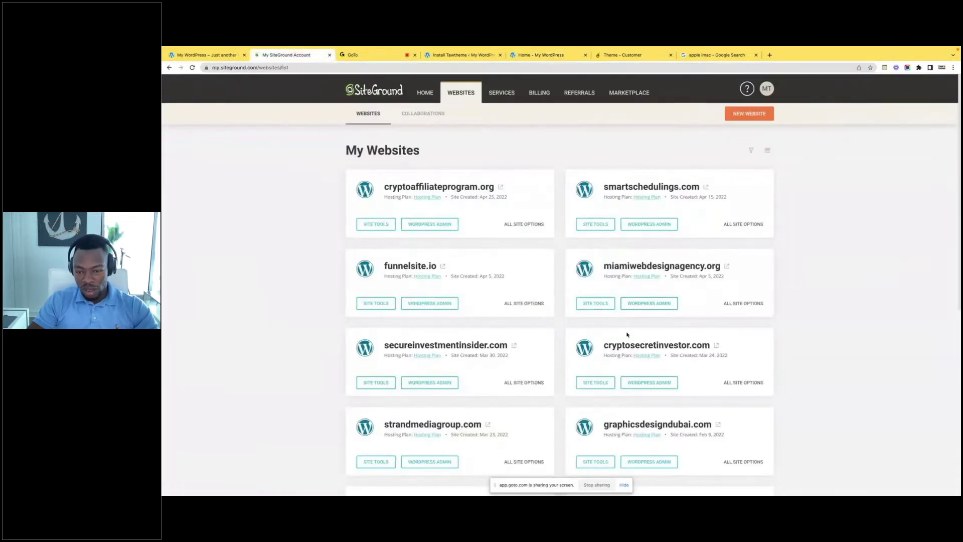
pyautogui.click(598, 383)
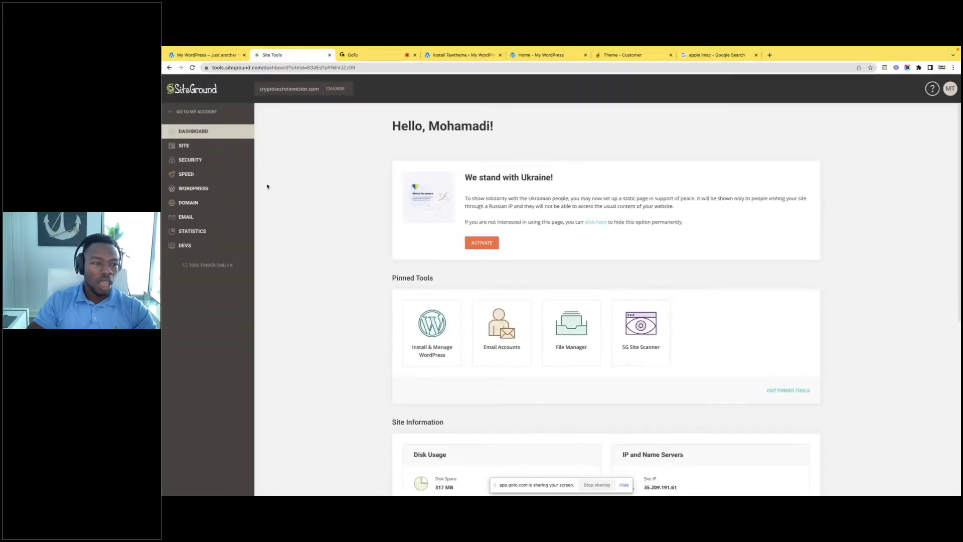
pyautogui.click(194, 162)
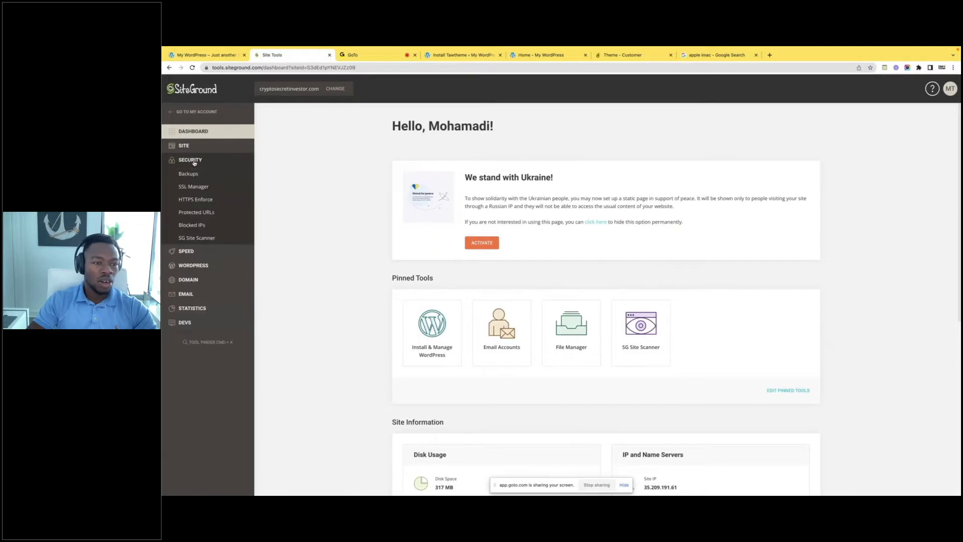
pyautogui.click(197, 188)
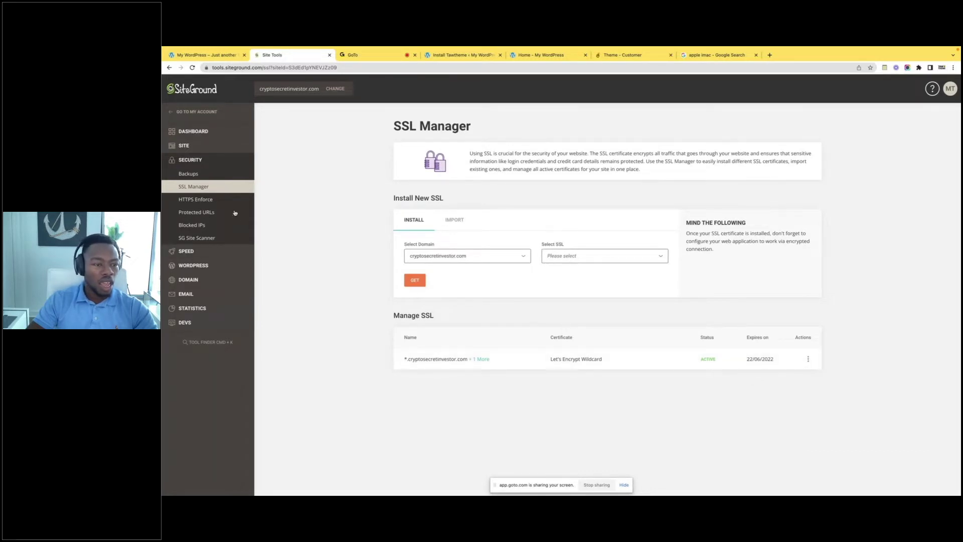
pyautogui.click(195, 201)
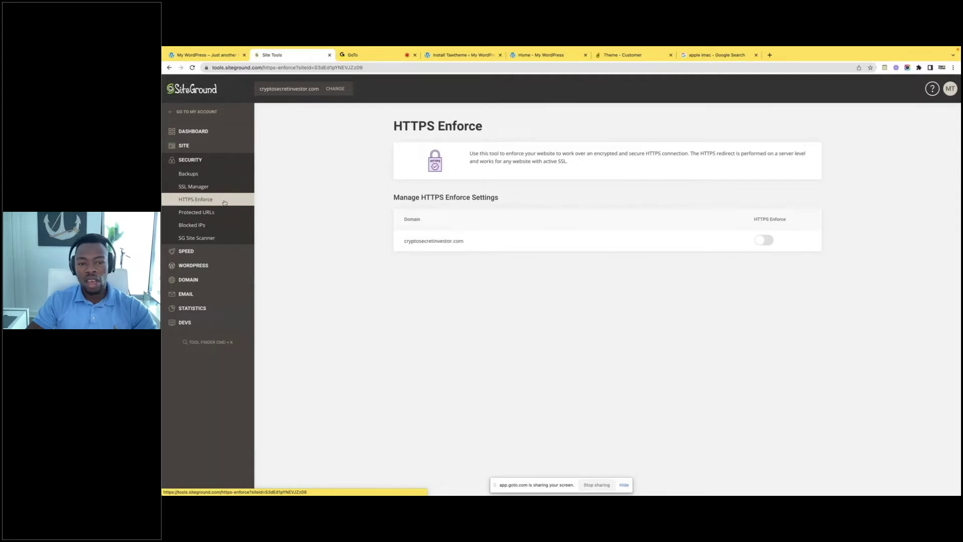
pyautogui.click(764, 240)
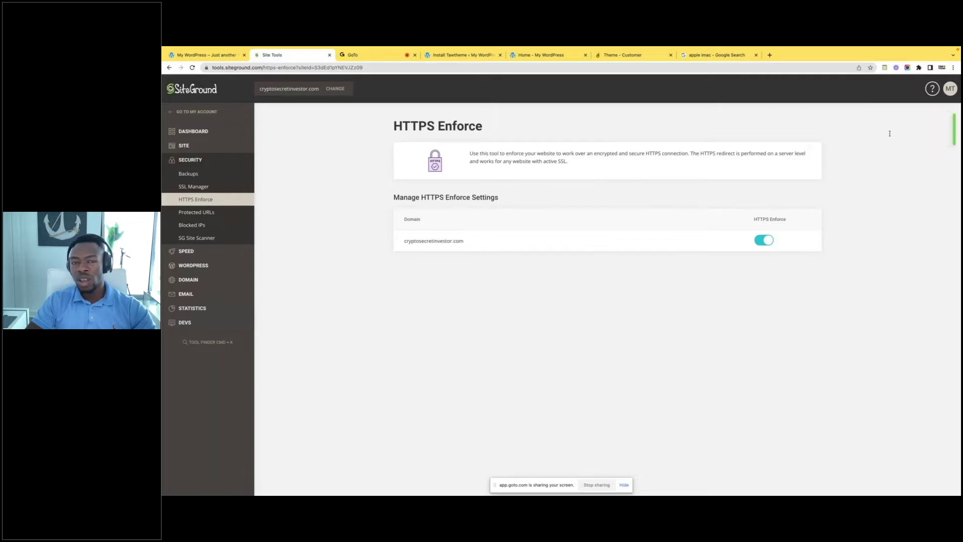
# Reload the cryptosecretinvestor.com home page and check its connection security information
pyautogui.moveTo(352, 46)
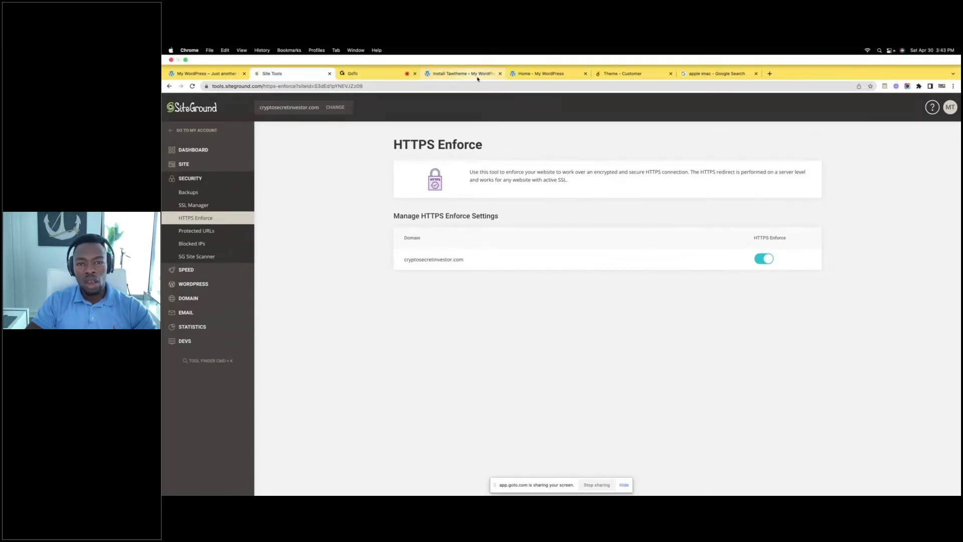
pyautogui.click(531, 75)
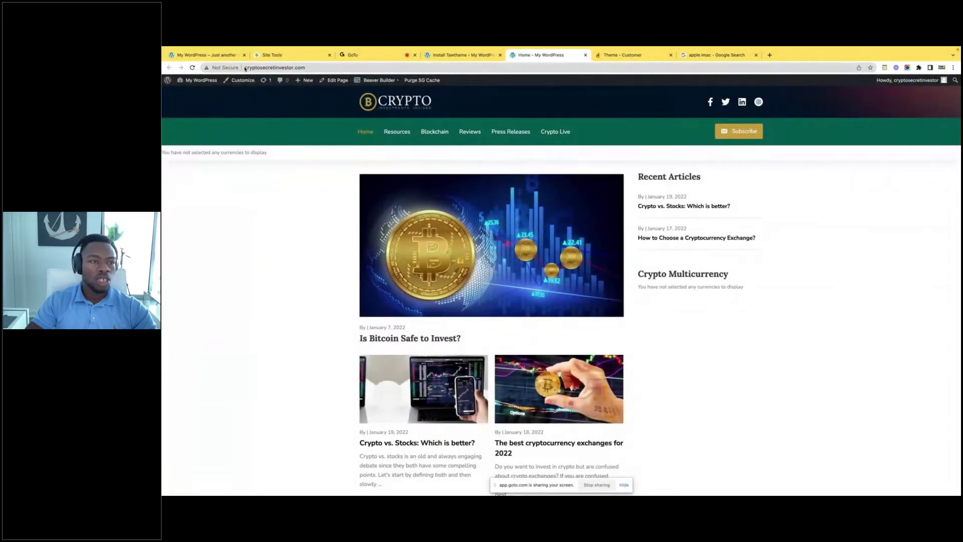
pyautogui.click(193, 68)
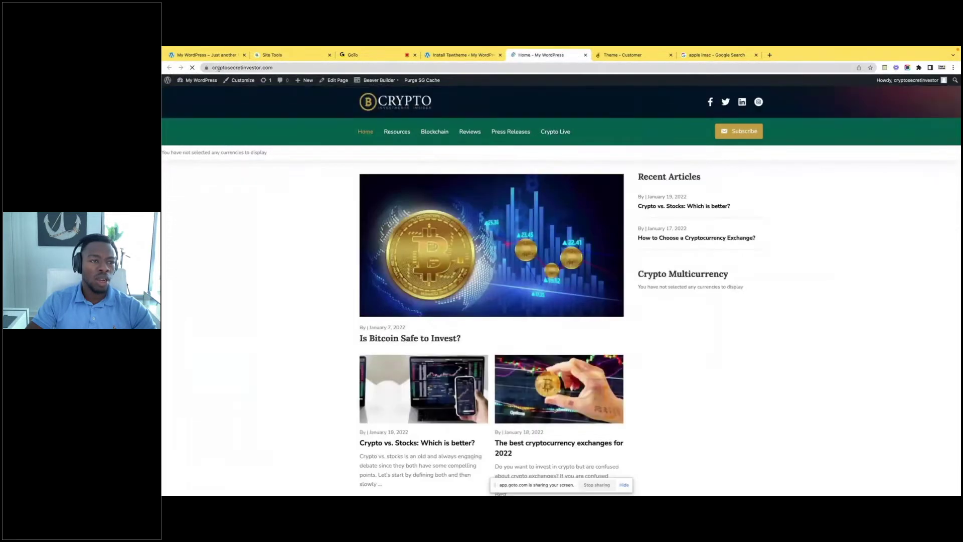
pyautogui.click(206, 68)
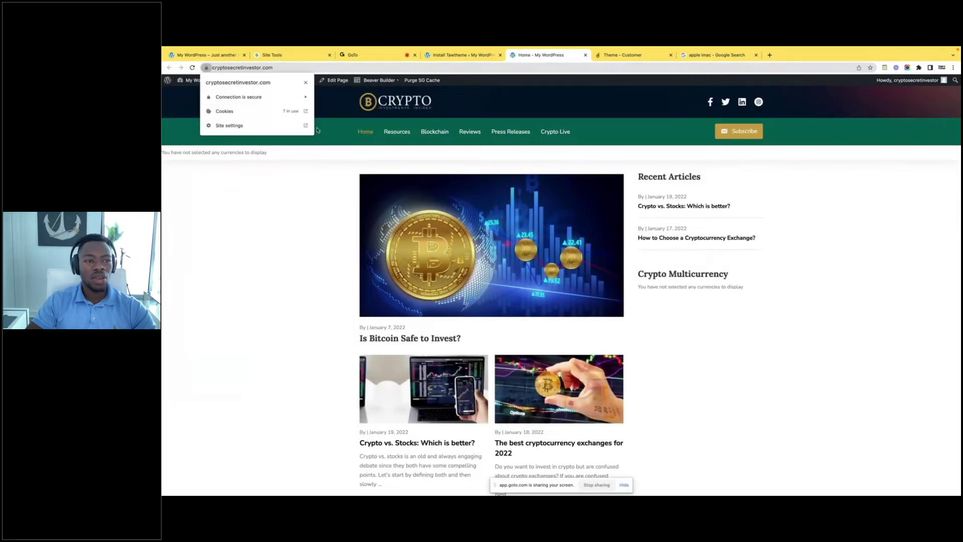
pyautogui.click(259, 213)
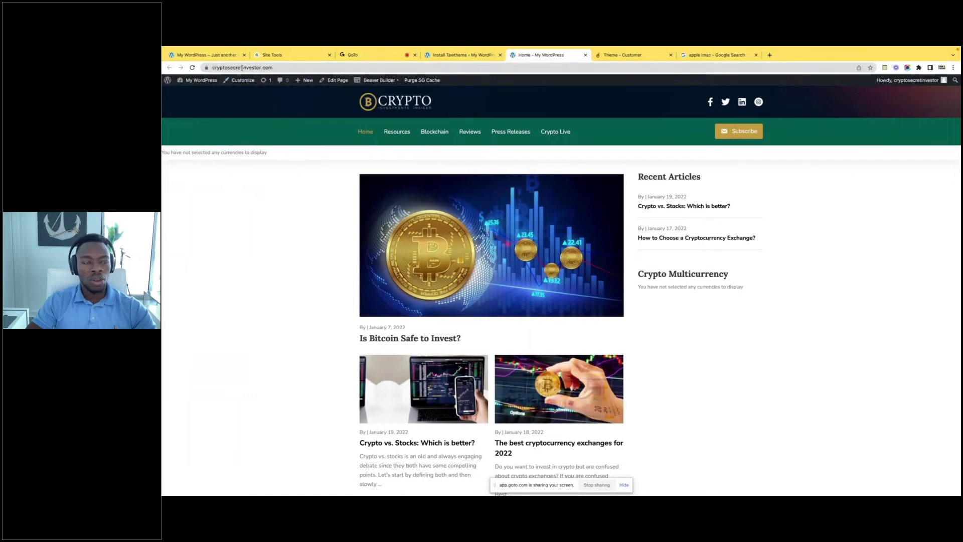
pyautogui.click(344, 67)
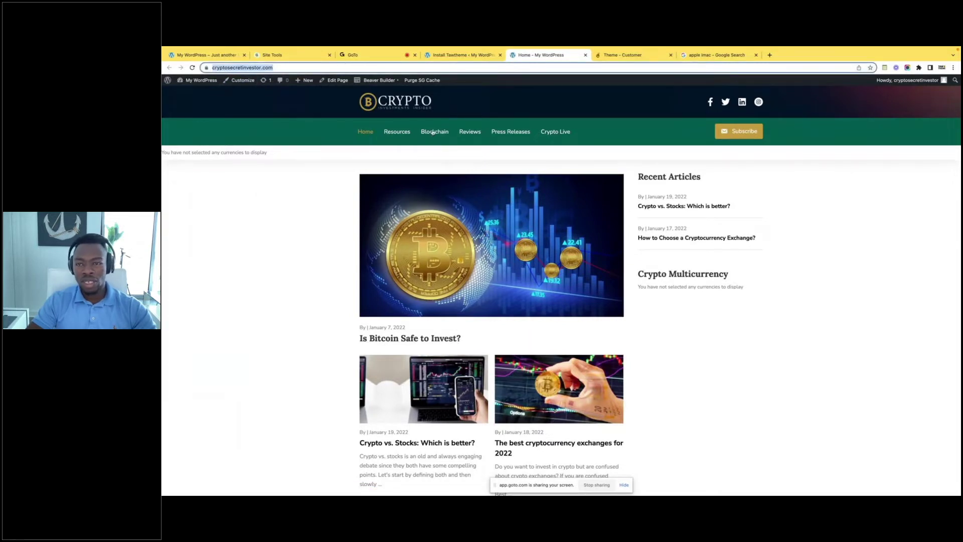
# Switch to the outline document, highlight the item "How to edit your website", and return to the crypto site
pyautogui.moveTo(815, 489)
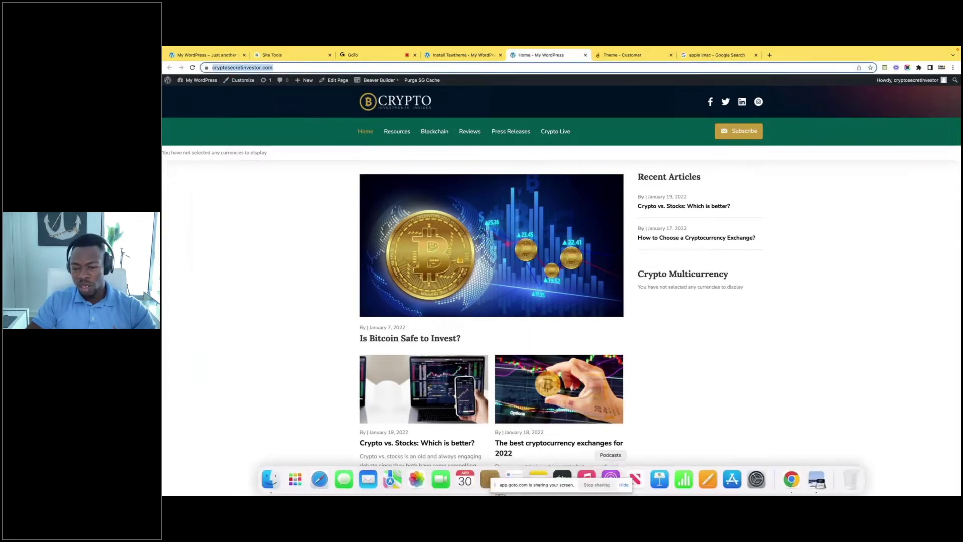
pyautogui.click(817, 481)
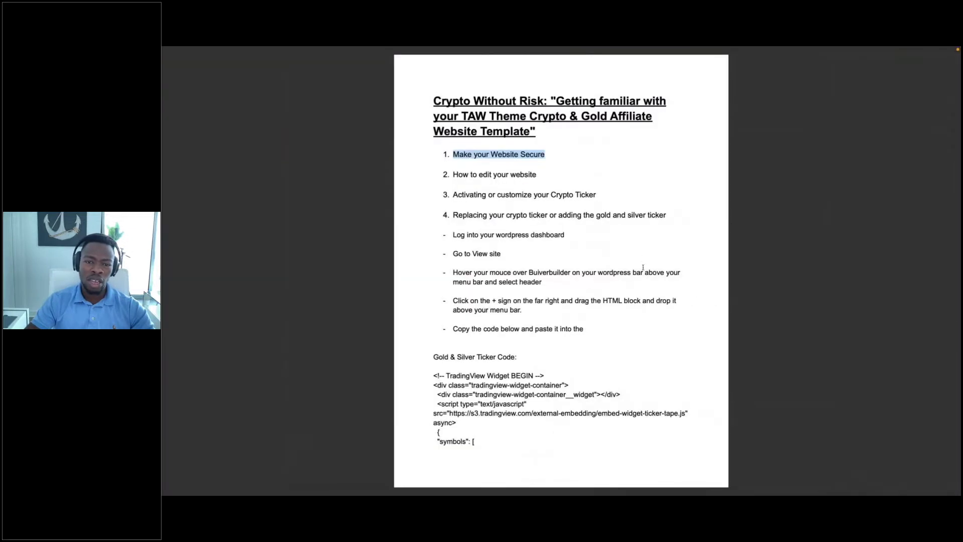
pyautogui.click(588, 181)
pyautogui.moveTo(538, 175); pyautogui.dragTo(500, 172)
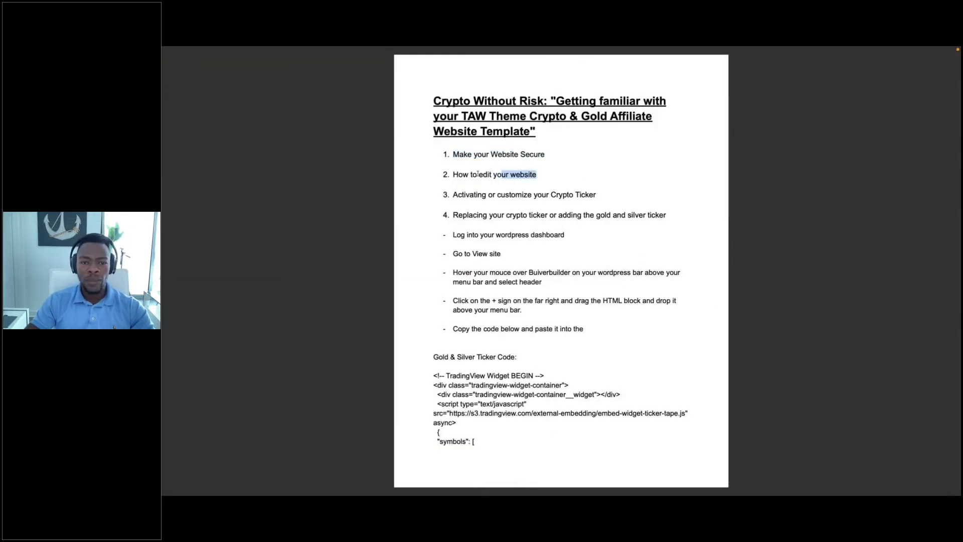
pyautogui.click(455, 173)
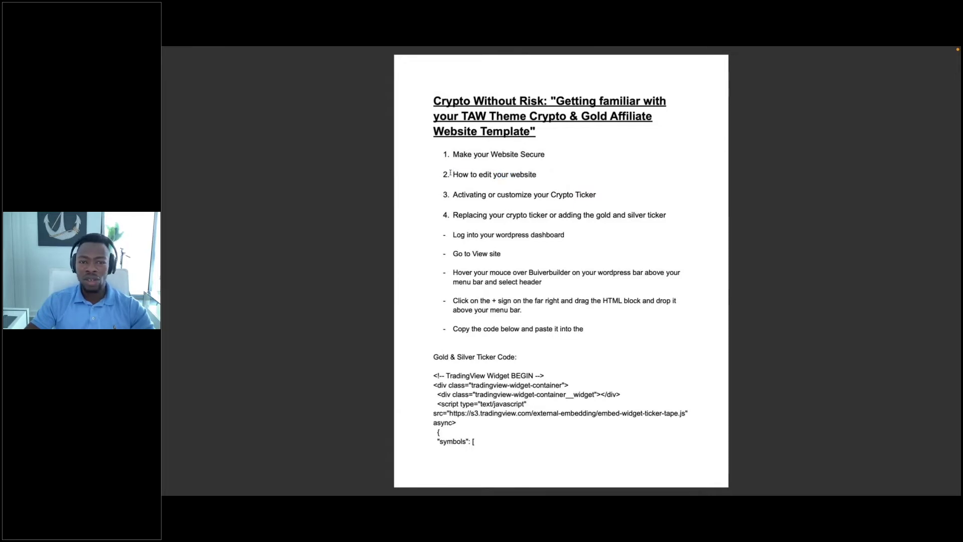
pyautogui.moveTo(450, 173); pyautogui.dragTo(556, 179)
pyautogui.hotkey('ctrl', 'Left')
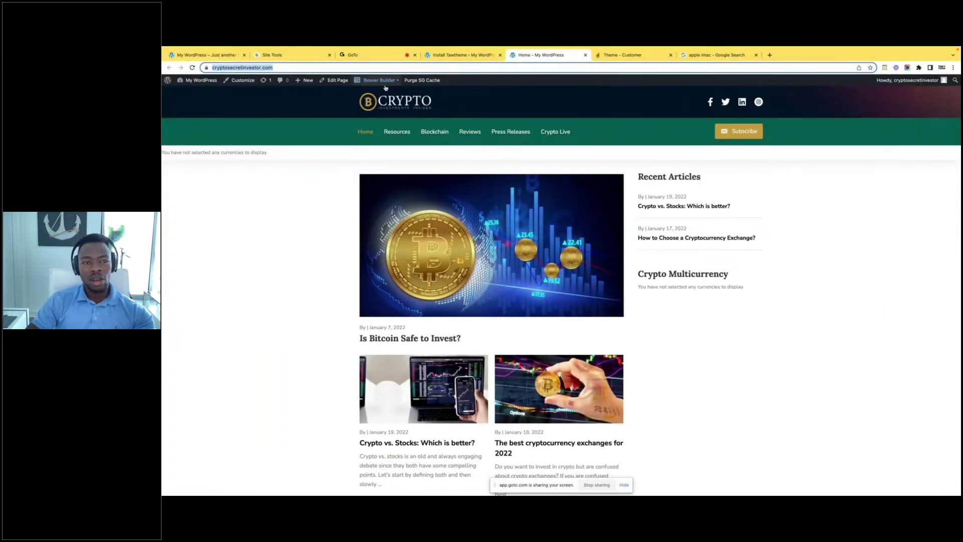
# Open the site's header layout for editing in Beaver Builder and decline the introductory tour
pyautogui.moveTo(380, 87)
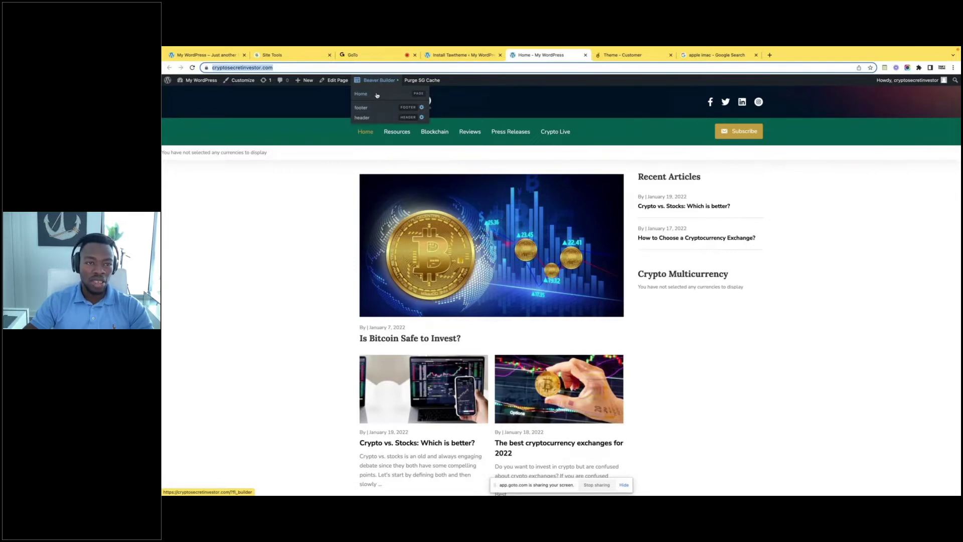
pyautogui.click(362, 117)
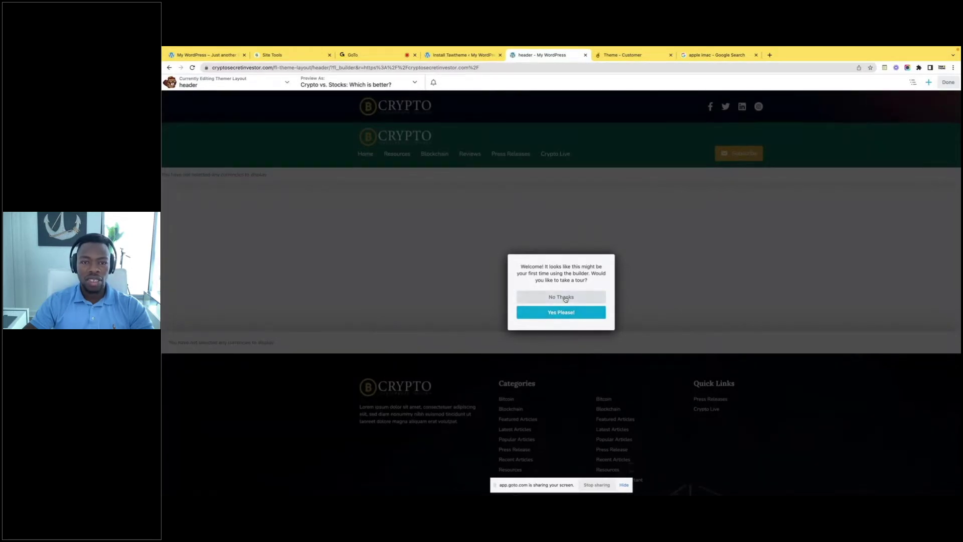
pyautogui.click(562, 298)
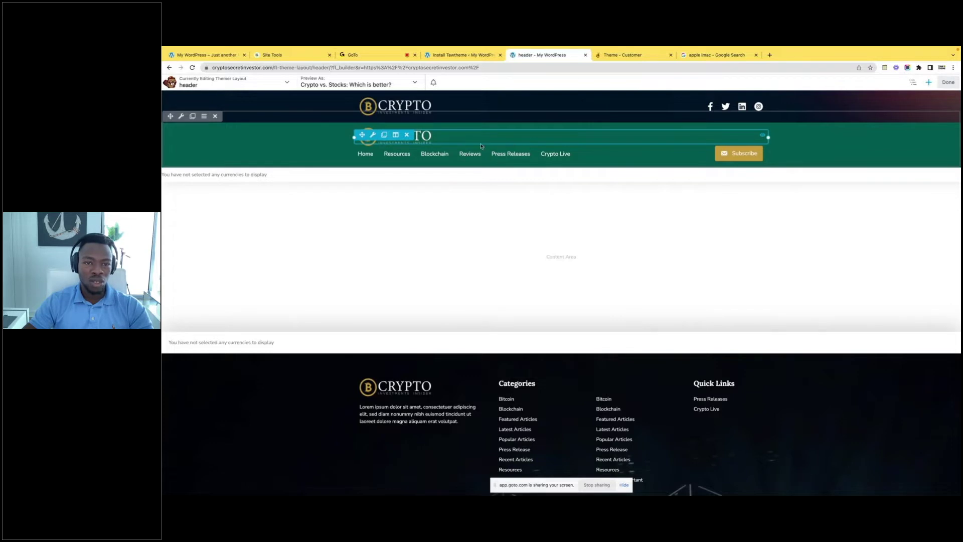
# Examine the Photo module settings of the logo above the header's navigation menu
pyautogui.click(460, 104)
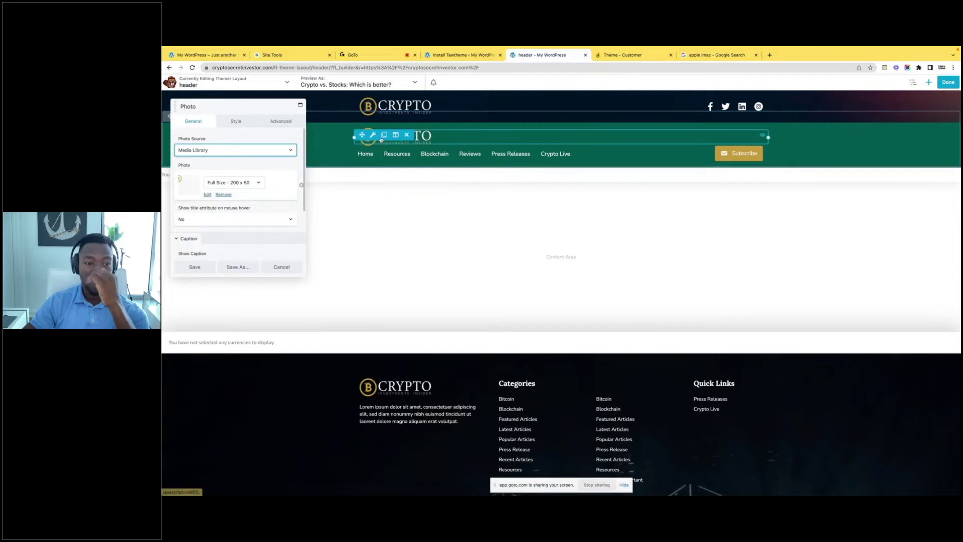
pyautogui.click(281, 266)
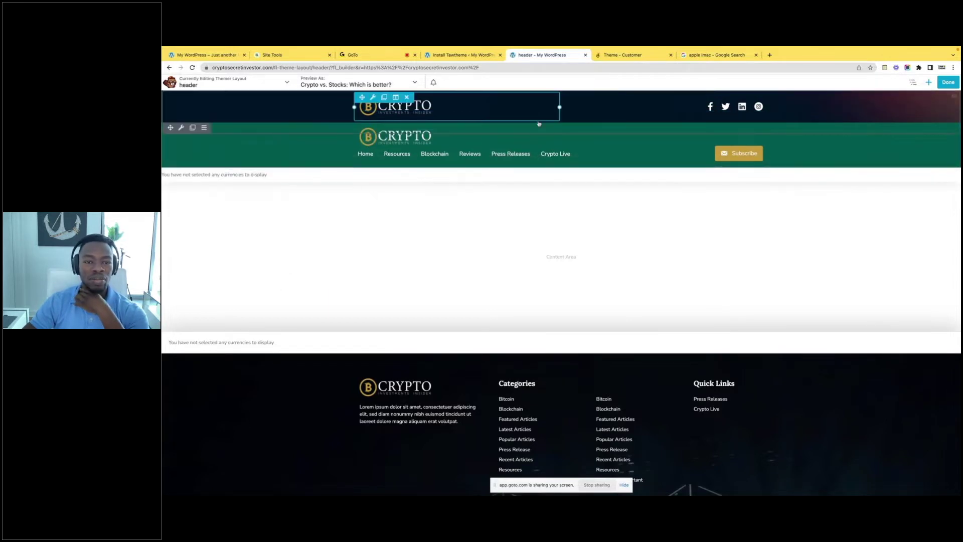
pyautogui.click(431, 140)
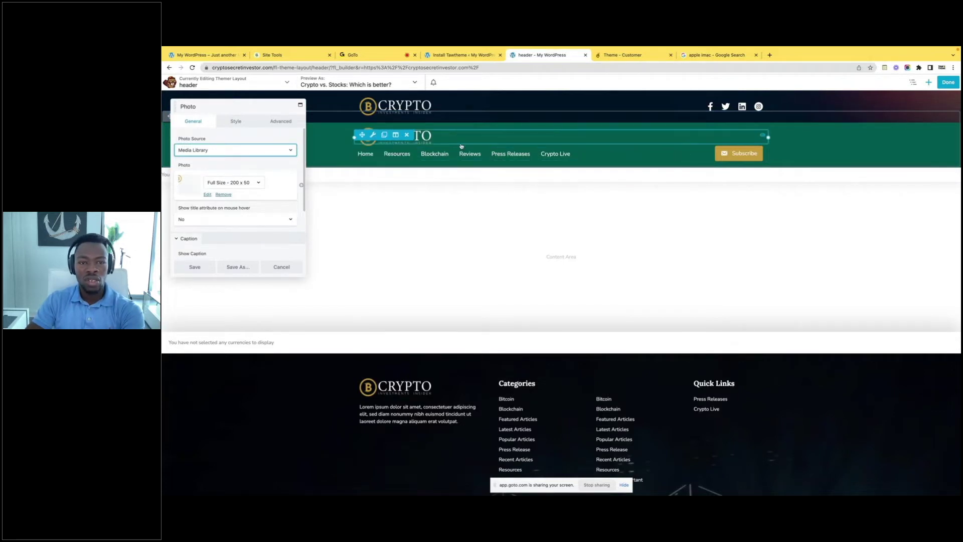
# Open the UABB Advanced Menu settings of the header's navigation menu
pyautogui.click(598, 157)
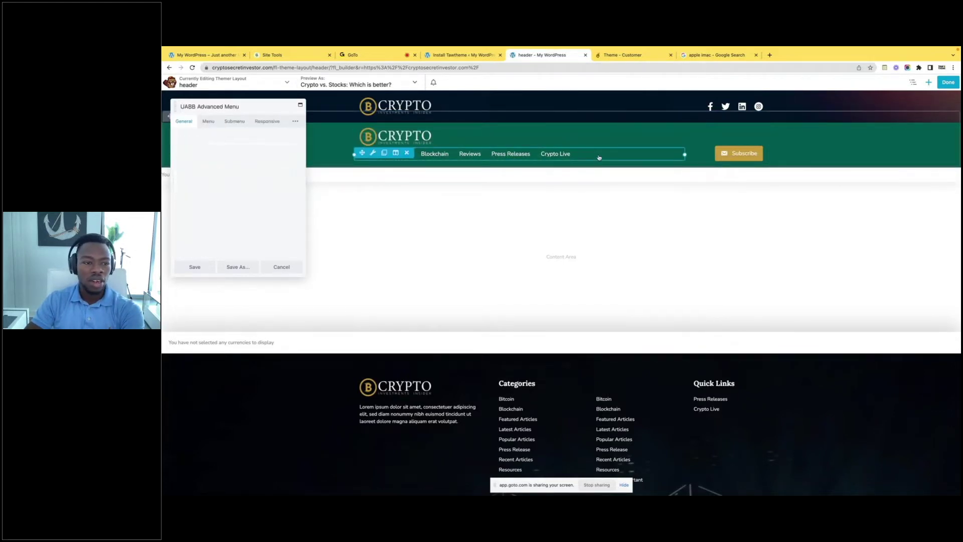
pyautogui.click(281, 267)
pyautogui.click(372, 152)
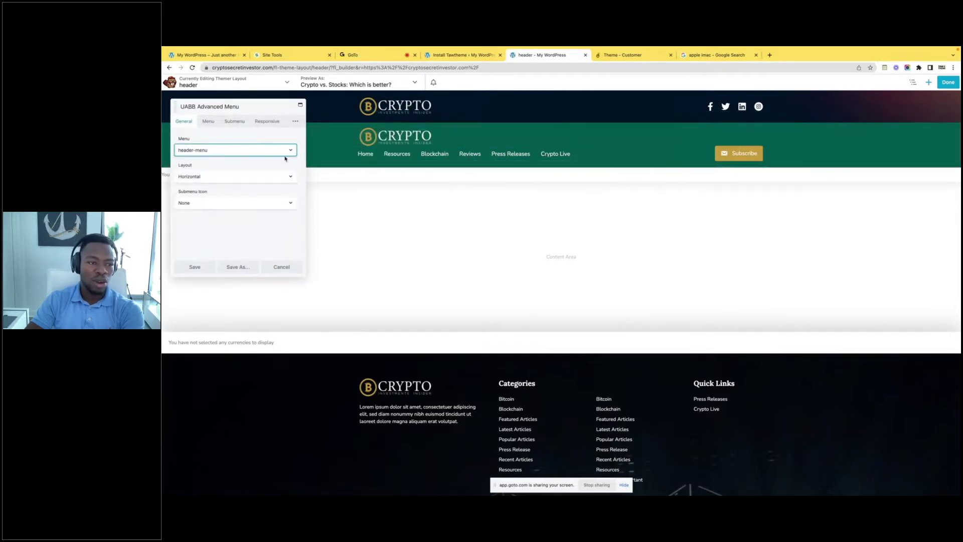
# Check which menus can be assigned in the header menu module, keep header-menu, and close its settings without saving
pyautogui.click(229, 150)
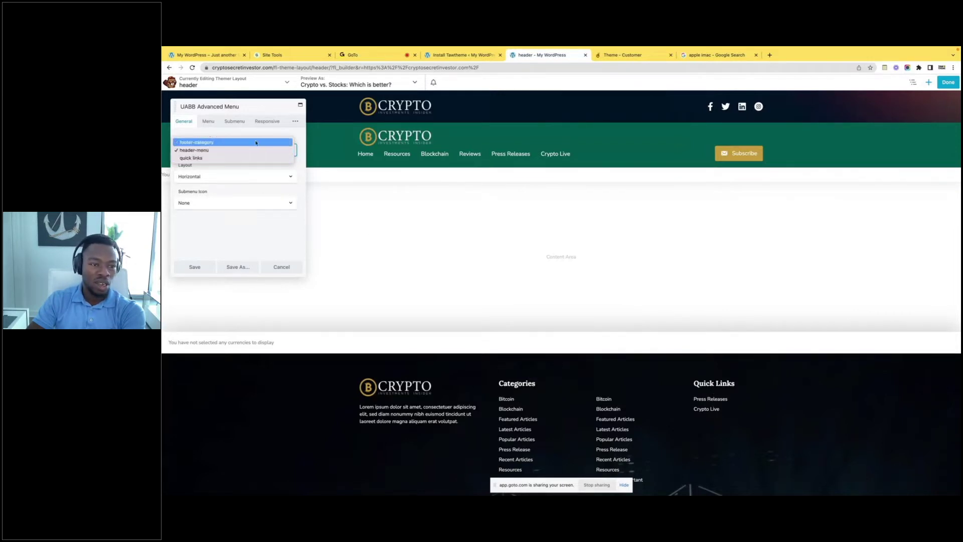
pyautogui.click(303, 186)
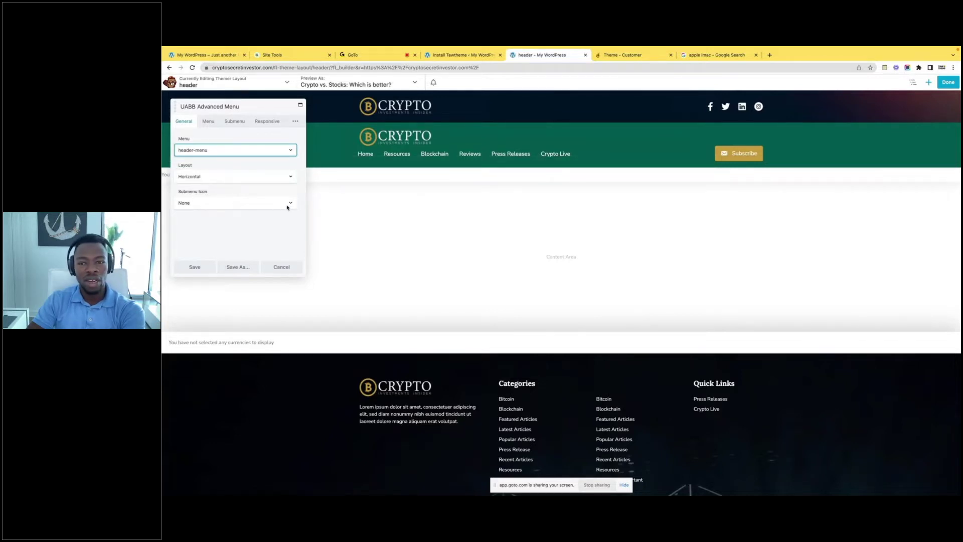
pyautogui.click(282, 266)
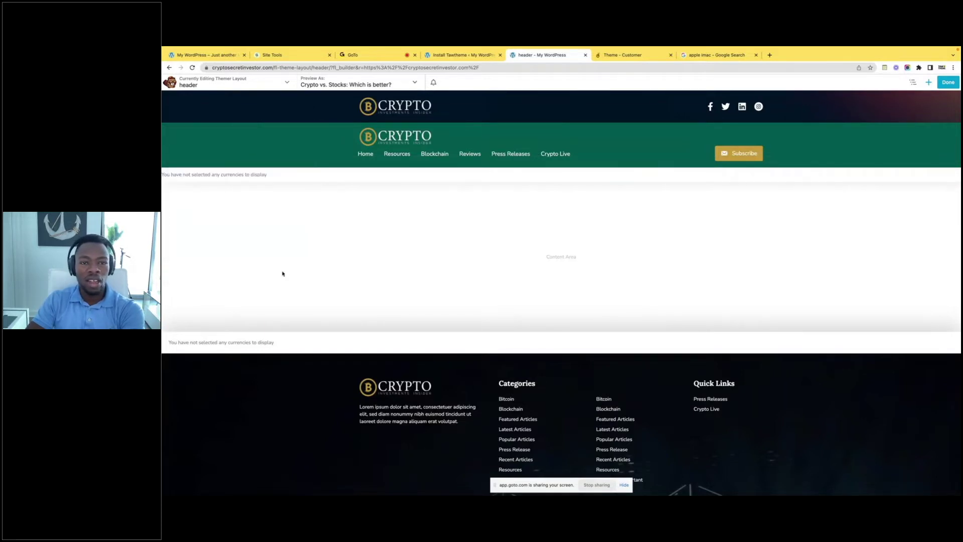
# Examine the icon list, style and advanced settings of the social media Icon Group in the header
pyautogui.click(700, 110)
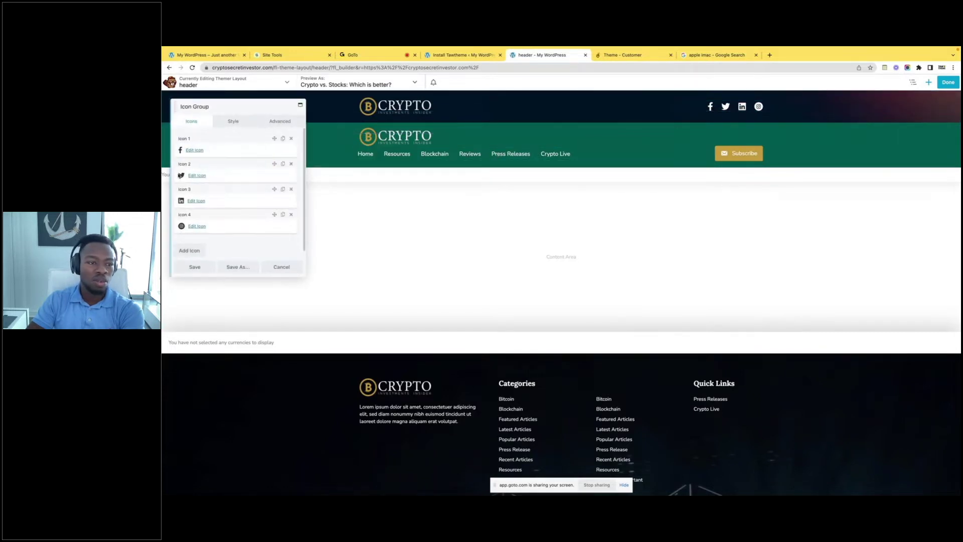
pyautogui.scroll(1, 246, 192)
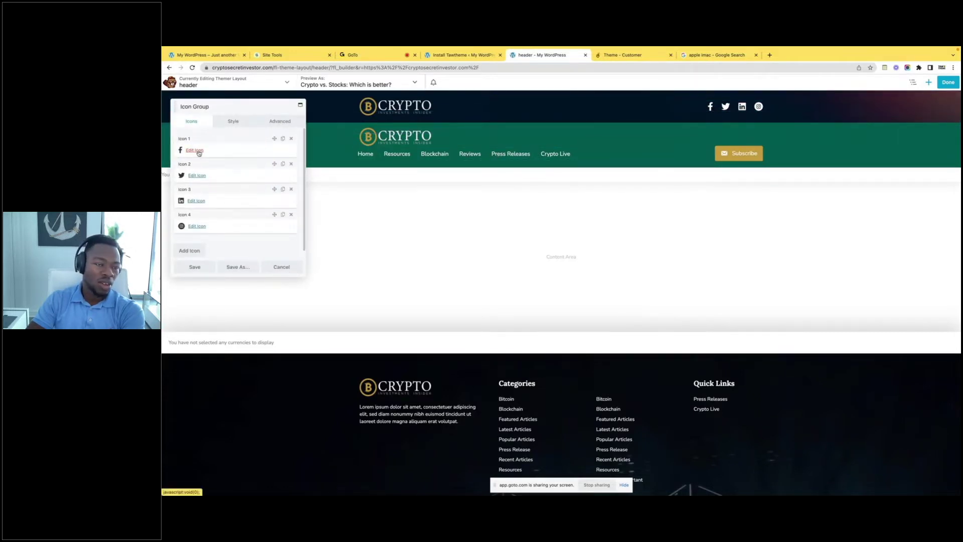
pyautogui.scroll(-1, 192, 194)
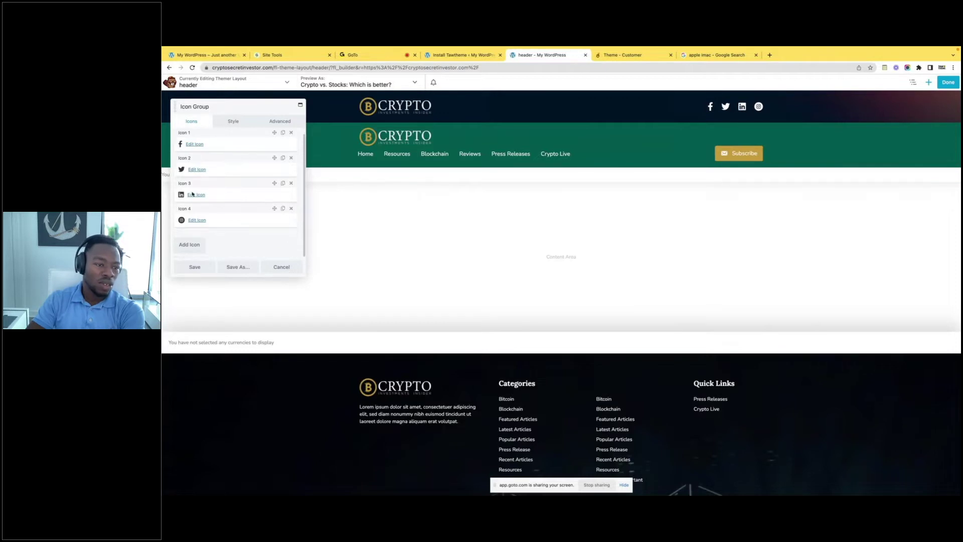
pyautogui.click(236, 124)
pyautogui.click(279, 123)
pyautogui.scroll(-6, 208, 229)
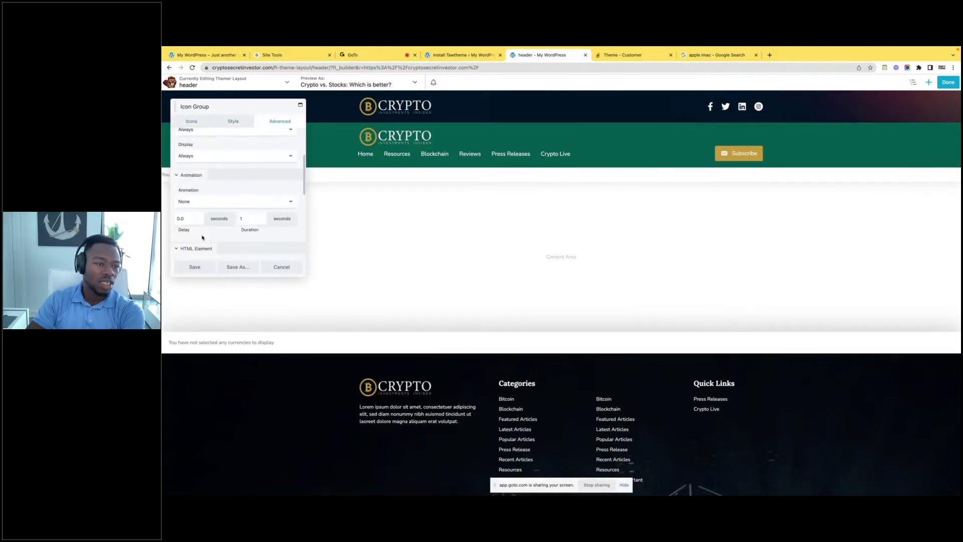
pyautogui.scroll(5, 208, 229)
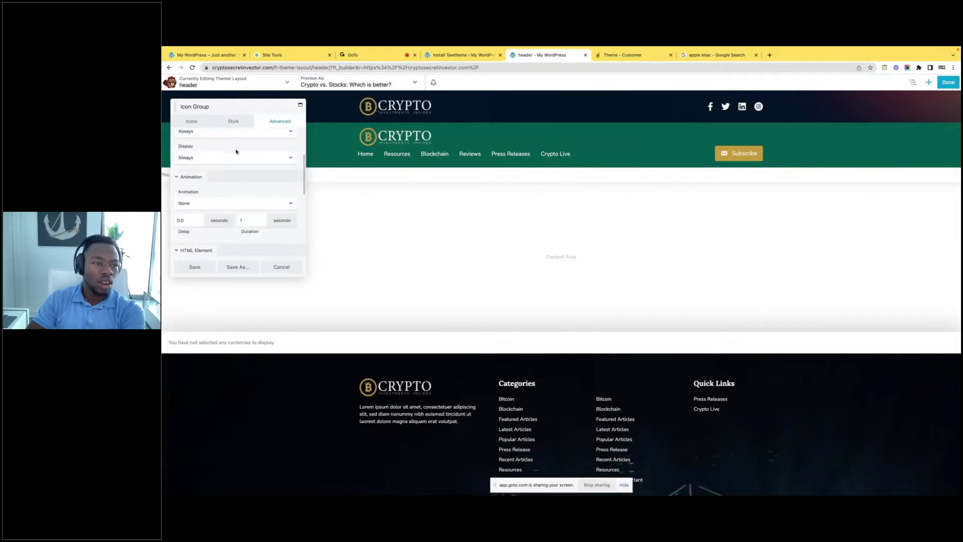
pyautogui.click(191, 121)
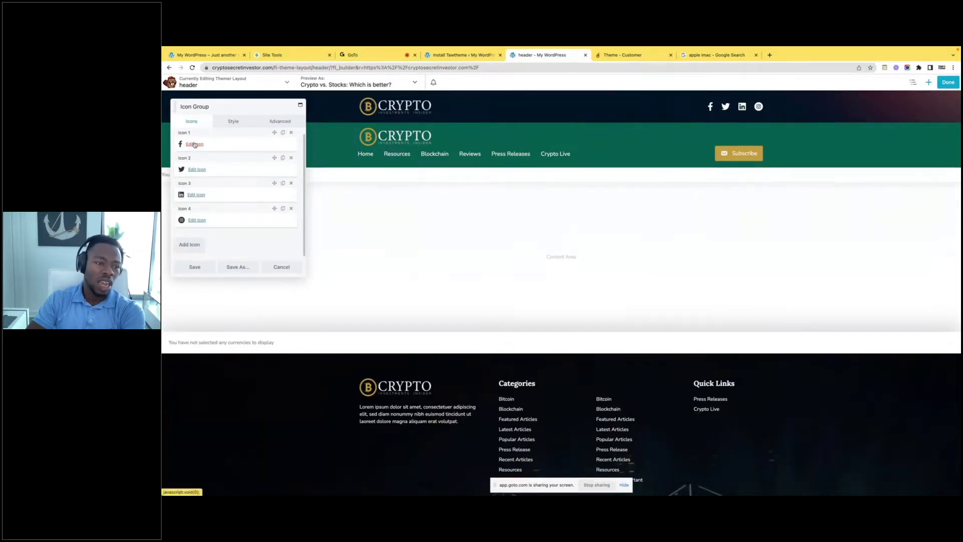
# Inspect the Facebook icon's link and screen reader text fields, and leave without saving changes
pyautogui.click(194, 145)
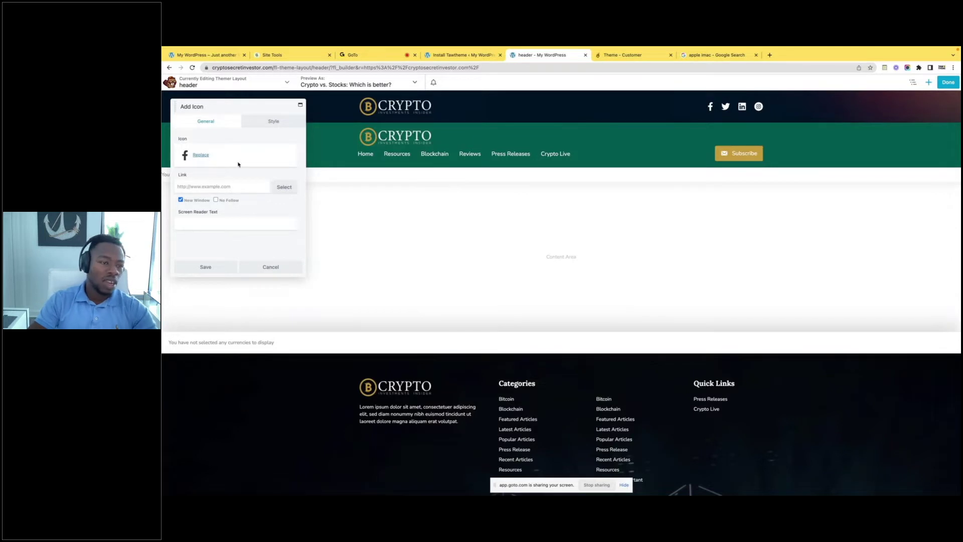
pyautogui.click(211, 187)
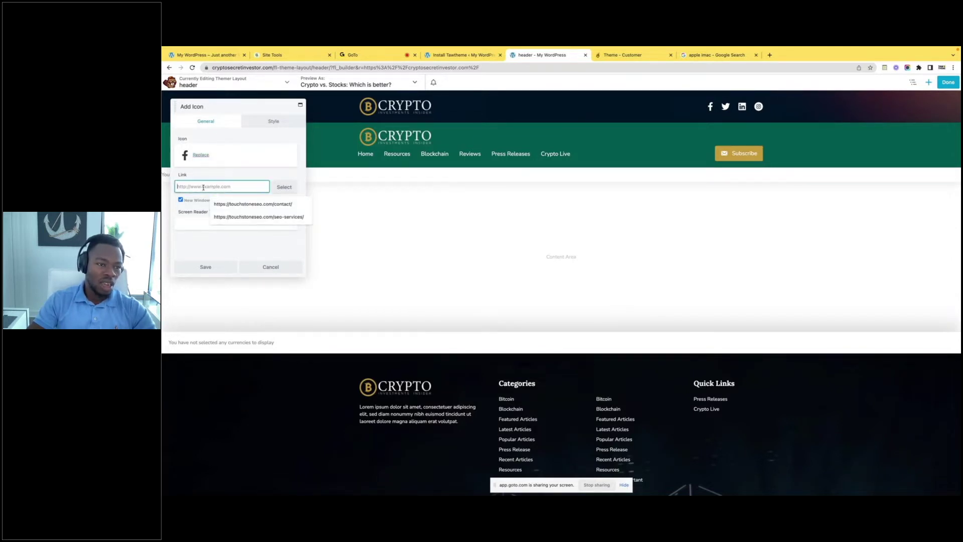
pyautogui.click(195, 226)
pyautogui.click(205, 186)
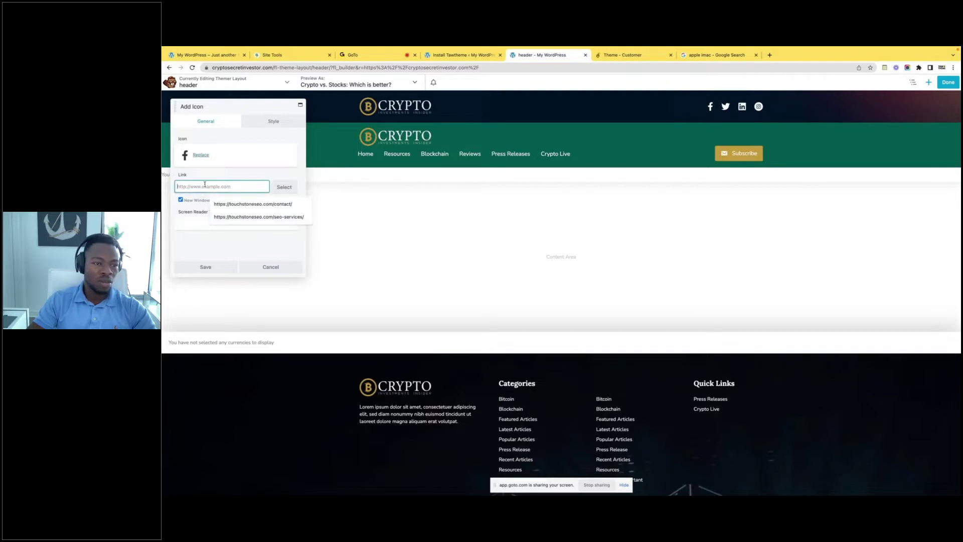
pyautogui.click(194, 225)
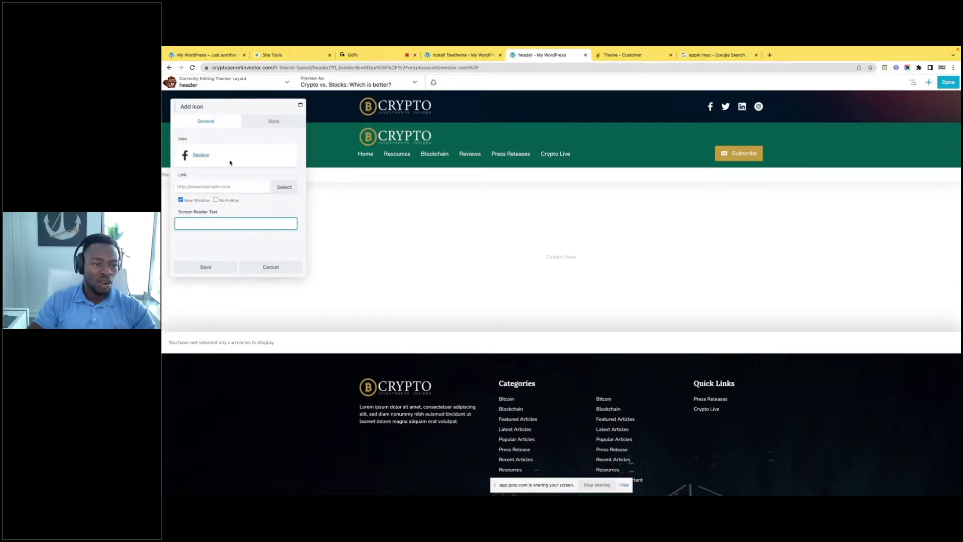
pyautogui.click(267, 266)
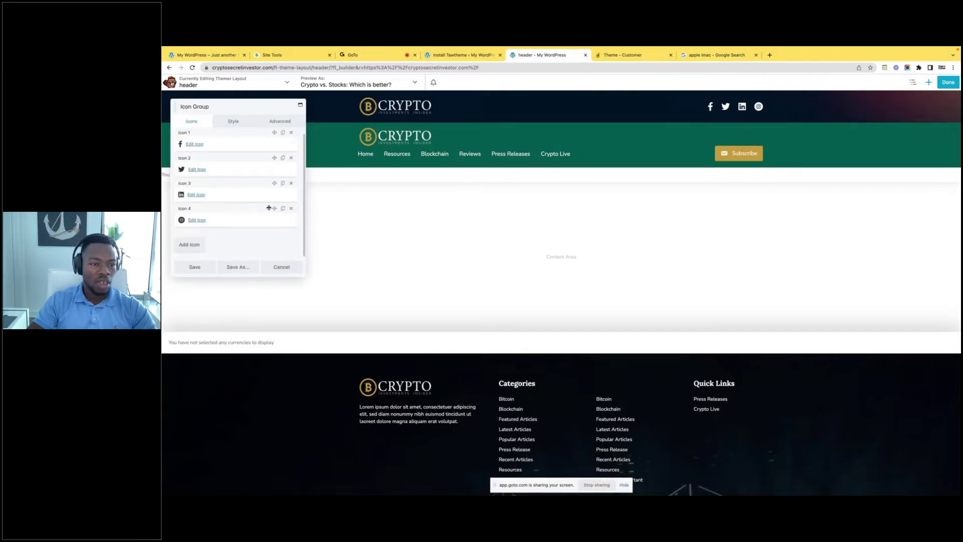
# Inspect the Twitter icon's link and screen reader text fields, and leave without saving changes
pyautogui.click(197, 170)
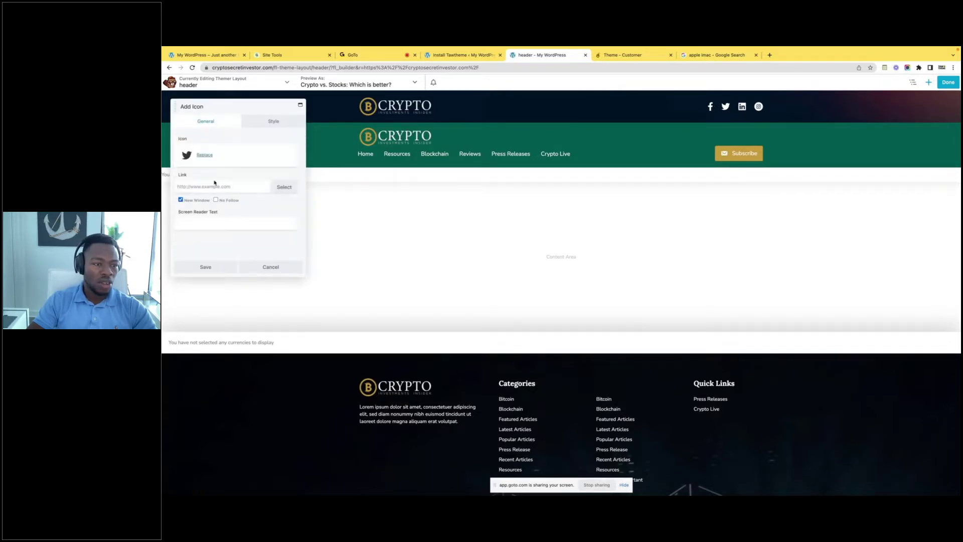
pyautogui.click(182, 183)
pyautogui.click(201, 238)
pyautogui.click(197, 155)
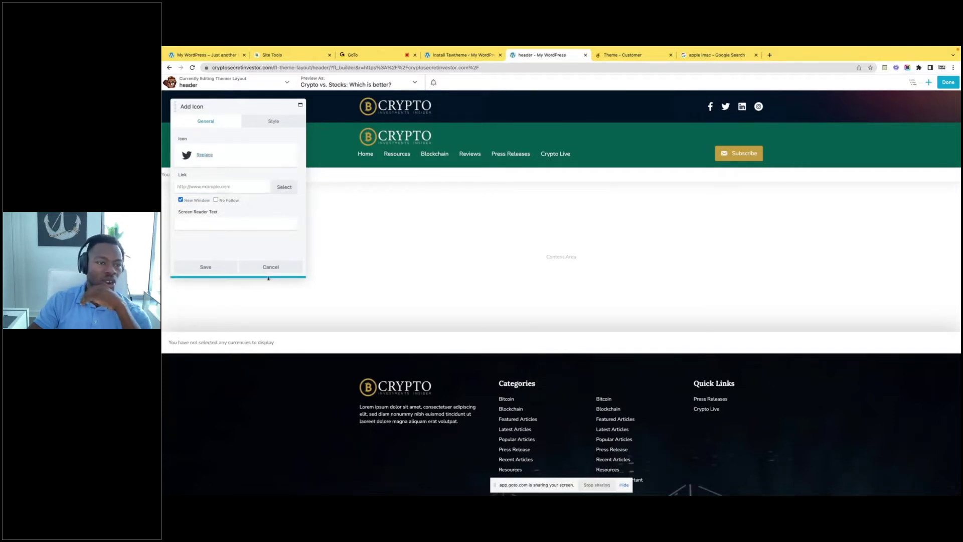
pyautogui.click(242, 226)
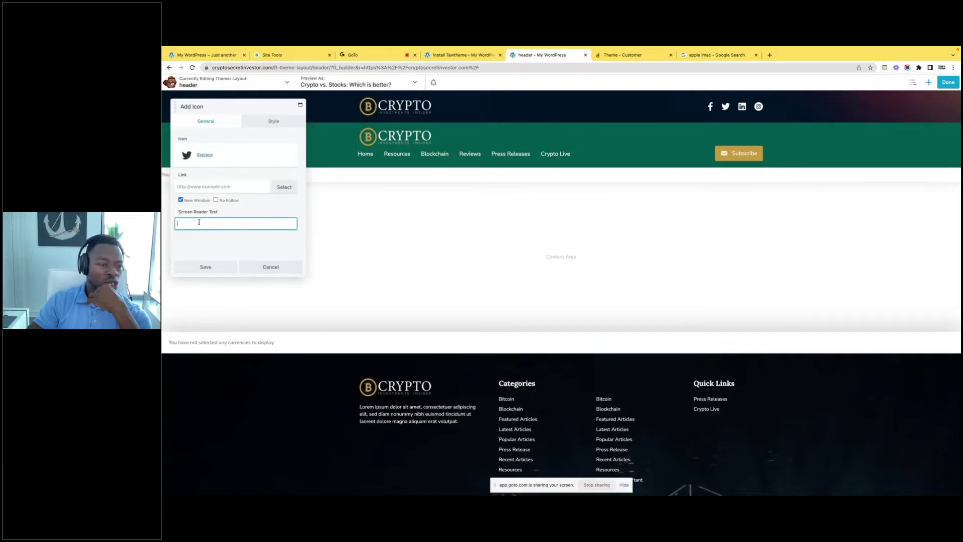
pyautogui.click(271, 265)
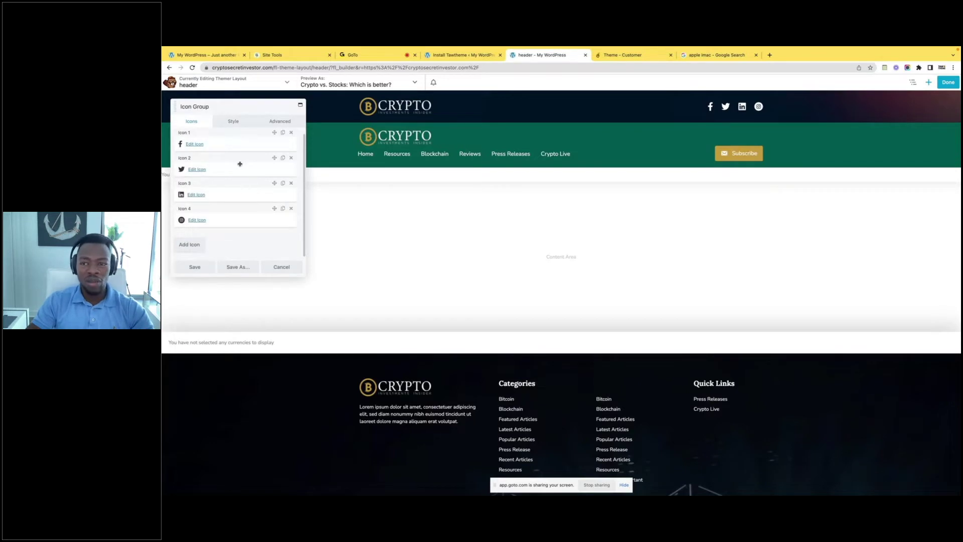
# View the settings of the fourth social icon, and close the Icon Group without saving
pyautogui.click(198, 219)
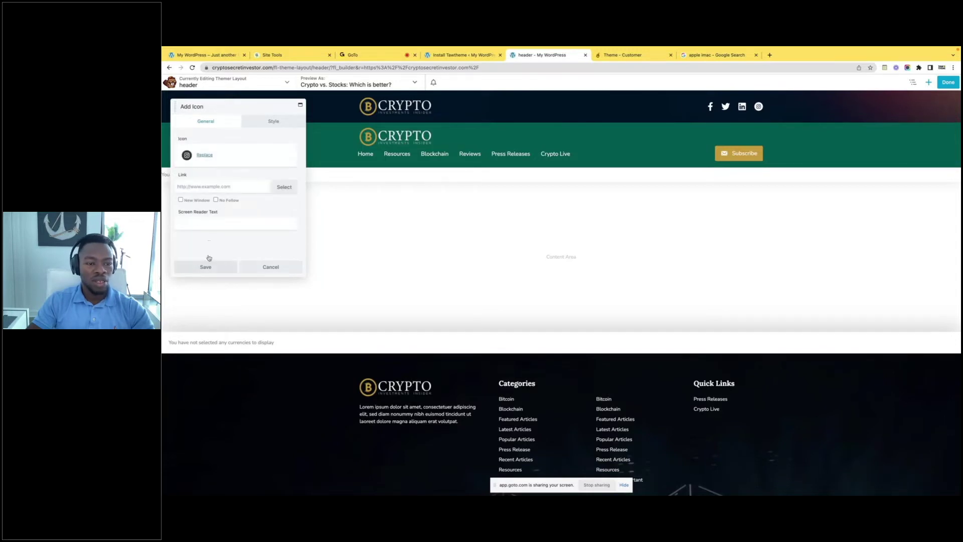
pyautogui.click(271, 267)
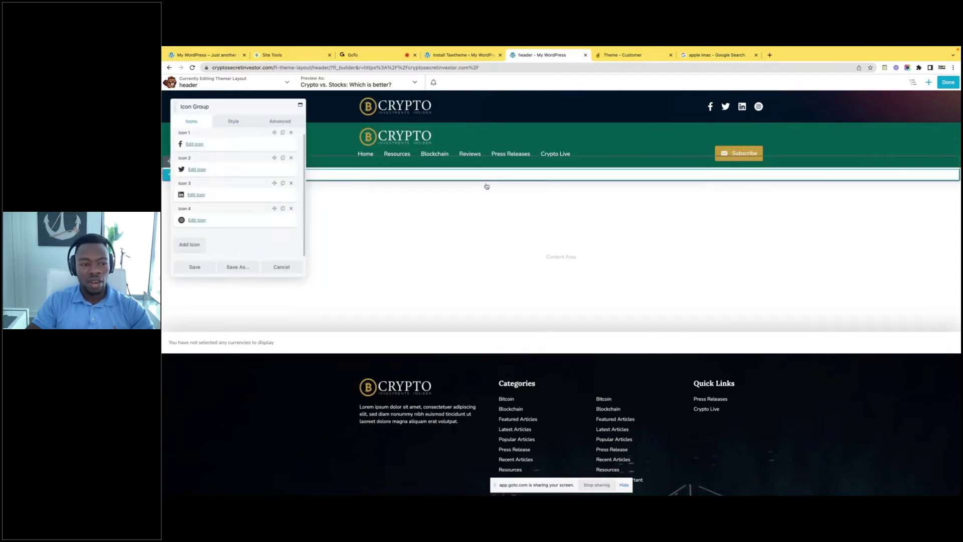
pyautogui.click(277, 265)
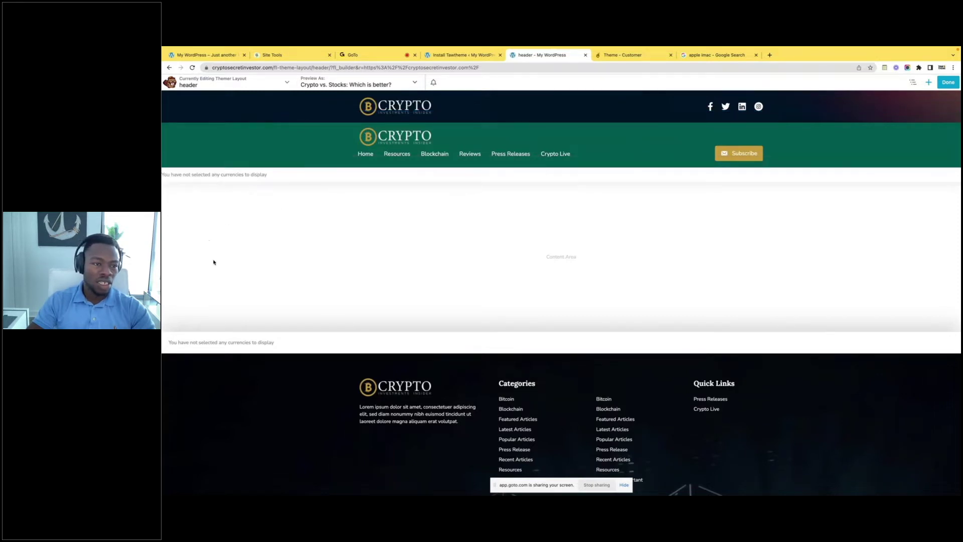
# View the shortcode in the HTML module below the header's navigation menu, and close it without saving
pyautogui.click(318, 178)
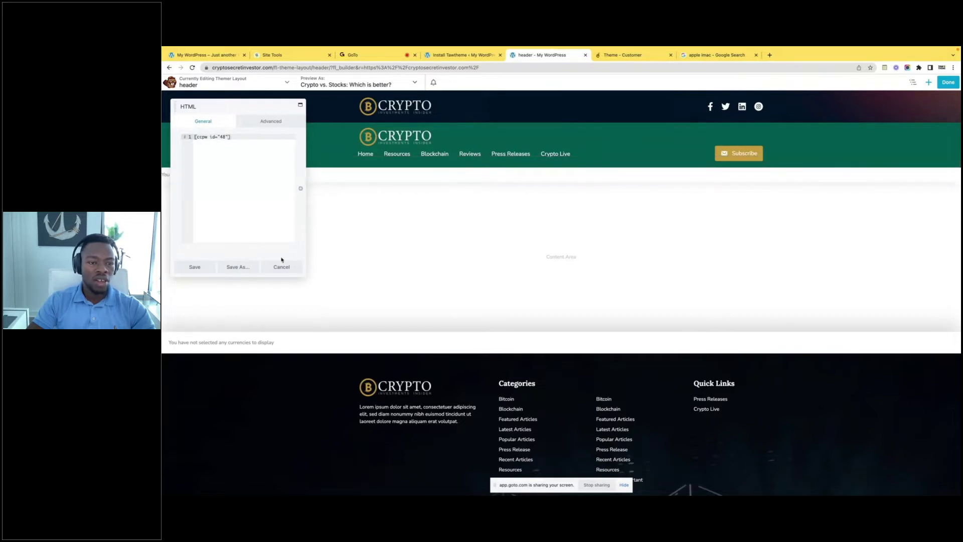
pyautogui.click(280, 267)
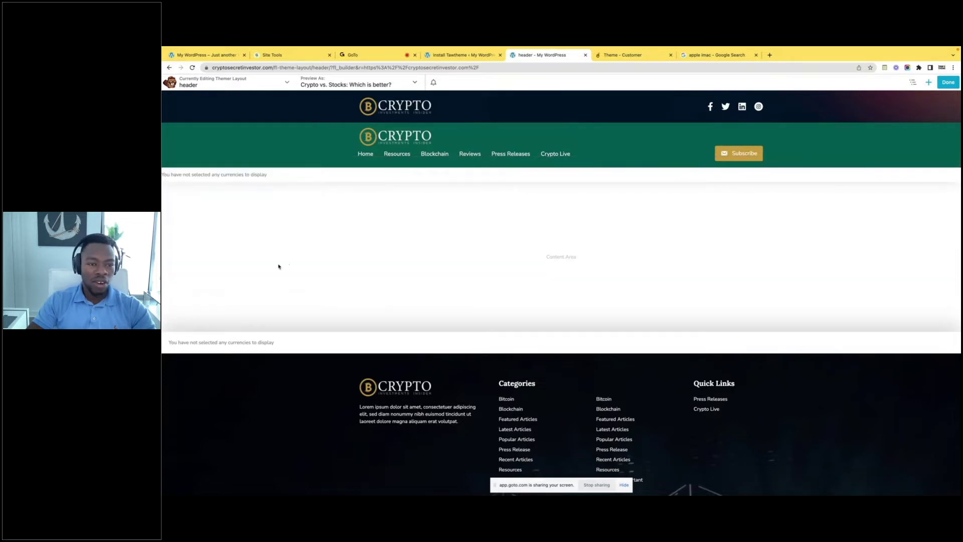
pyautogui.moveTo(432, 176)
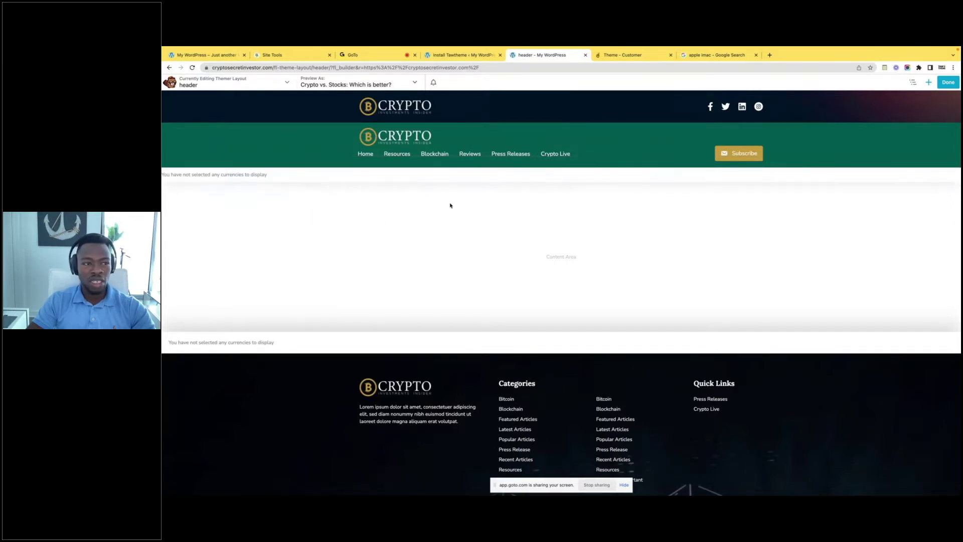
# Finish editing the header layout, return to the live homepage and copy the site's address
pyautogui.moveTo(683, 150)
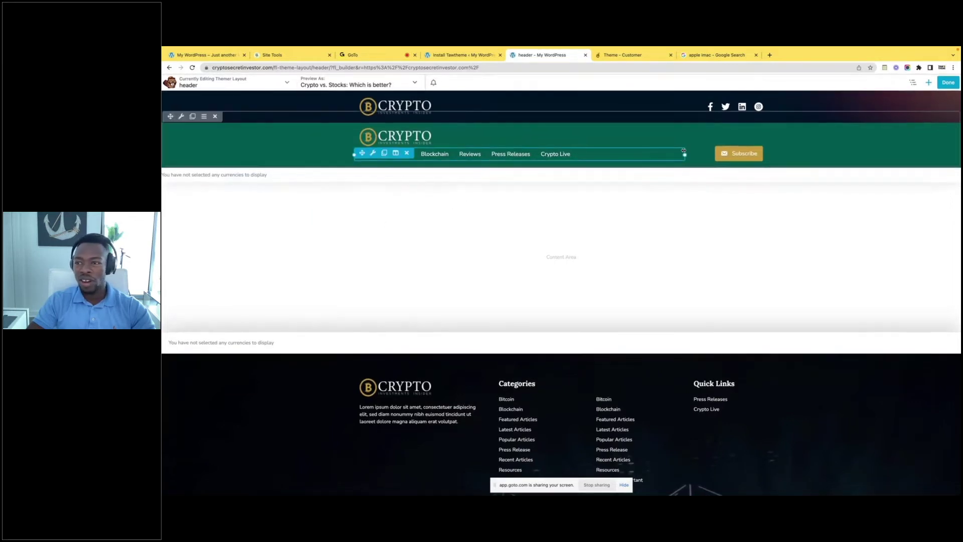
pyautogui.click(950, 85)
pyautogui.click(906, 86)
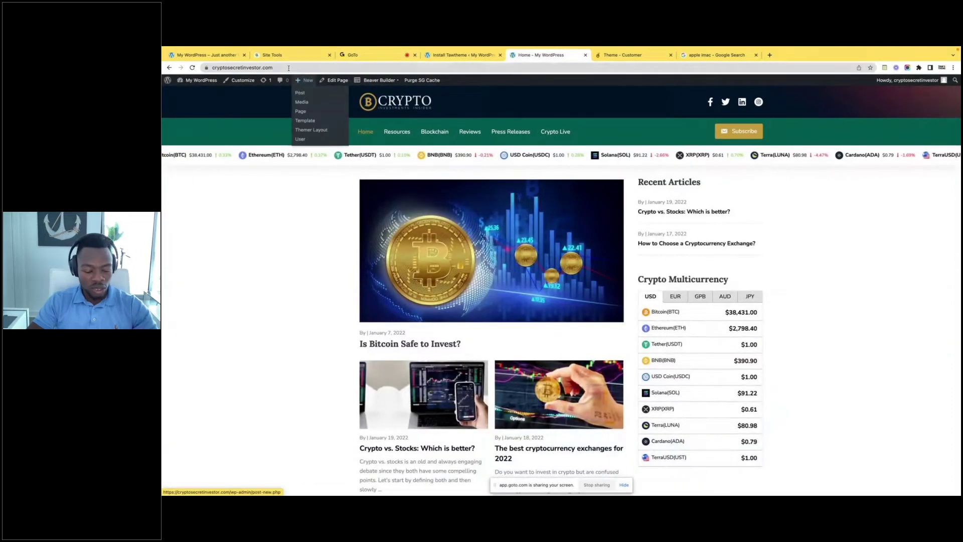
pyautogui.click(293, 67)
pyautogui.press('super+c')
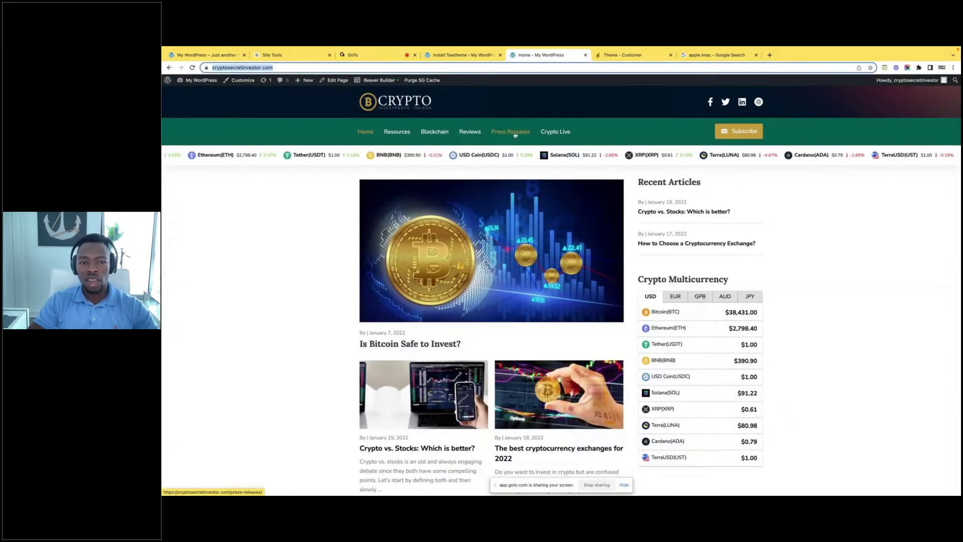
# Look over the homepage and view the Crypto Multicurrency prices in EUR, GPB, AUD and JPY before returning to USD
pyautogui.scroll(-1, 624, 179)
pyautogui.scroll(-1, 624, 180)
pyautogui.scroll(2, 623, 180)
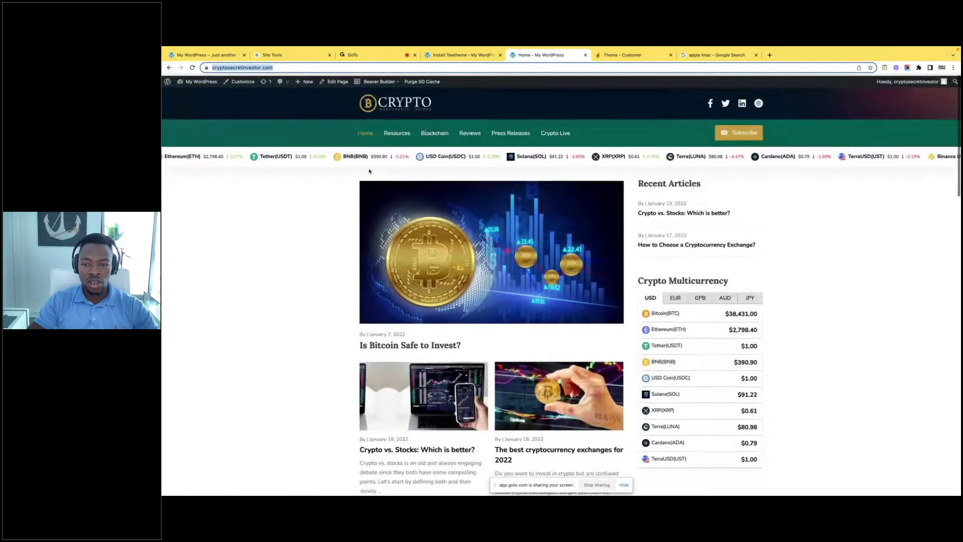
pyautogui.click(675, 296)
pyautogui.click(700, 296)
pyautogui.click(724, 296)
pyautogui.click(749, 296)
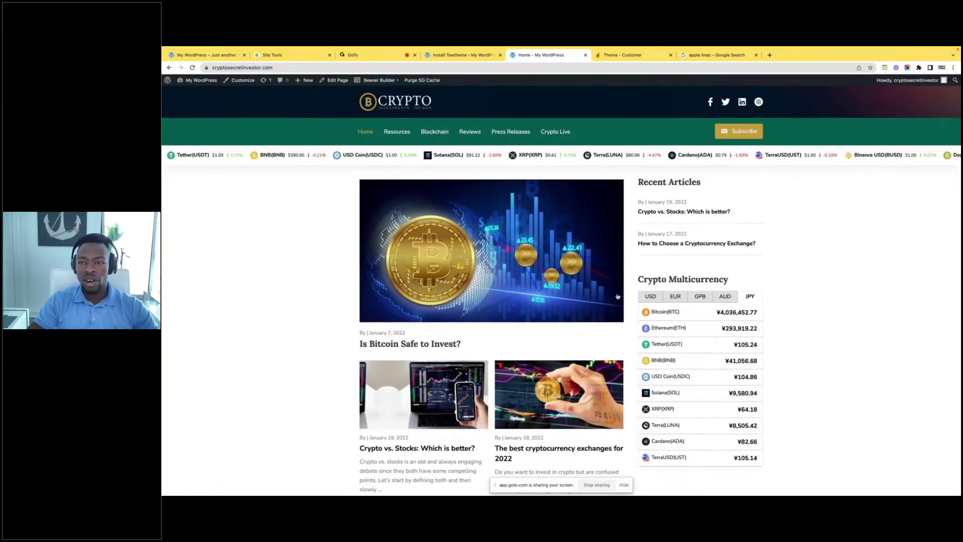
pyautogui.click(650, 296)
# Switch to the TAW Media Group browser profile and open the copied site address in a new tab
pyautogui.click(941, 67)
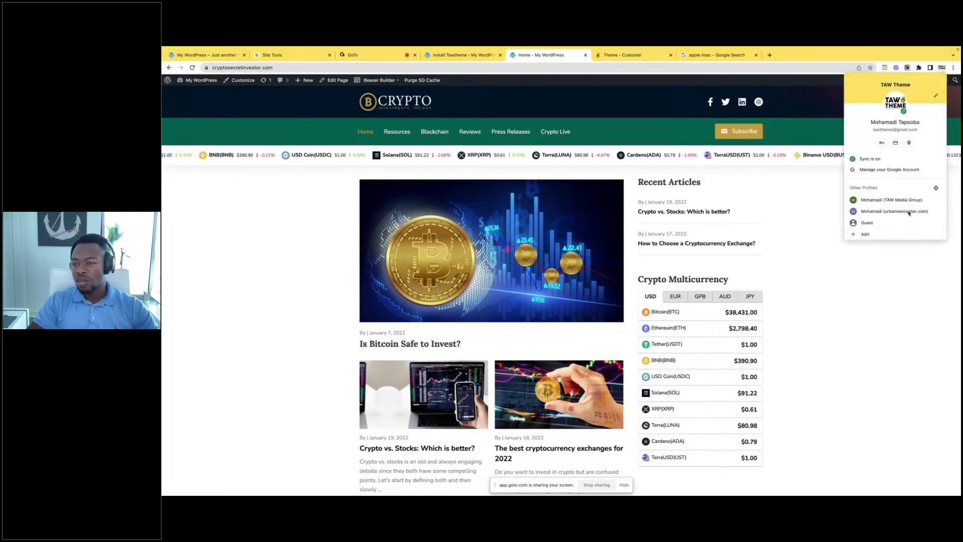
pyautogui.click(871, 201)
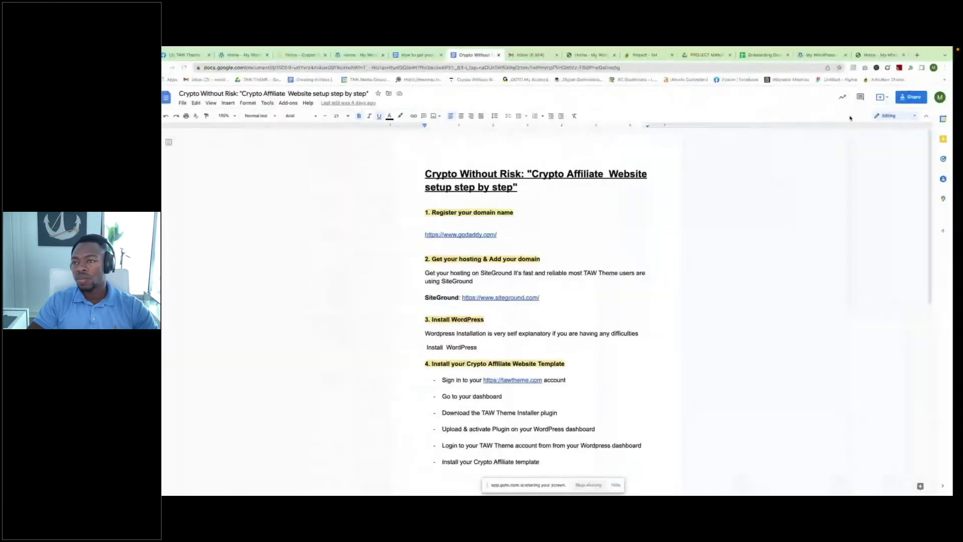
pyautogui.press('super+t')
pyautogui.press('super+v')
pyautogui.press('Return')
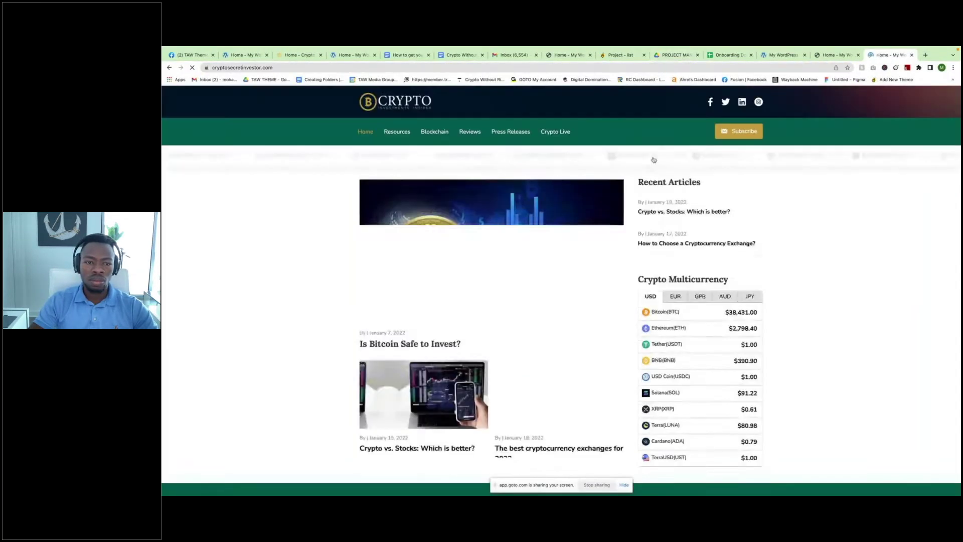
# Review the homepage as a logged-out visitor, viewing the Crypto Multicurrency prices in EUR, GPB and USD
pyautogui.scroll(-3, 609, 225)
pyautogui.scroll(3, 610, 225)
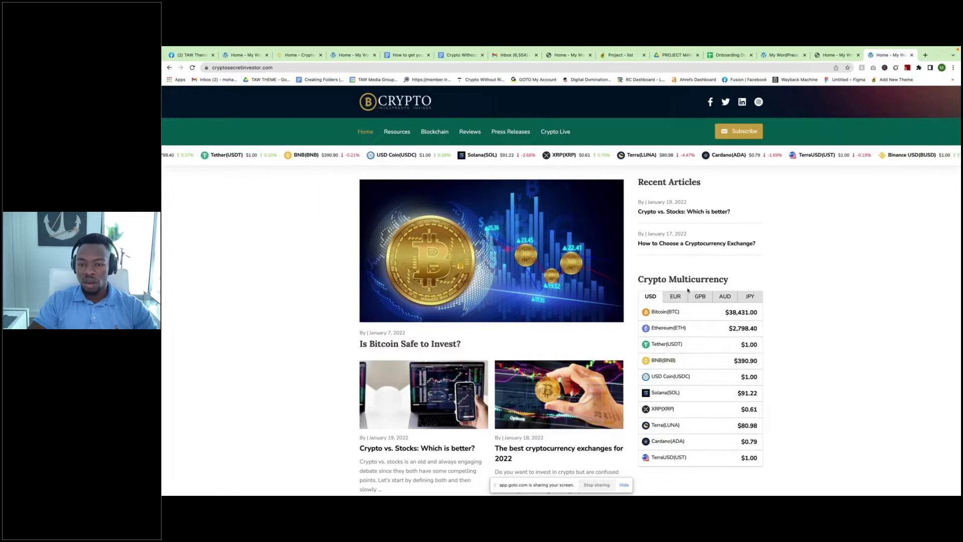
pyautogui.click(675, 298)
pyautogui.click(699, 297)
pyautogui.click(650, 297)
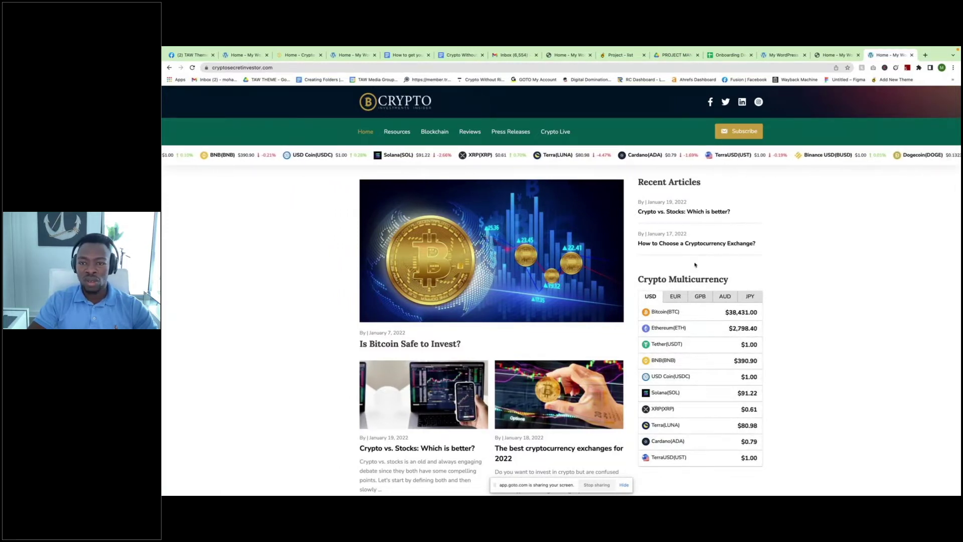
pyautogui.scroll(-1, 748, 180)
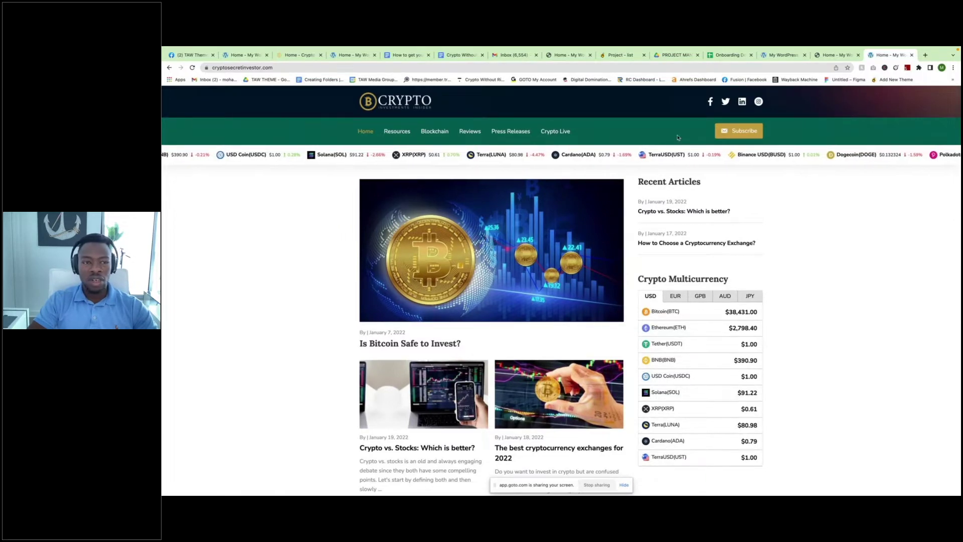
# Return to the browser window where the site is logged in and open its WordPress dashboard
pyautogui.hotkey('ctrl', 'Right')
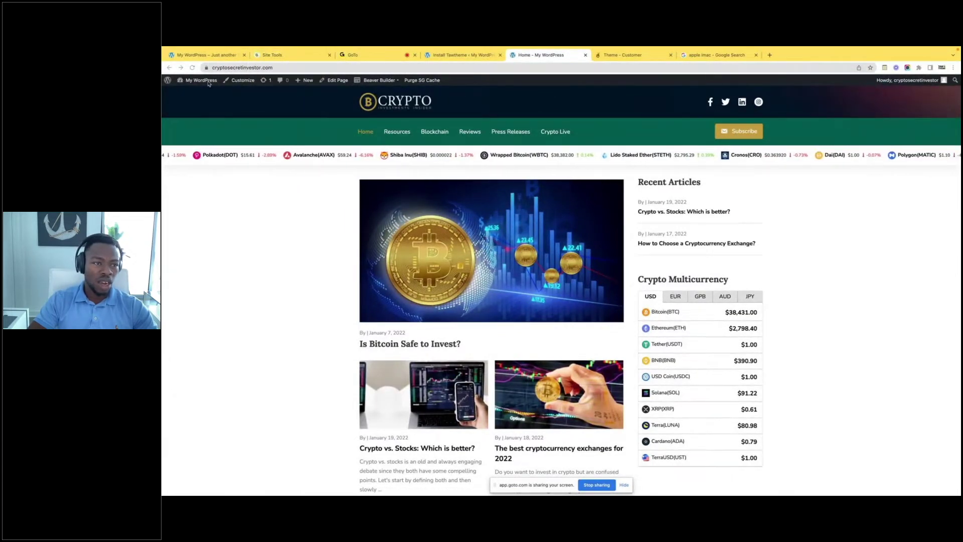
pyautogui.moveTo(169, 82)
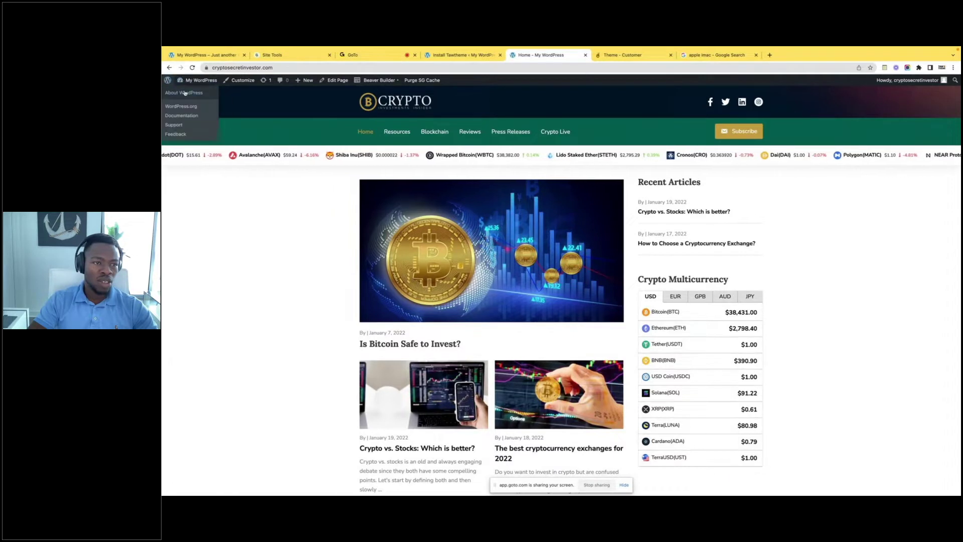
pyautogui.click(195, 93)
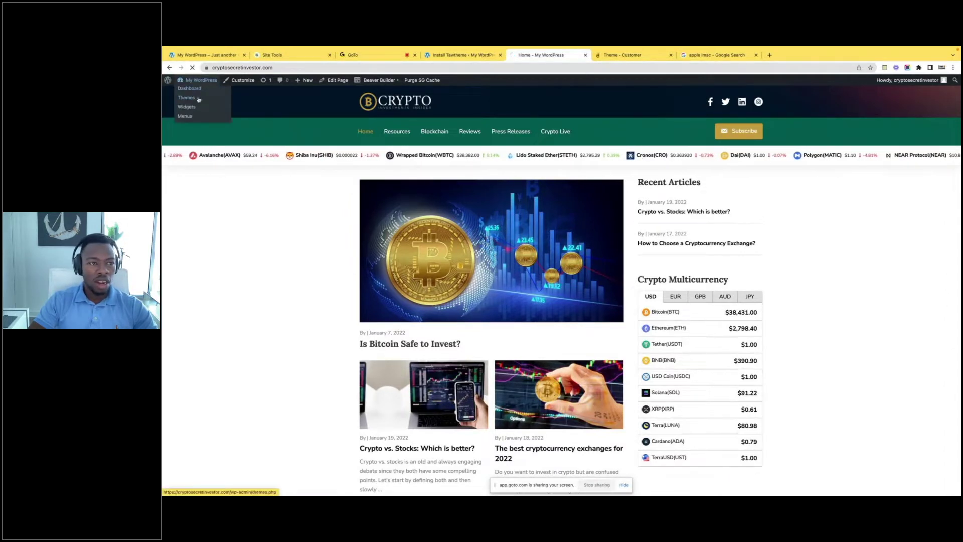
pyautogui.click(599, 229)
pyautogui.click(598, 230)
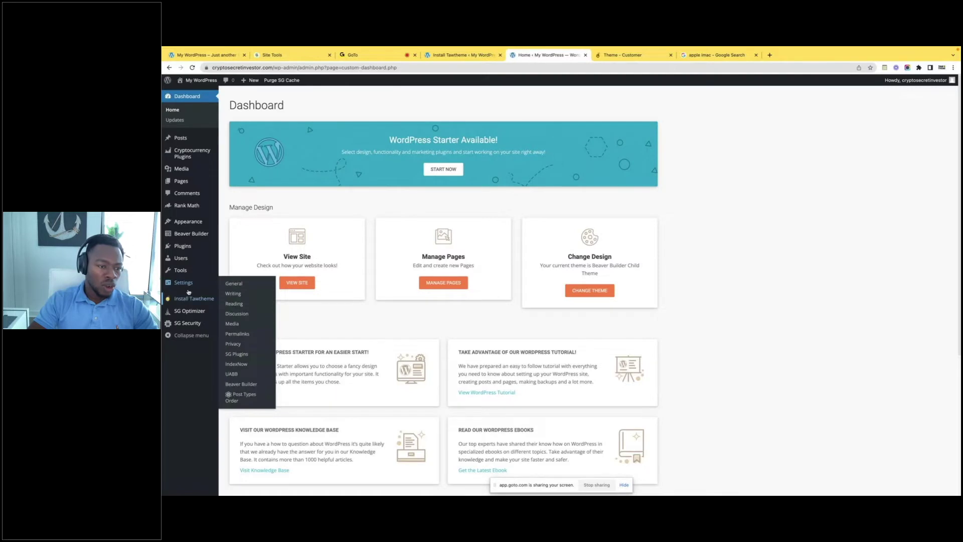
# Open the list of installed plugins and highlight the SiteGround Optimizer entry
pyautogui.moveTo(185, 250)
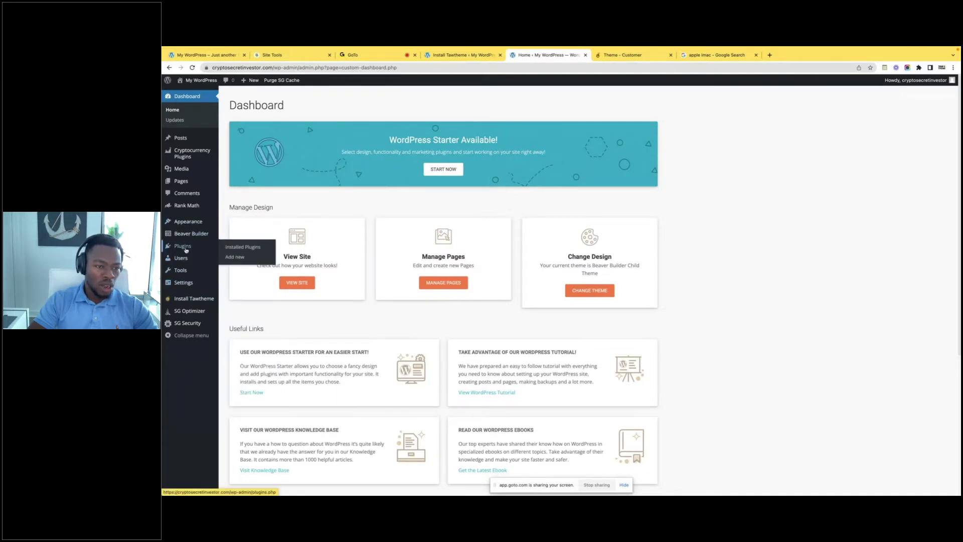
pyautogui.click(253, 250)
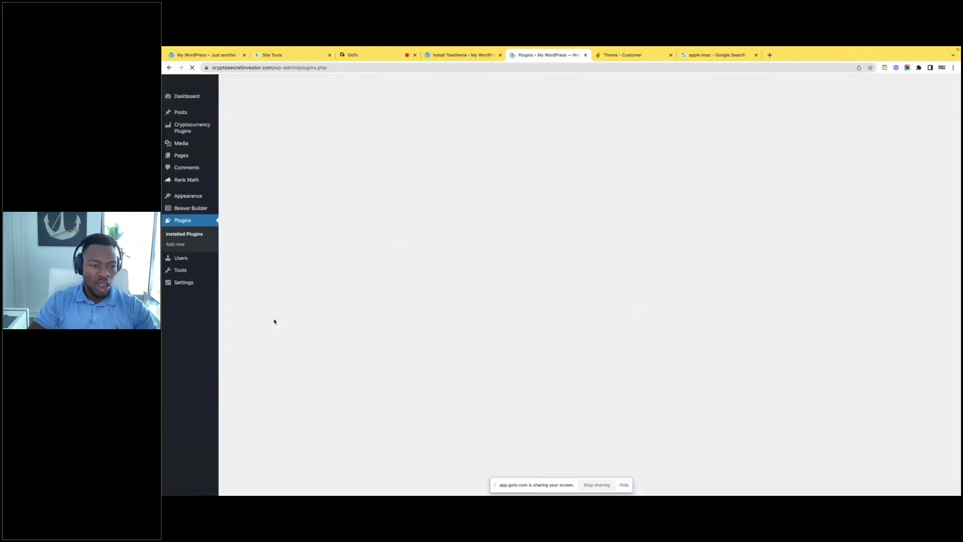
pyautogui.scroll(-2, 271, 361)
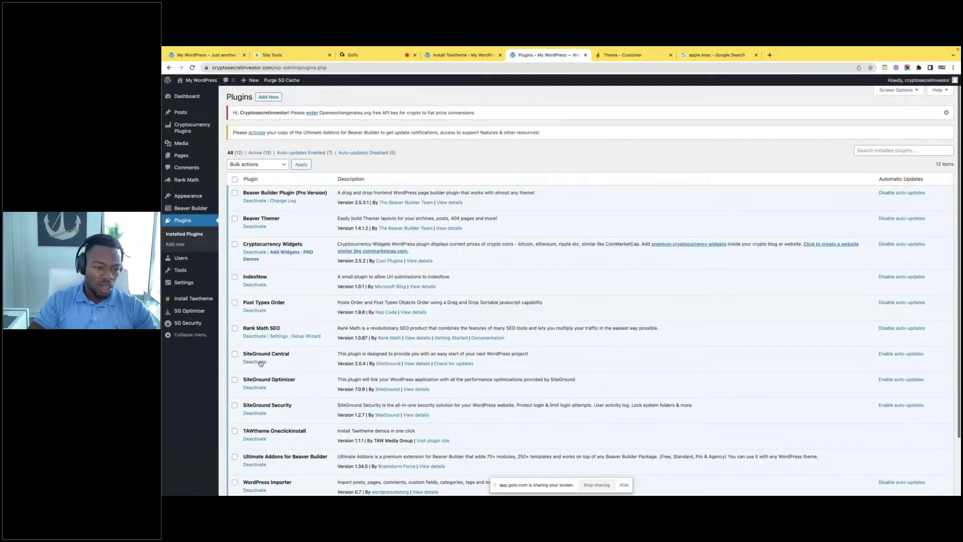
pyautogui.tripleClick(260, 342)
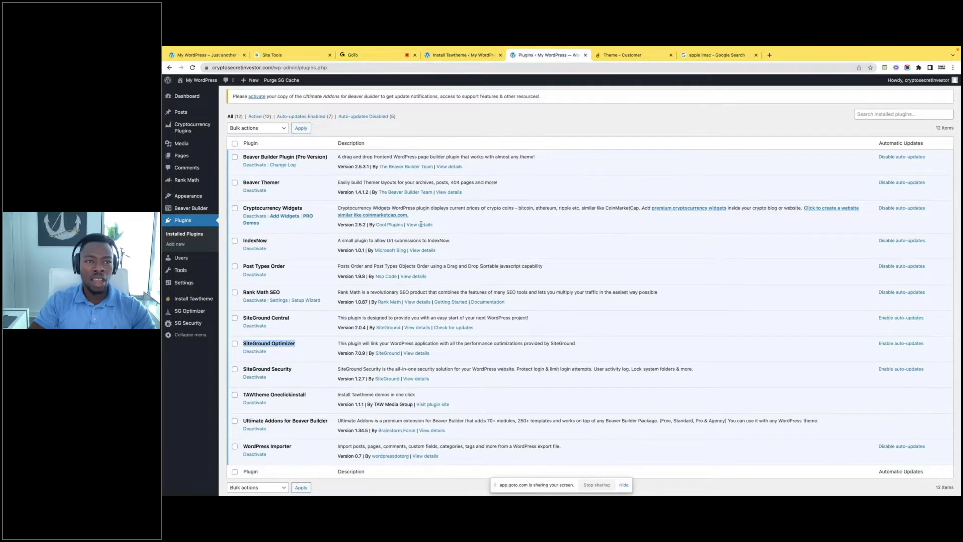
# Flush the Dynamic Cache for cryptosecretinvestor.com in the SiteGround Site Tools caching settings and dismiss the notification
pyautogui.click(294, 56)
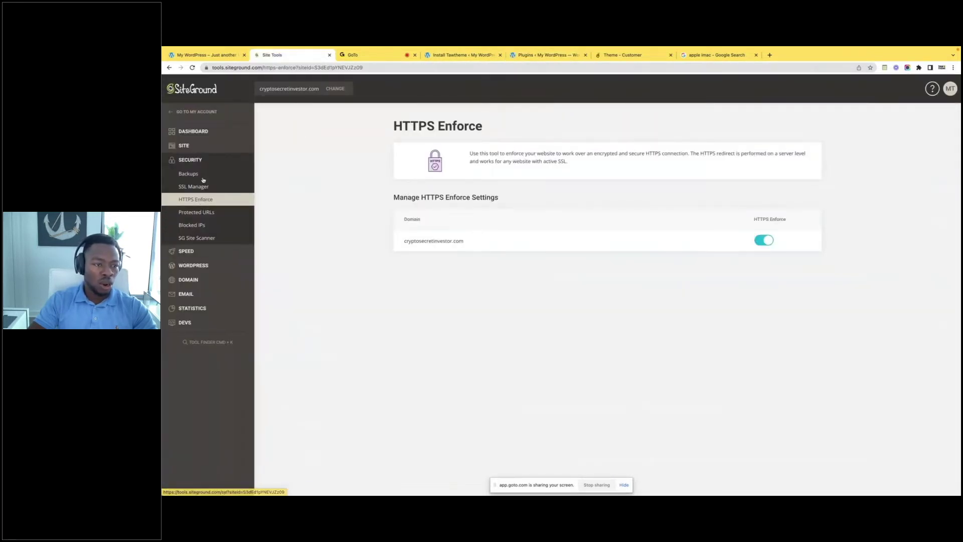
pyautogui.click(186, 252)
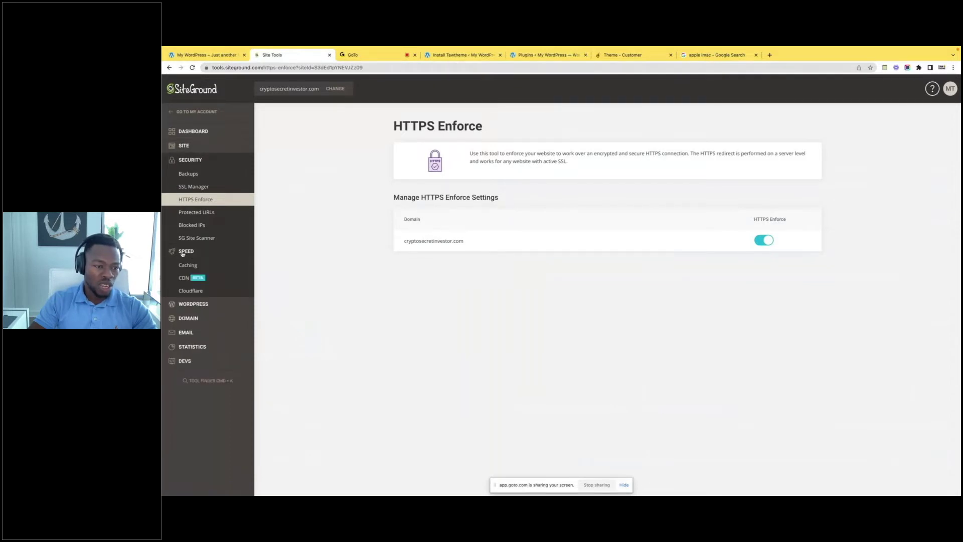
pyautogui.click(190, 264)
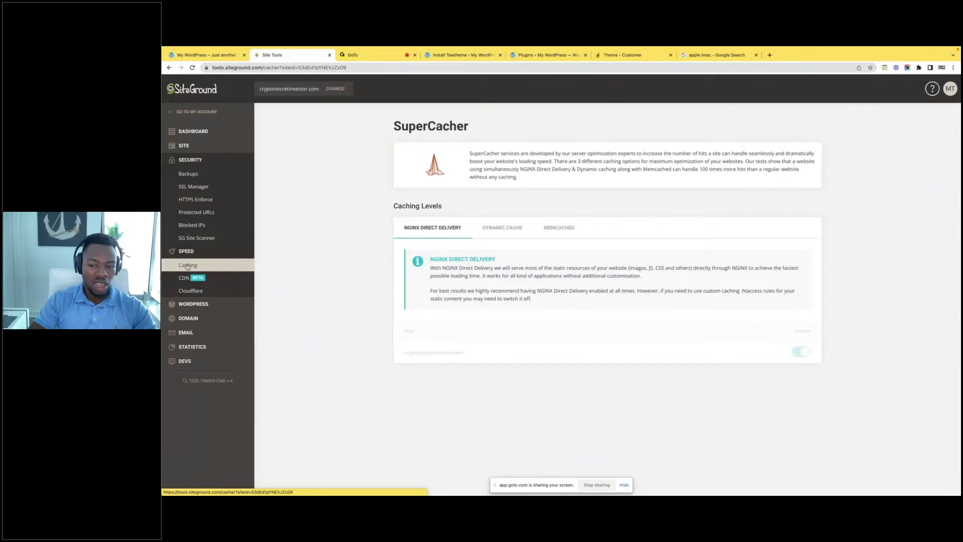
pyautogui.click(501, 228)
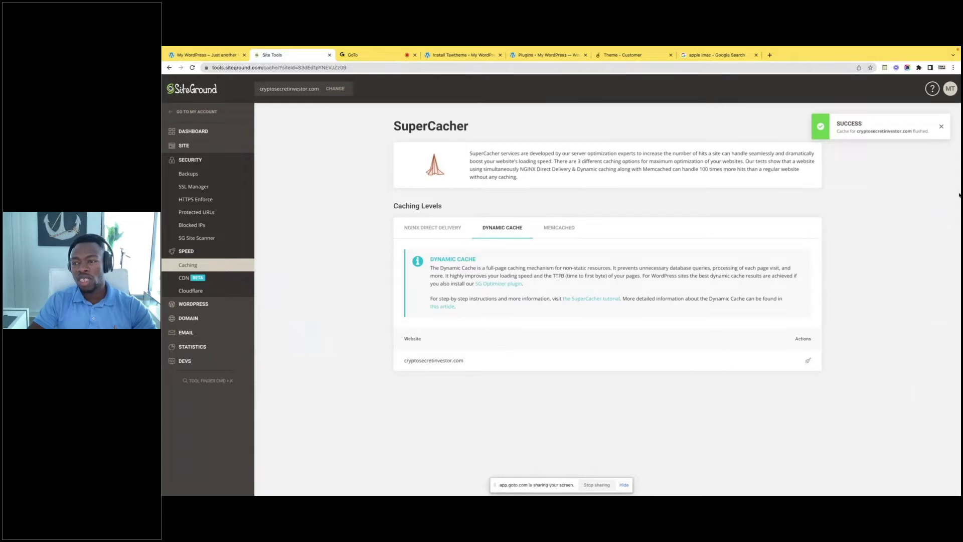
pyautogui.click(940, 127)
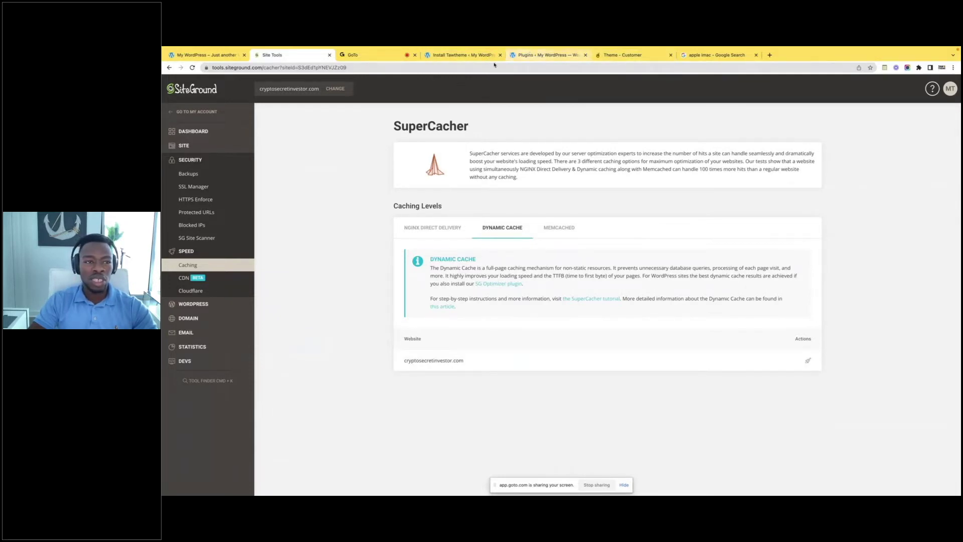
# Reload the homepage in the logged-out browser profile to check it, and return to the WordPress plugins page
pyautogui.click(470, 56)
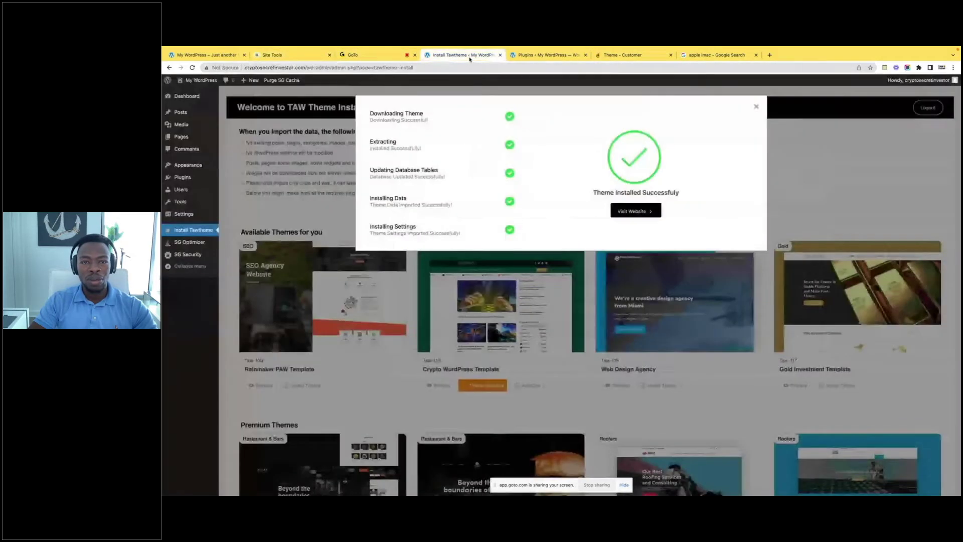
pyautogui.hotkey('ctrl', 'Tab')
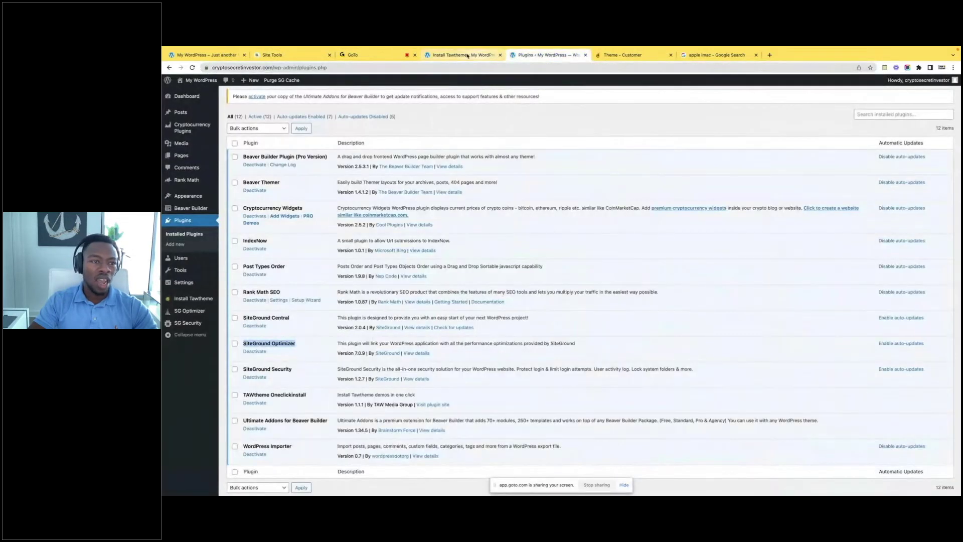
pyautogui.hotkey('ctrl', 'Right')
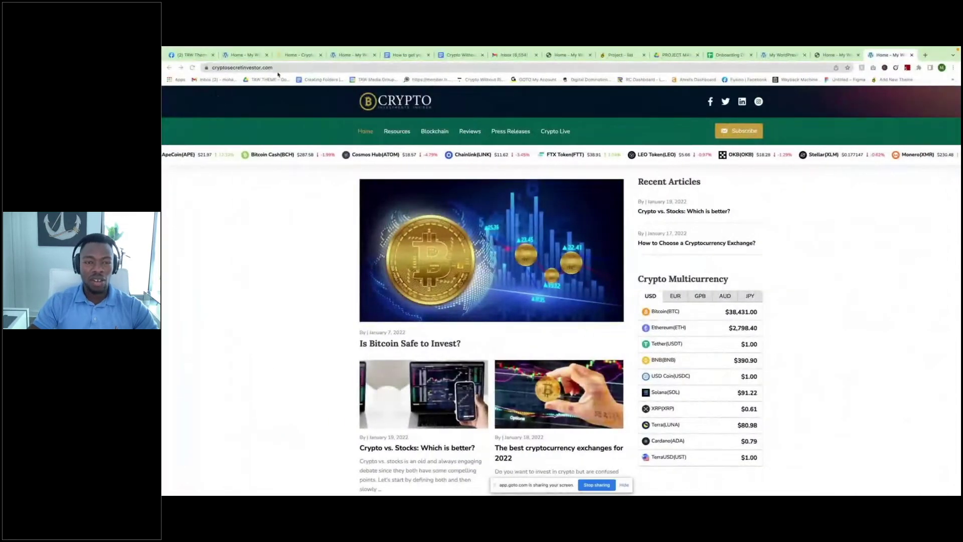
pyautogui.press('super+r')
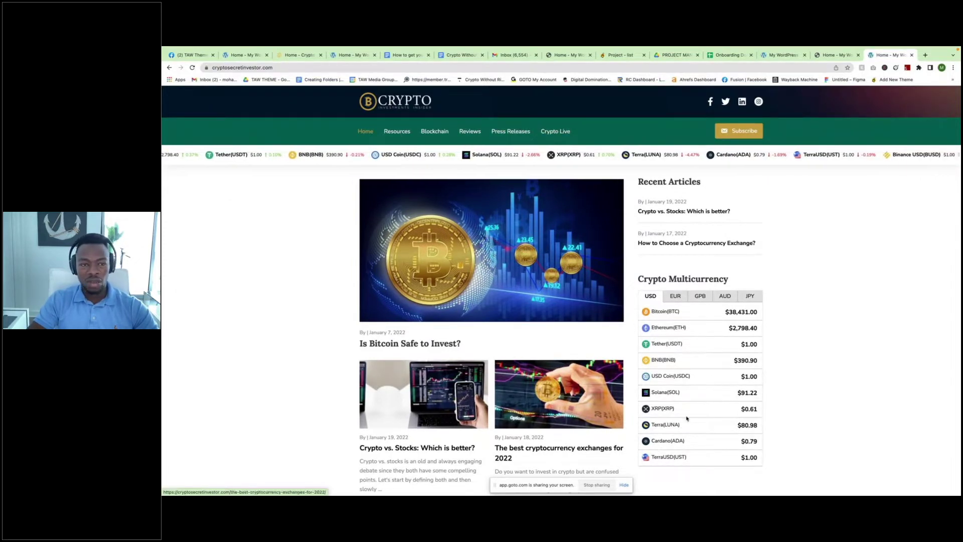
pyautogui.hotkey('ctrl', 'Left')
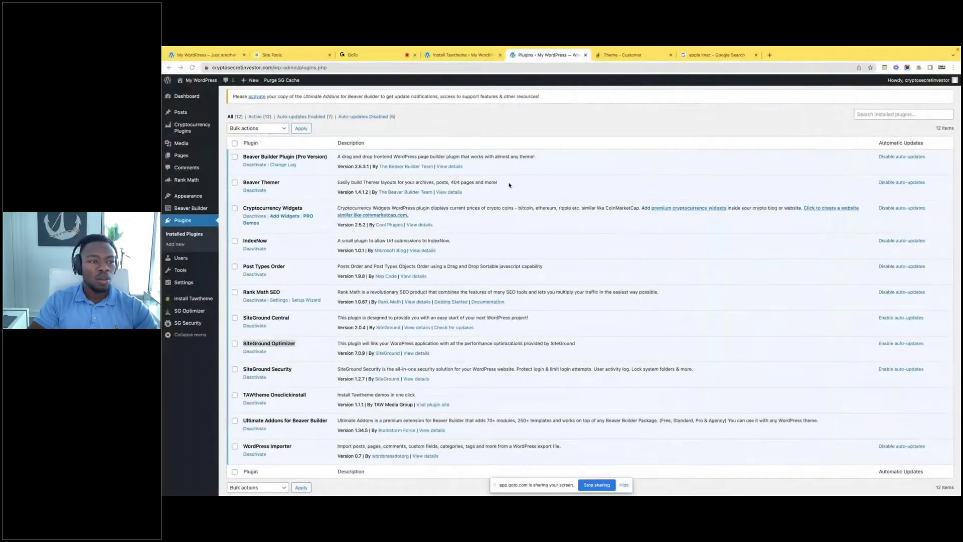
# Open the homepage in Beaver Builder for editing and look over its post and sidebar modules
pyautogui.click(187, 96)
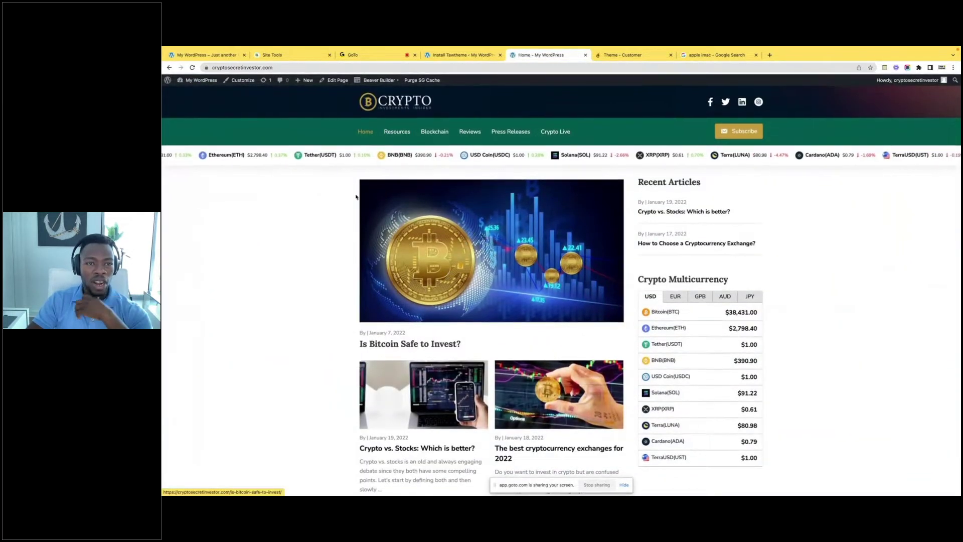
pyautogui.click(361, 94)
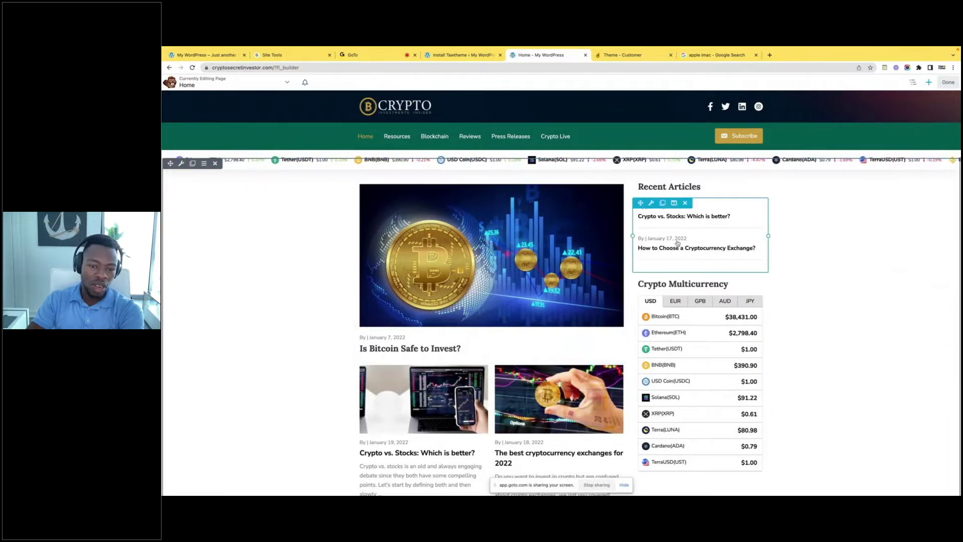
pyautogui.scroll(-1, 625, 389)
pyautogui.scroll(-3, 625, 389)
pyautogui.scroll(2, 428, 362)
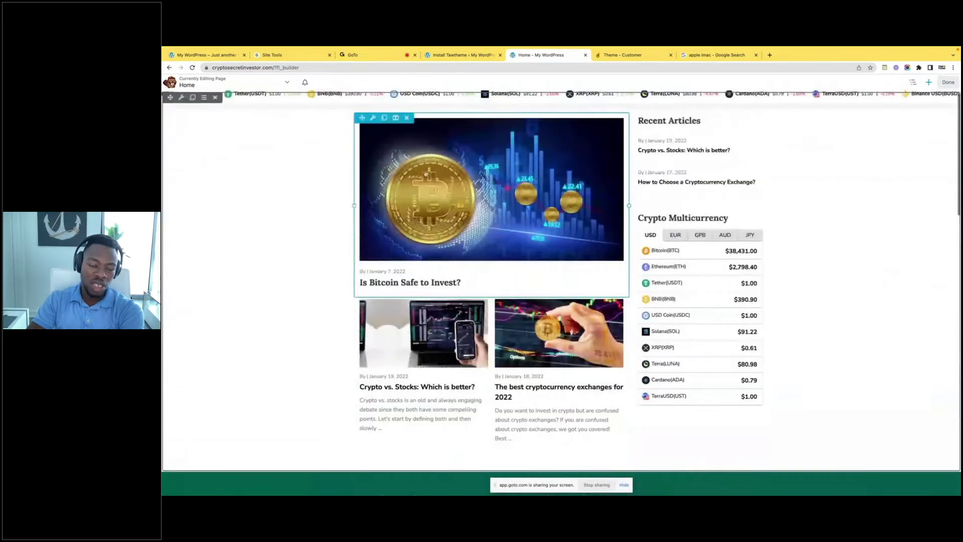
pyautogui.scroll(-1, 428, 362)
pyautogui.scroll(1, 464, 283)
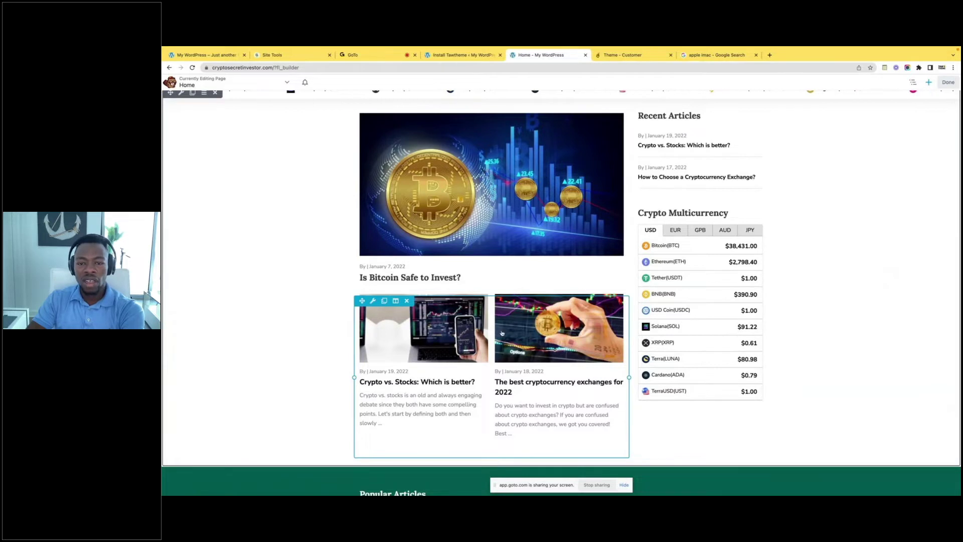
# View the settings of the two-column Advanced Posts grid below the featured article, and cancel without changing them
pyautogui.click(412, 308)
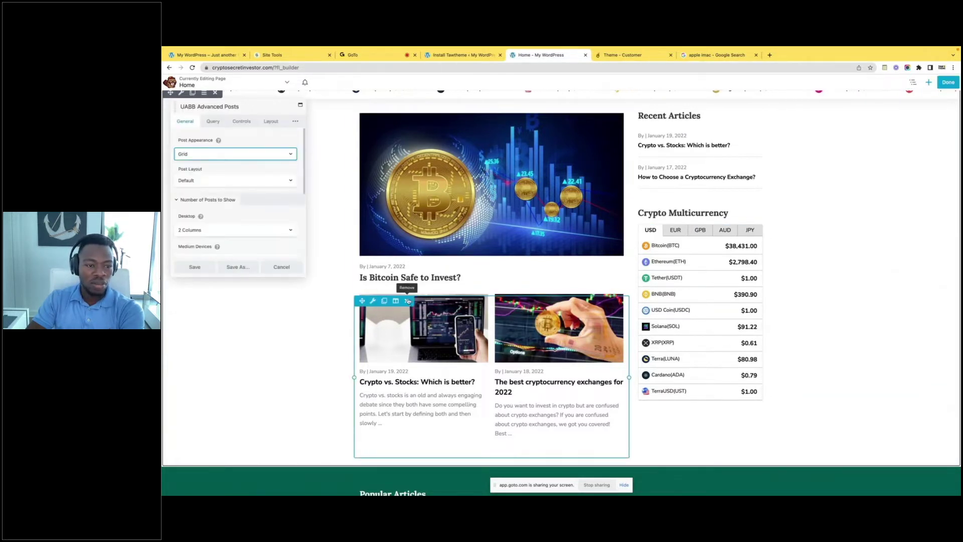
pyautogui.click(281, 267)
pyautogui.scroll(2, 702, 211)
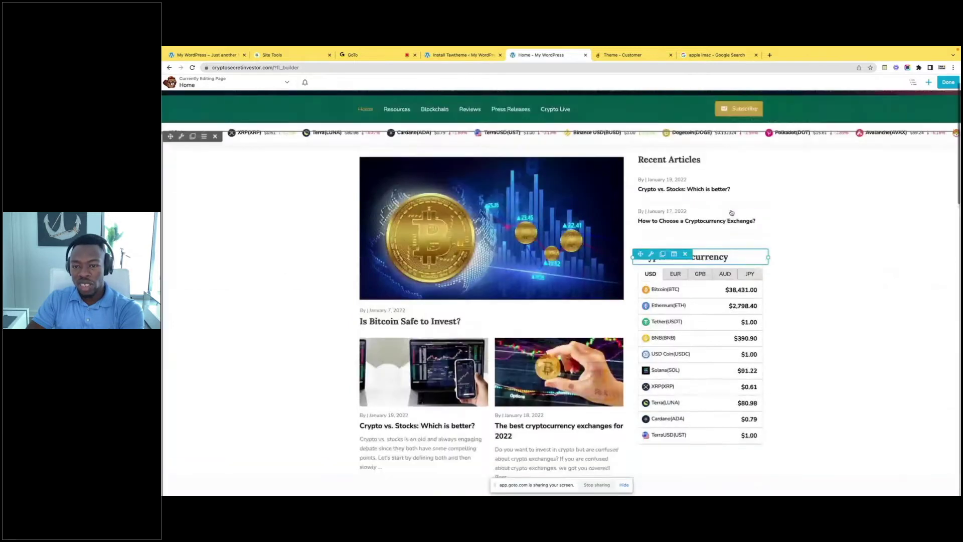
pyautogui.scroll(-1, 717, 195)
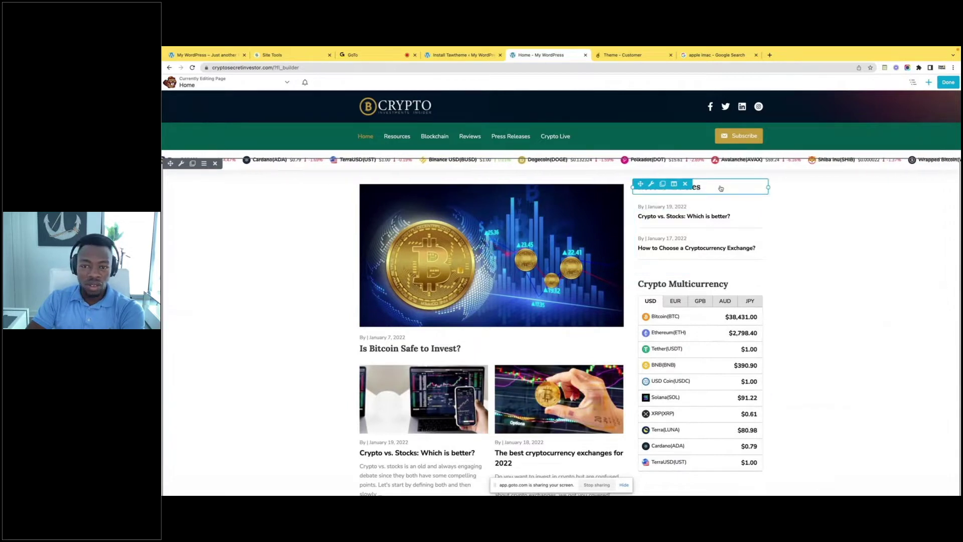
# View the Recent Articles heading's text and HTML tag options, and close its settings without changes
pyautogui.click(699, 187)
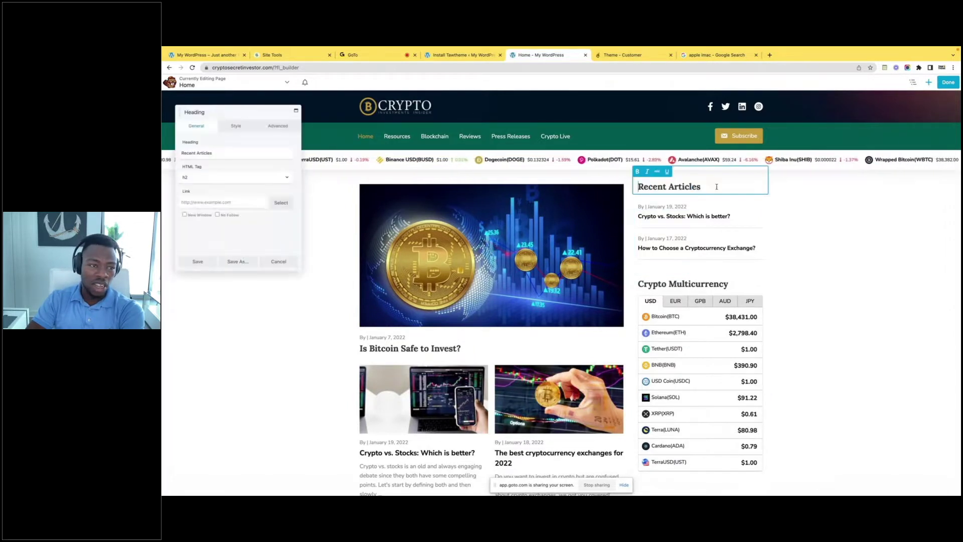
pyautogui.click(253, 150)
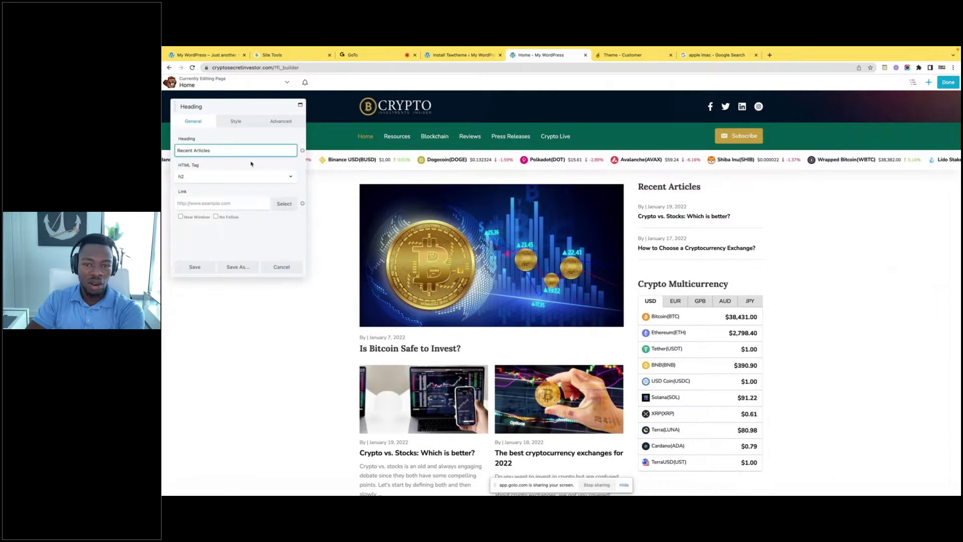
pyautogui.click(198, 176)
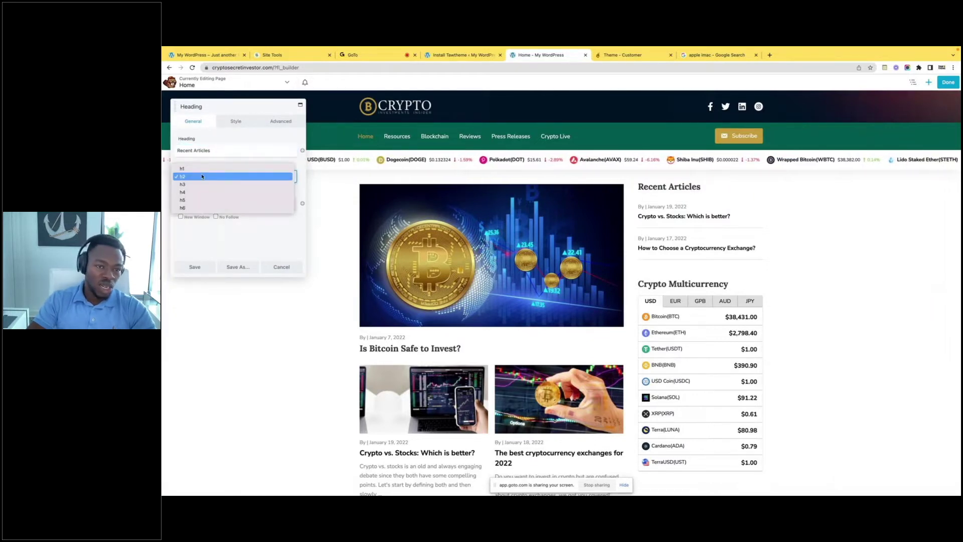
pyautogui.click(334, 177)
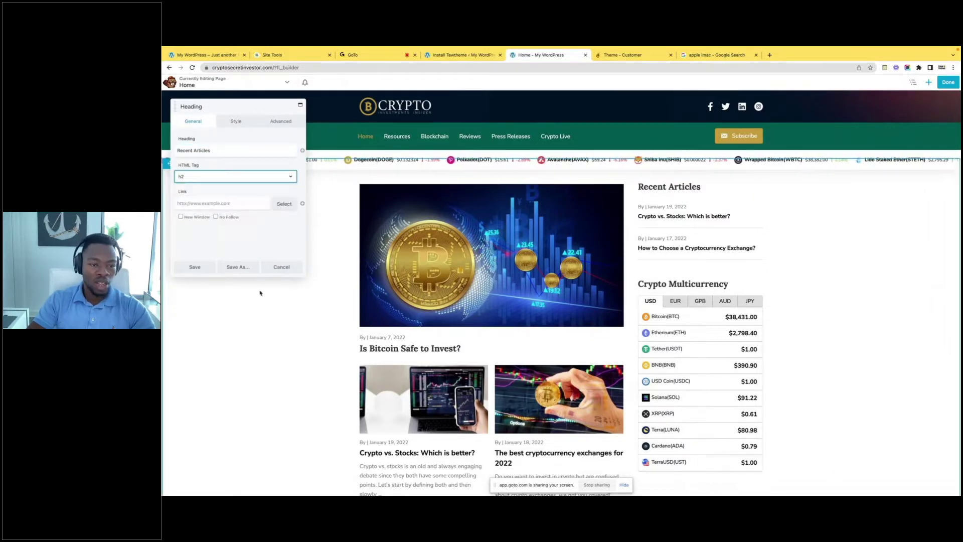
pyautogui.click(283, 266)
# View and cancel the featured article's Advanced Posts settings, and look over the page down to the Popular Articles row
pyautogui.click(469, 341)
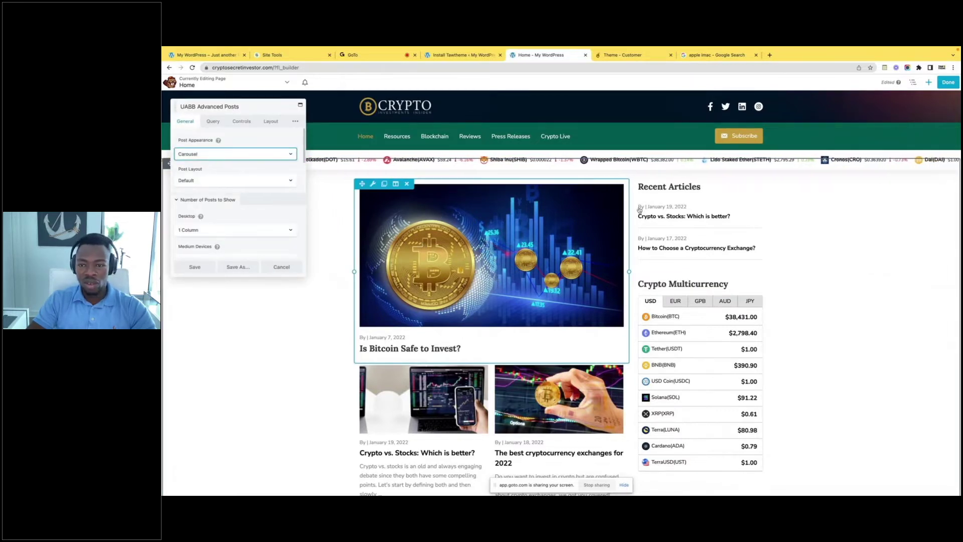
pyautogui.click(281, 267)
pyautogui.scroll(-2, 742, 349)
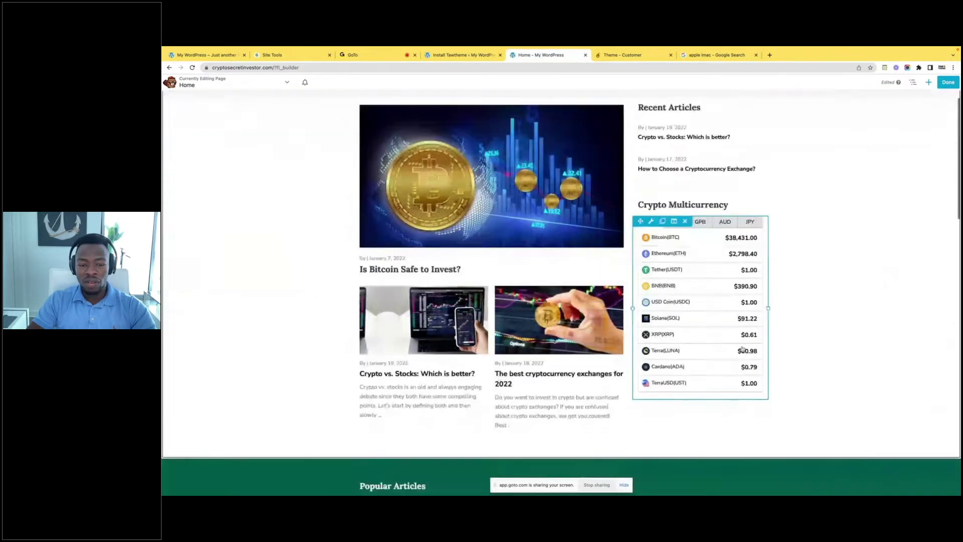
pyautogui.scroll(2, 731, 240)
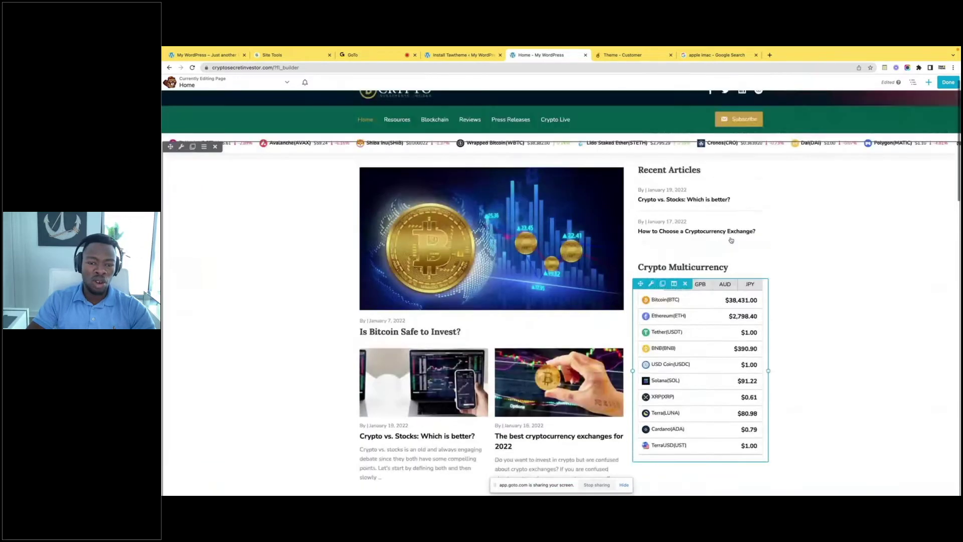
pyautogui.scroll(1, 731, 240)
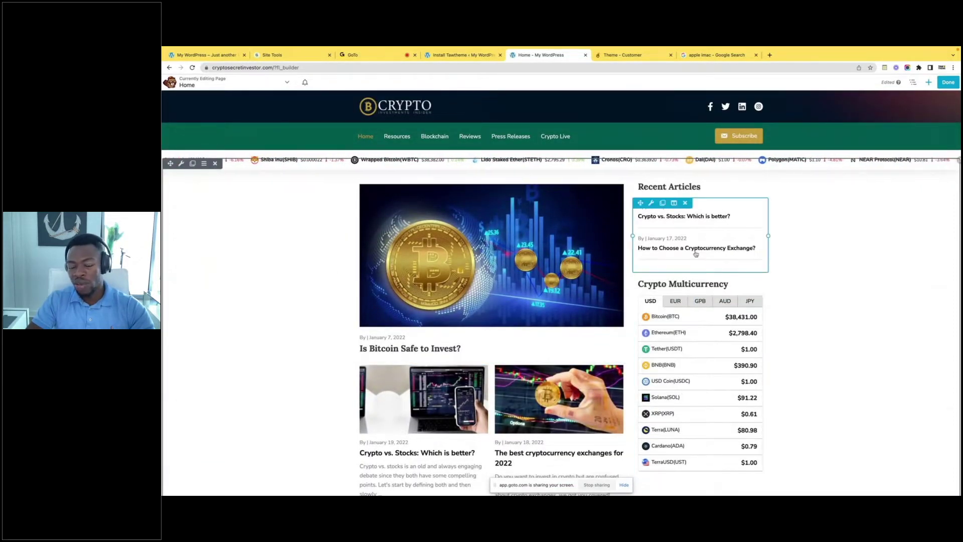
pyautogui.scroll(-3, 696, 254)
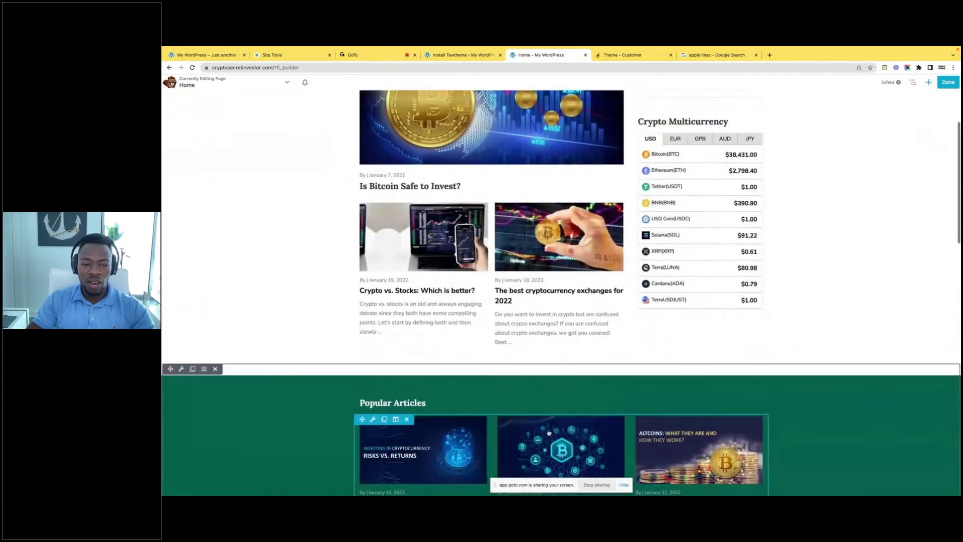
pyautogui.scroll(-5, 548, 432)
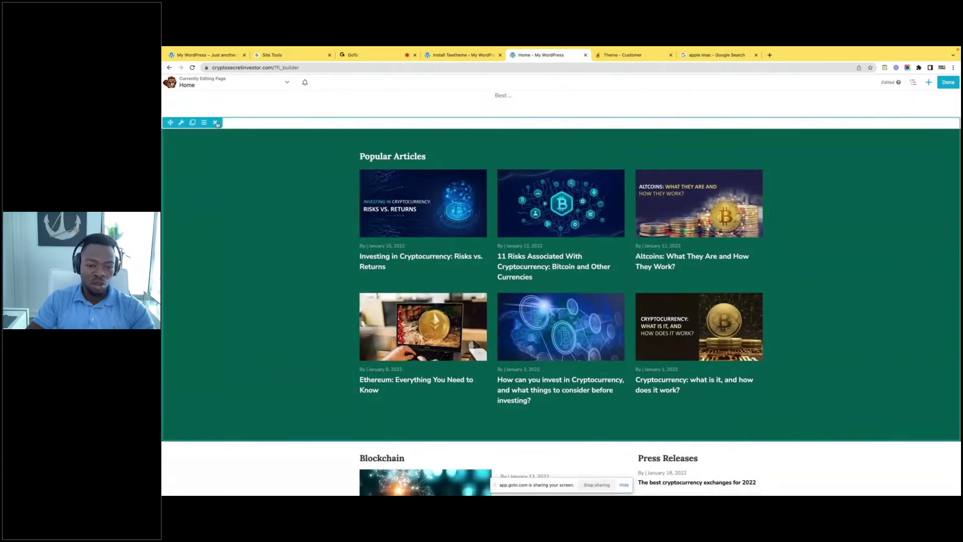
# Look over the remaining homepage rows below Popular Articles in the builder
pyautogui.scroll(-7, 217, 273)
pyautogui.scroll(-5, 223, 357)
pyautogui.scroll(15, 223, 358)
pyautogui.scroll(5, 222, 359)
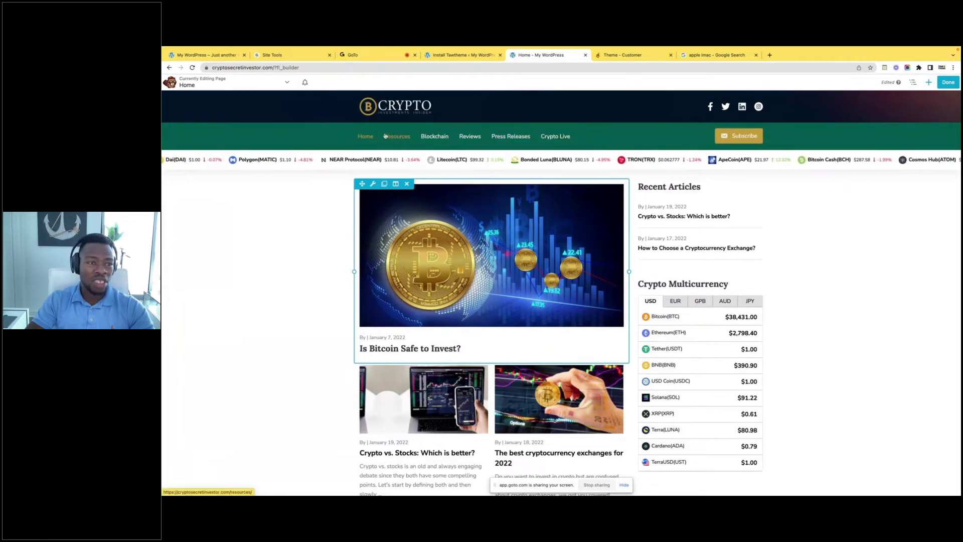
# Leave the homepage builder, view the live Resources page, and return to the homepage
pyautogui.click(169, 67)
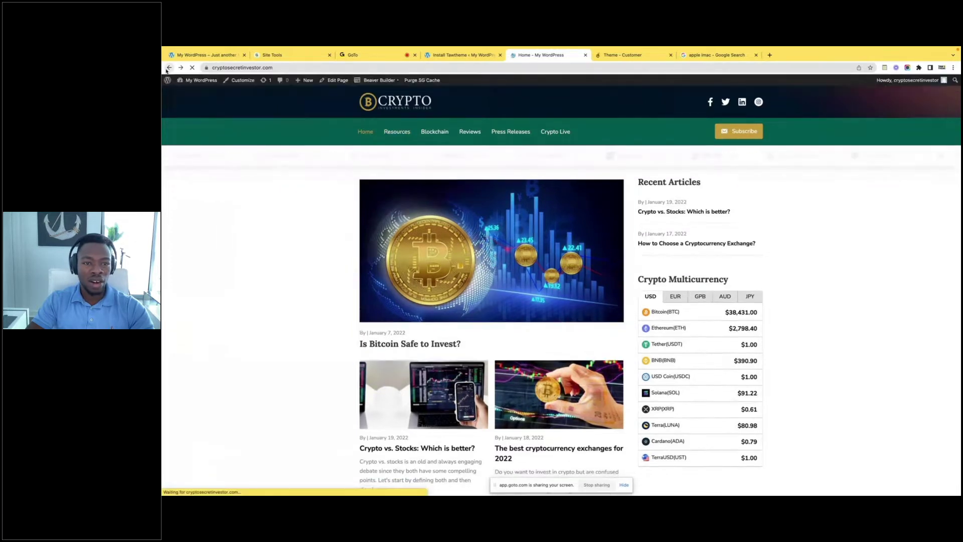
pyautogui.click(405, 135)
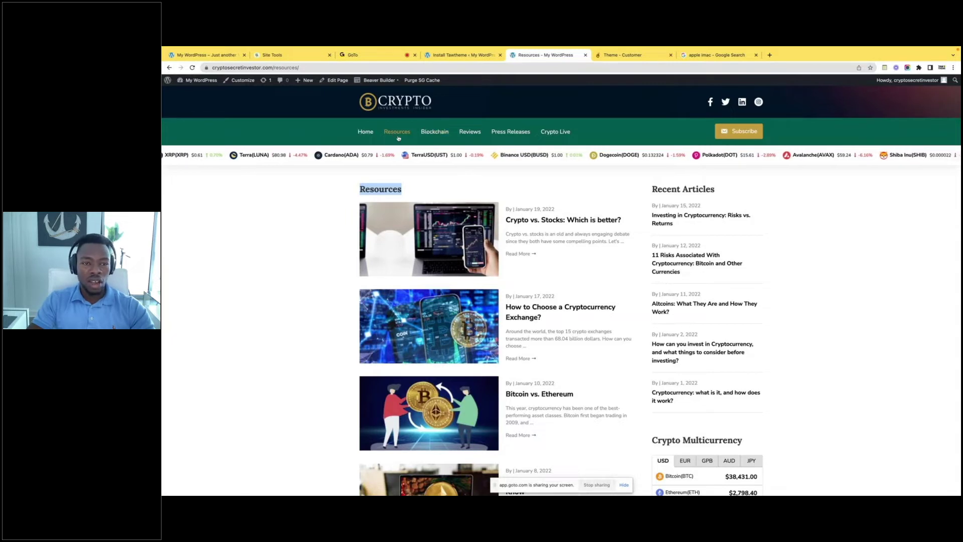
pyautogui.click(363, 133)
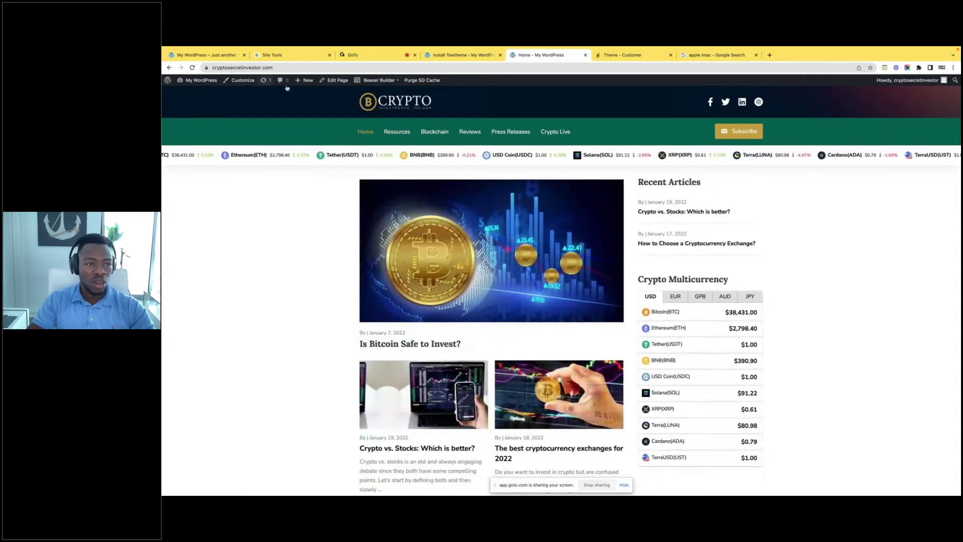
# Open the list of all pages in the site's WordPress dashboard
pyautogui.moveTo(201, 81)
pyautogui.click(196, 110)
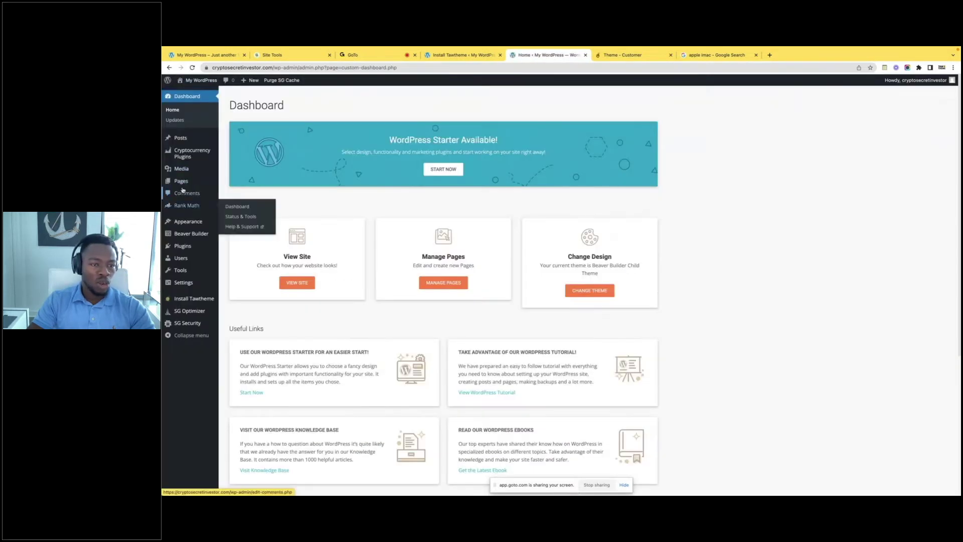
pyautogui.moveTo(190, 187)
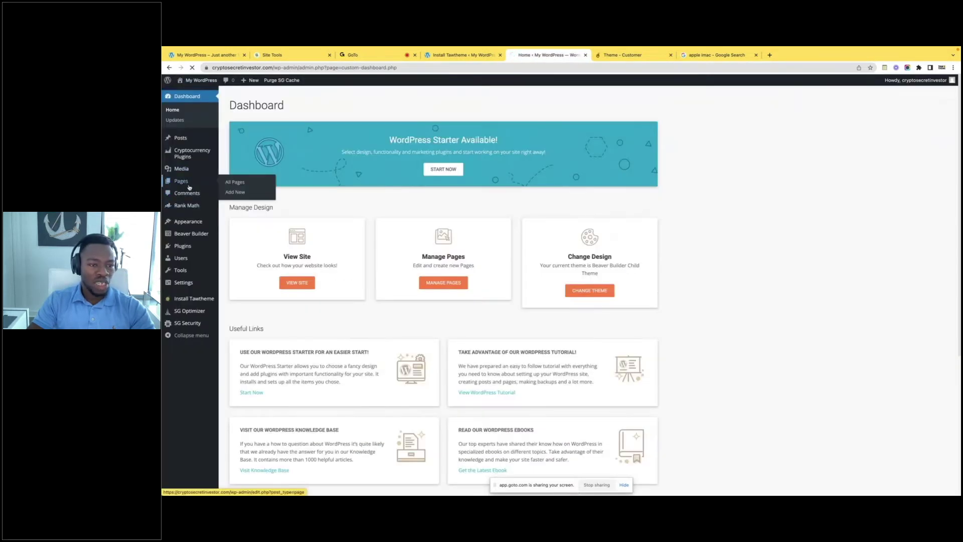
pyautogui.click(237, 183)
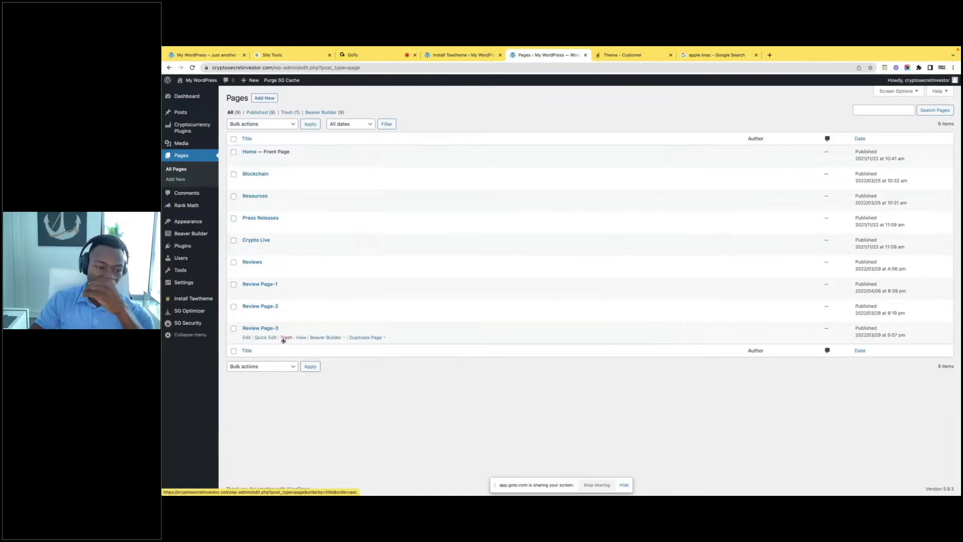
# Select the Blockchain and Resources pages in the list and open the Blockchain page for editing
pyautogui.click(234, 174)
pyautogui.click(233, 196)
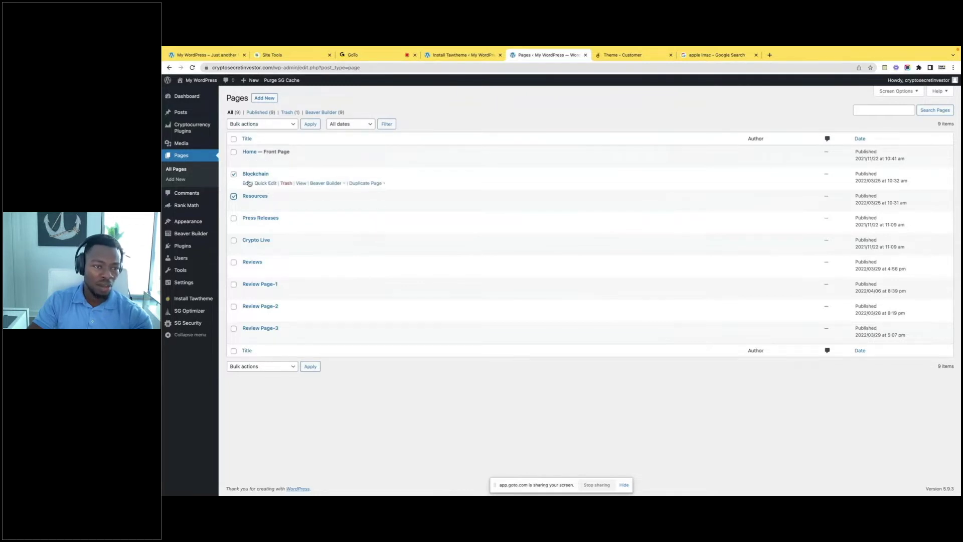
pyautogui.click(247, 184)
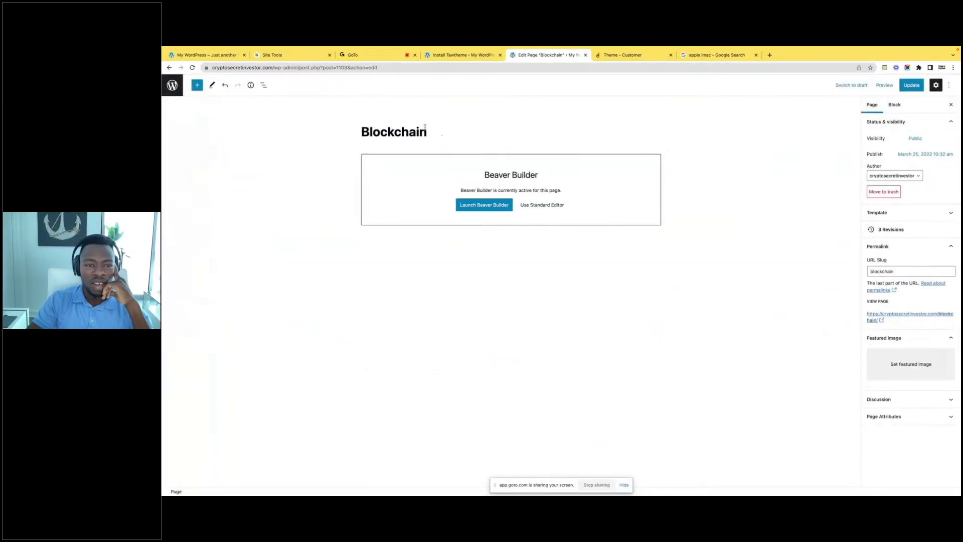
pyautogui.click(471, 55)
pyautogui.hotkey('ctrl', 'Tab')
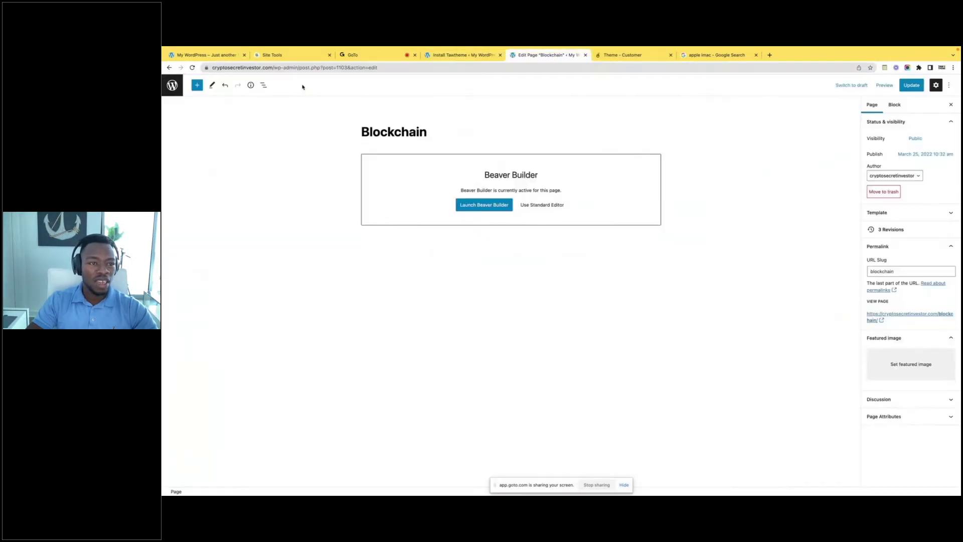
pyautogui.moveTo(274, 68); pyautogui.dragTo(214, 60)
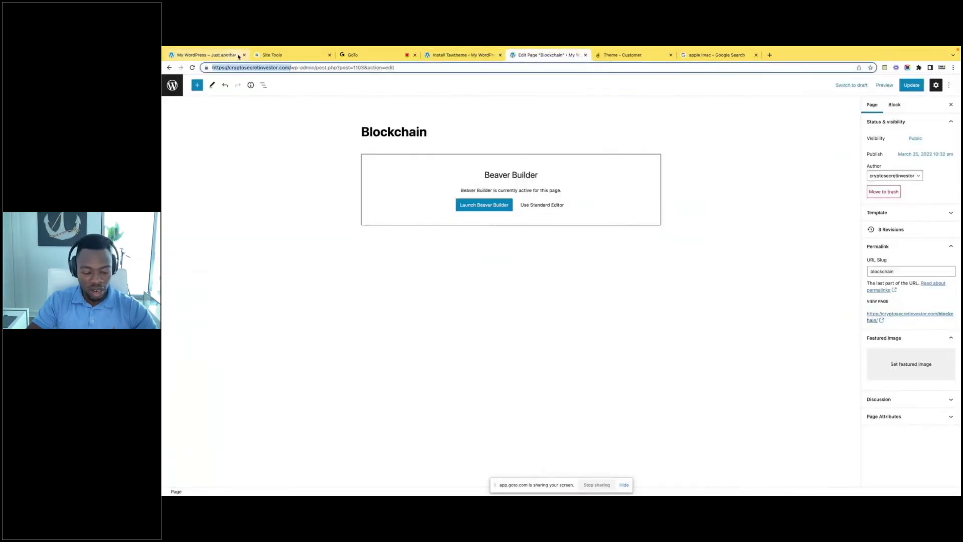
pyautogui.hotkey('ctrl', 'c')
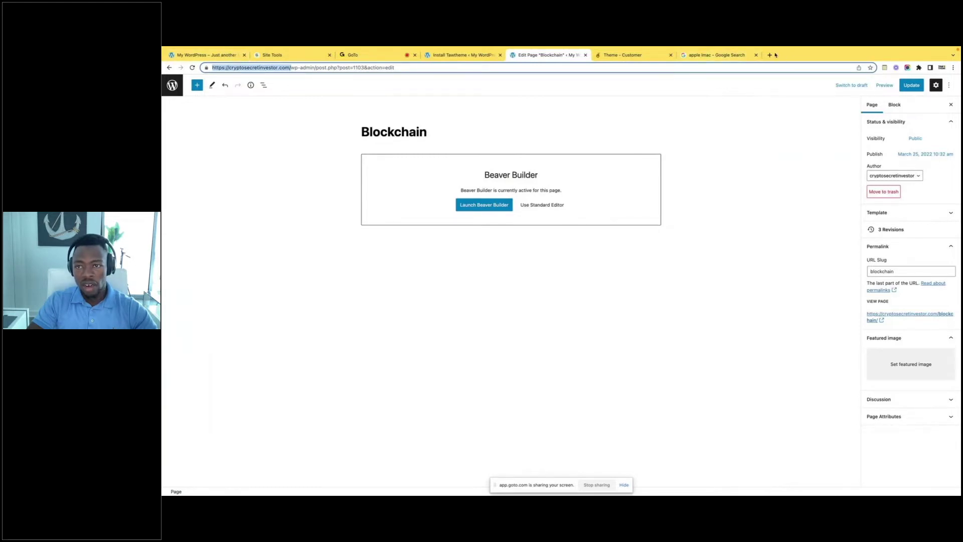
pyautogui.click(770, 55)
pyautogui.hotkey('ctrl', 'v')
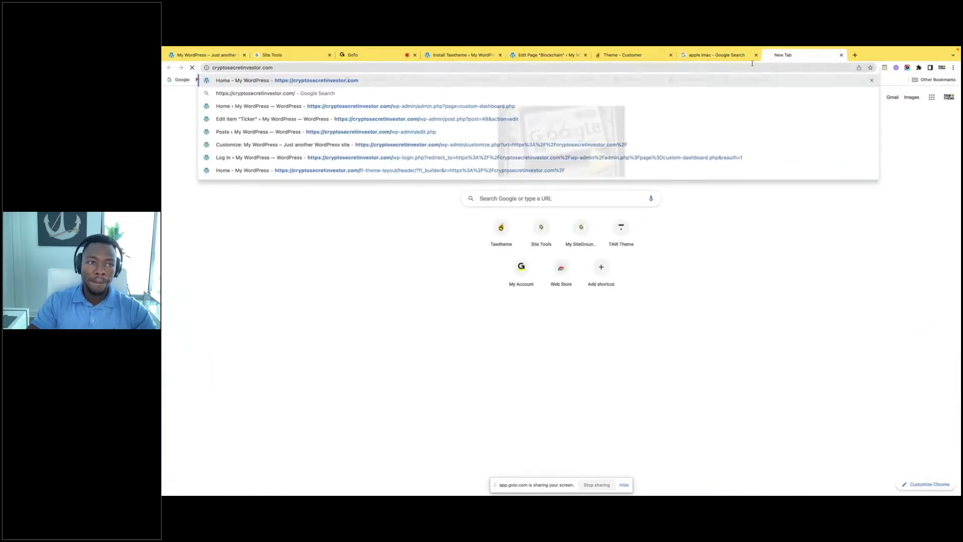
pyautogui.press('Return')
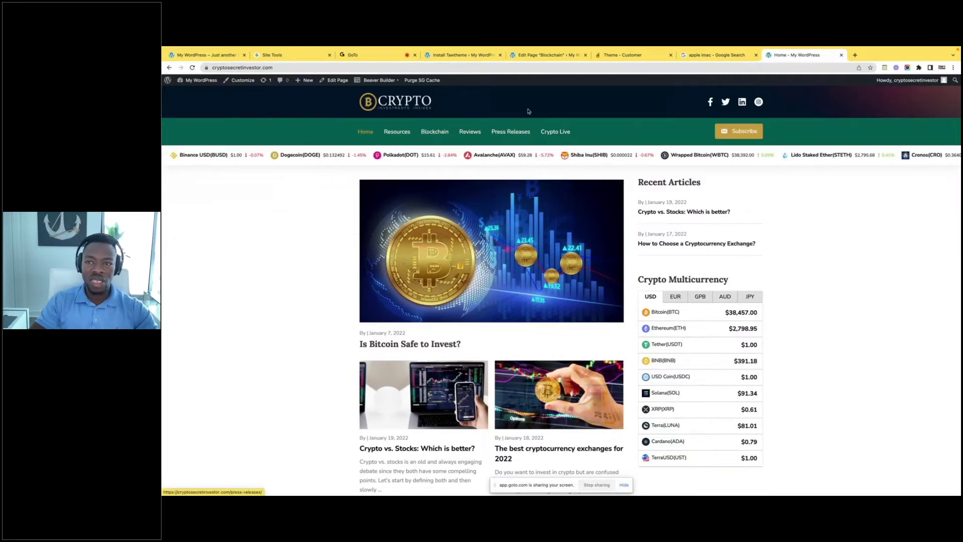
# Leave the Blockchain page editor without saving and open the Resources page for editing
pyautogui.click(536, 55)
pyautogui.click(169, 67)
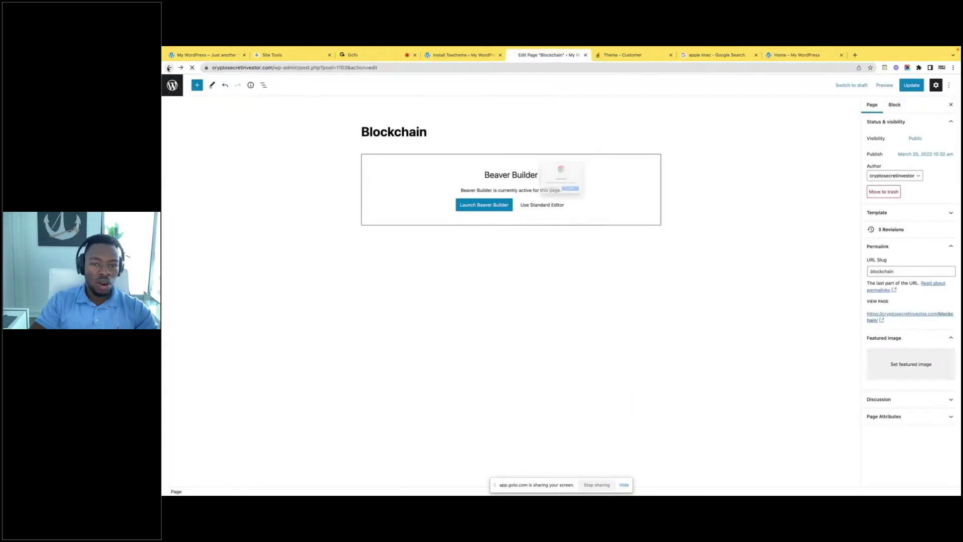
pyautogui.click(581, 202)
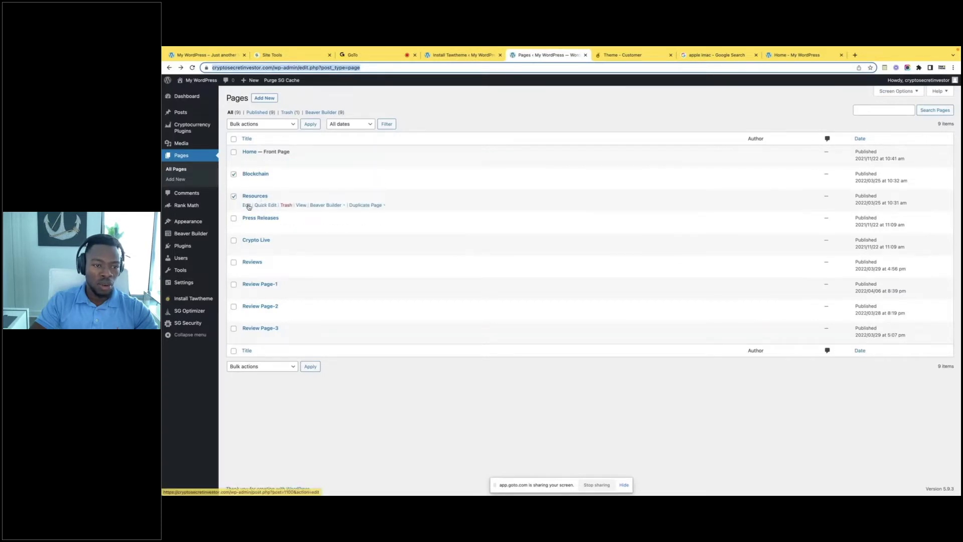
pyautogui.click(248, 206)
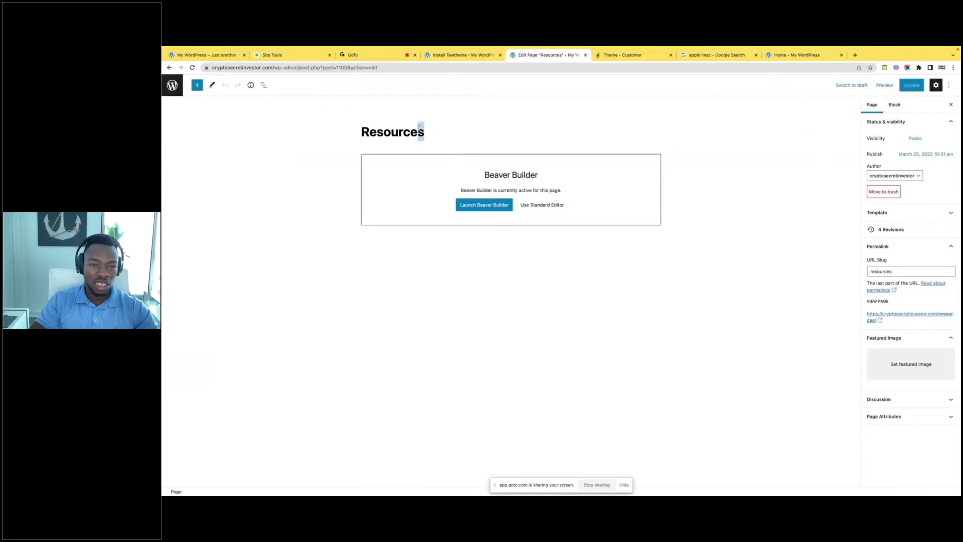
# Change the Resources page's title to Crypto and its URL slug to crypto
pyautogui.moveTo(424, 131); pyautogui.dragTo(364, 120)
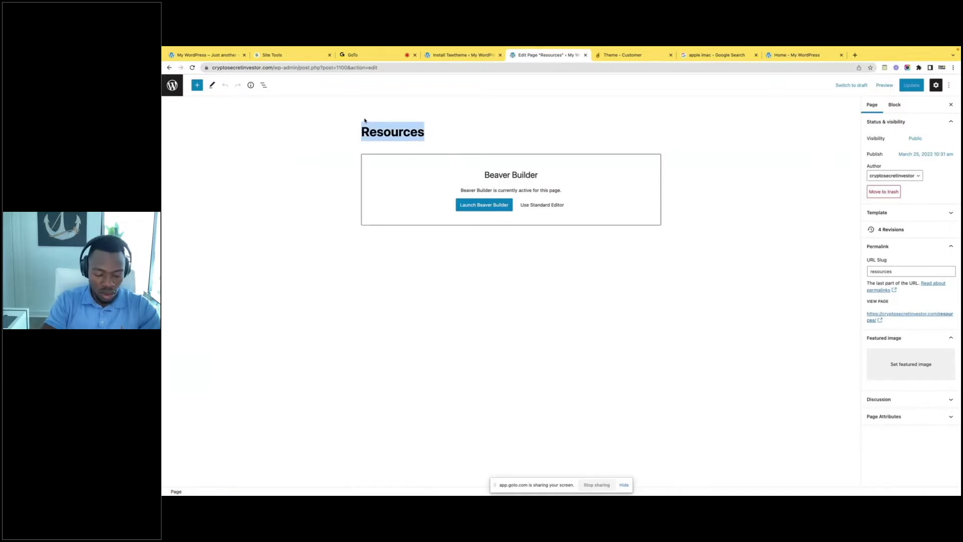
pyautogui.write('Crypto')
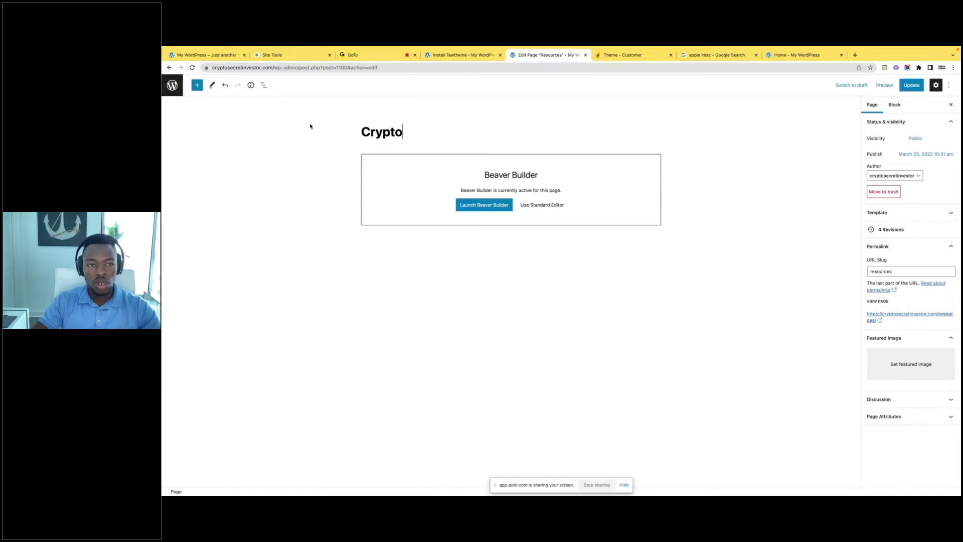
pyautogui.doubleClick(378, 132)
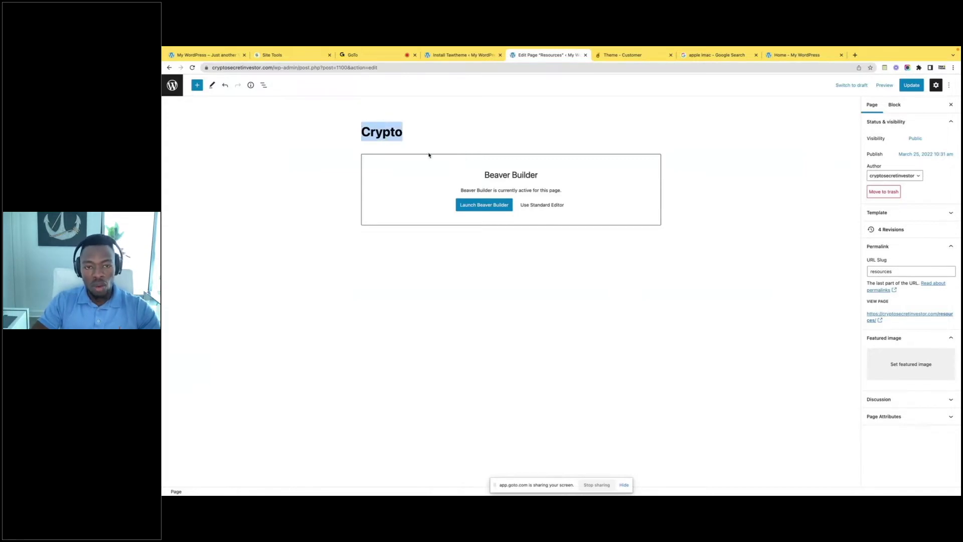
pyautogui.click(498, 144)
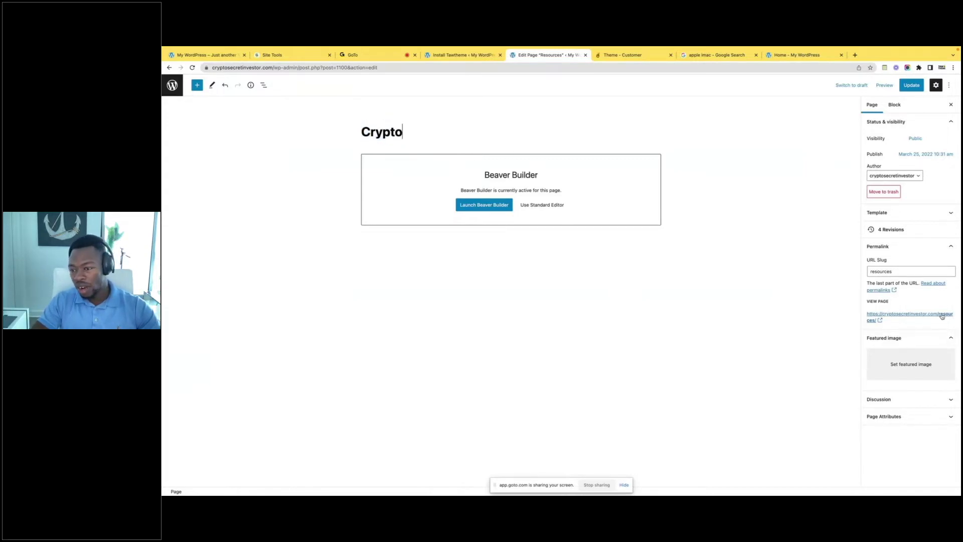
pyautogui.moveTo(898, 272); pyautogui.dragTo(860, 270)
pyautogui.hotkey('ctrl', 'v')
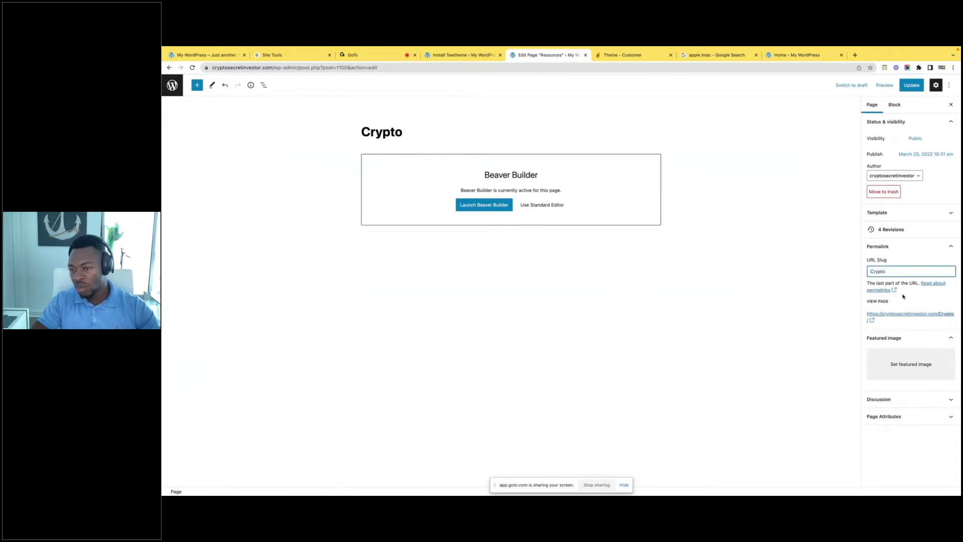
pyautogui.click(873, 271)
pyautogui.press('BackSpace')
pyautogui.write('c')
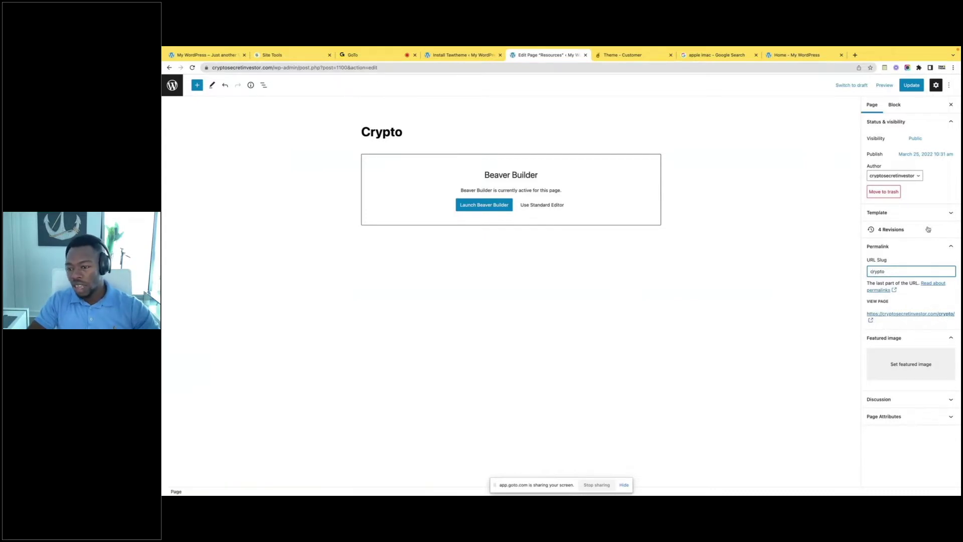
# Set What-Can-You-Buy-With-Bitcoin.jpg from the Media Library as the page's featured image, and update the page
pyautogui.click(902, 366)
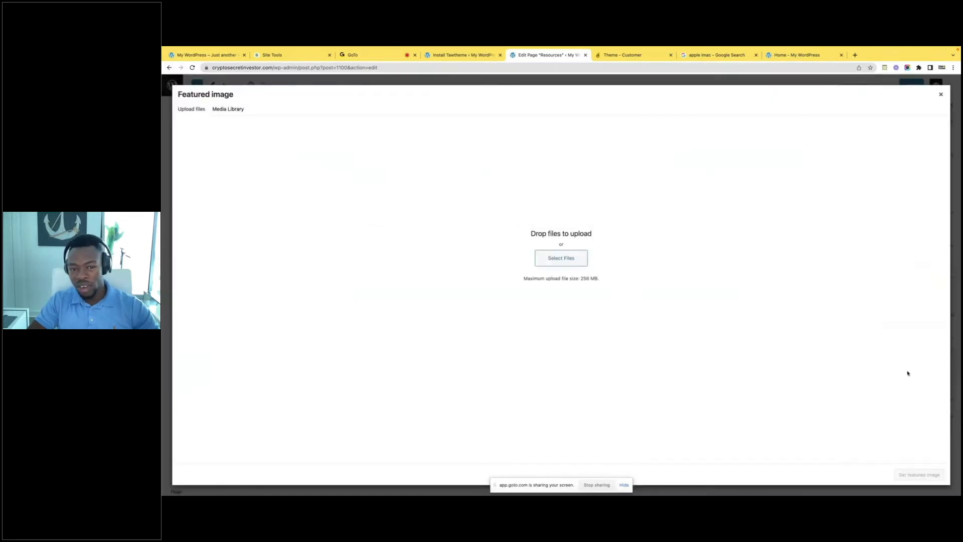
pyautogui.click(565, 262)
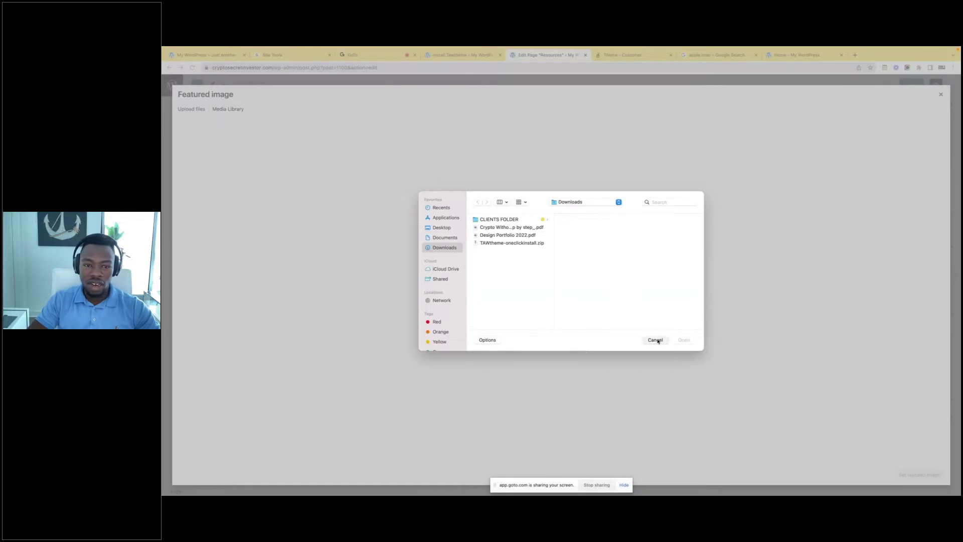
pyautogui.click(655, 340)
pyautogui.click(231, 108)
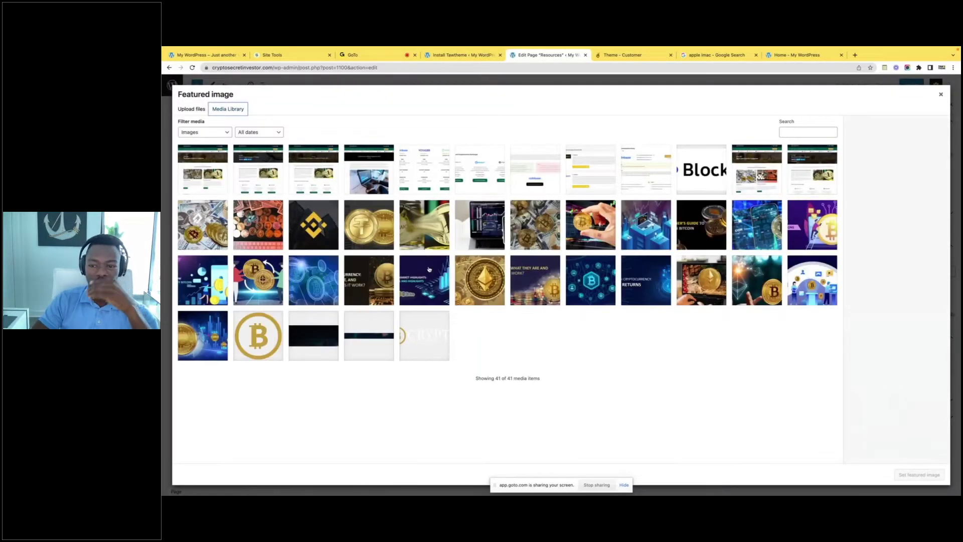
pyautogui.click(759, 290)
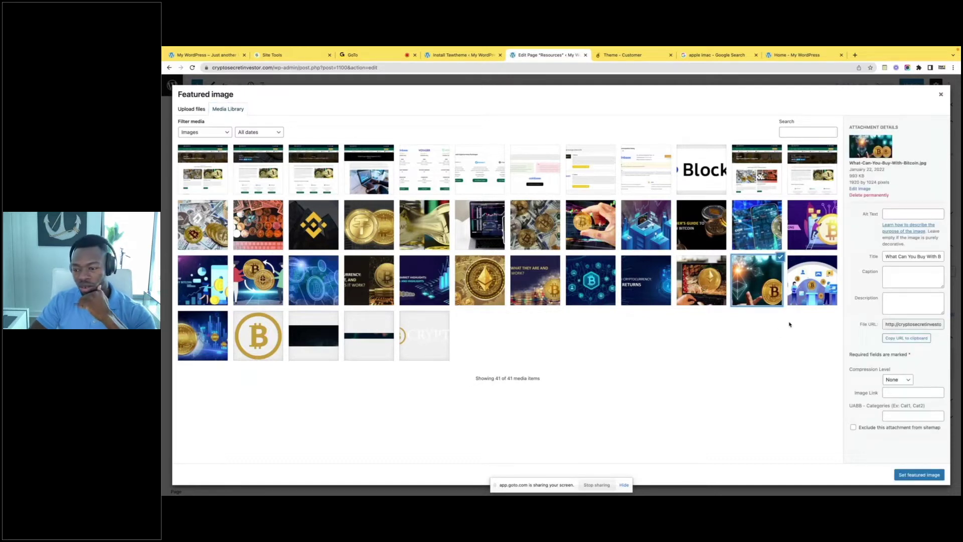
pyautogui.click(918, 476)
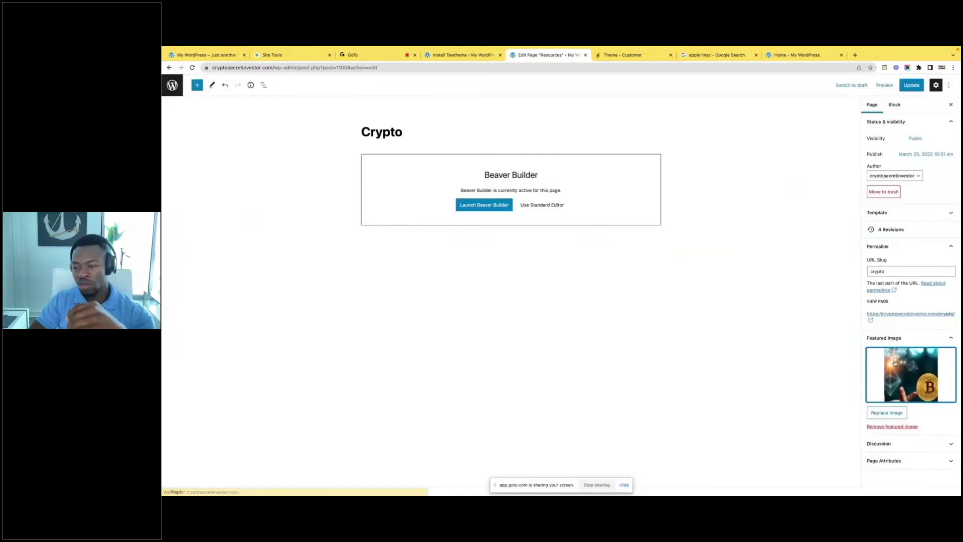
pyautogui.click(914, 88)
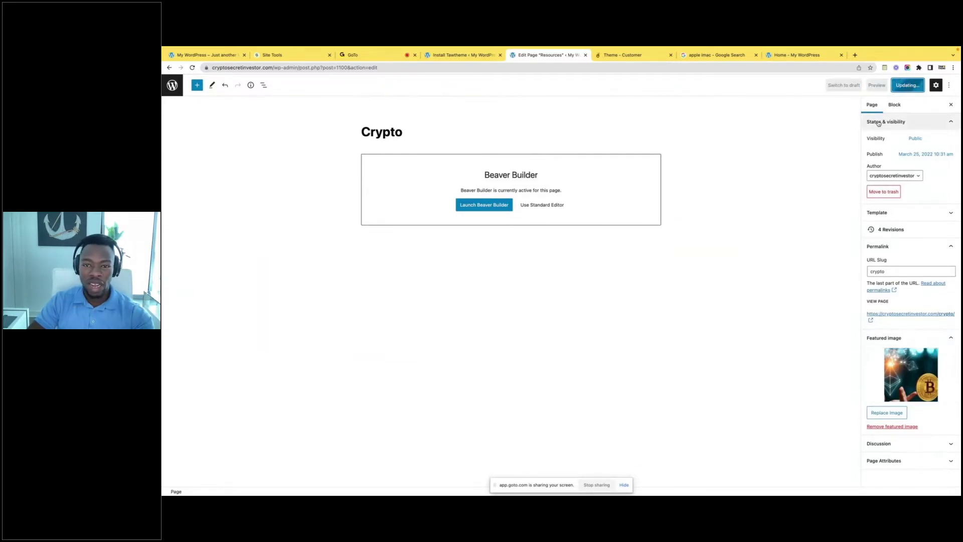
# Reload the live homepage and view the renamed Crypto page, examining the heading above its articles
pyautogui.moveTo(579, 48)
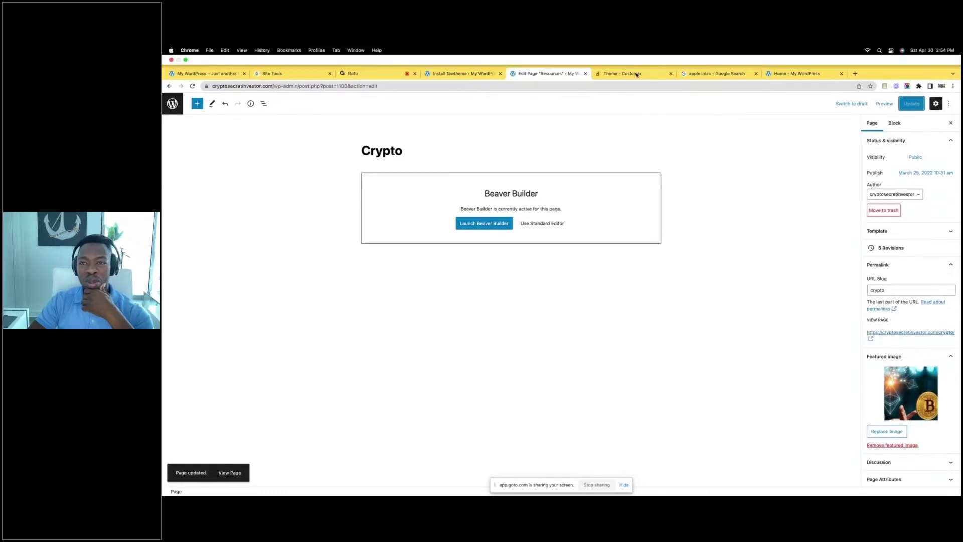
pyautogui.click(791, 74)
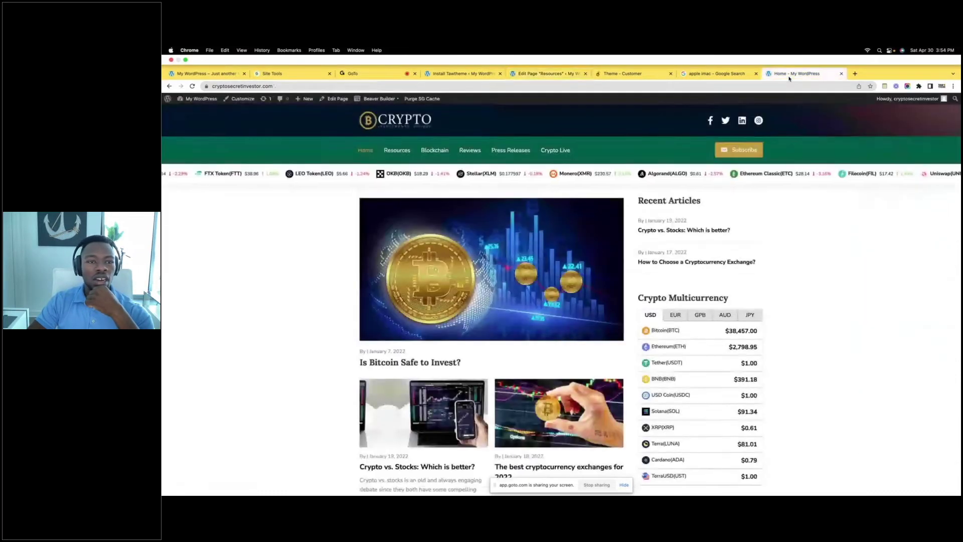
pyautogui.press('super+r')
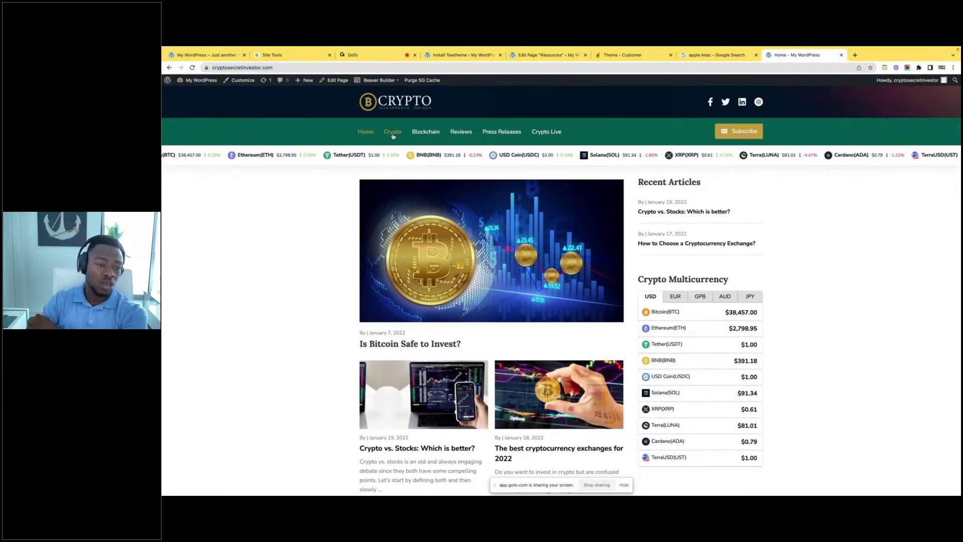
pyautogui.click(394, 133)
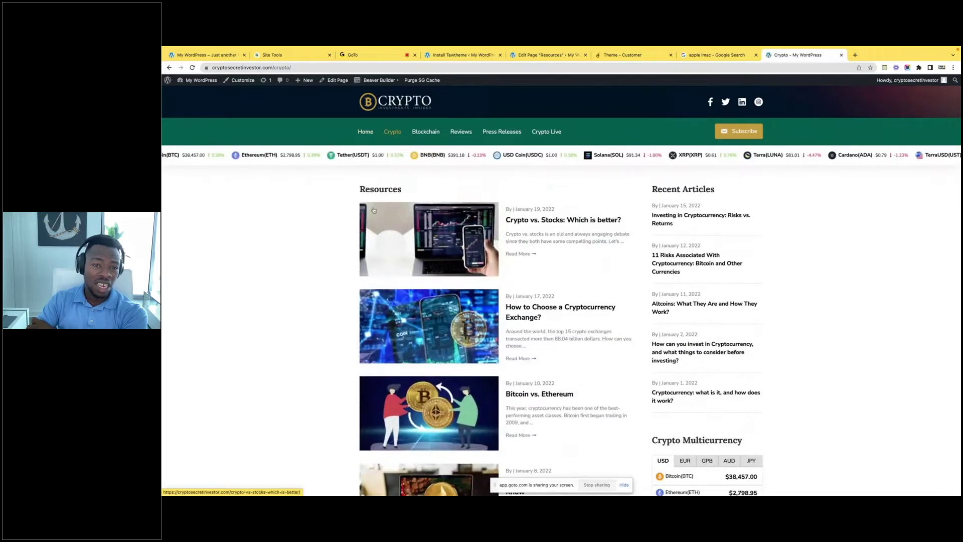
pyautogui.moveTo(411, 193); pyautogui.dragTo(358, 193)
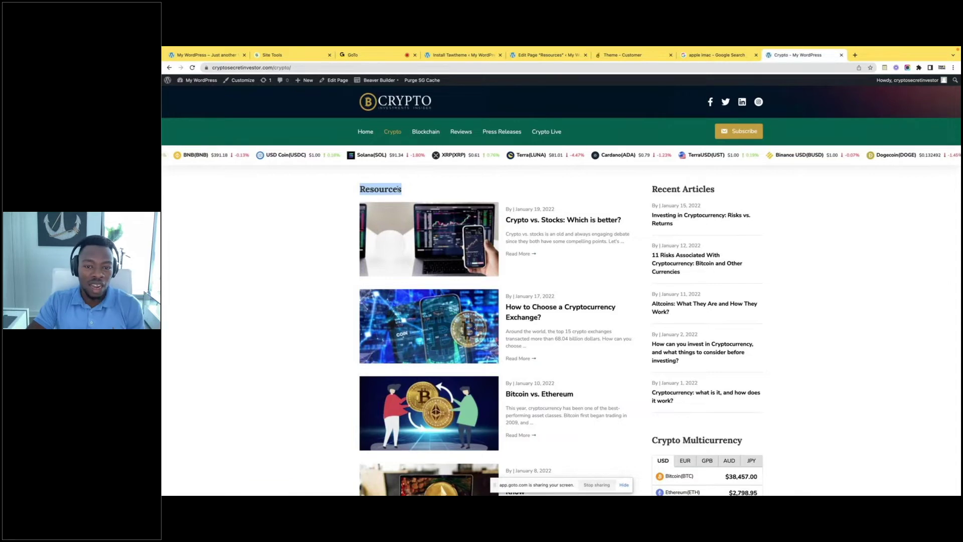
# Open the "Crypto vs. Stocks: Which is better?" article in a new tab, edit the post and expand its category settings
pyautogui.rightClick(562, 221)
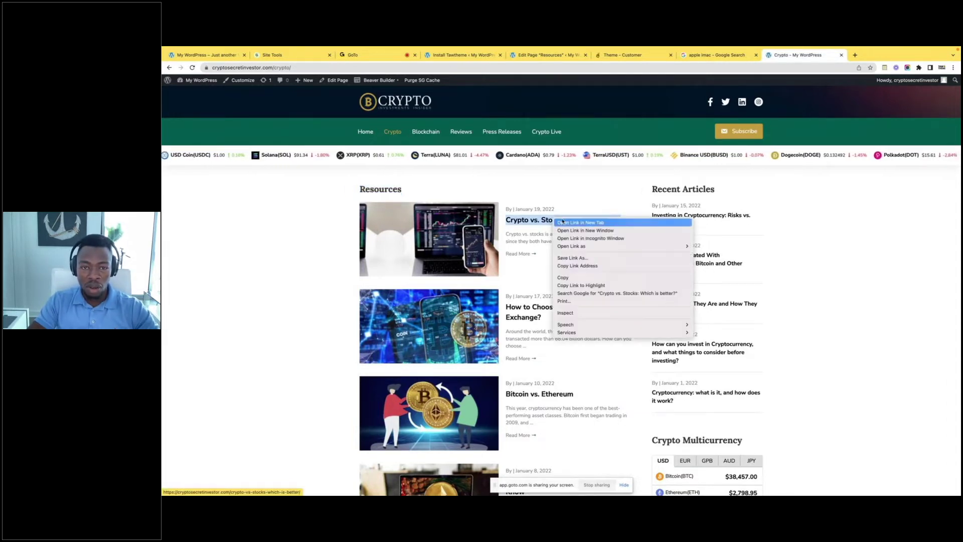
pyautogui.click(566, 222)
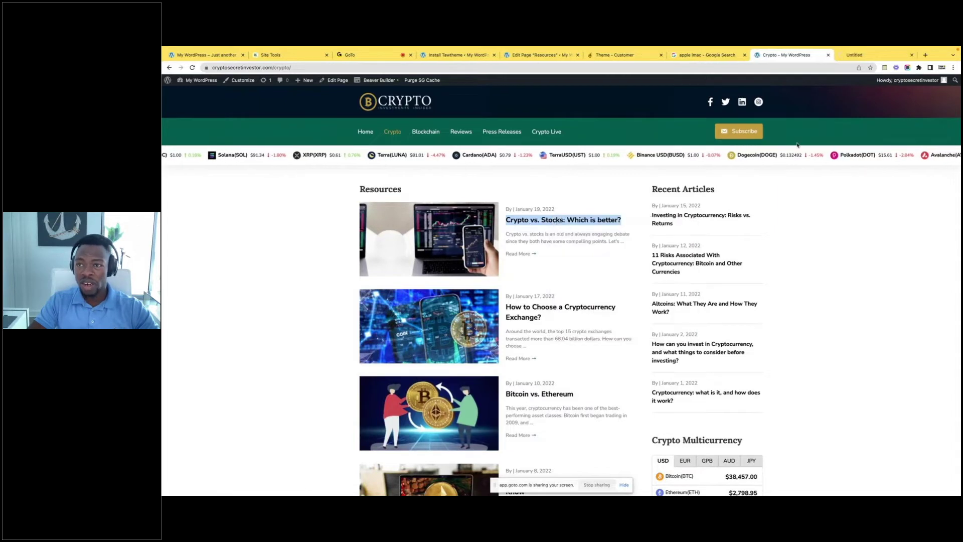
pyautogui.click(879, 55)
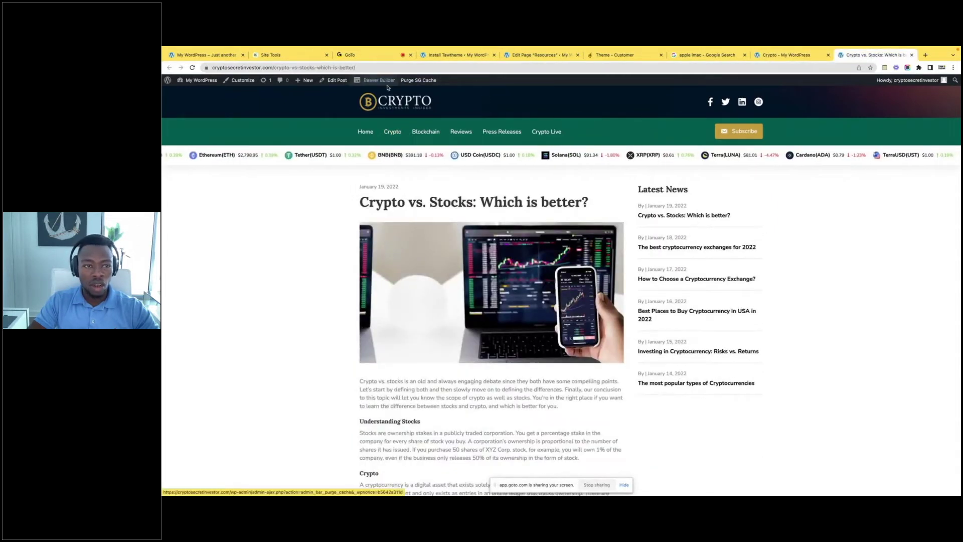
pyautogui.click(338, 80)
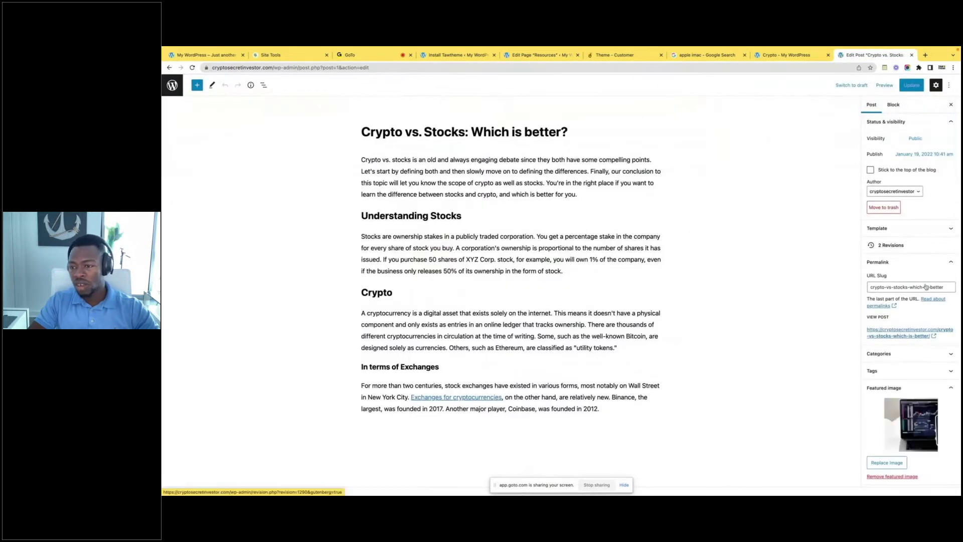
pyautogui.scroll(-1, 902, 361)
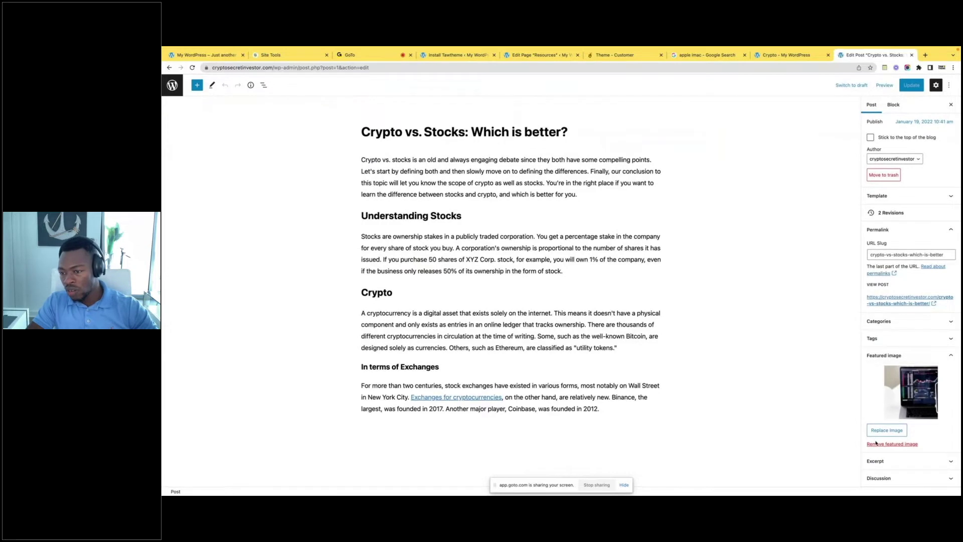
pyautogui.click(924, 321)
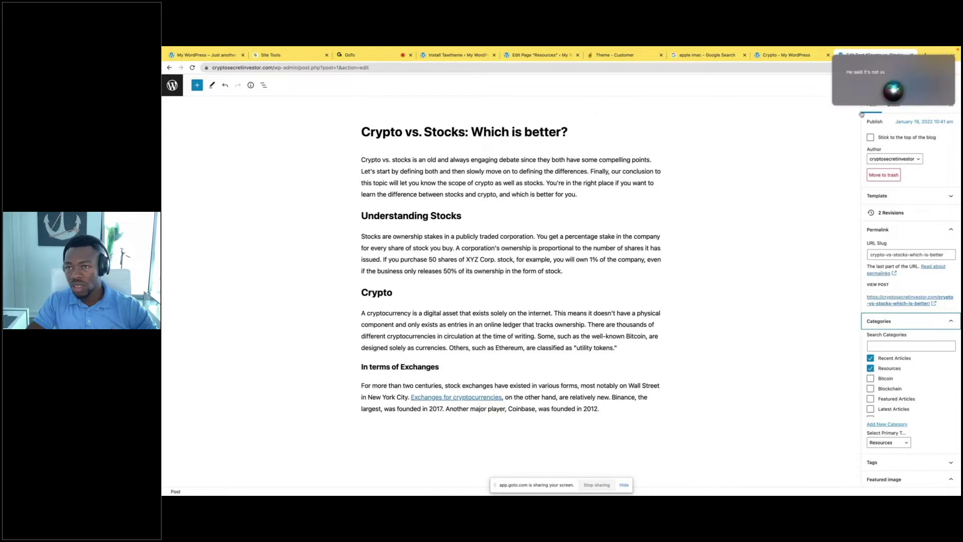
pyautogui.click(835, 56)
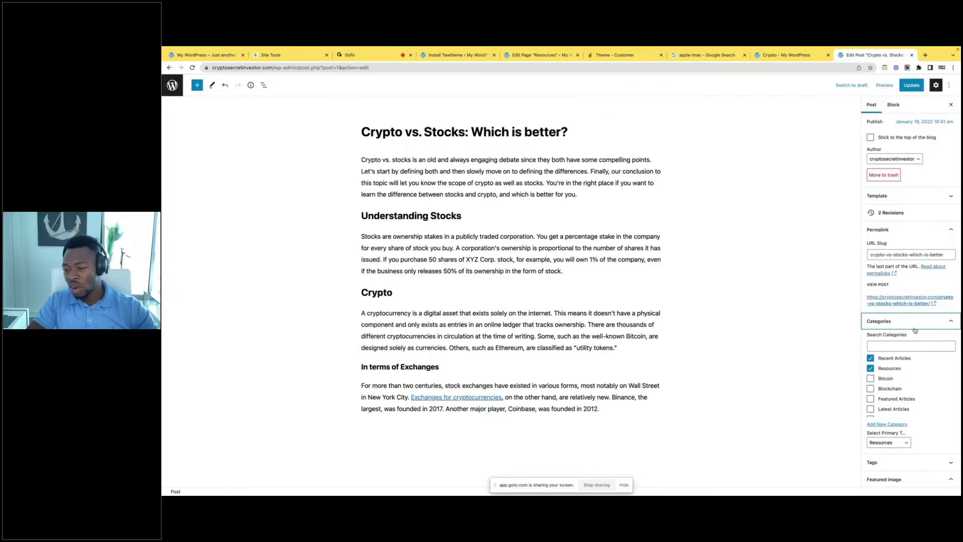
# Add a new category named Crypto to the post, without a parent category
pyautogui.click(886, 425)
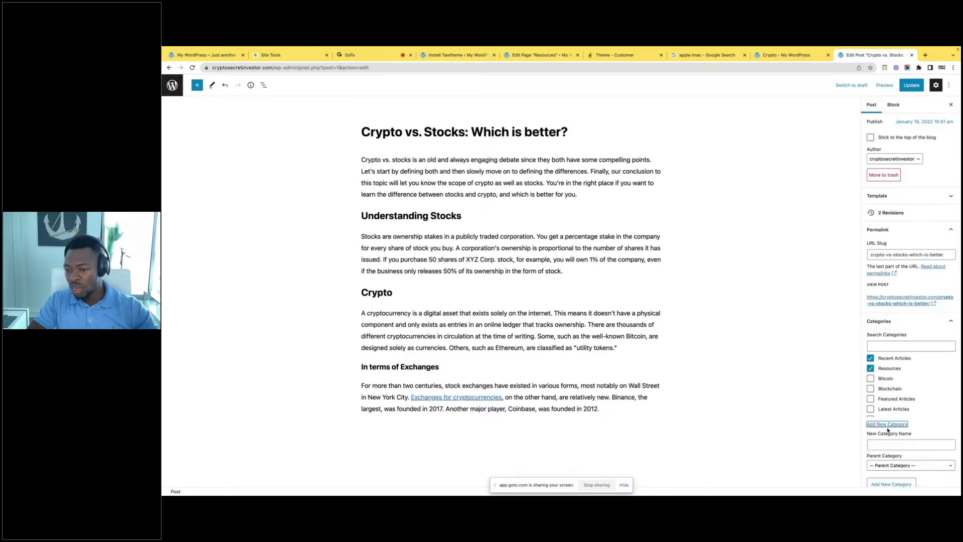
pyautogui.click(886, 443)
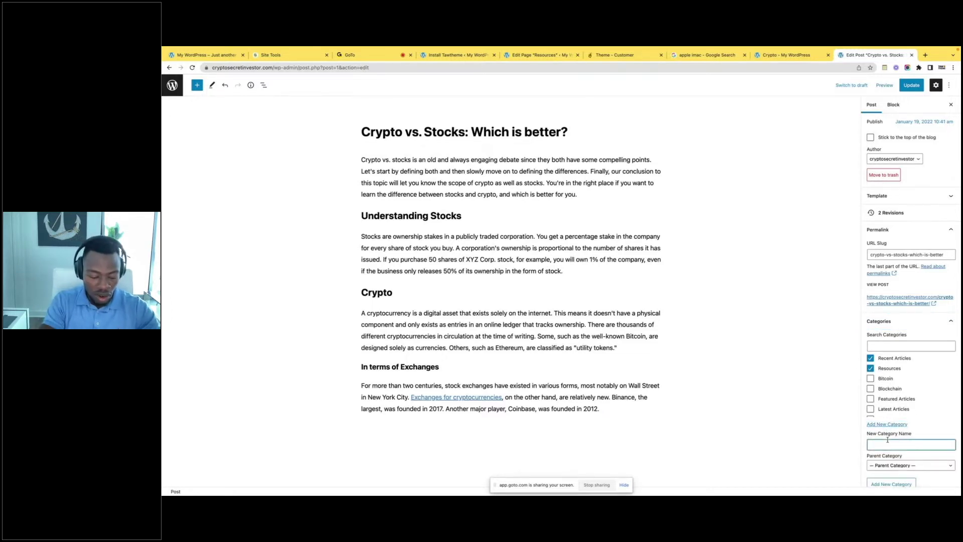
pyautogui.write('Crypto')
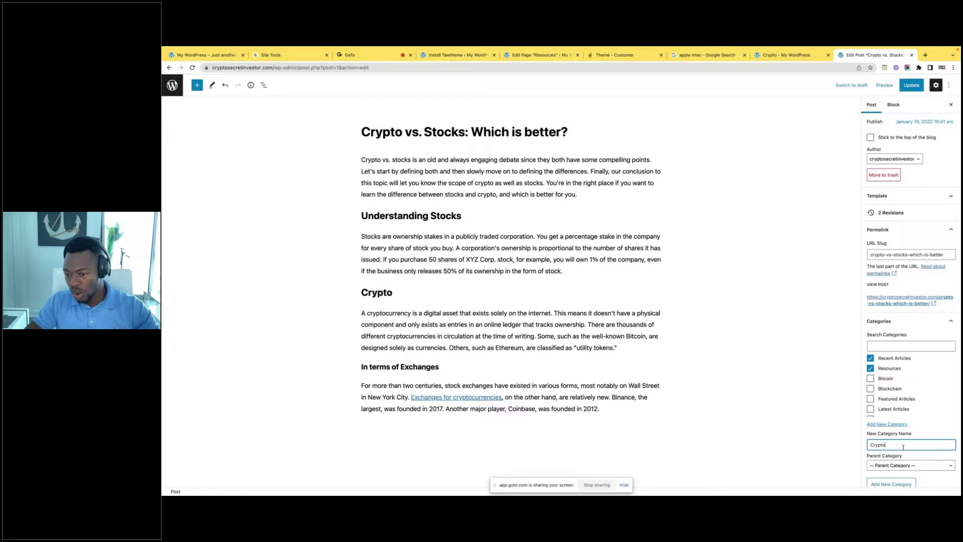
pyautogui.scroll(-1, 898, 442)
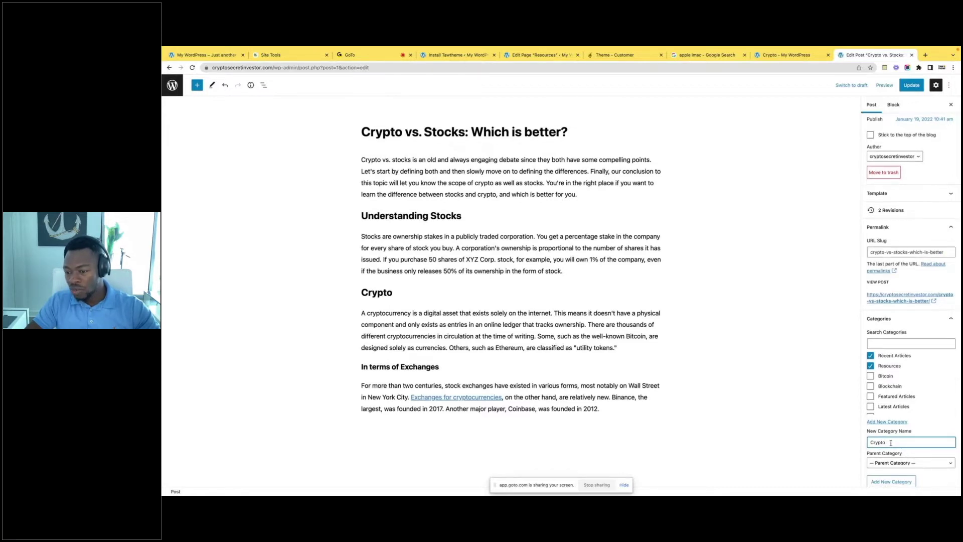
pyautogui.scroll(-2, 891, 442)
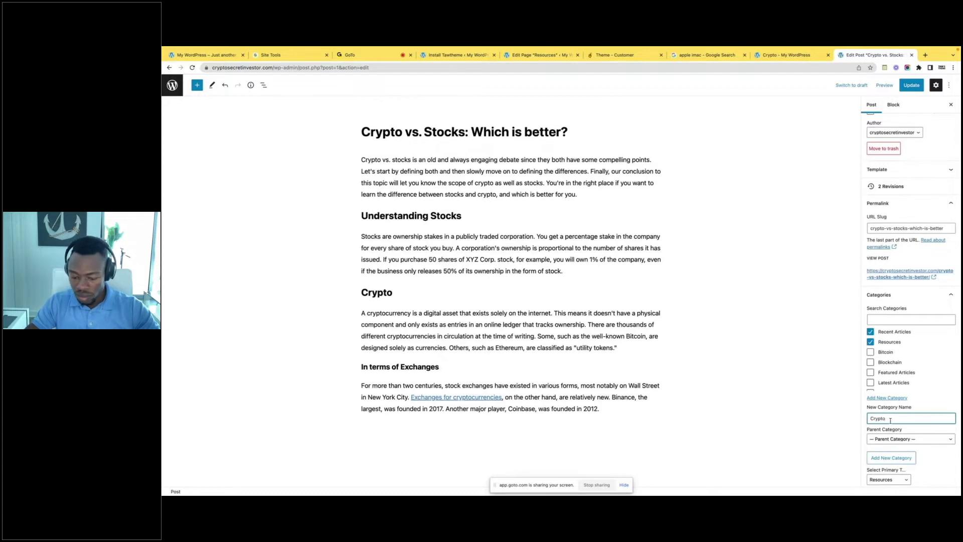
pyautogui.press('Return')
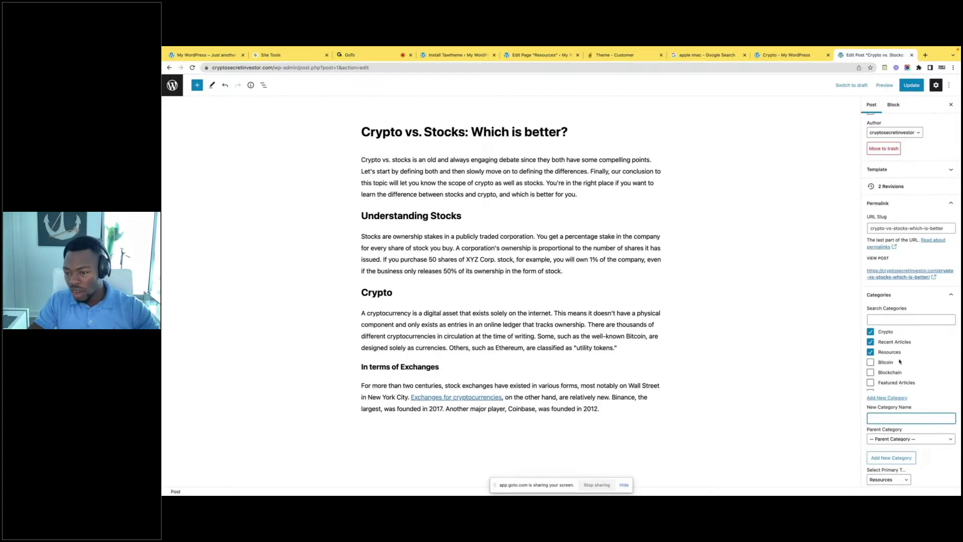
# Remove the post from the Resources and Recent Articles categories and update it
pyautogui.scroll(1, 900, 361)
pyautogui.click(871, 359)
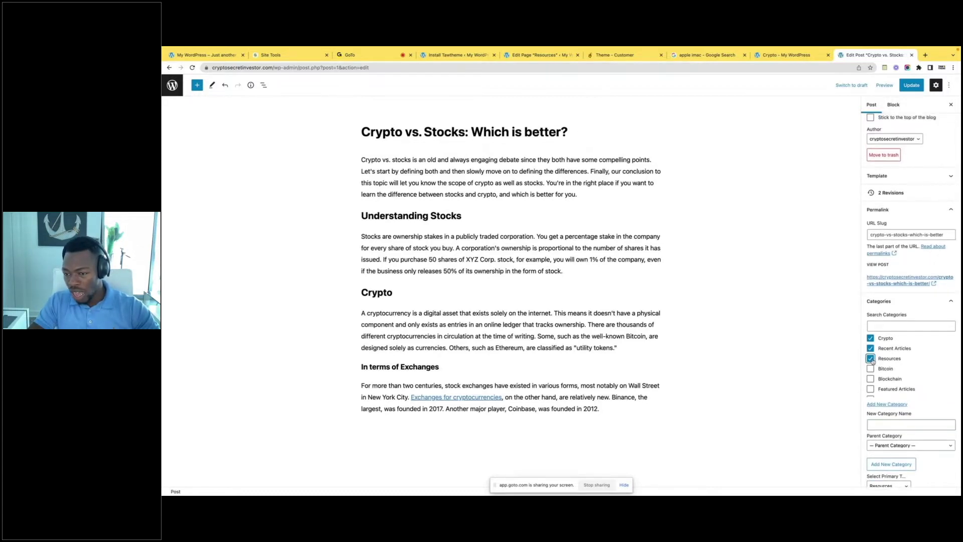
pyautogui.click(871, 359)
pyautogui.click(871, 349)
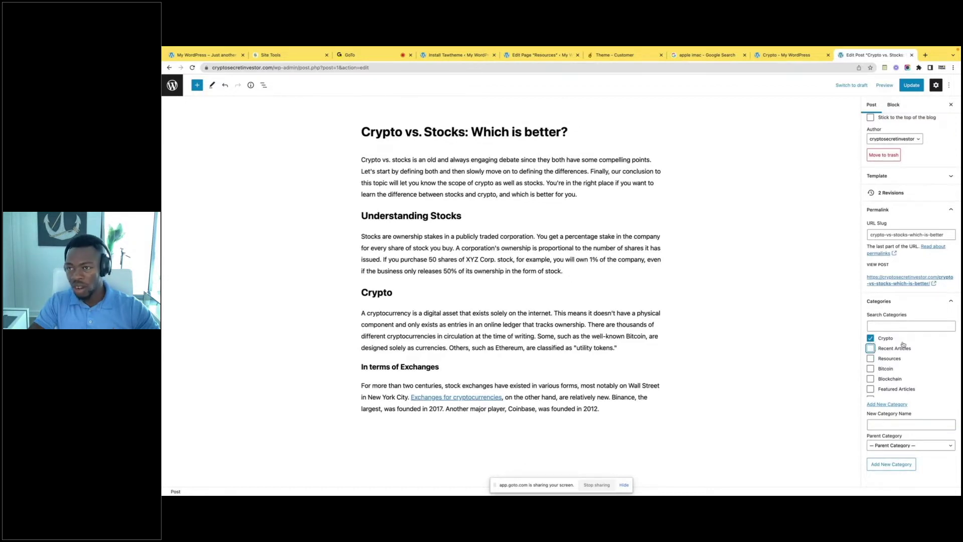
pyautogui.scroll(-2, 903, 371)
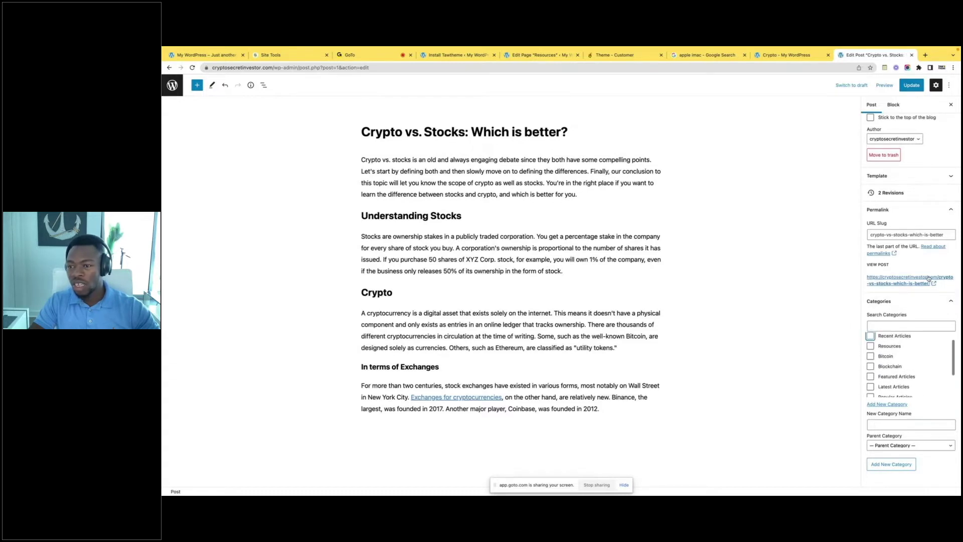
pyautogui.click(912, 86)
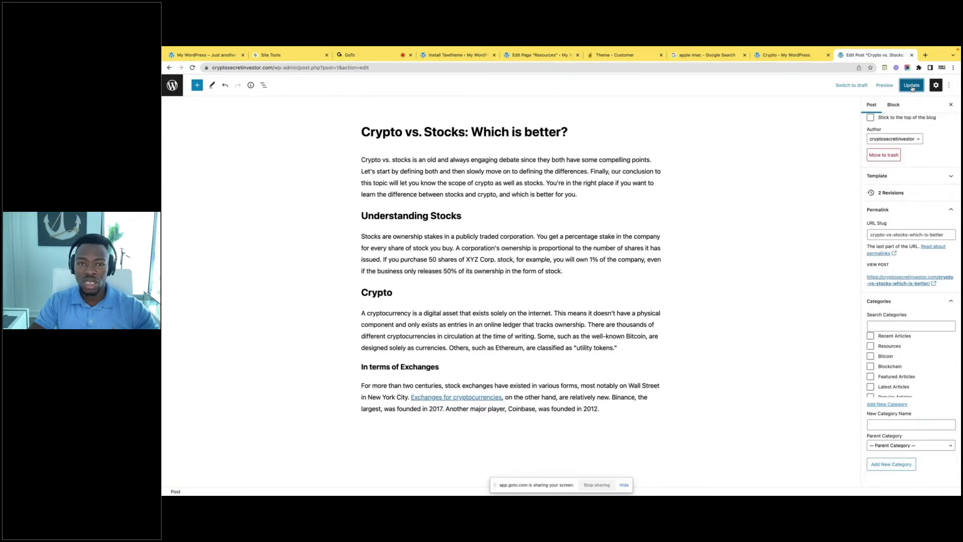
pyautogui.click(911, 86)
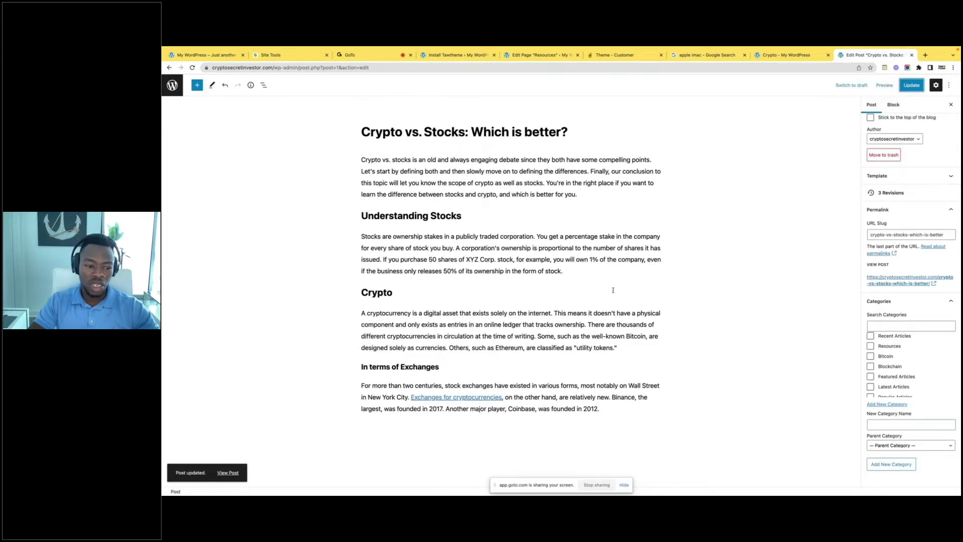
# View the updated post, return to the live Crypto page and check its heading and article list
pyautogui.click(230, 474)
pyautogui.click(595, 206)
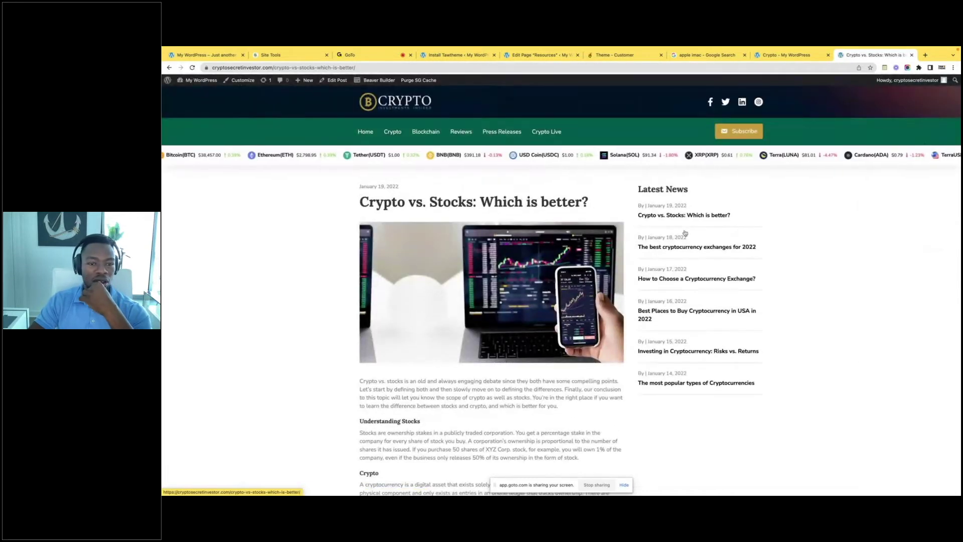
pyautogui.scroll(-1, 466, 365)
pyautogui.scroll(1, 466, 365)
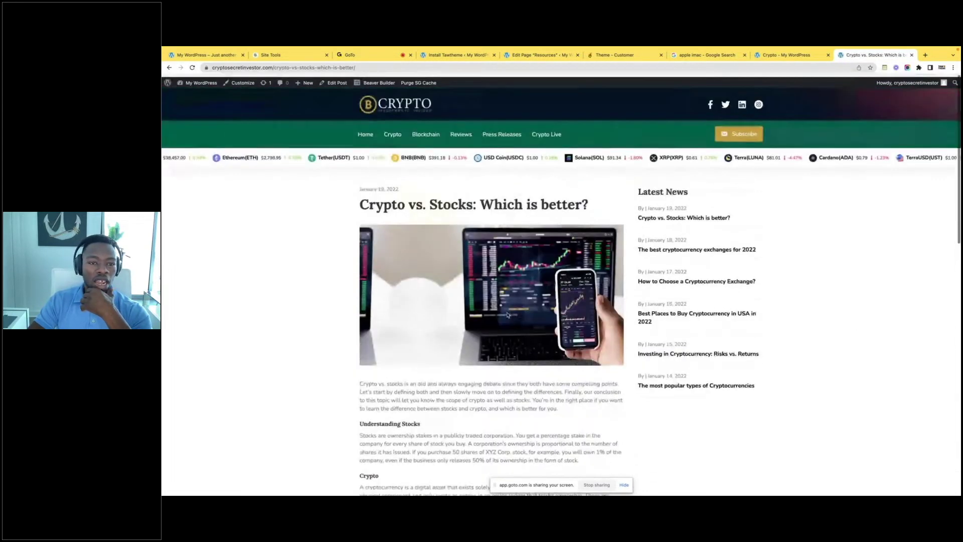
pyautogui.click(401, 133)
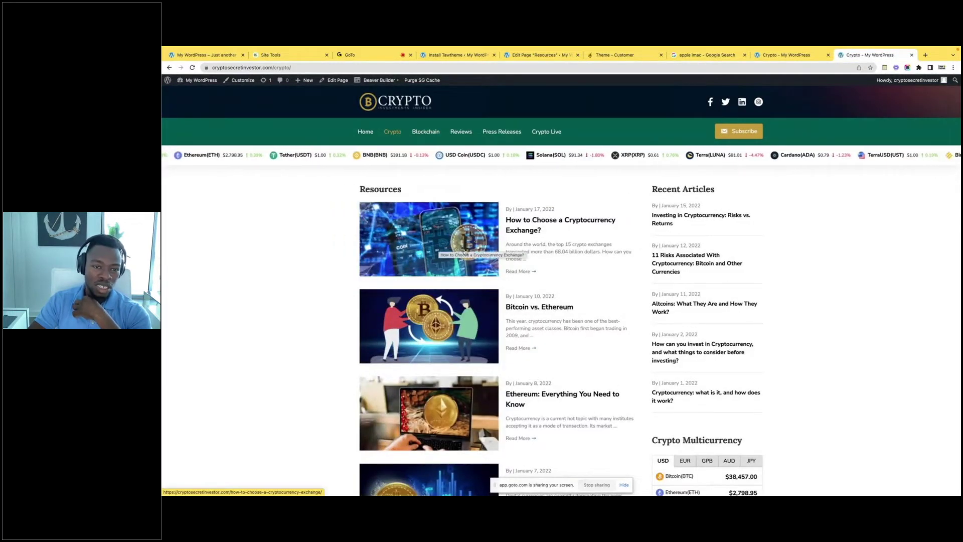
pyautogui.doubleClick(360, 189)
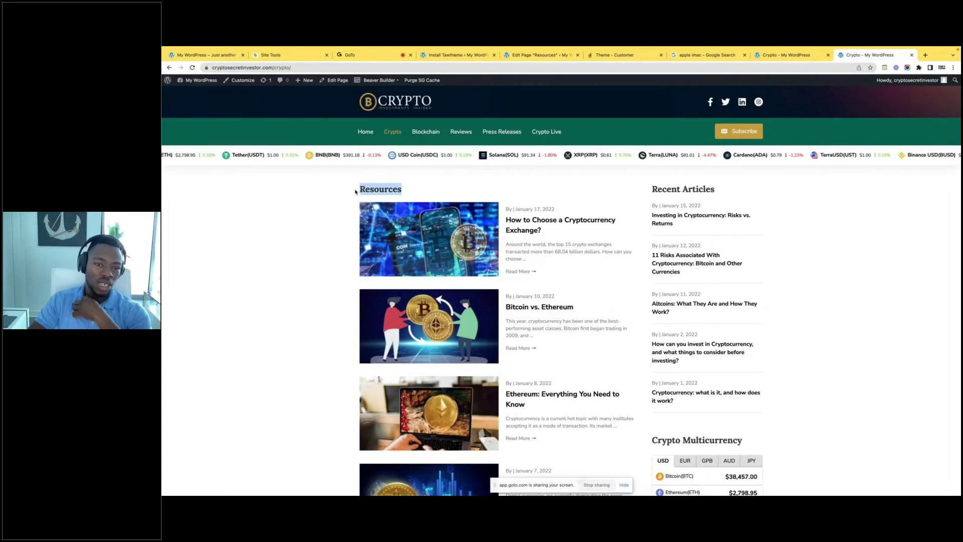
pyautogui.click(375, 187)
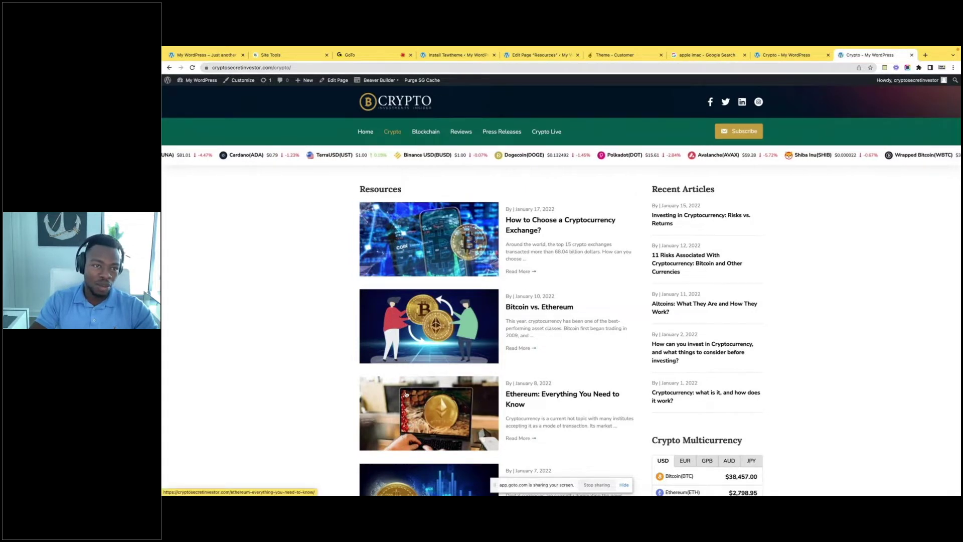
# Open the Crypto page in Beaver Builder and change the text of its Resources heading to Crypto
pyautogui.moveTo(375, 84)
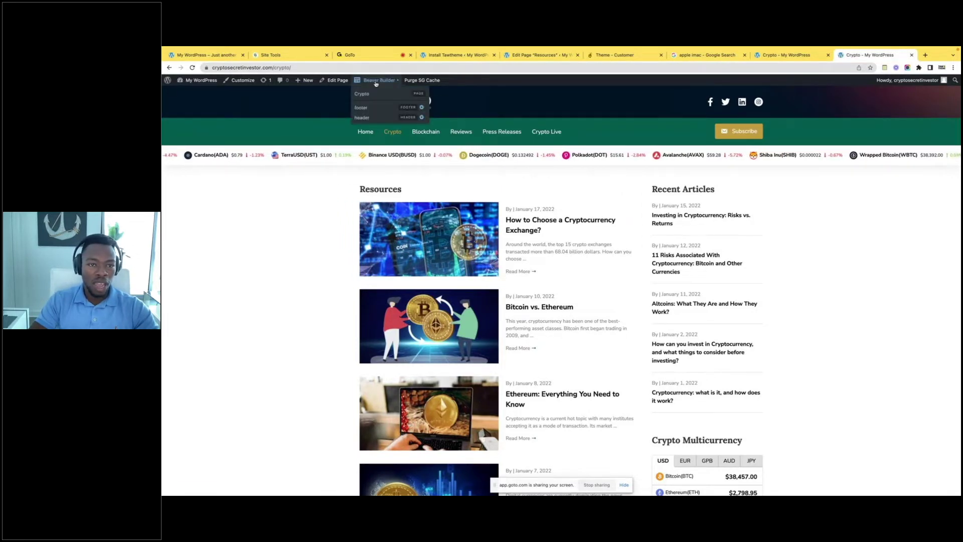
pyautogui.click(370, 95)
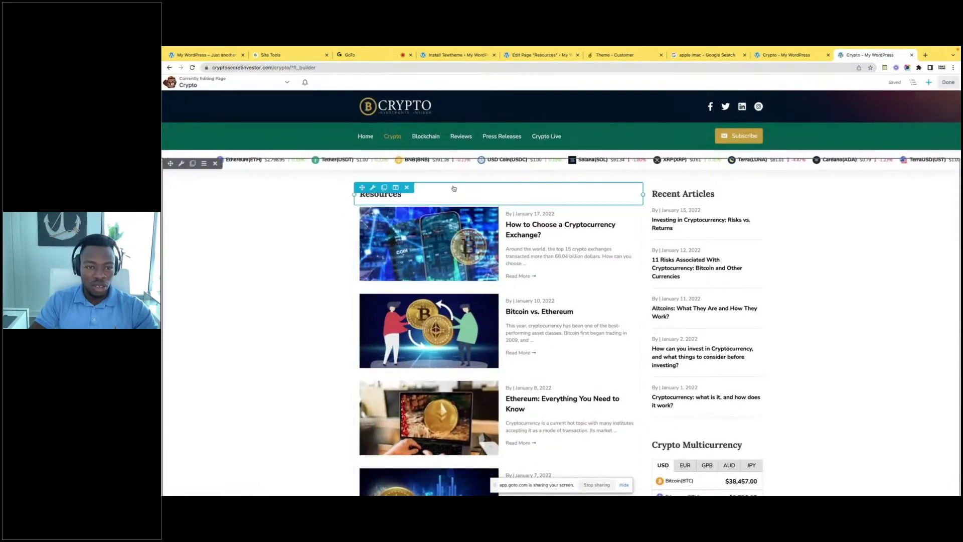
pyautogui.click(441, 195)
pyautogui.doubleClick(217, 151)
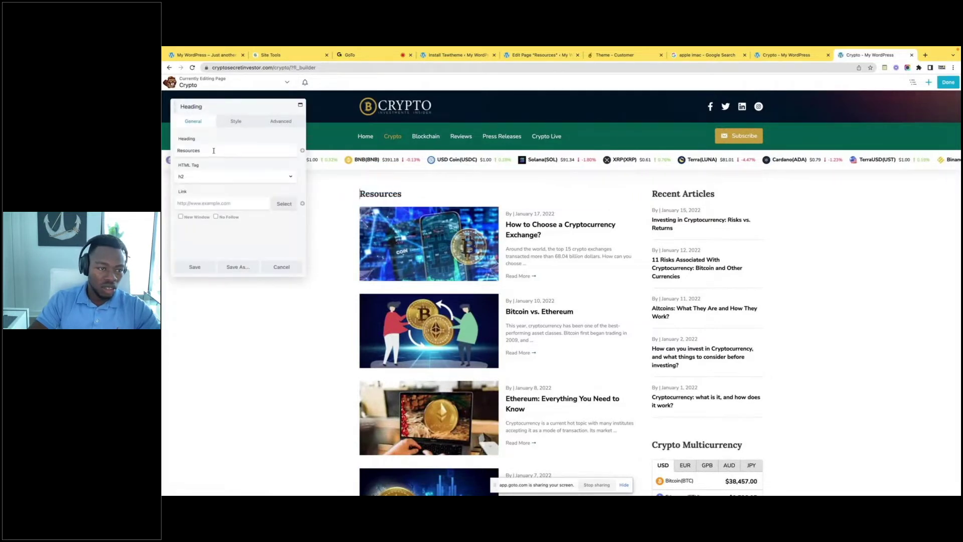
pyautogui.write('C')
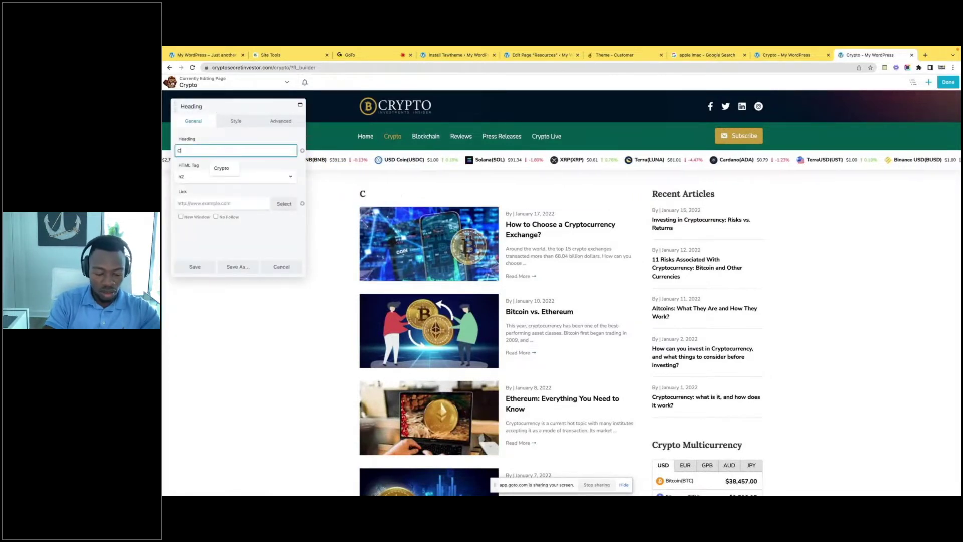
pyautogui.write('rypto')
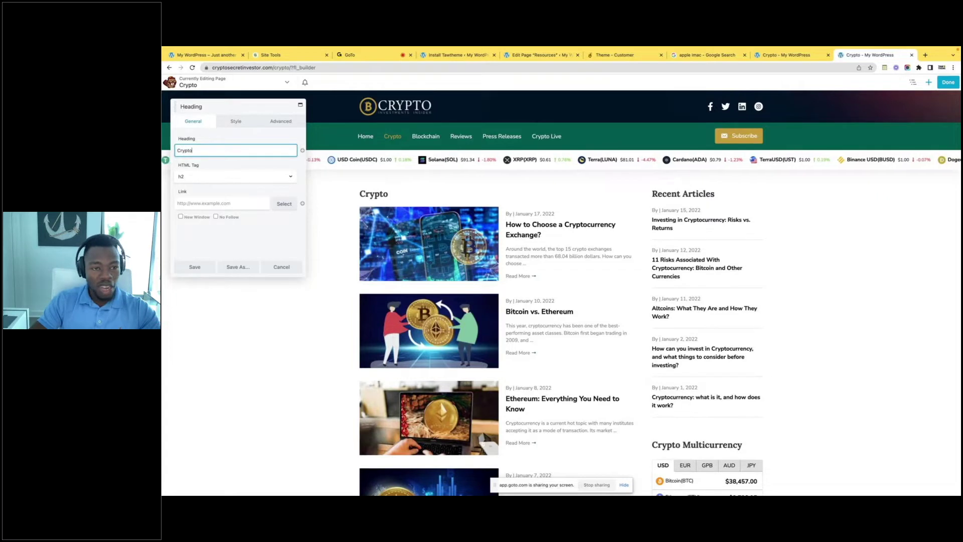
# Set the Crypto heading's HTML tag to h1 and save the heading module
pyautogui.click(199, 178)
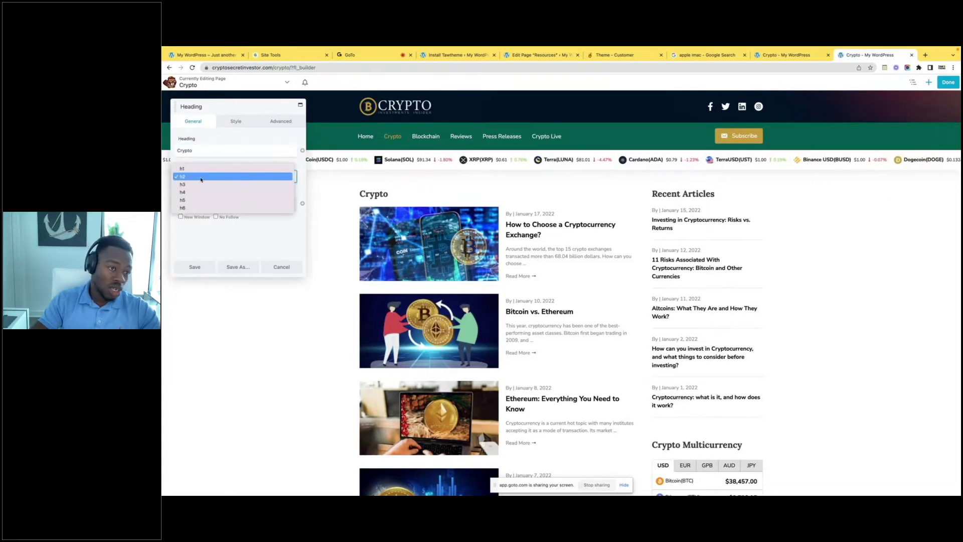
pyautogui.click(206, 170)
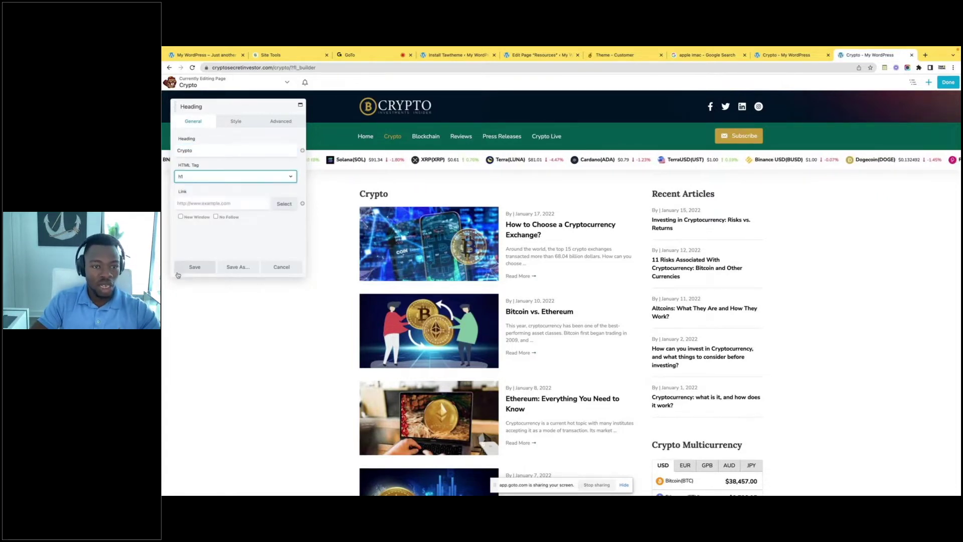
pyautogui.click(193, 266)
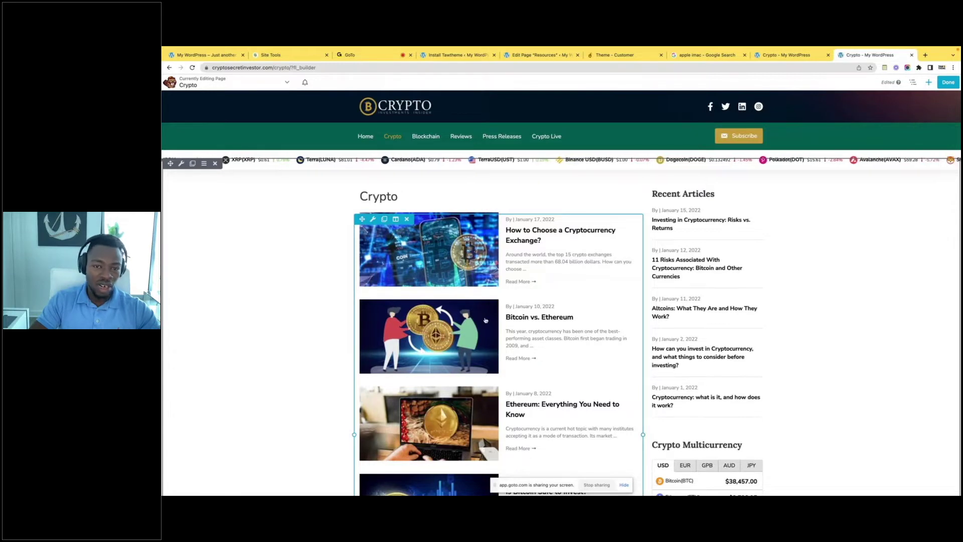
# Replace the Resources category with Crypto in the main article list's post query and save the module
pyautogui.click(566, 245)
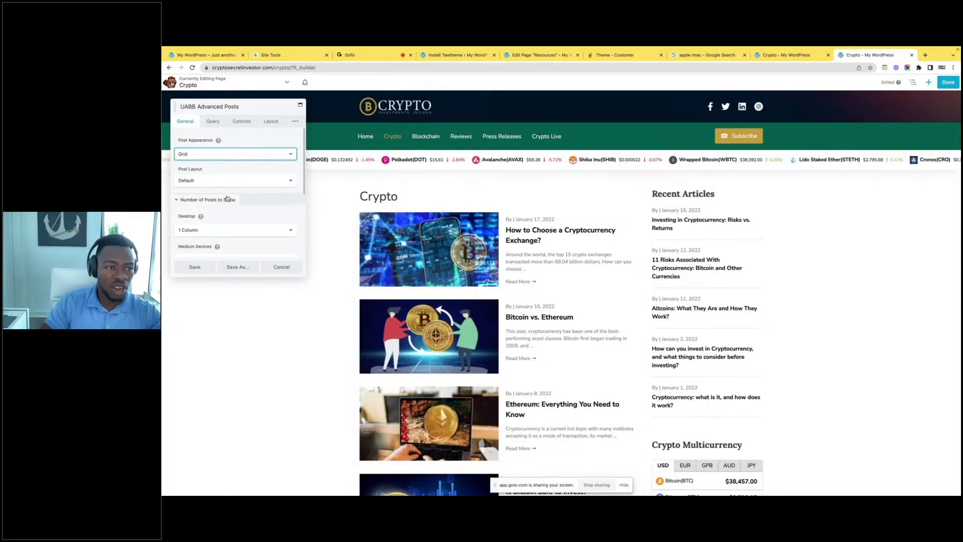
pyautogui.click(212, 122)
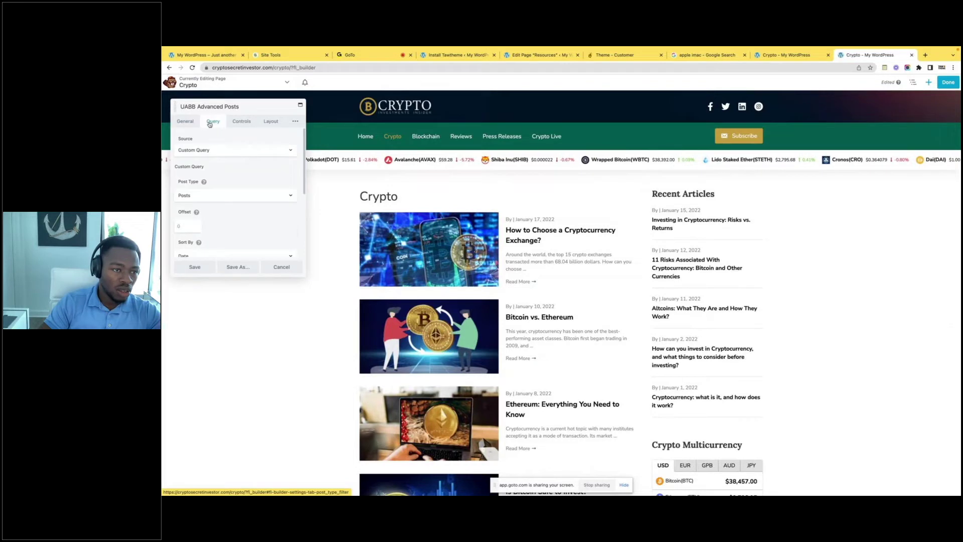
pyautogui.click(224, 150)
pyautogui.click(227, 149)
pyautogui.scroll(-2, 216, 217)
pyautogui.scroll(-3, 216, 217)
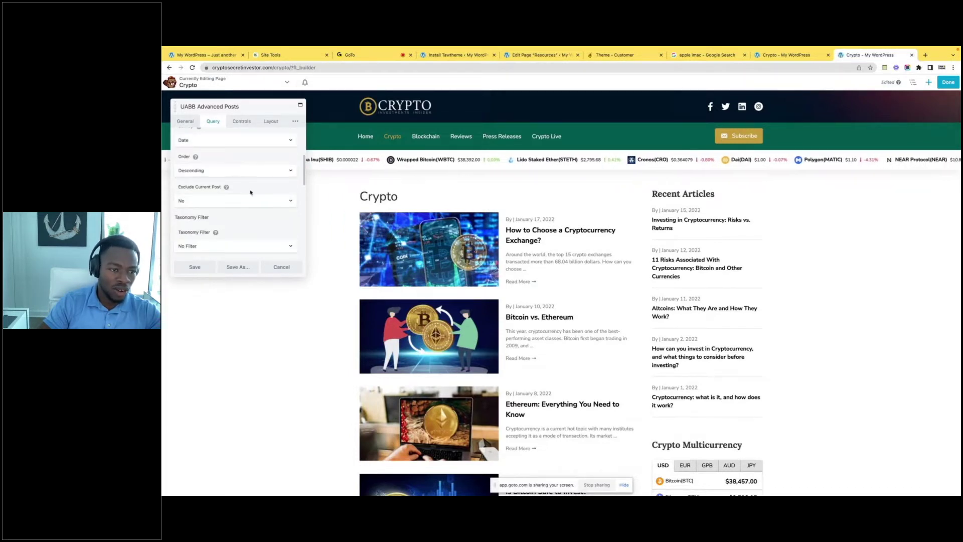
pyautogui.scroll(-3, 224, 229)
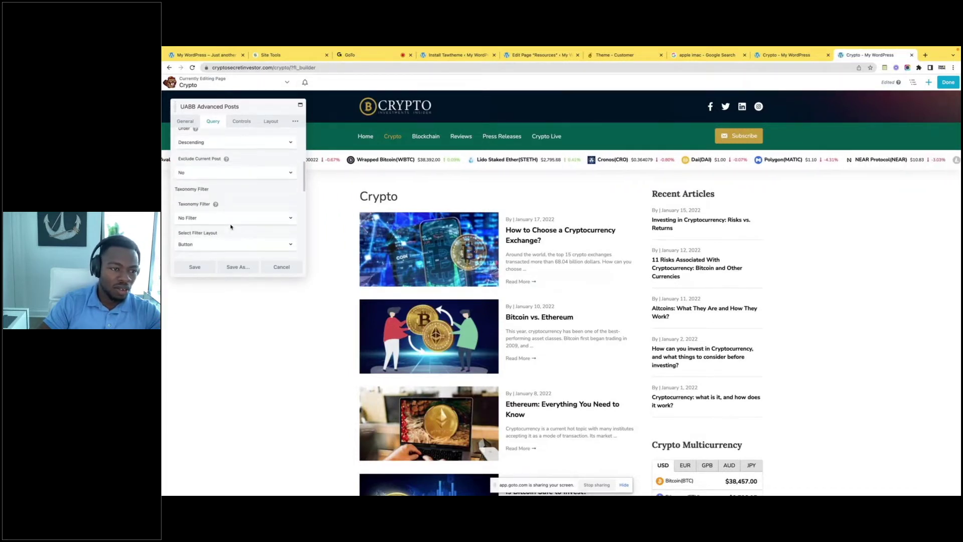
pyautogui.scroll(-2, 210, 212)
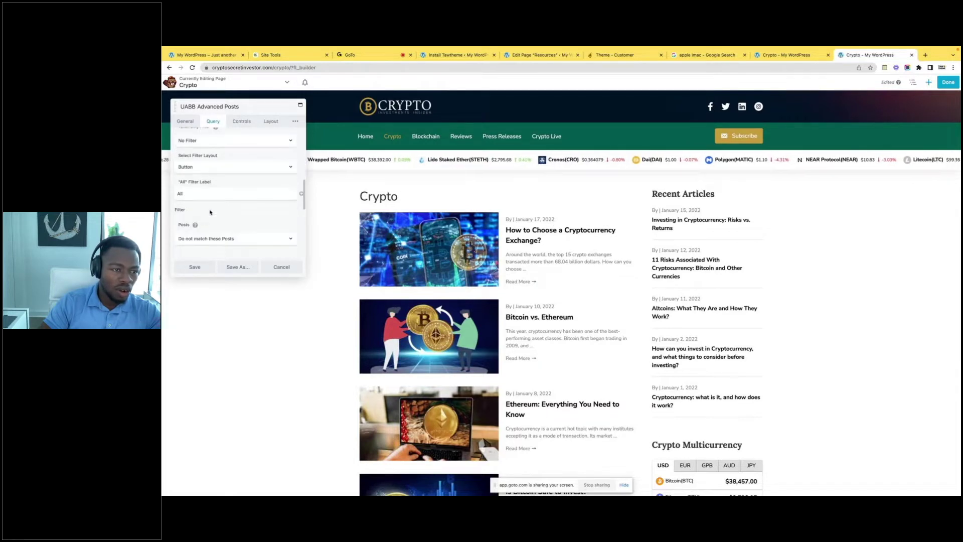
pyautogui.scroll(-4, 222, 191)
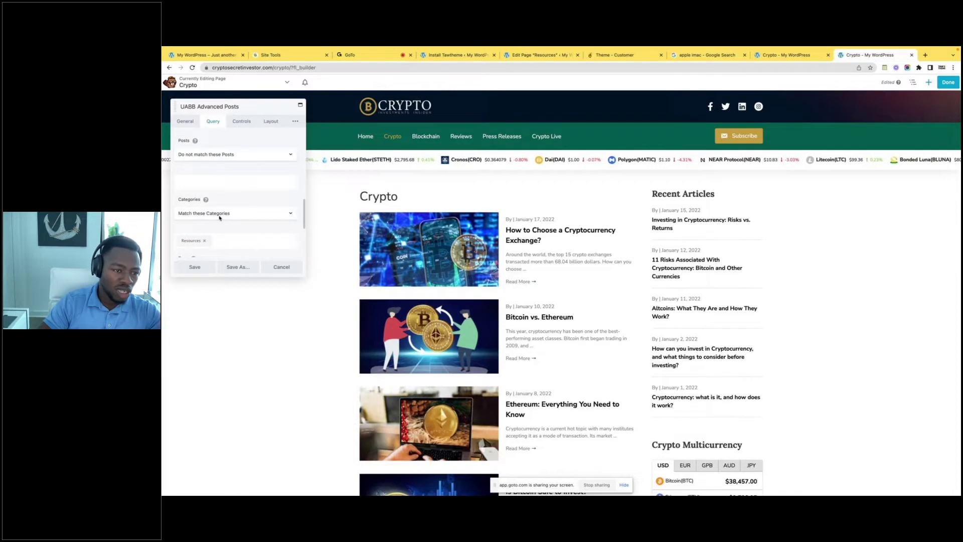
pyautogui.scroll(-1, 237, 223)
pyautogui.scroll(-1, 243, 209)
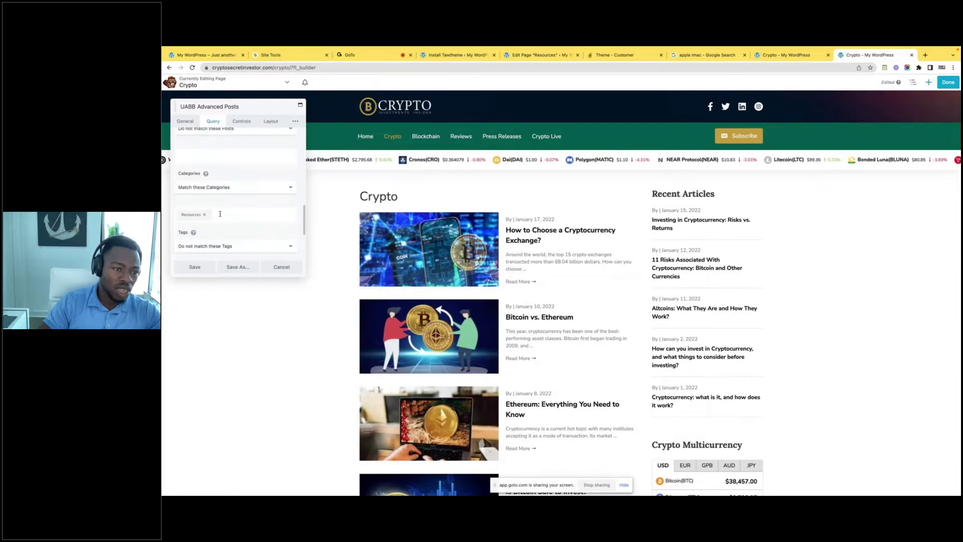
pyautogui.click(205, 215)
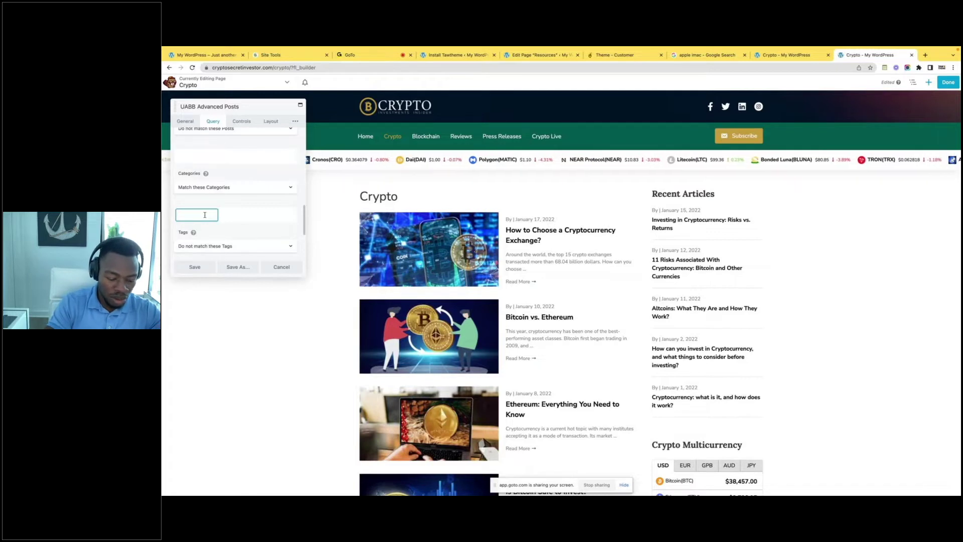
pyautogui.write('Crypt')
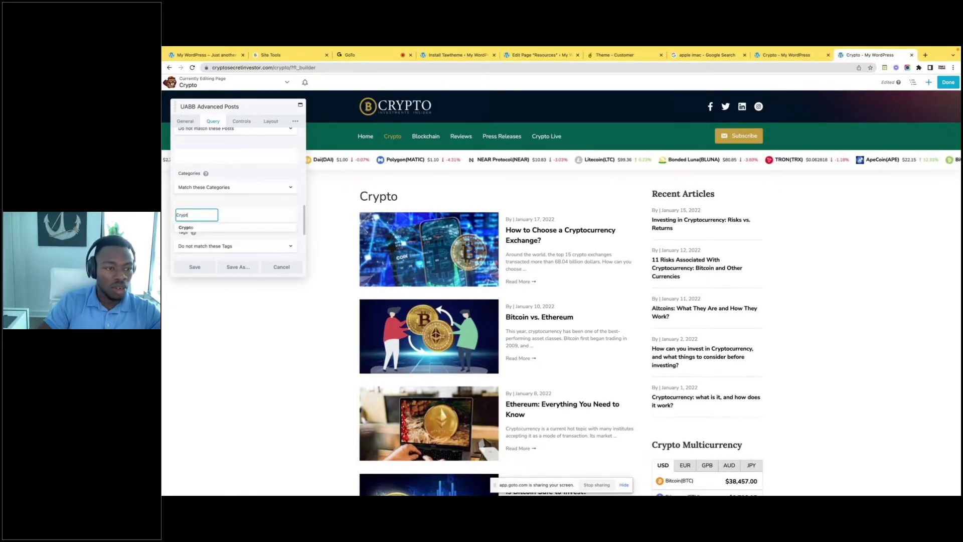
pyautogui.click(188, 229)
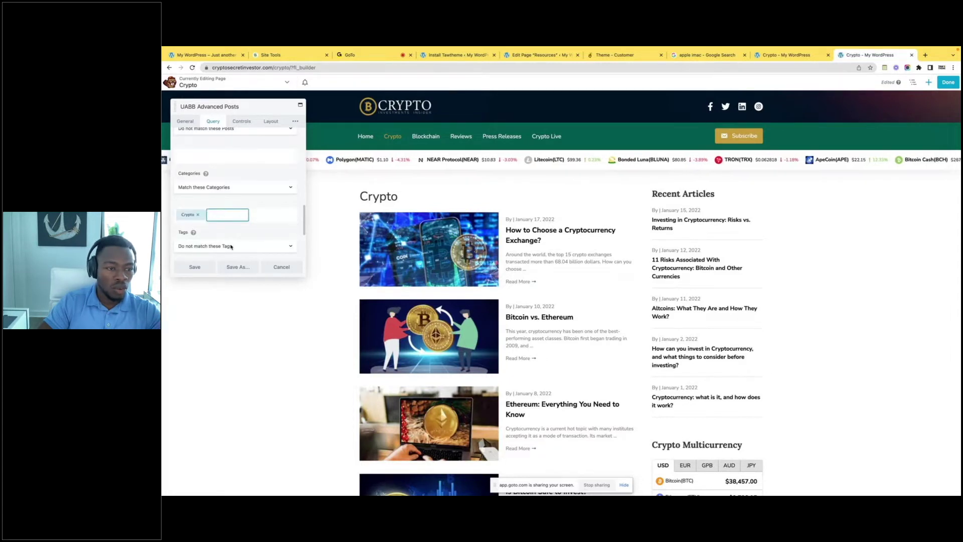
pyautogui.click(195, 268)
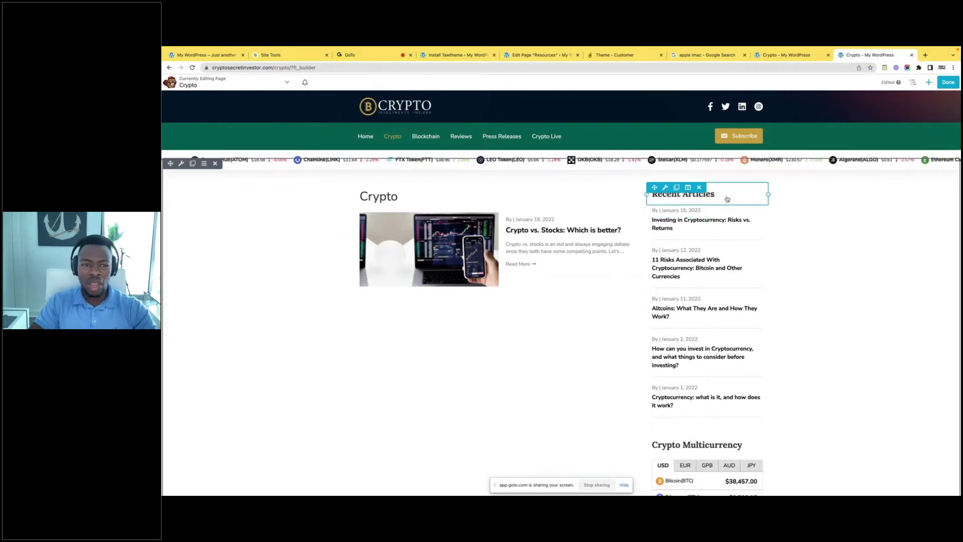
# Open the site's Home page in a separate tab, check its layout and return to the Crypto page editor
pyautogui.rightClick(366, 138)
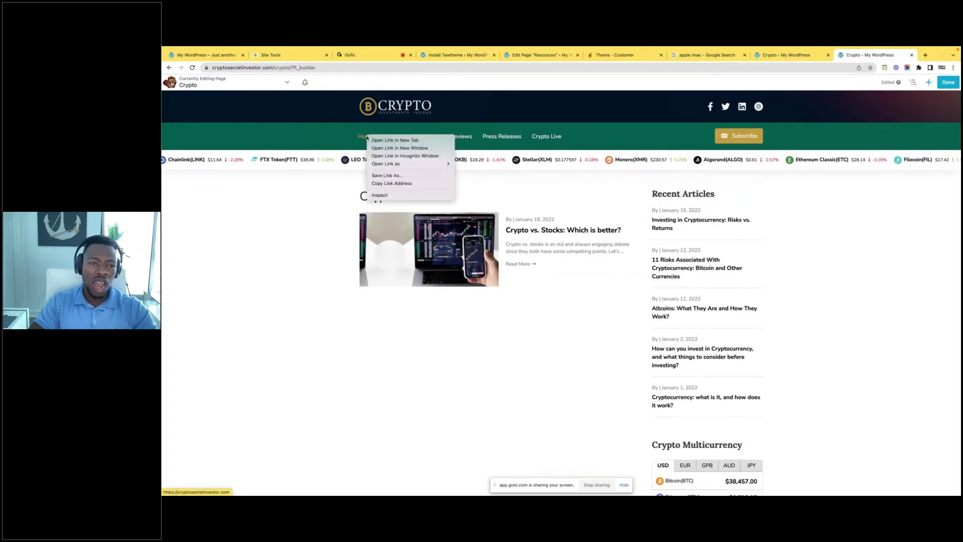
pyautogui.click(394, 140)
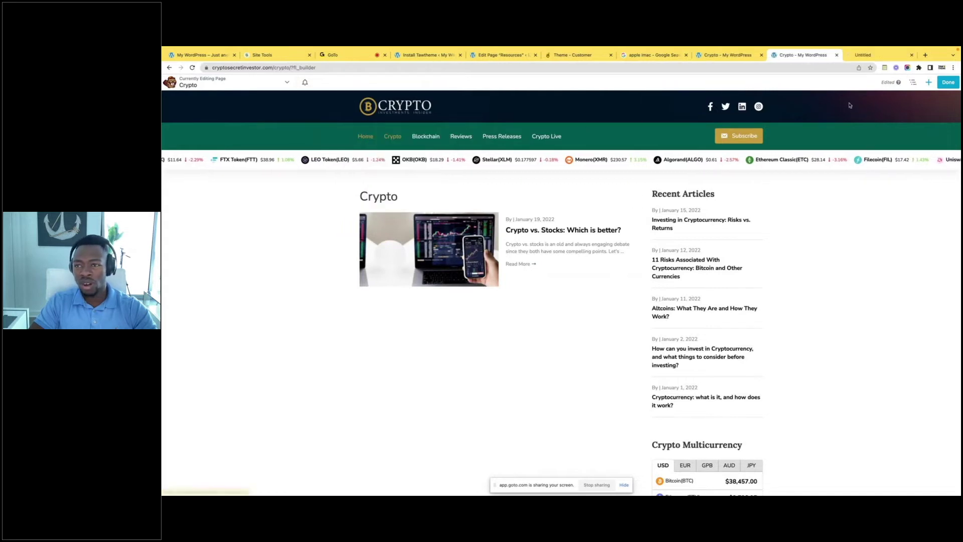
pyautogui.click(862, 56)
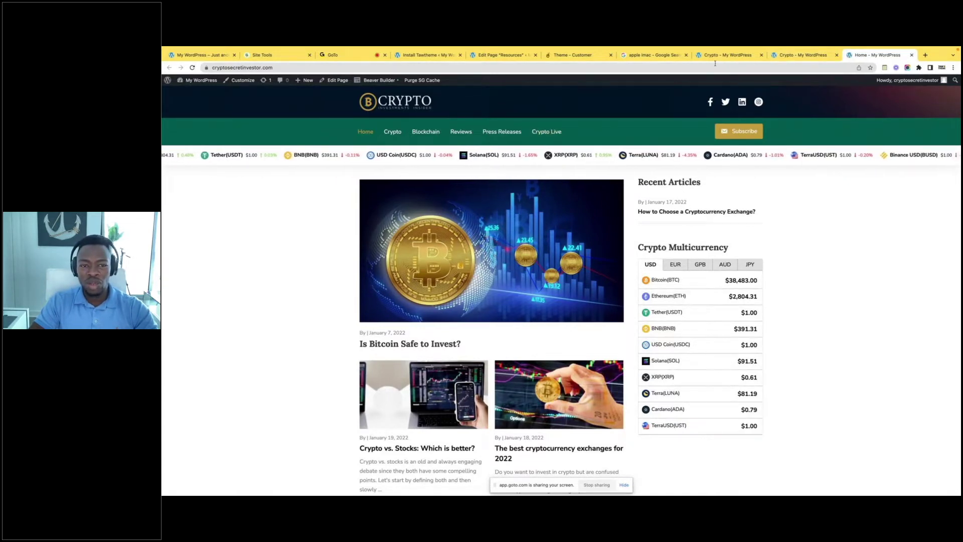
pyautogui.hotkey('ctrl', 'shift', 'Tab')
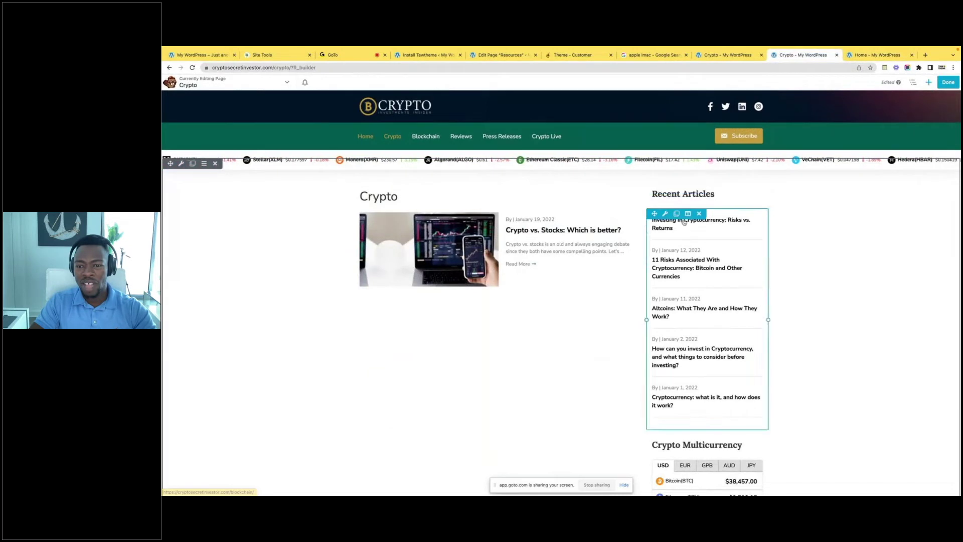
# Change the text of the sidebar's Recent Articles heading to Crypto Reviews
pyautogui.click(730, 195)
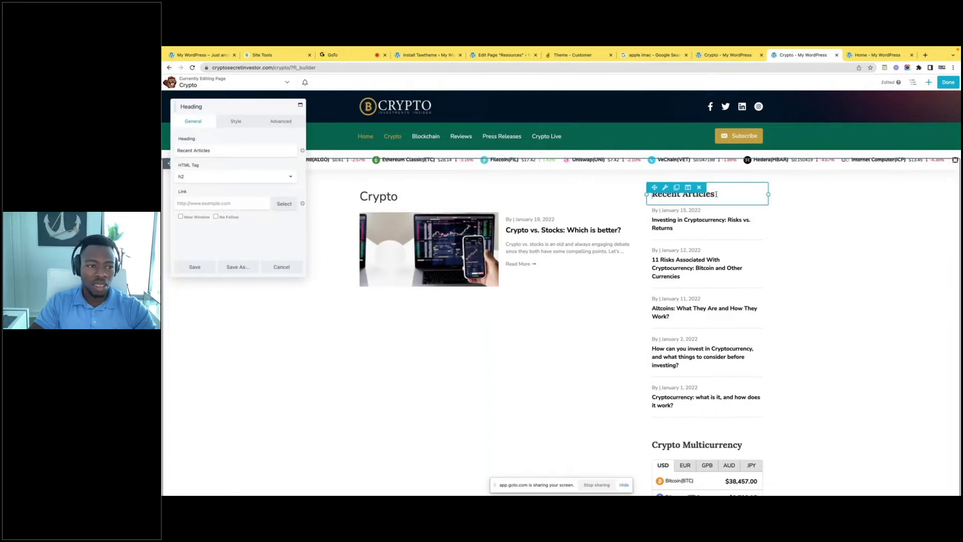
pyautogui.tripleClick(219, 150)
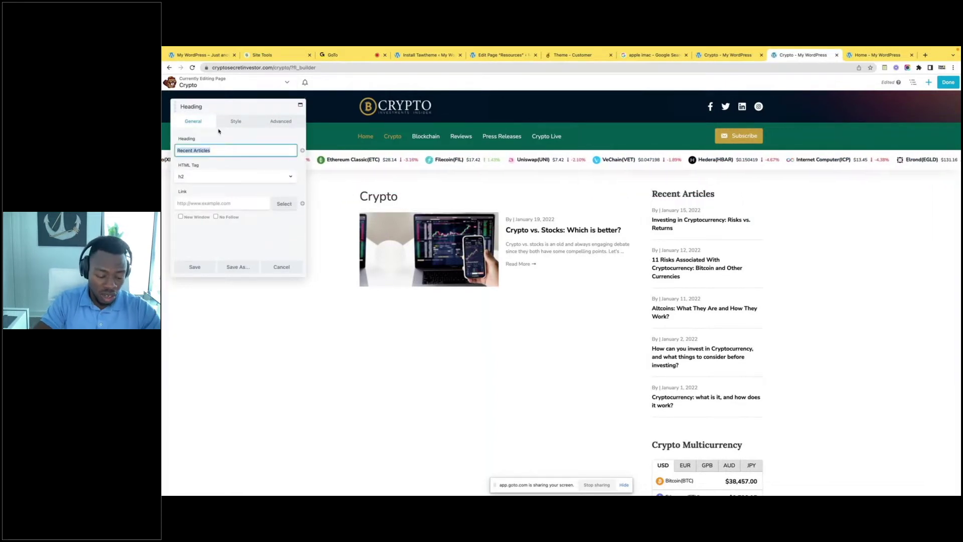
pyautogui.write('C')
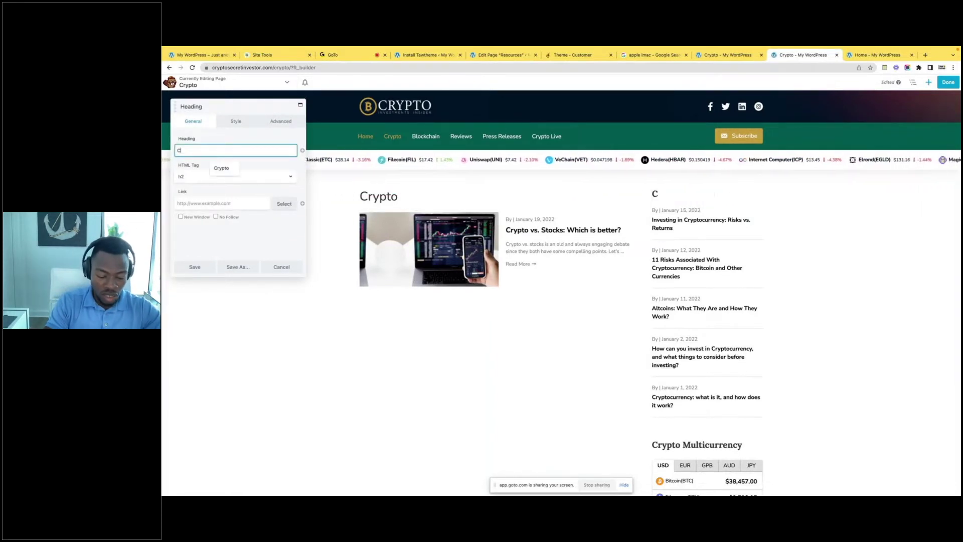
pyautogui.write('rypto Revie')
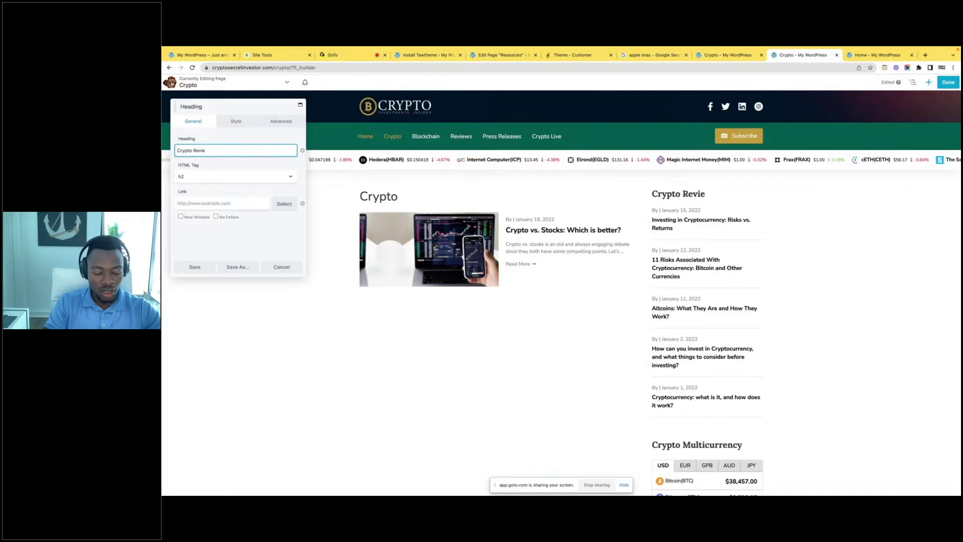
pyautogui.press('BackSpace')
pyautogui.press('BackSpace')
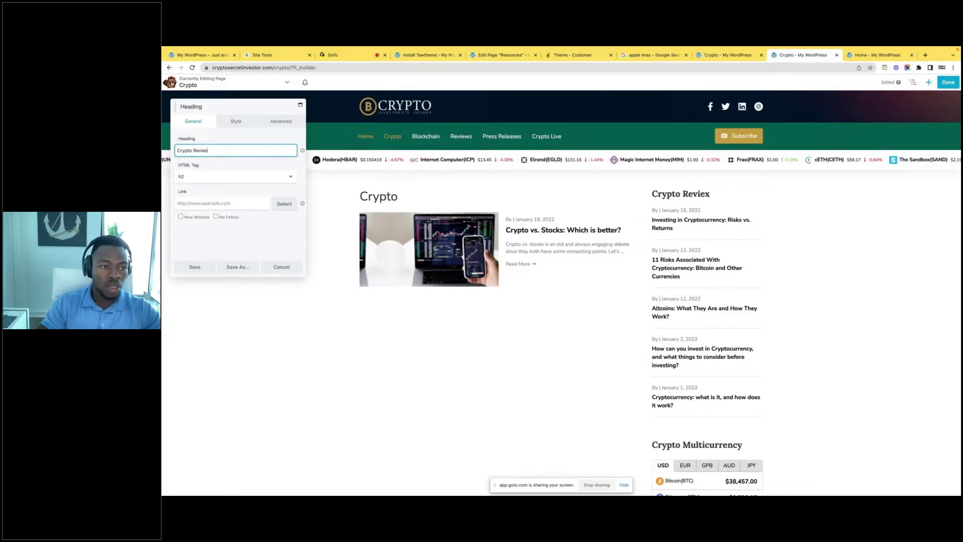
pyautogui.write('ues')
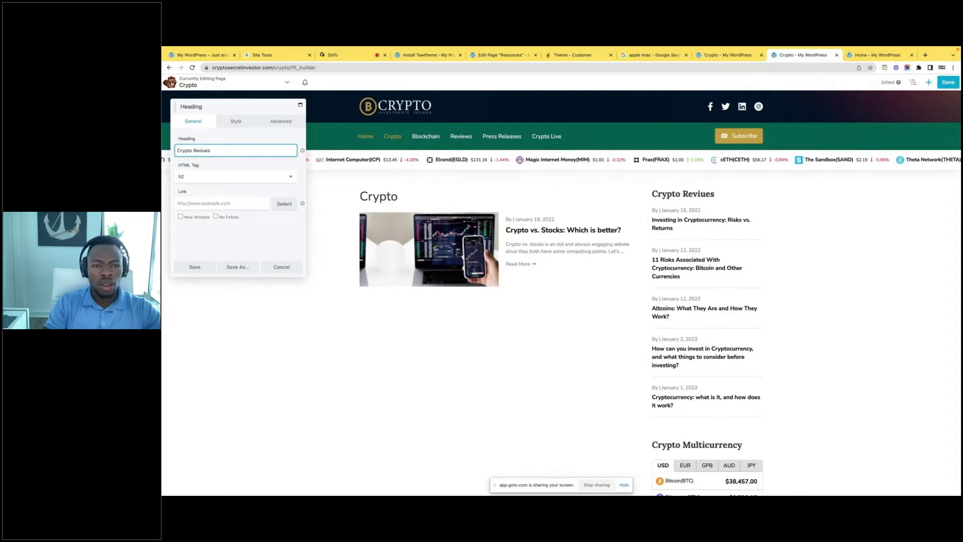
pyautogui.press('BackSpace')
pyautogui.press('BackSpace')
pyautogui.press('BackSpace')
pyautogui.write('ews')
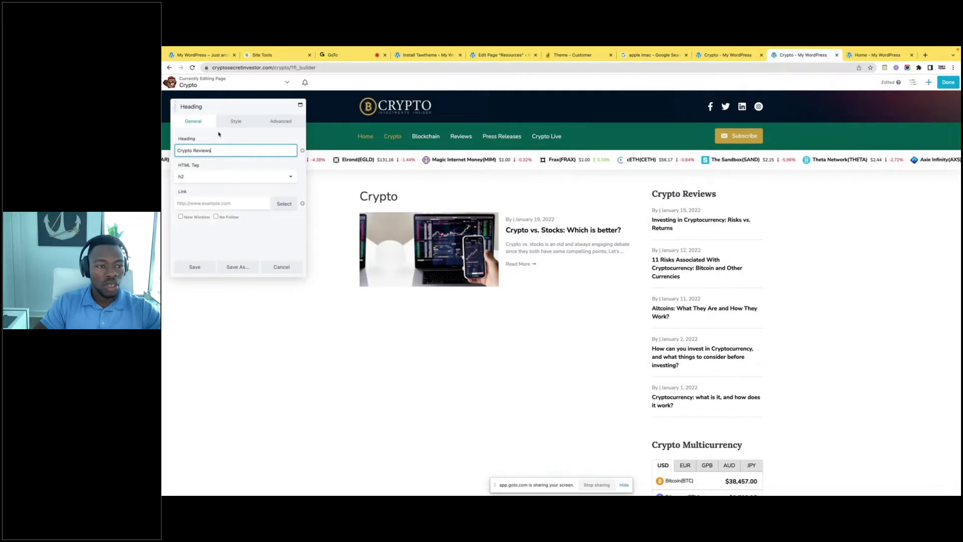
# Set the Crypto Reviews heading's HTML tag to h1 and save the heading module
pyautogui.click(204, 178)
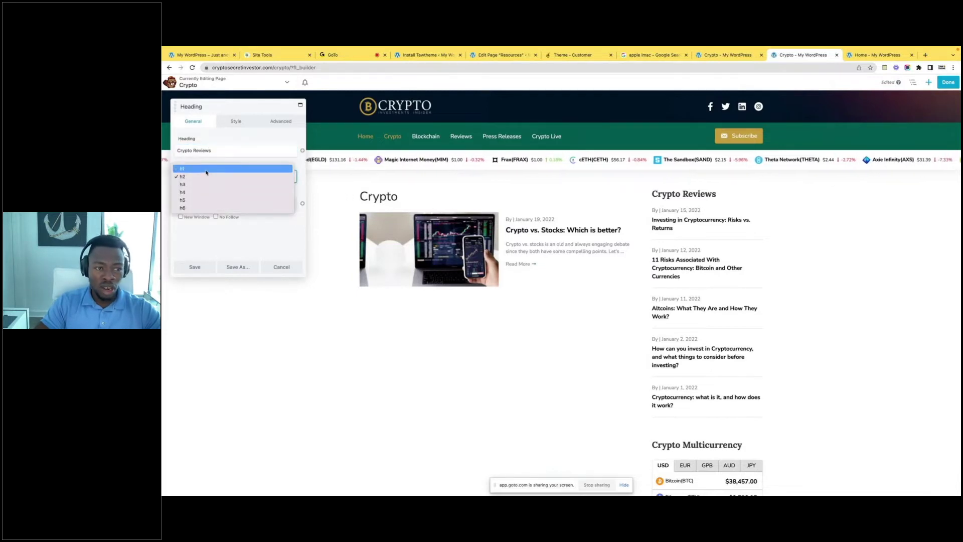
pyautogui.click(205, 169)
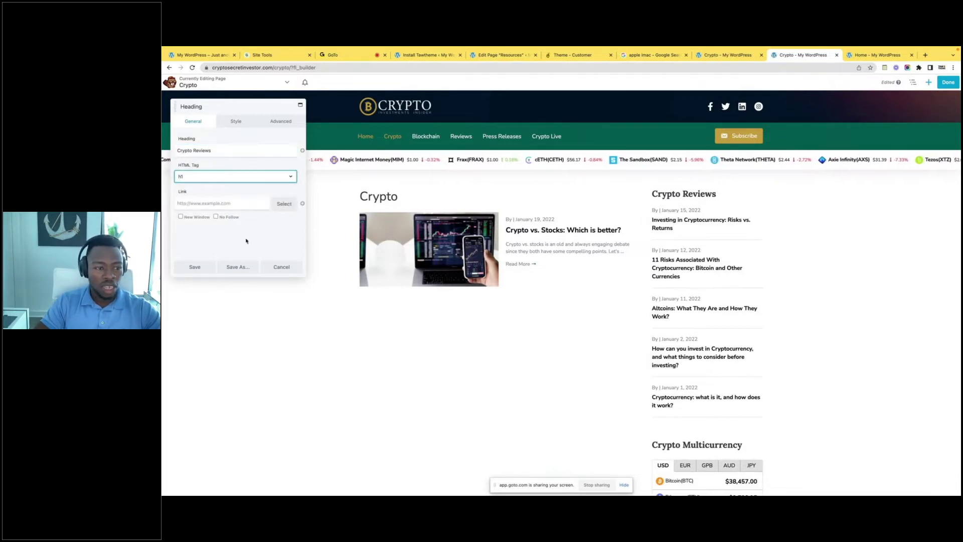
pyautogui.click(195, 267)
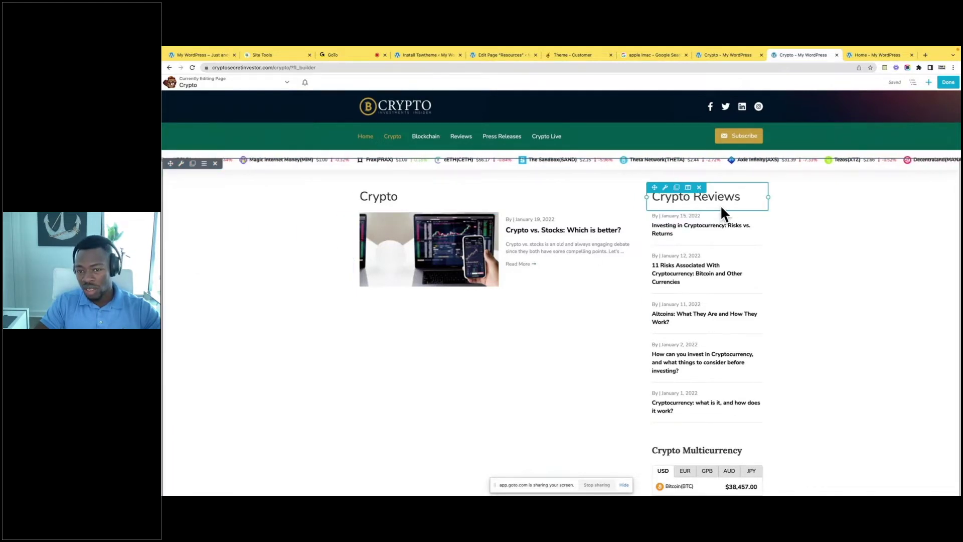
# Remove the Resources Important category from the post query of the article list under Crypto Reviews
pyautogui.click(722, 239)
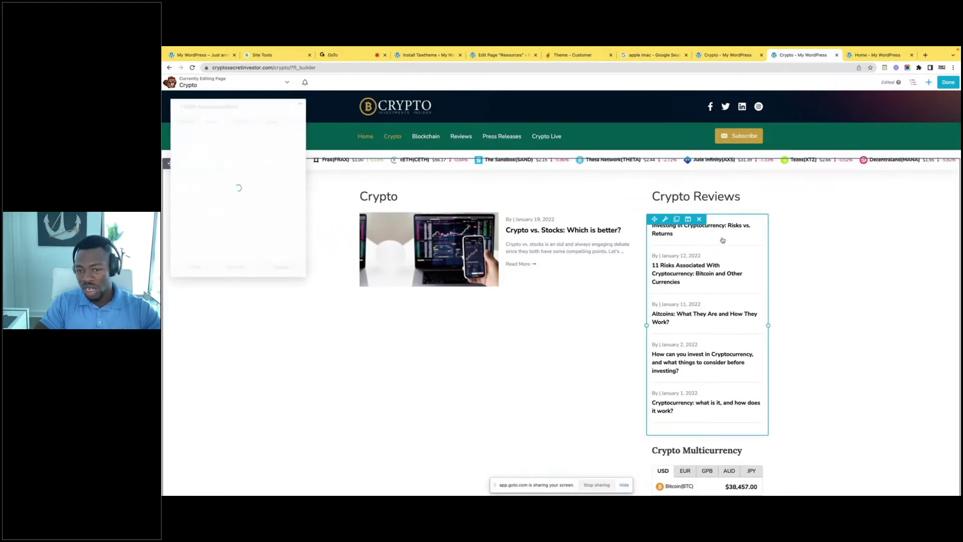
pyautogui.scroll(-1, 224, 212)
pyautogui.scroll(-8, 224, 212)
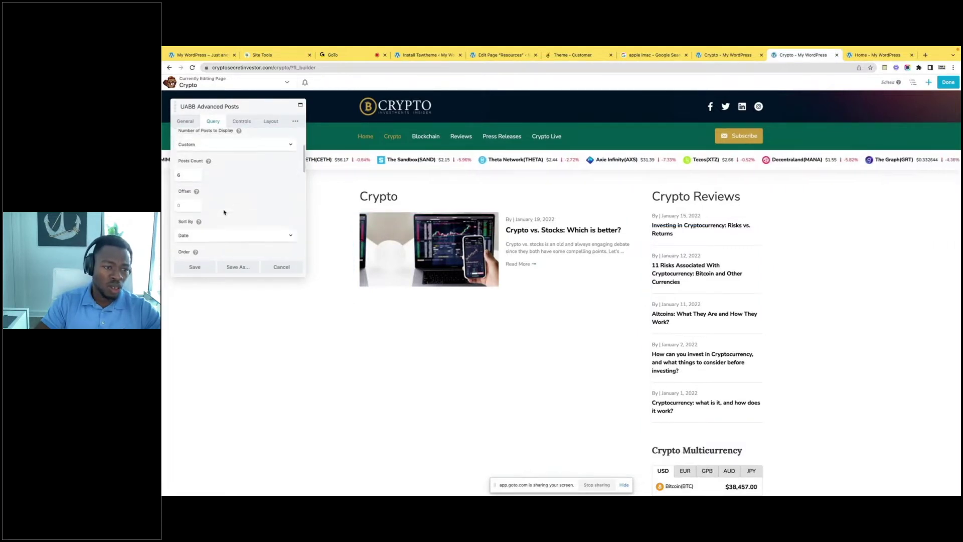
pyautogui.scroll(-5, 224, 212)
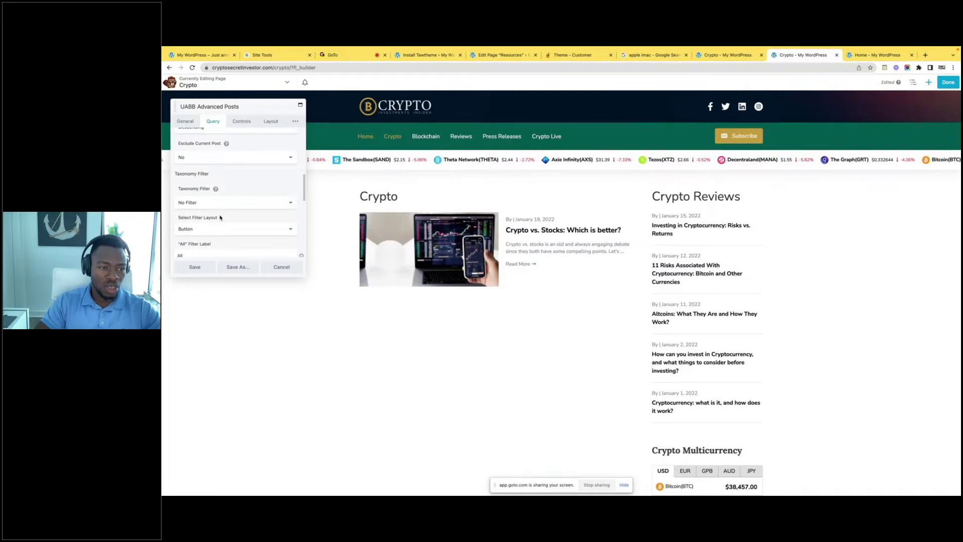
pyautogui.scroll(-2, 220, 216)
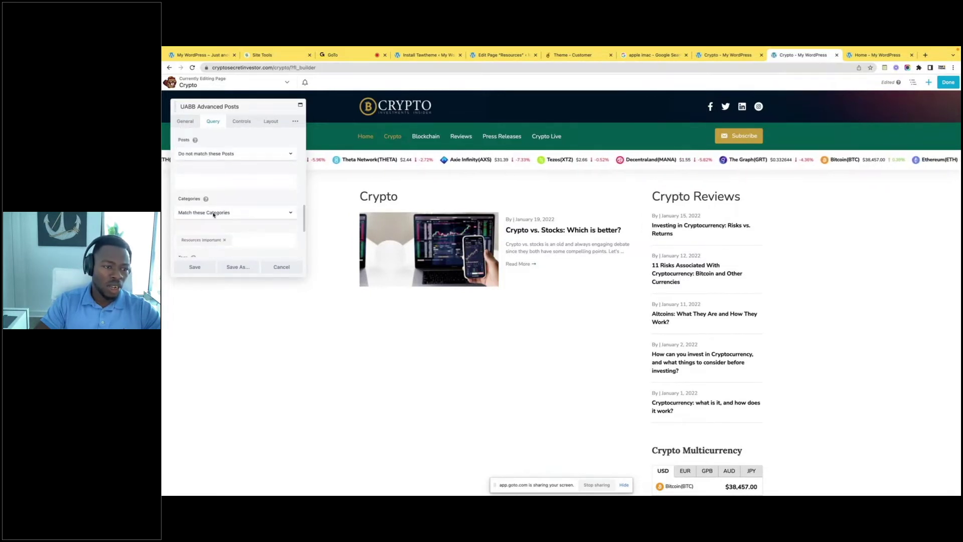
pyautogui.scroll(-1, 220, 224)
pyautogui.scroll(-1, 220, 224)
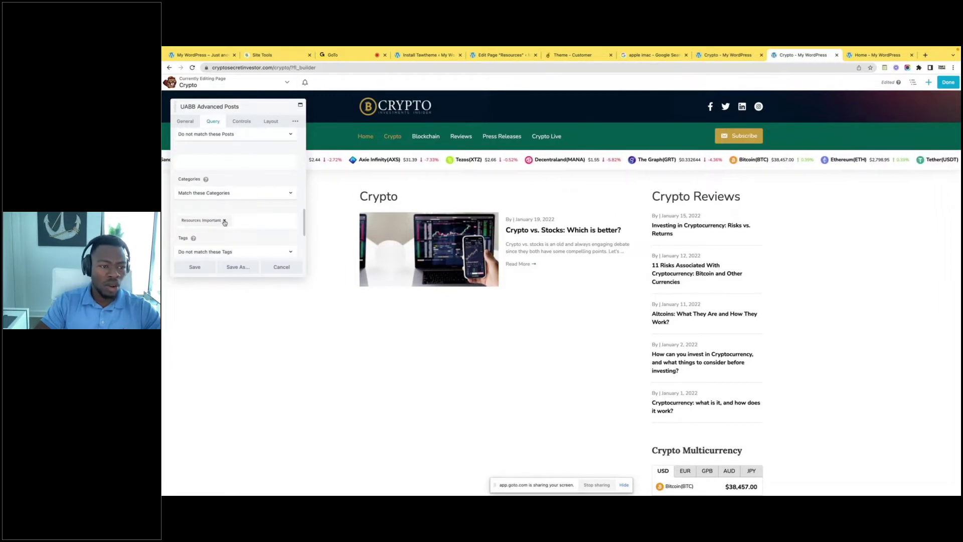
pyautogui.click(224, 221)
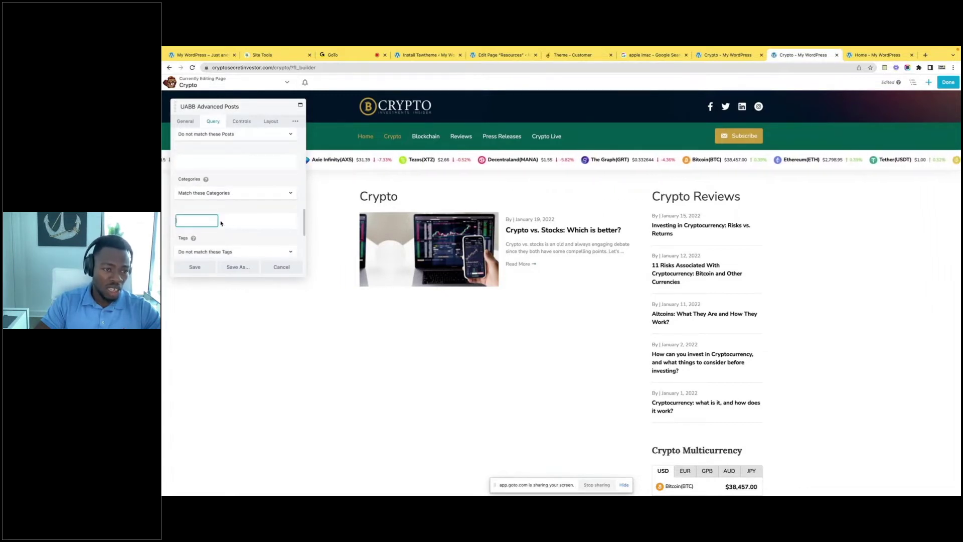
# Try to add the Crypto Reviews category to the post query of the article list under Crypto Reviews
pyautogui.scroll(-3, 203, 219)
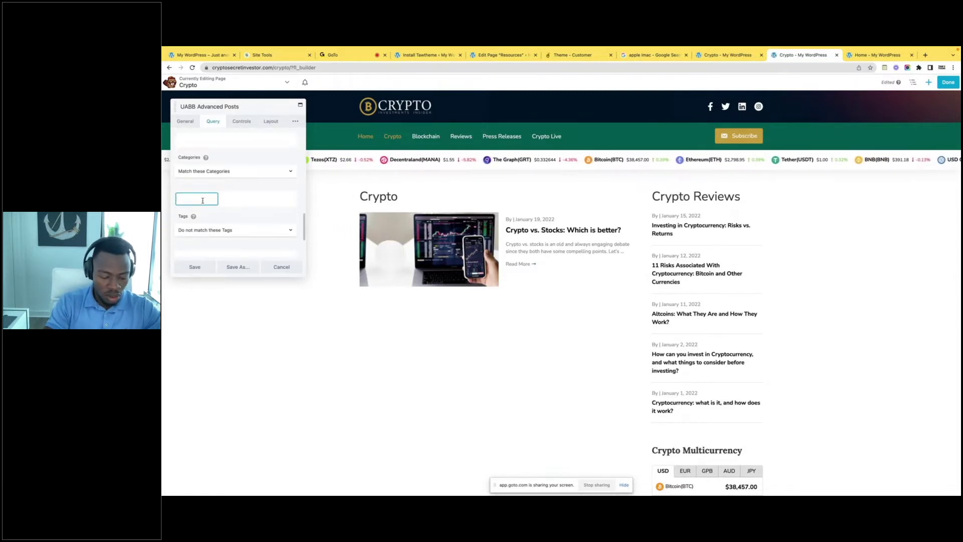
pyautogui.write('Crypto')
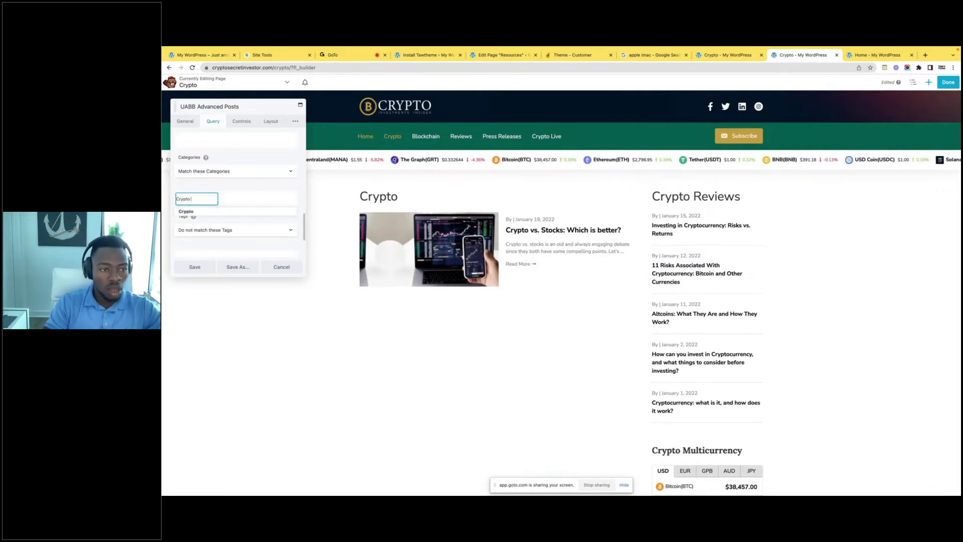
pyautogui.write(' Revi')
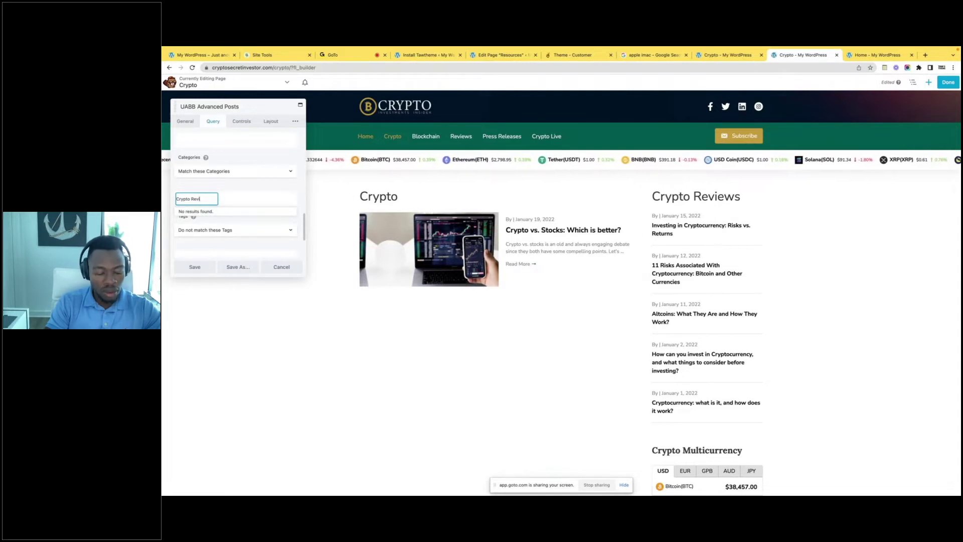
pyautogui.write('ews')
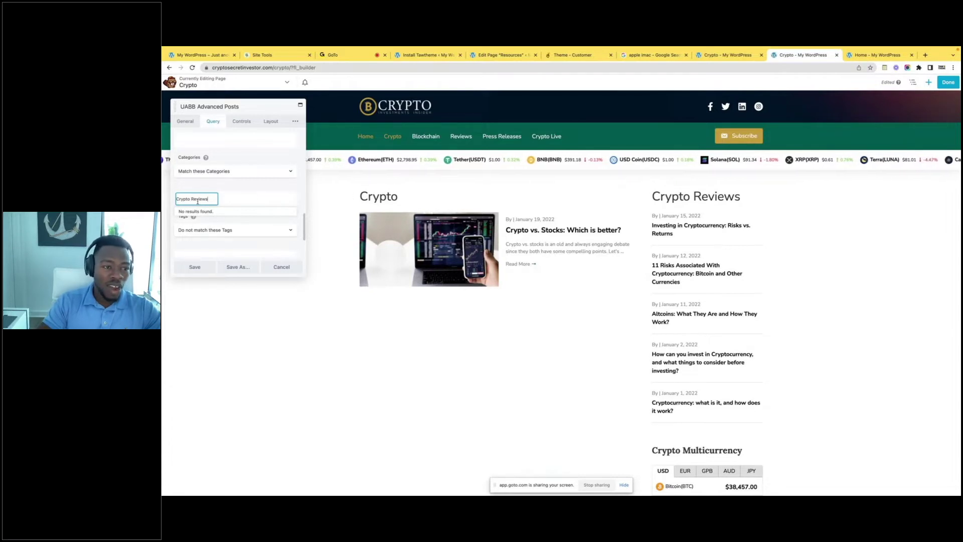
pyautogui.moveTo(210, 198); pyautogui.dragTo(178, 193)
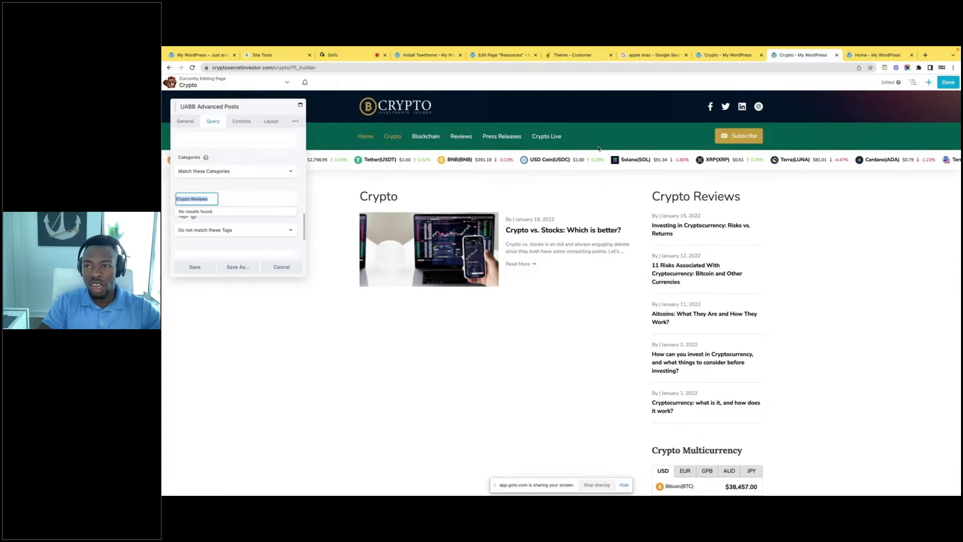
# Open the post "Is Bitcoin Safe to Invest?" from the Home page and bring it into the post editor
pyautogui.click(859, 55)
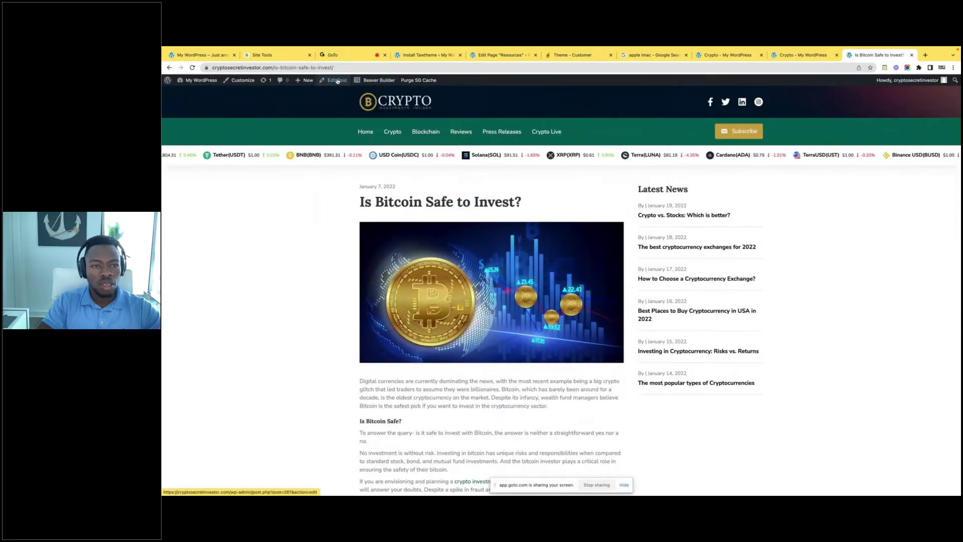
pyautogui.moveTo(371, 81)
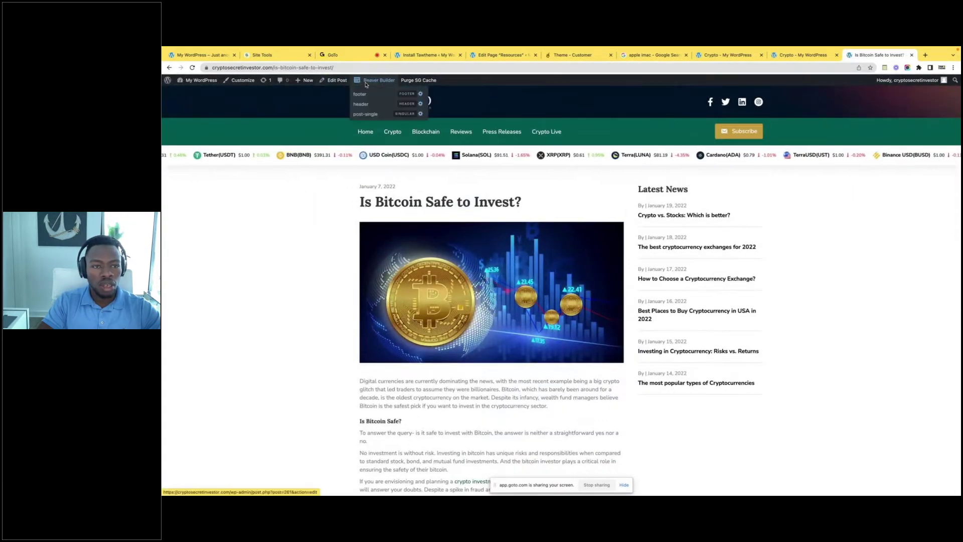
pyautogui.click(365, 115)
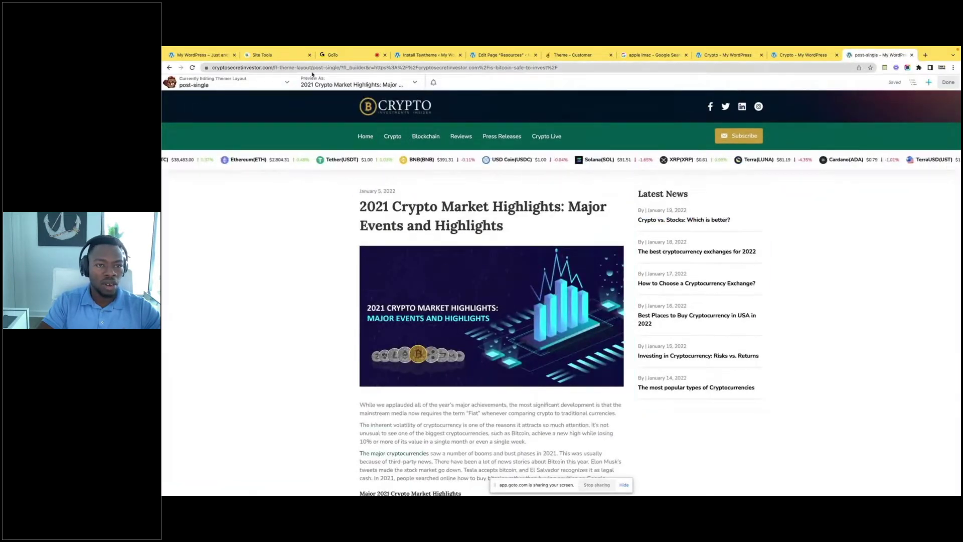
pyautogui.click(169, 67)
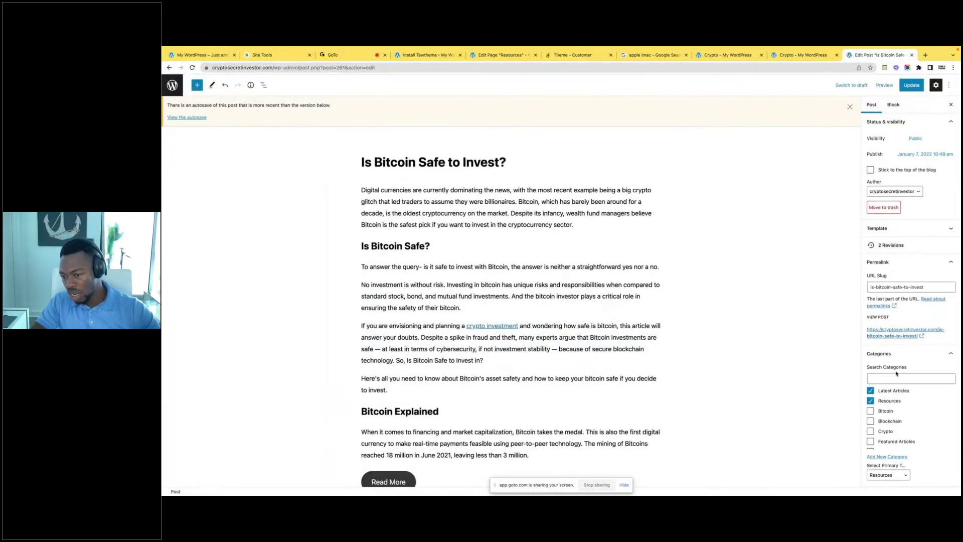
# Create a new category named Crypto Reviews without a parent and assign it to the "Is Bitcoin Safe to Invest?" post
pyautogui.click(883, 374)
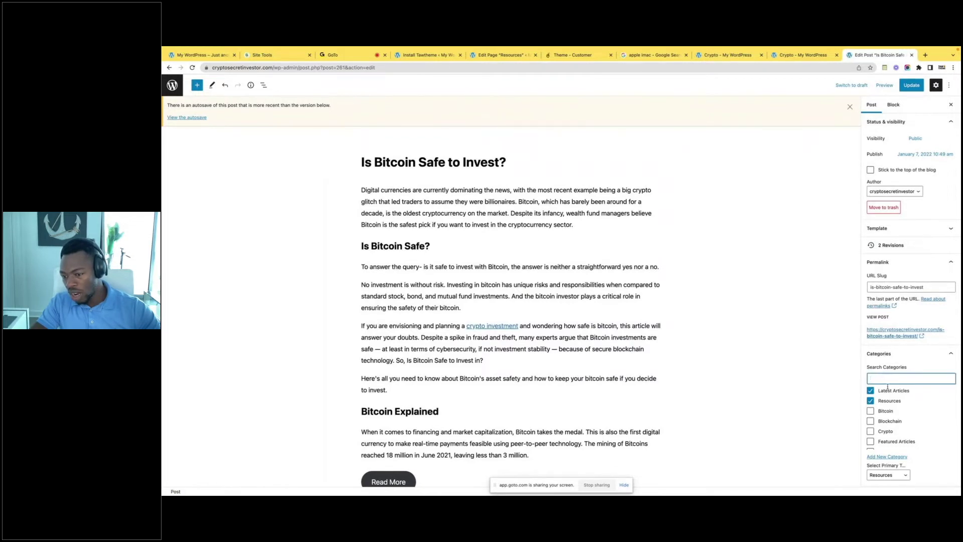
pyautogui.click(892, 457)
pyautogui.scroll(-3, 891, 452)
pyautogui.click(884, 421)
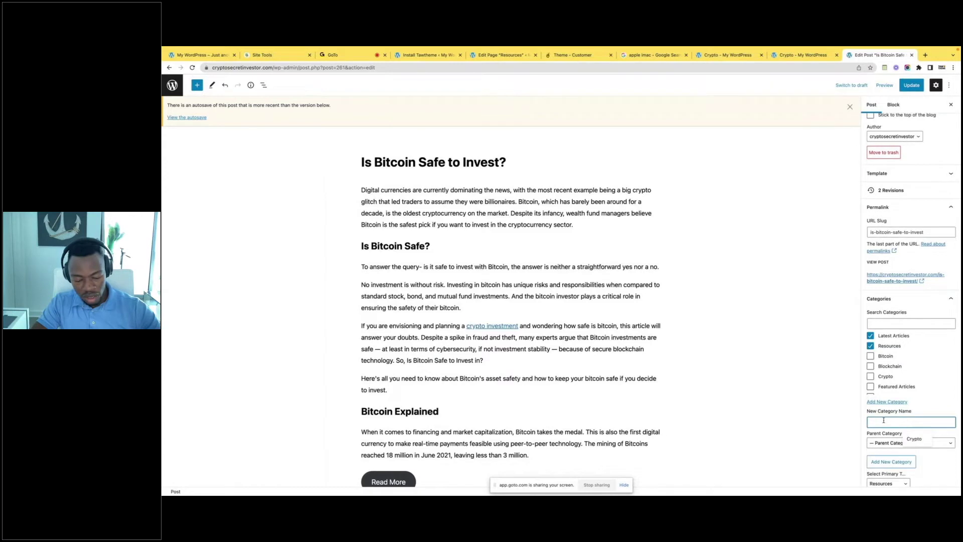
pyautogui.write('Crypto Reviews')
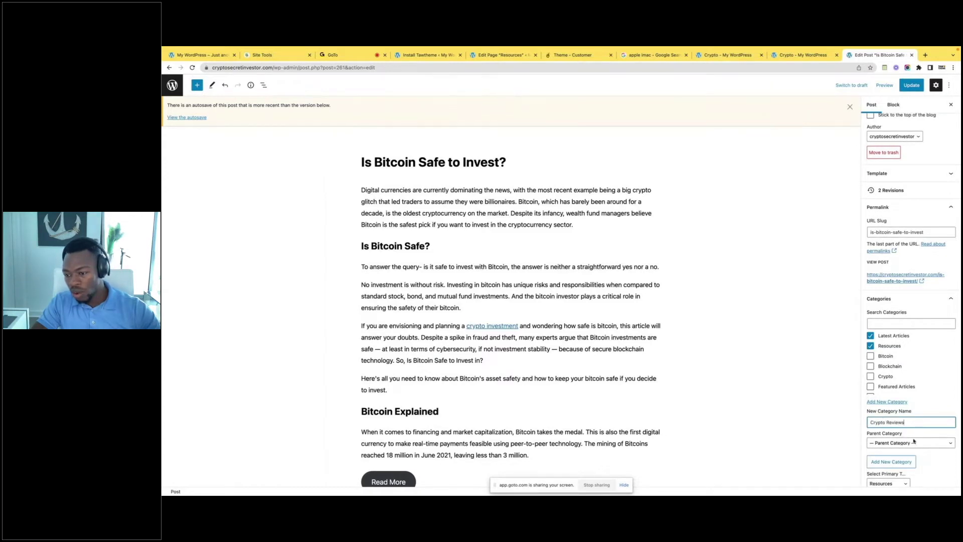
pyautogui.click(895, 464)
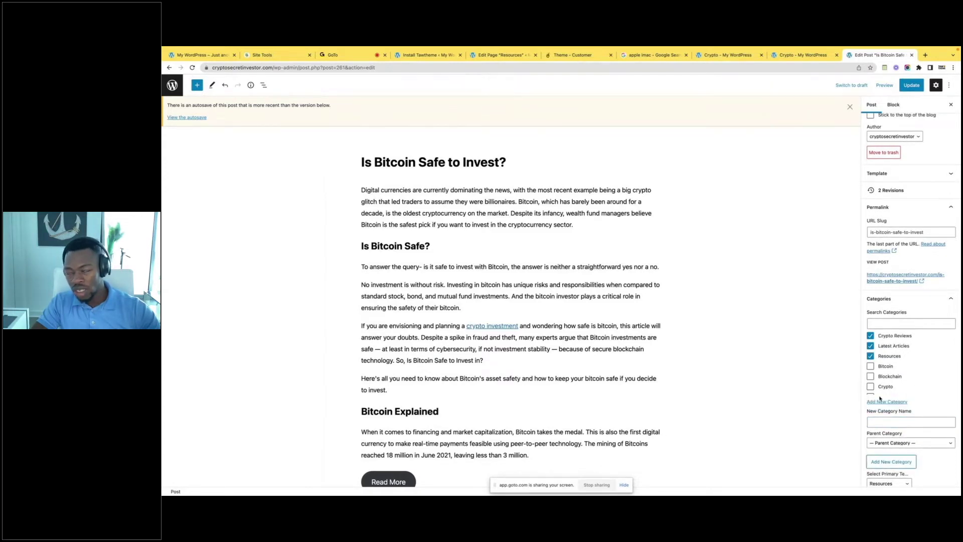
# Back in the Crypto page editor, set the sidebar article list to match the Crypto Reviews category and save the module
pyautogui.click(800, 56)
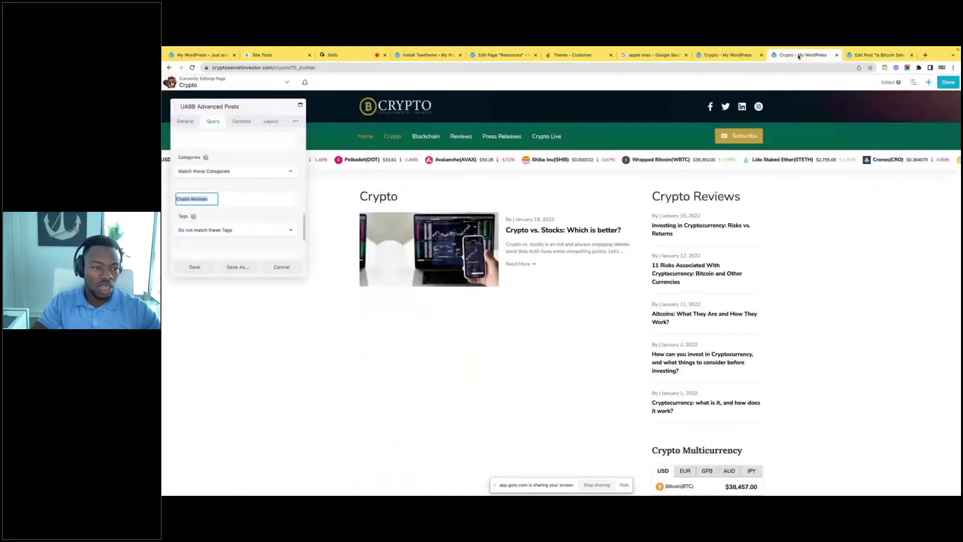
pyautogui.click(215, 199)
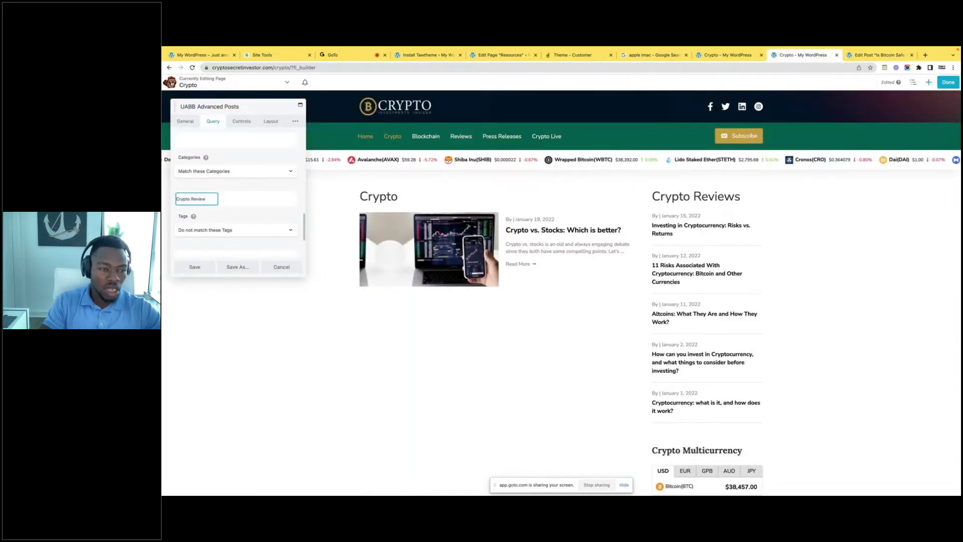
pyautogui.press('BackSpace')
pyautogui.press('BackSpace')
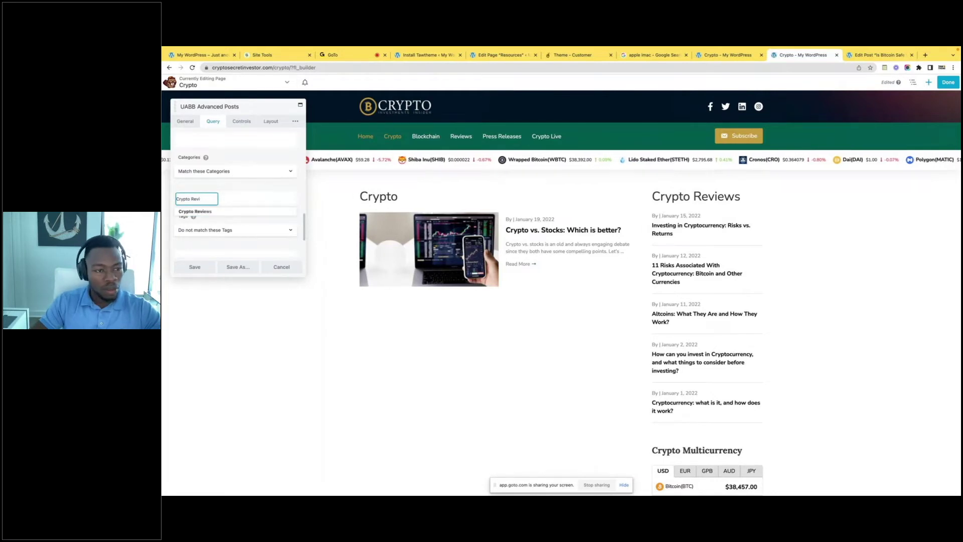
pyautogui.click(196, 211)
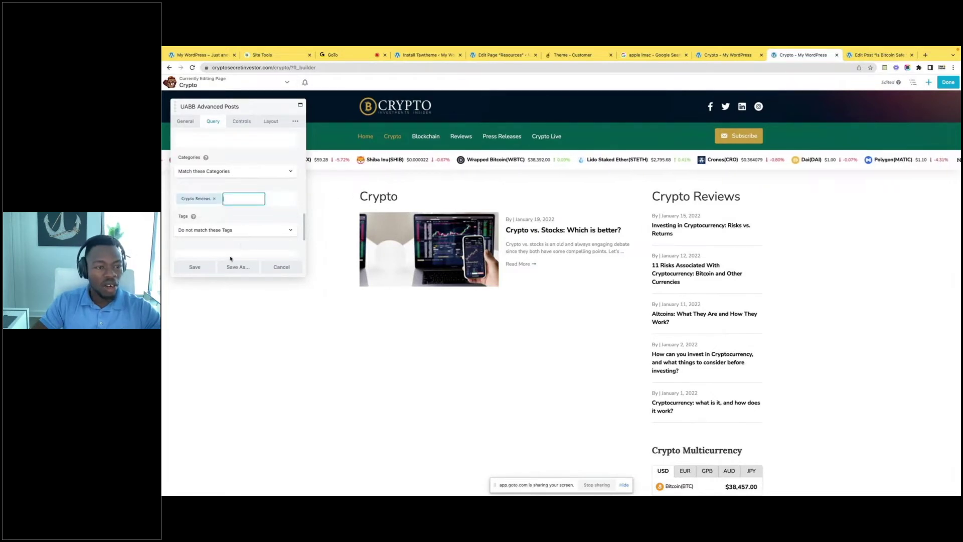
pyautogui.click(193, 267)
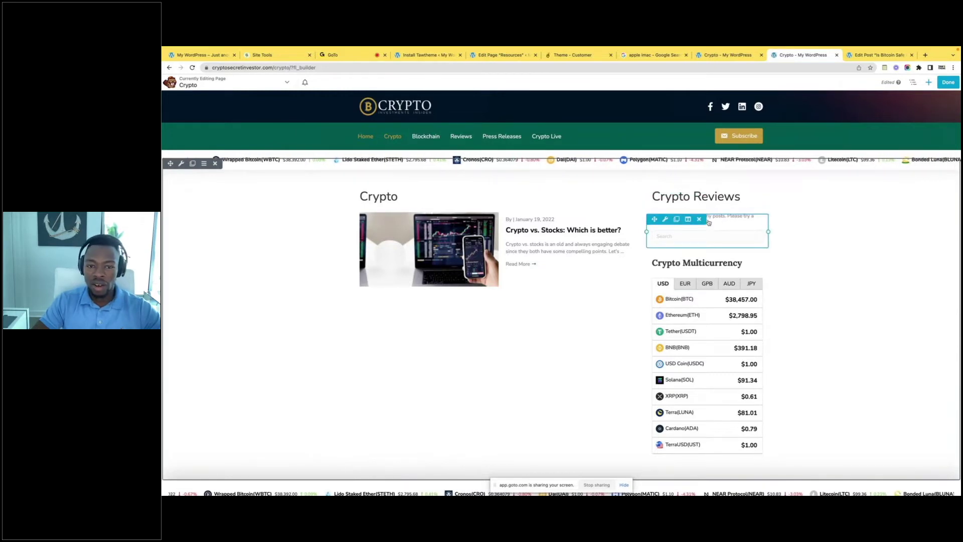
# Check the category filter in the main Crypto article list's query settings and close them without changes
pyautogui.click(559, 253)
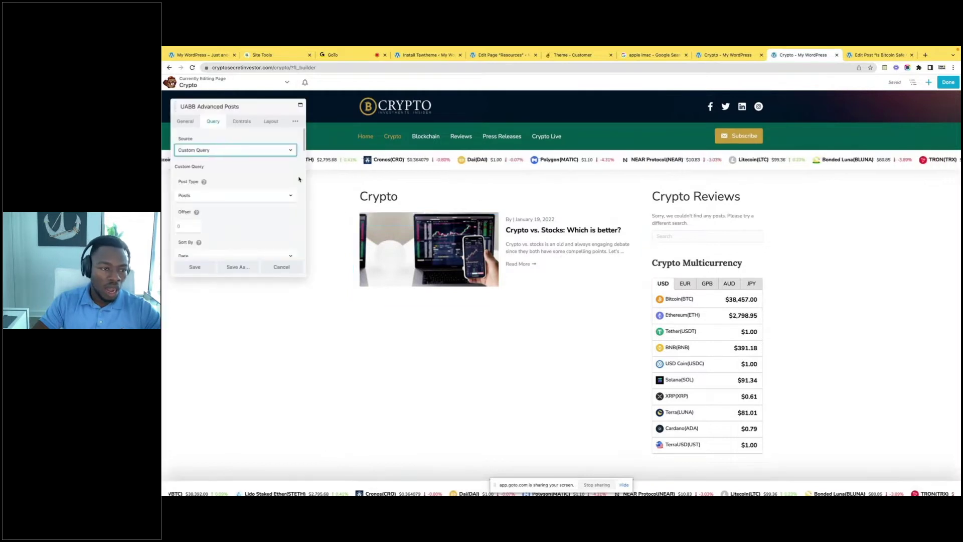
pyautogui.scroll(-6, 210, 195)
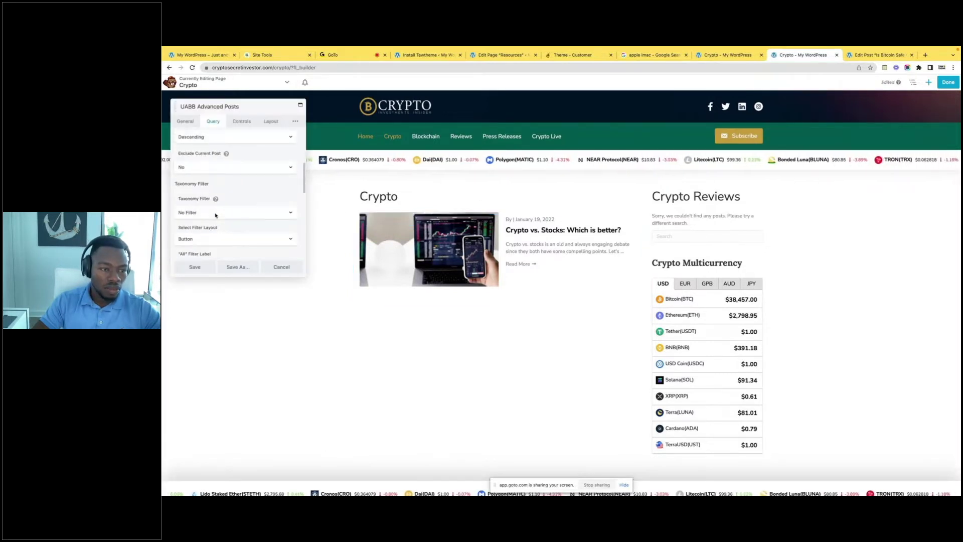
pyautogui.scroll(-5, 216, 215)
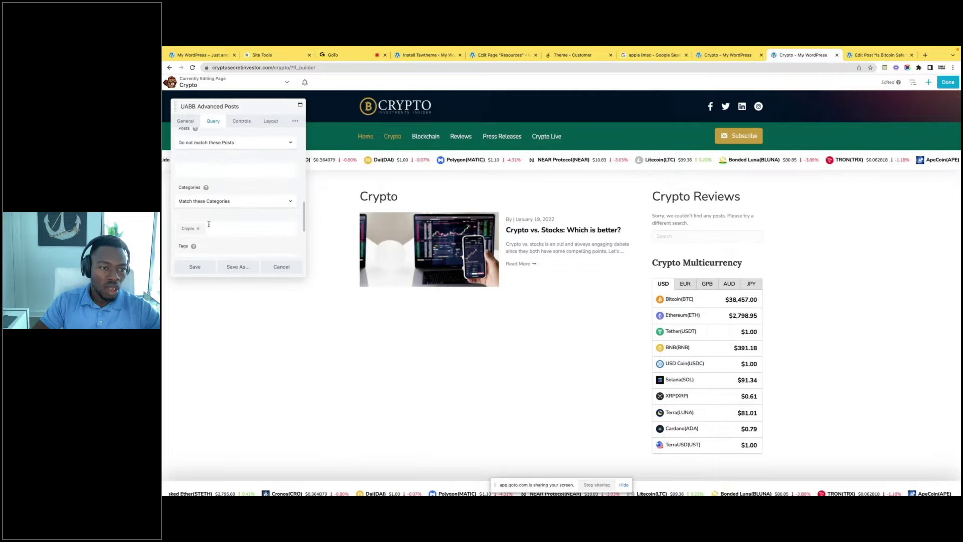
pyautogui.scroll(-2, 209, 225)
pyautogui.scroll(4, 215, 195)
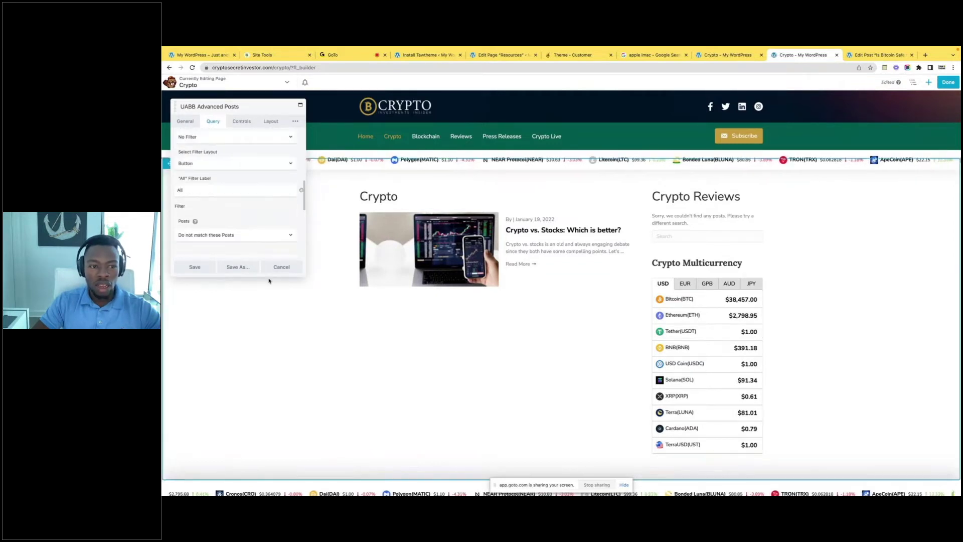
pyautogui.click(282, 266)
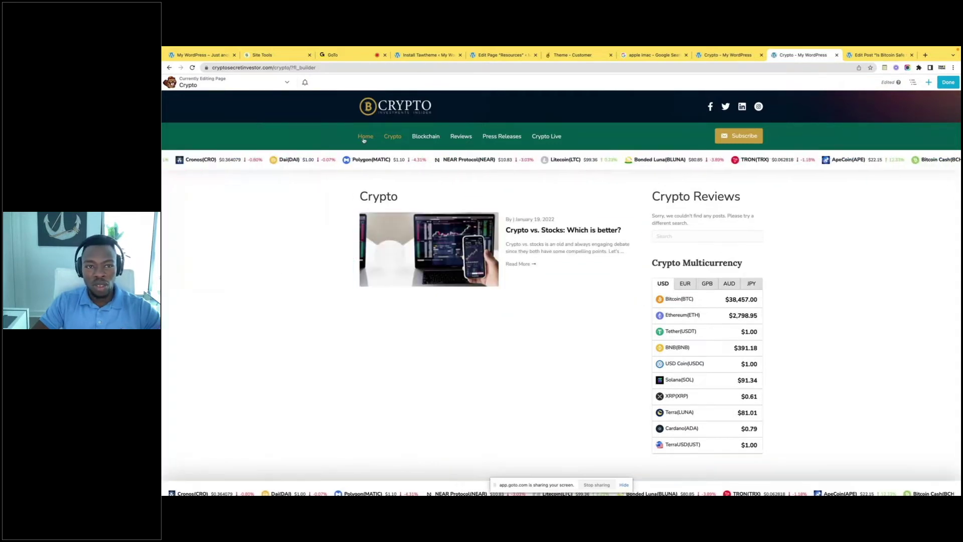
# Load the site's home page, cryptosecretinvestor.com, in the browser tab that holds the Crypto page's WordPress editor
pyautogui.click(502, 56)
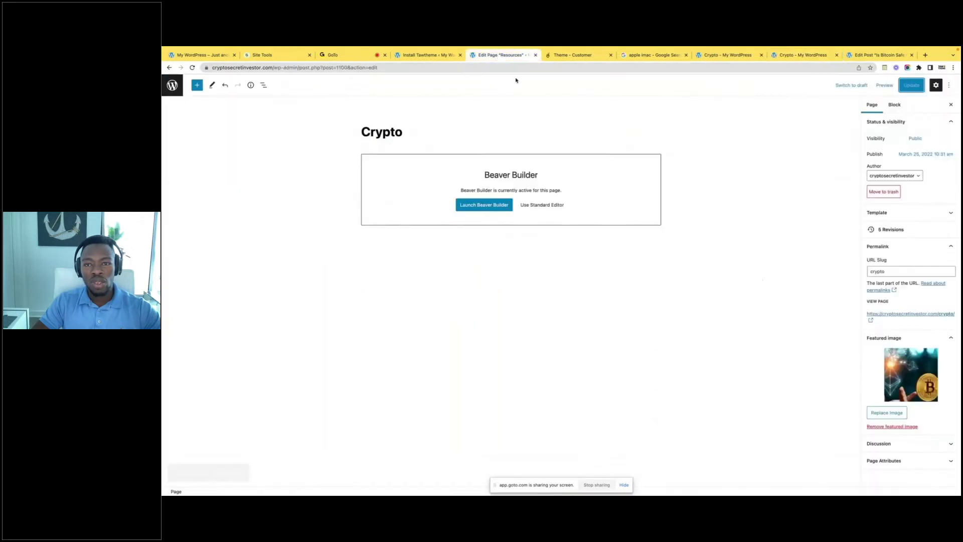
pyautogui.click(866, 56)
pyautogui.click(502, 55)
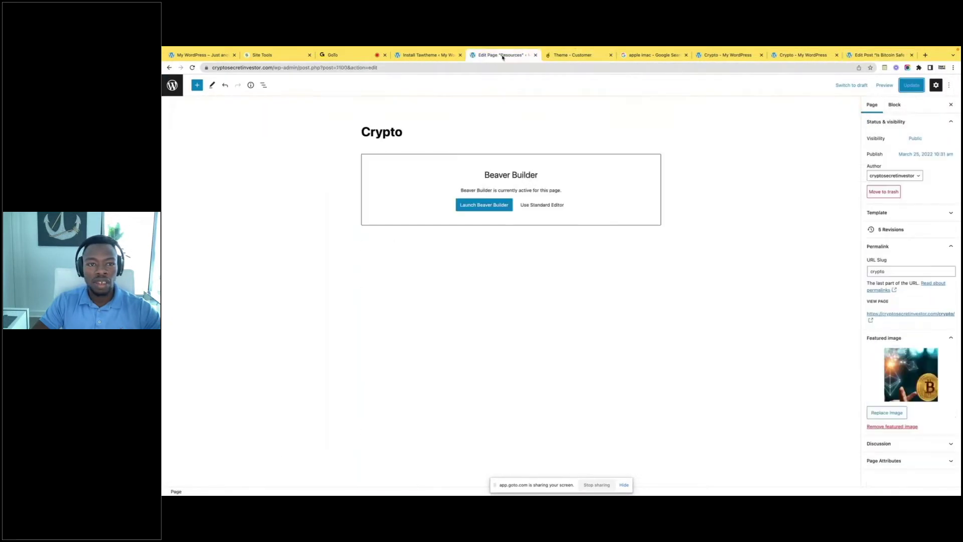
pyautogui.click(426, 55)
pyautogui.click(517, 68)
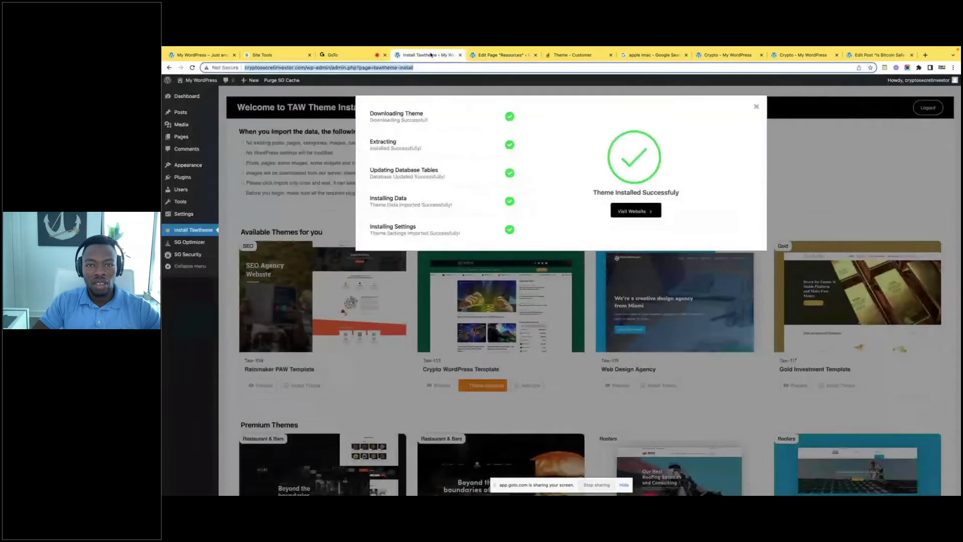
pyautogui.click(502, 55)
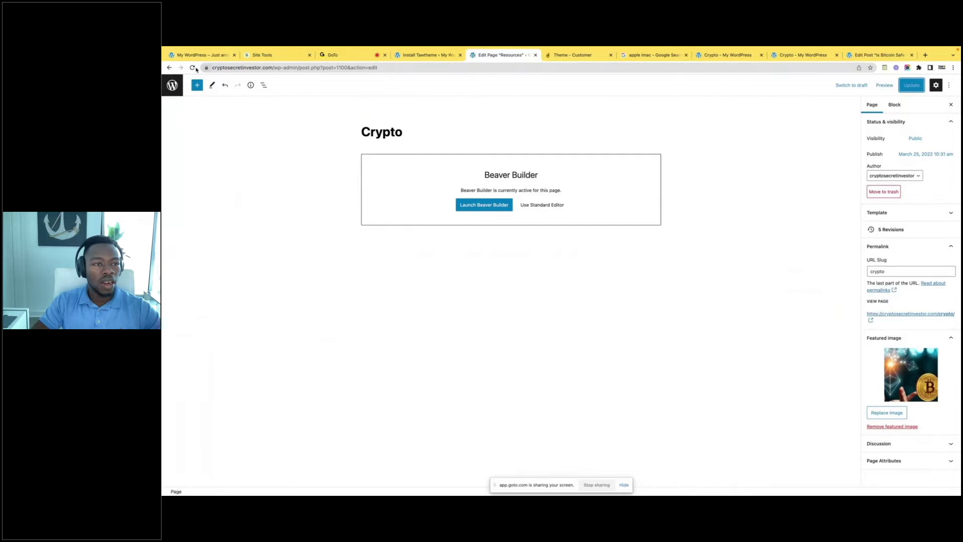
pyautogui.moveTo(273, 67); pyautogui.dragTo(397, 88)
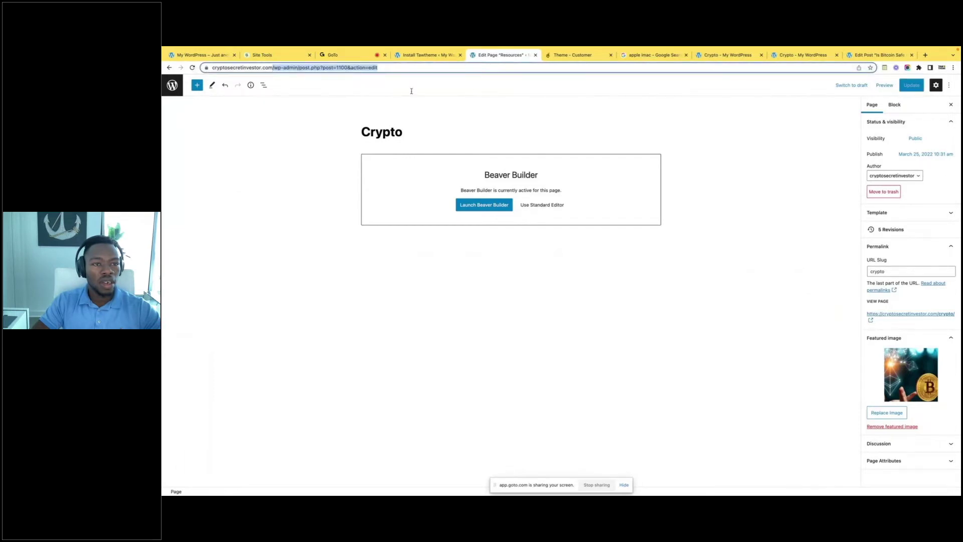
pyautogui.press('BackSpace')
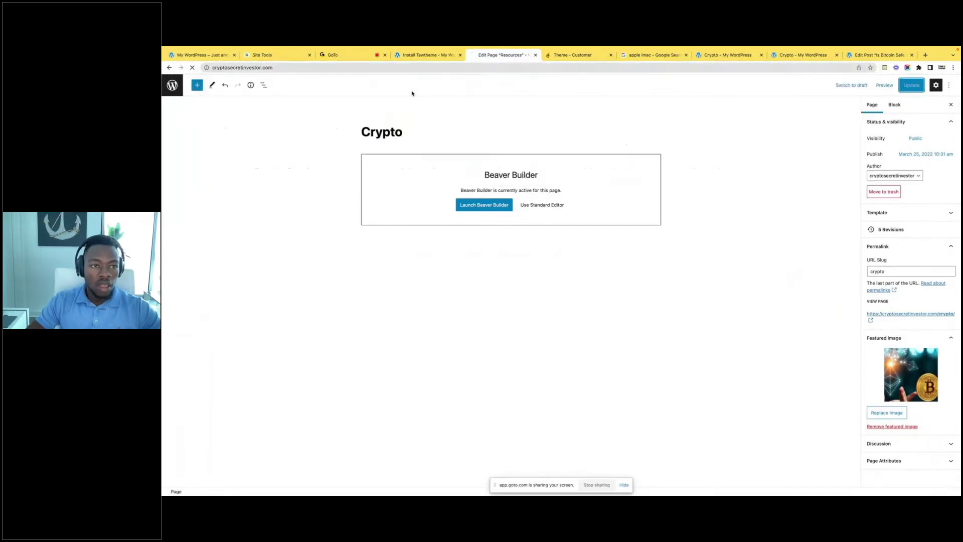
pyautogui.press('Return')
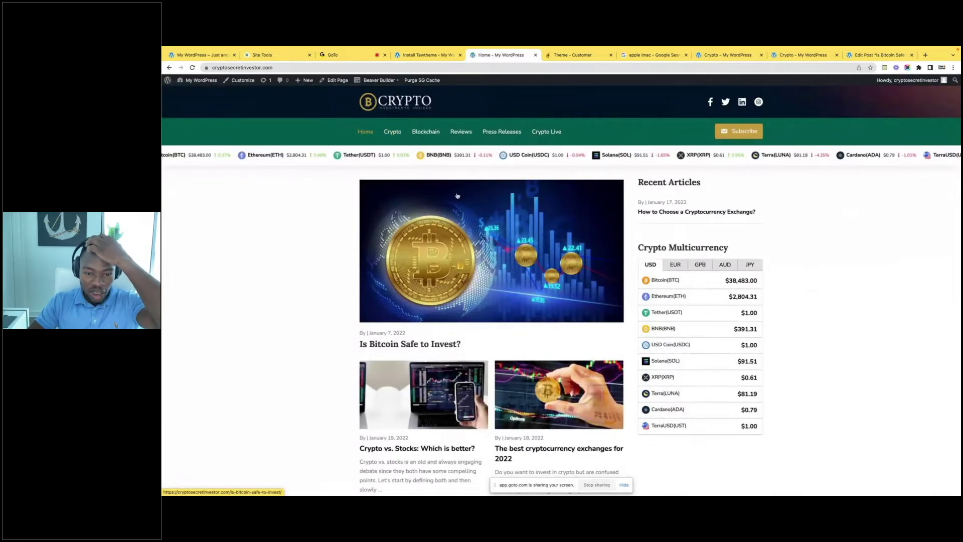
# Open the popular article "Altcoins: What They Are and How They Work?" from the home page for editing
pyautogui.scroll(-5, 499, 137)
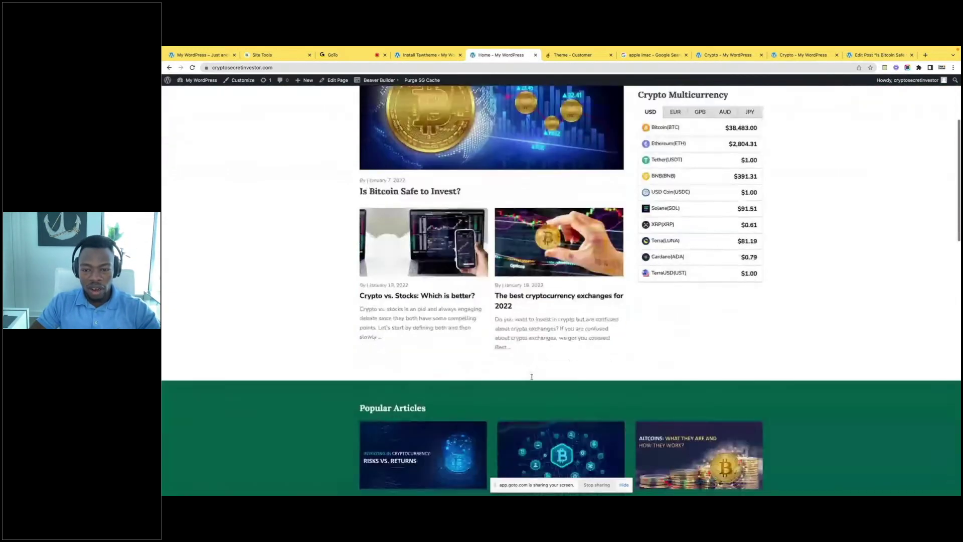
pyautogui.scroll(-2, 533, 379)
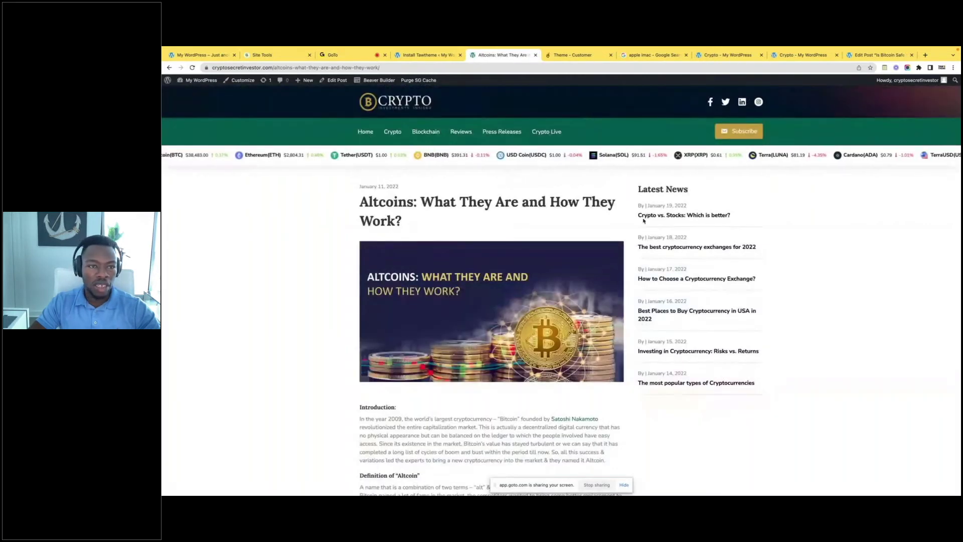
pyautogui.click(336, 80)
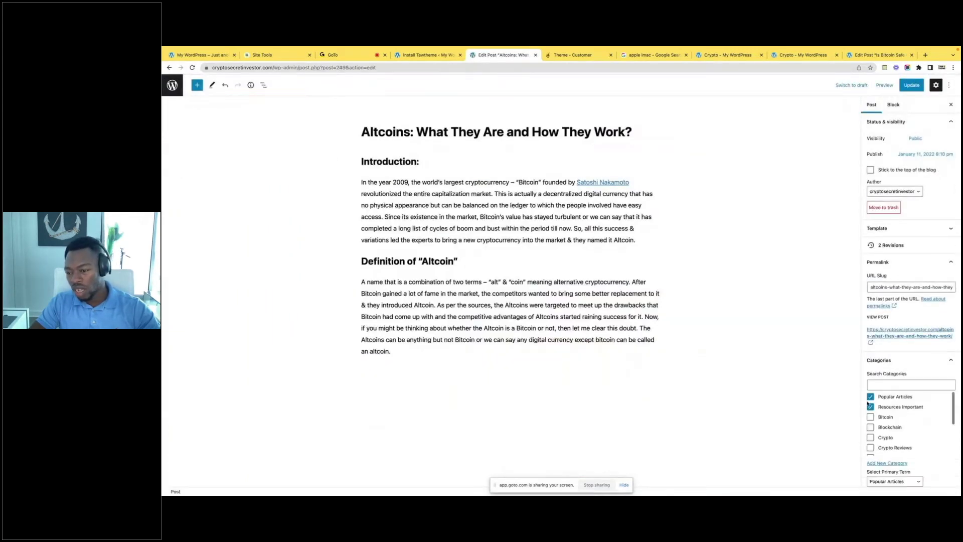
# Replace the Altcoins post's Popular Articles and Resources Important categories with Crypto Reviews
pyautogui.click(870, 407)
pyautogui.click(871, 396)
pyautogui.click(892, 384)
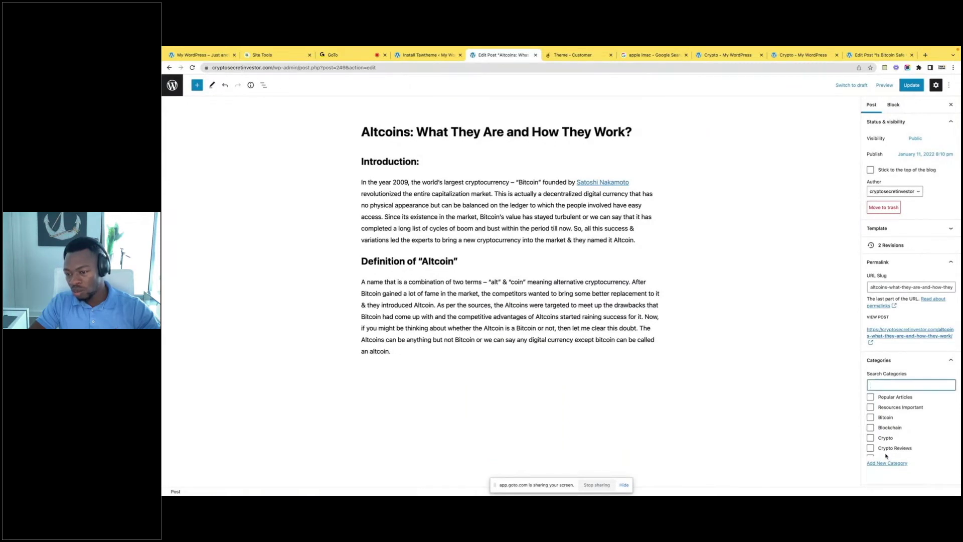
pyautogui.click(871, 449)
pyautogui.scroll(-5, 888, 412)
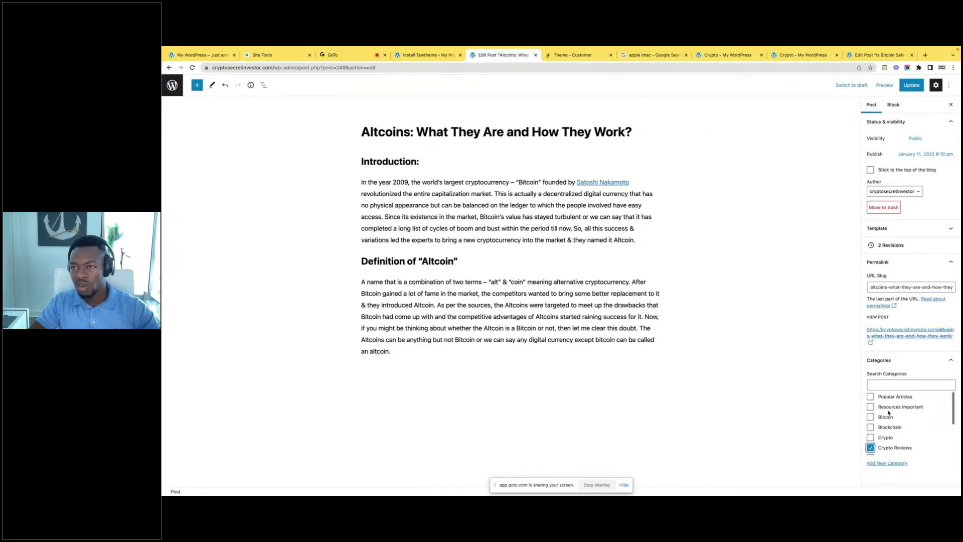
# Save the Altcoins post's category change and stay in its editor
pyautogui.click(911, 86)
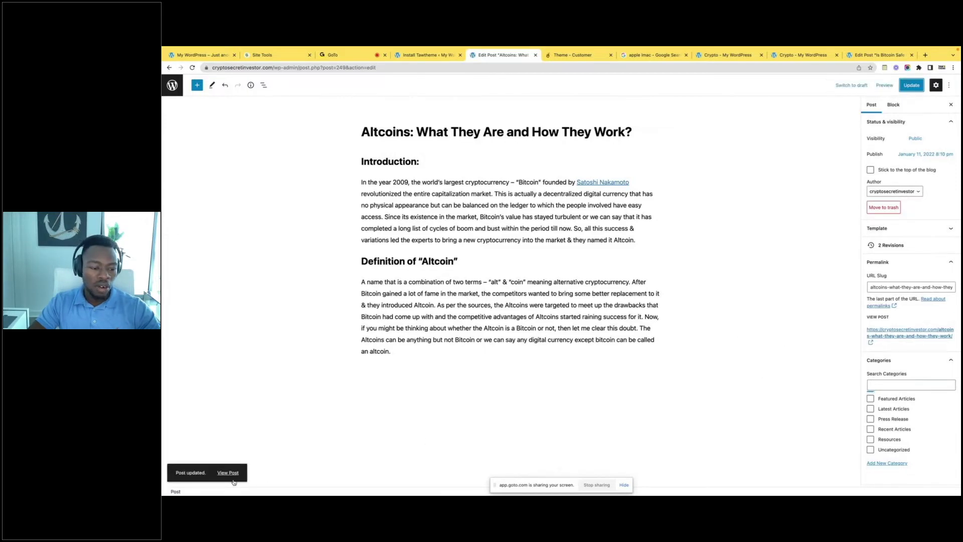
pyautogui.click(228, 473)
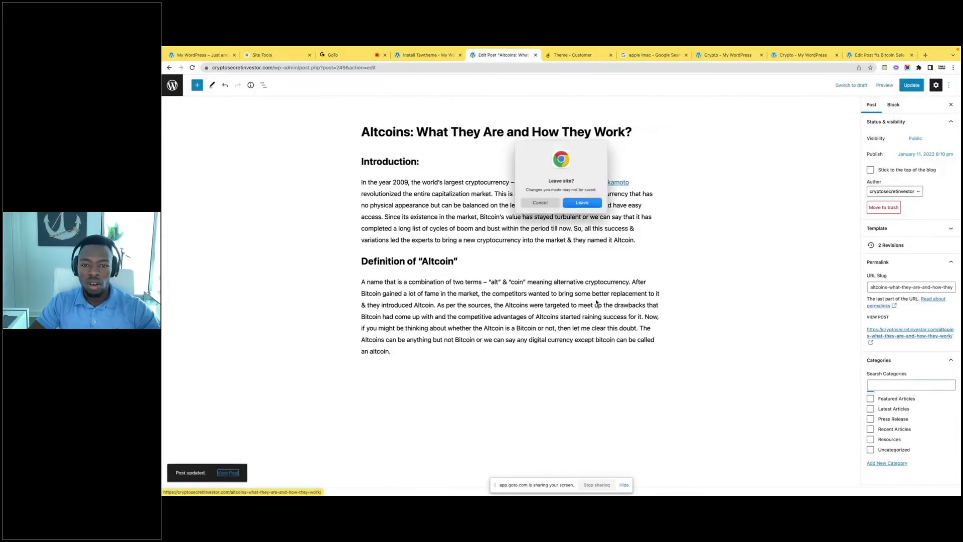
pyautogui.click(537, 203)
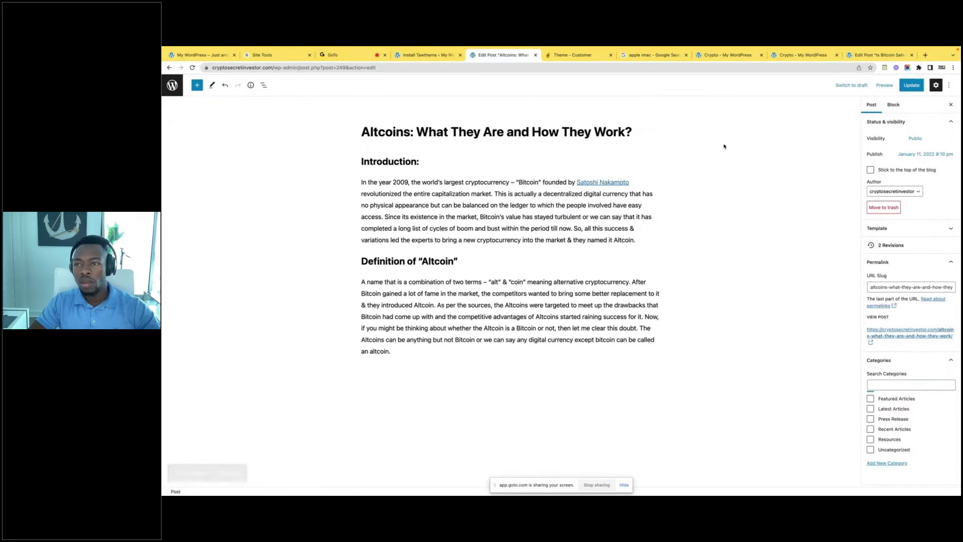
# Publish the Crypto page's Beaver Builder changes and reload the live page to refresh the Crypto Reviews list
pyautogui.click(878, 56)
pyautogui.click(801, 55)
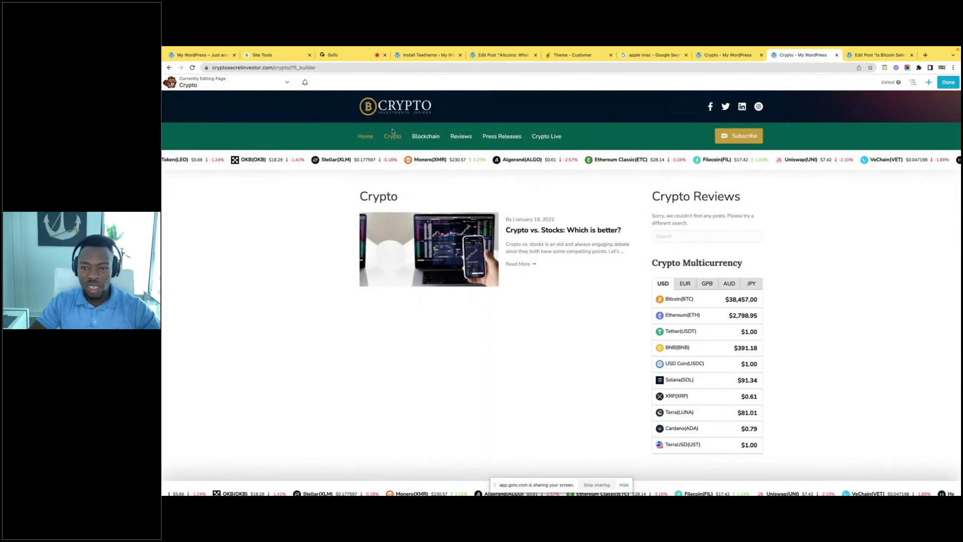
pyautogui.moveTo(718, 241)
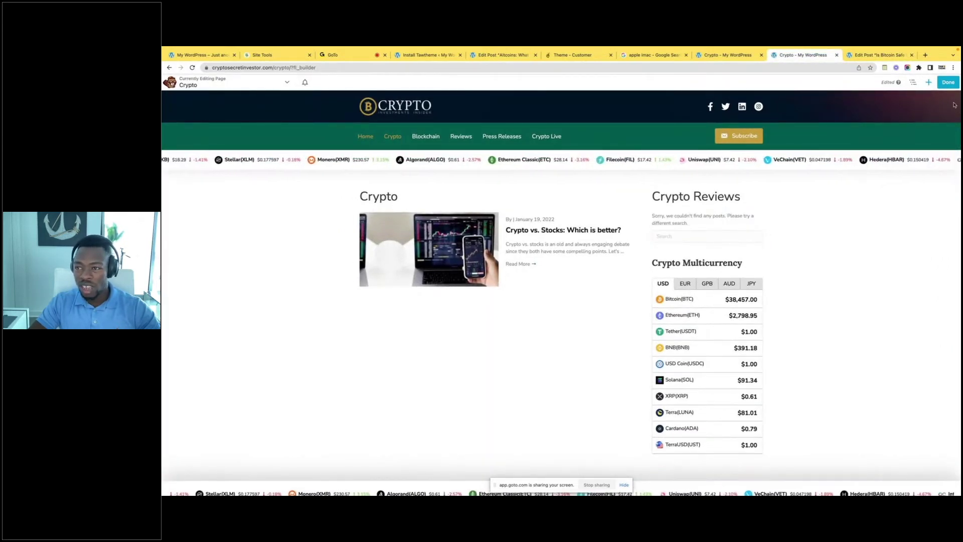
pyautogui.click(948, 83)
pyautogui.click(915, 82)
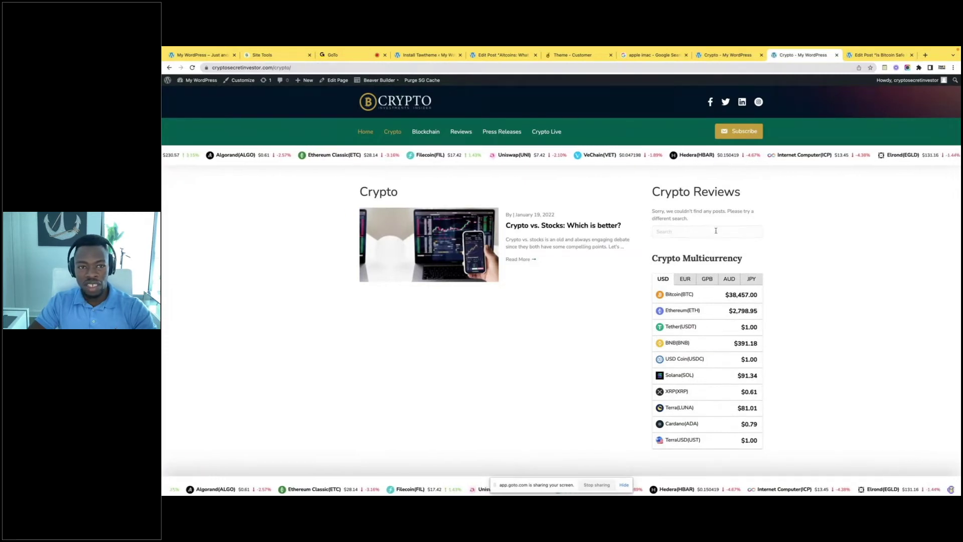
pyautogui.hotkey('ctrl', 'r')
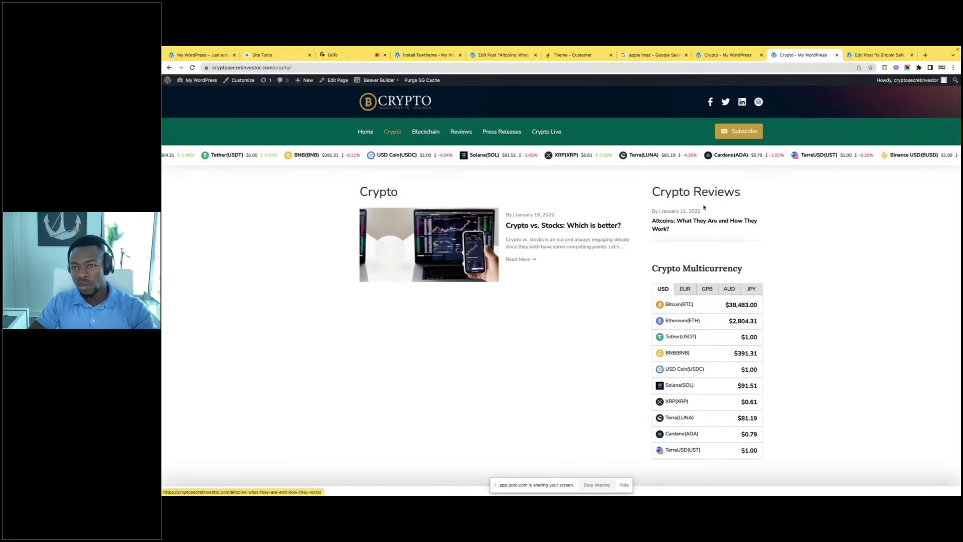
# Compare the other open Crypto page and the two posts' category settings with the Crypto Reviews list on the published page
pyautogui.click(730, 57)
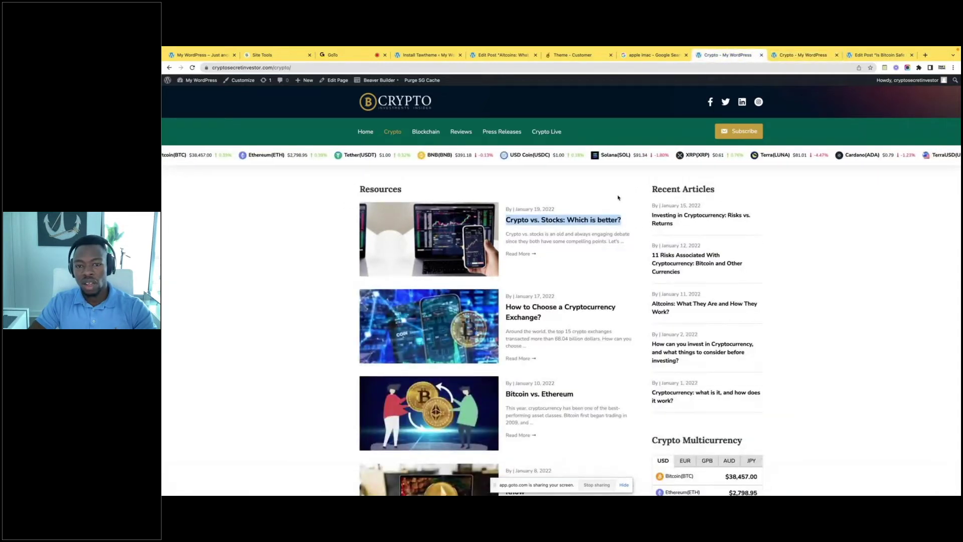
pyautogui.click(883, 55)
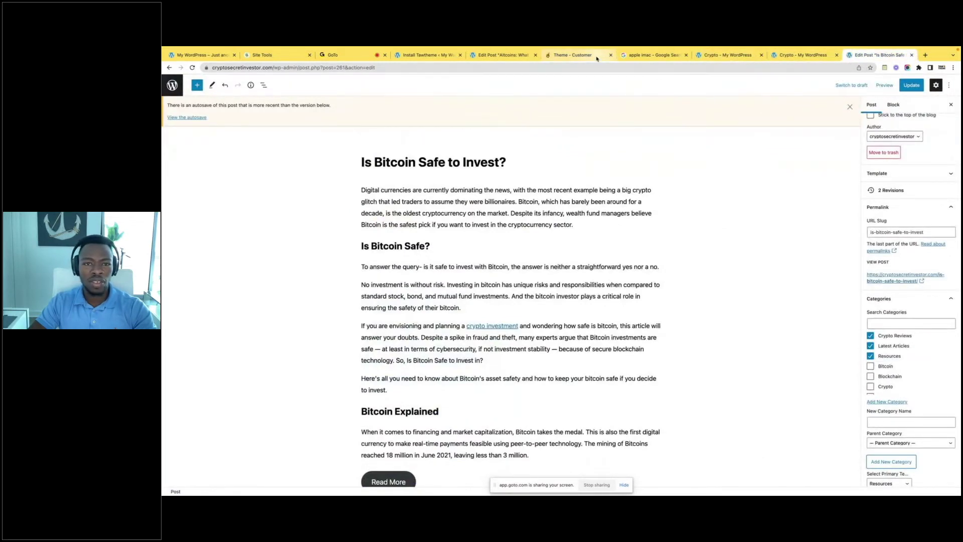
pyautogui.click(498, 56)
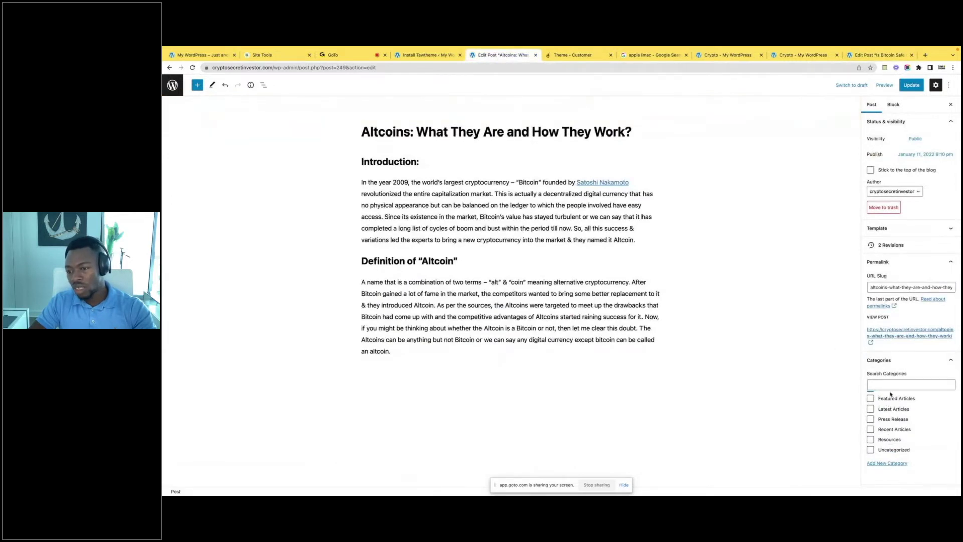
pyautogui.scroll(3, 891, 401)
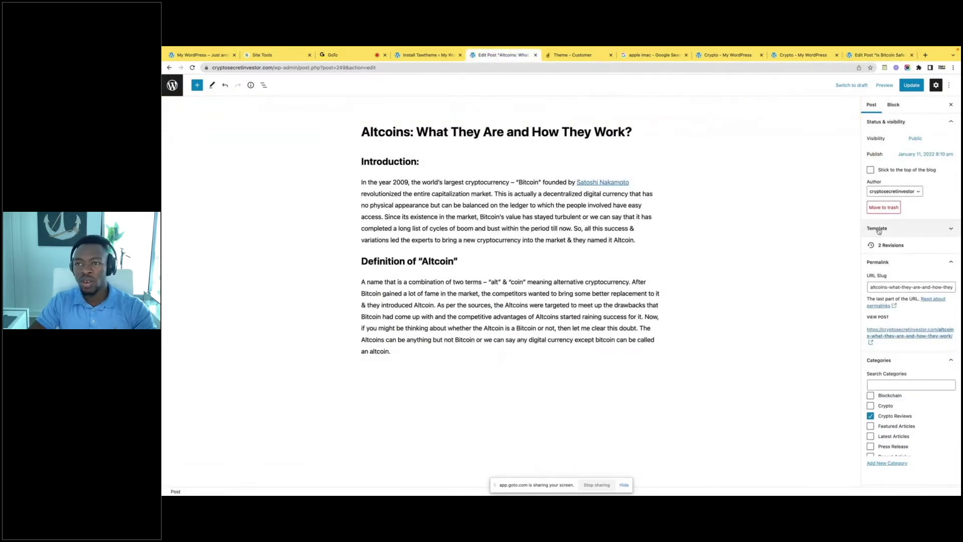
pyautogui.click(879, 55)
pyautogui.click(808, 55)
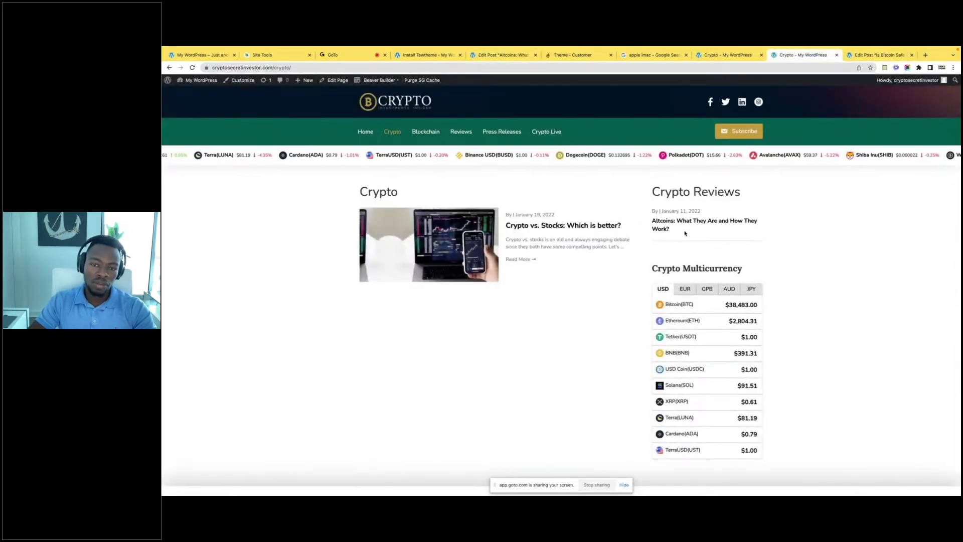
# Examine the Crypto page from header to footer, including the Crypto Multicurrency widget's different currency views
pyautogui.scroll(-2, 693, 249)
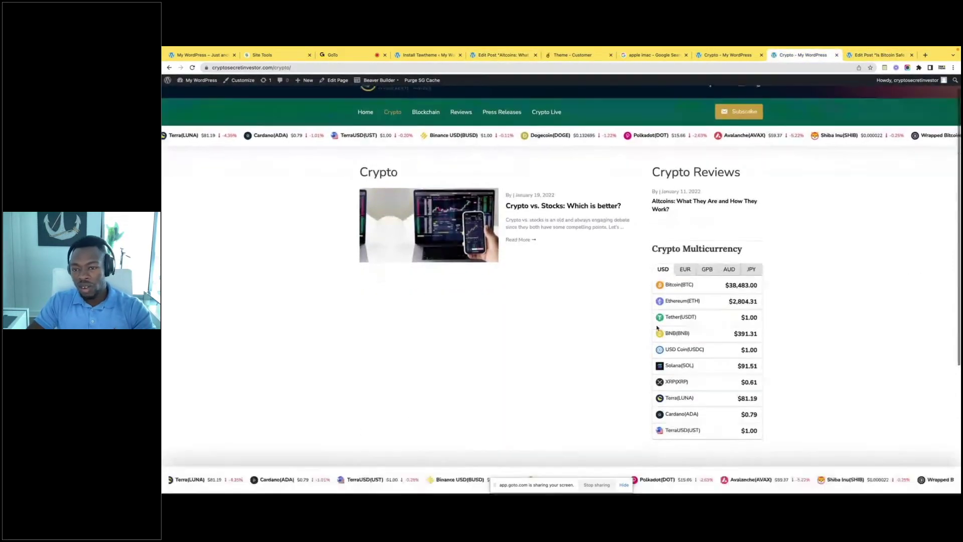
pyautogui.scroll(-1, 706, 243)
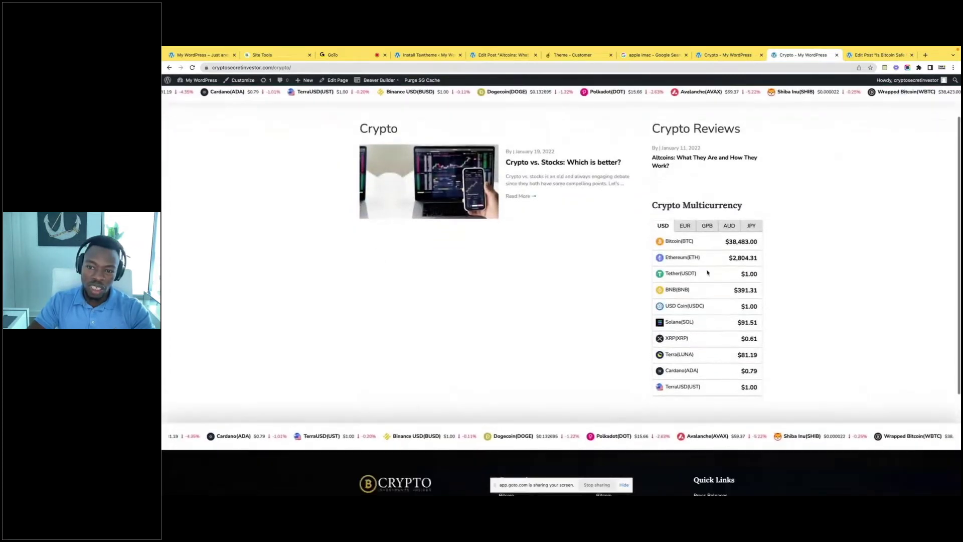
pyautogui.scroll(2, 677, 271)
pyautogui.scroll(-2, 662, 287)
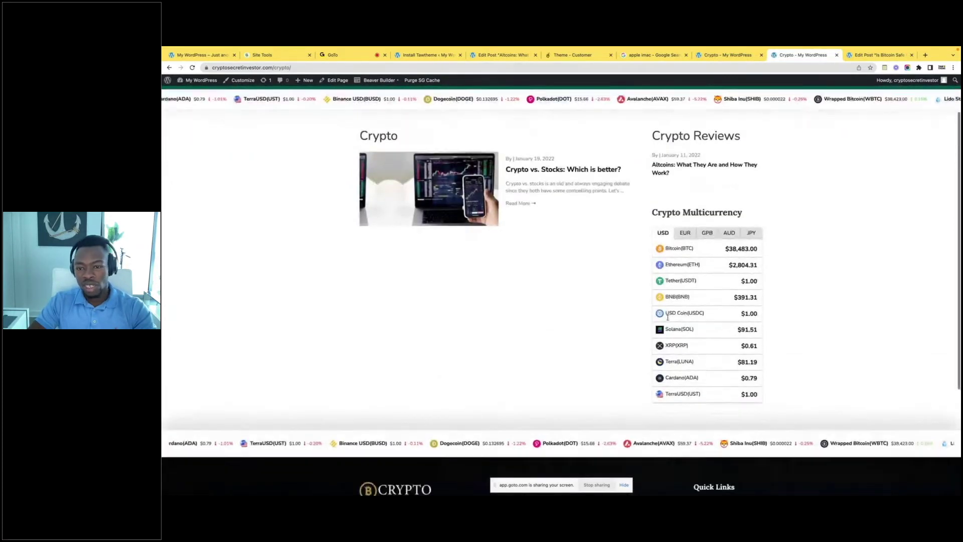
pyautogui.scroll(2, 672, 270)
pyautogui.click(683, 250)
pyautogui.click(707, 248)
pyautogui.click(663, 248)
pyautogui.scroll(1, 631, 243)
pyautogui.scroll(-2, 630, 242)
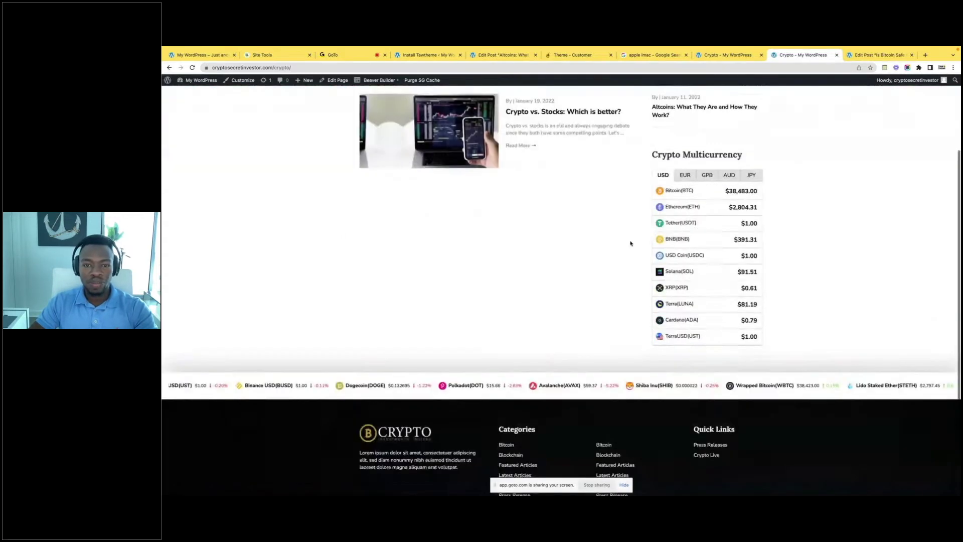
pyautogui.scroll(3, 630, 242)
pyautogui.scroll(-2, 403, 215)
pyautogui.scroll(2, 395, 231)
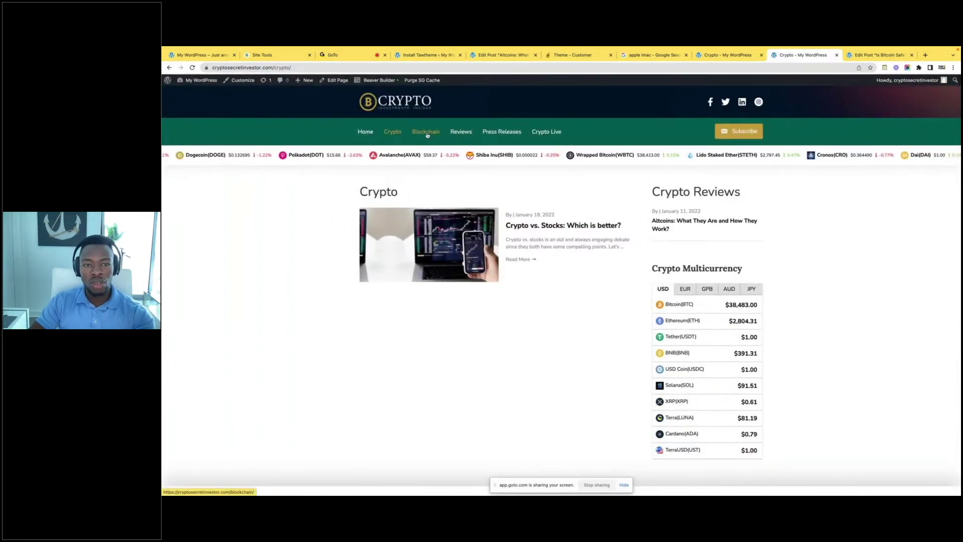
pyautogui.scroll(-3, 440, 305)
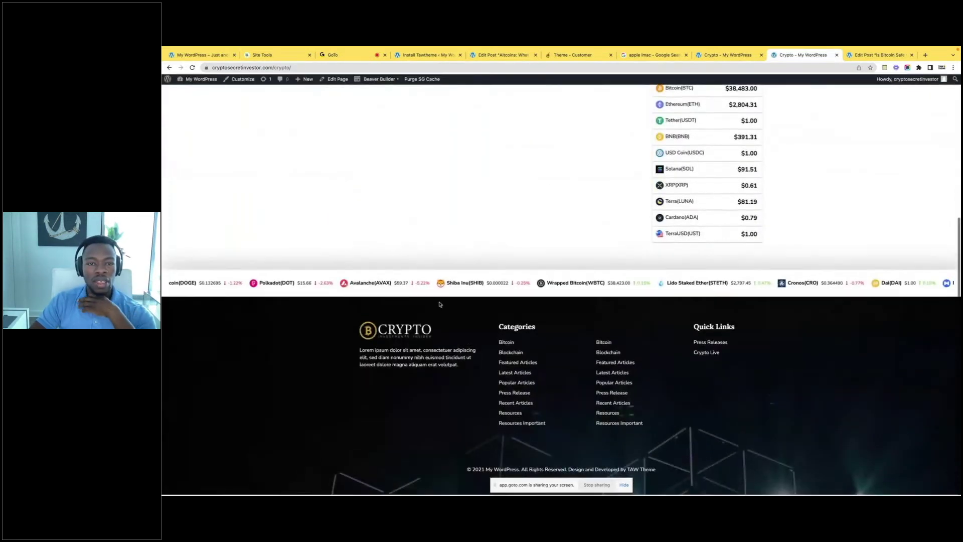
pyautogui.scroll(3, 496, 217)
pyautogui.scroll(1, 502, 215)
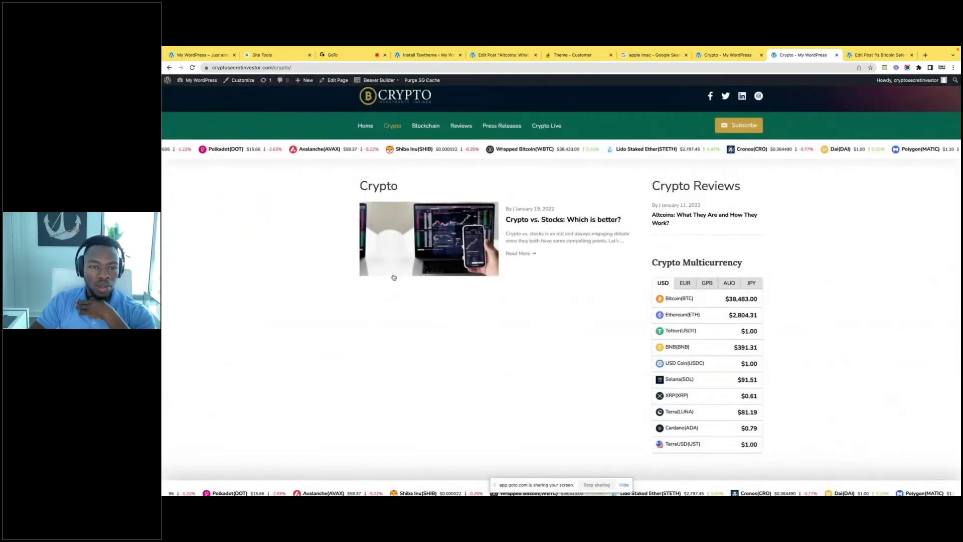
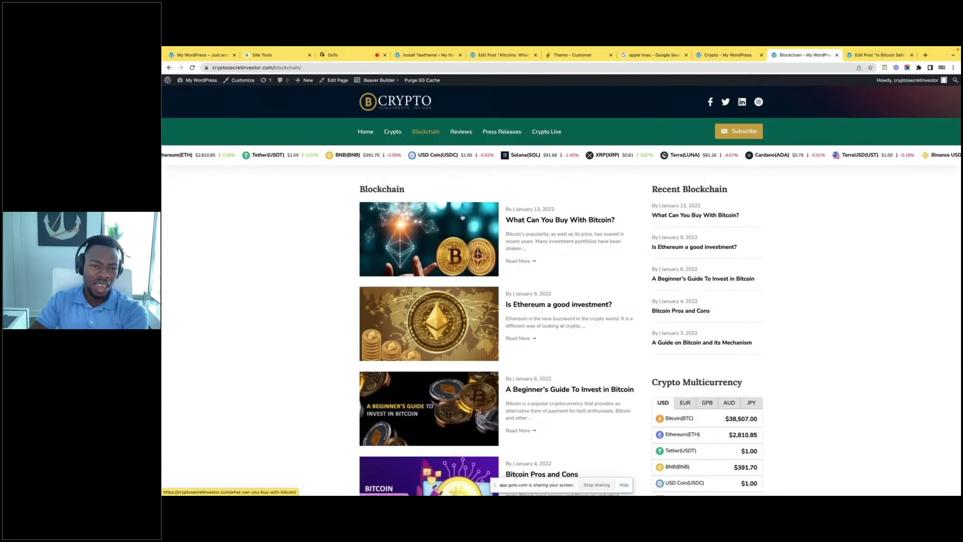
# Open the site's Home page and look through its featured and recent article sections
pyautogui.click(365, 131)
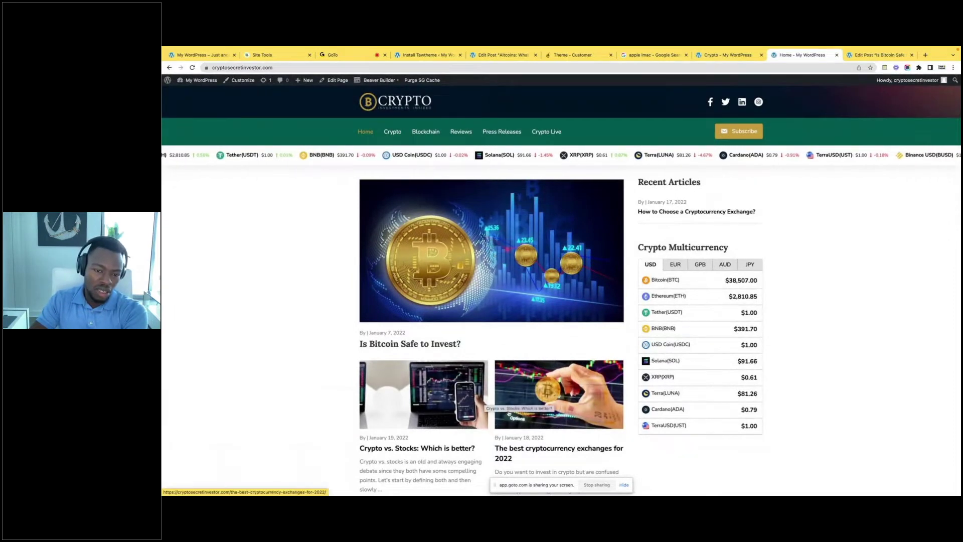
pyautogui.scroll(-3, 434, 351)
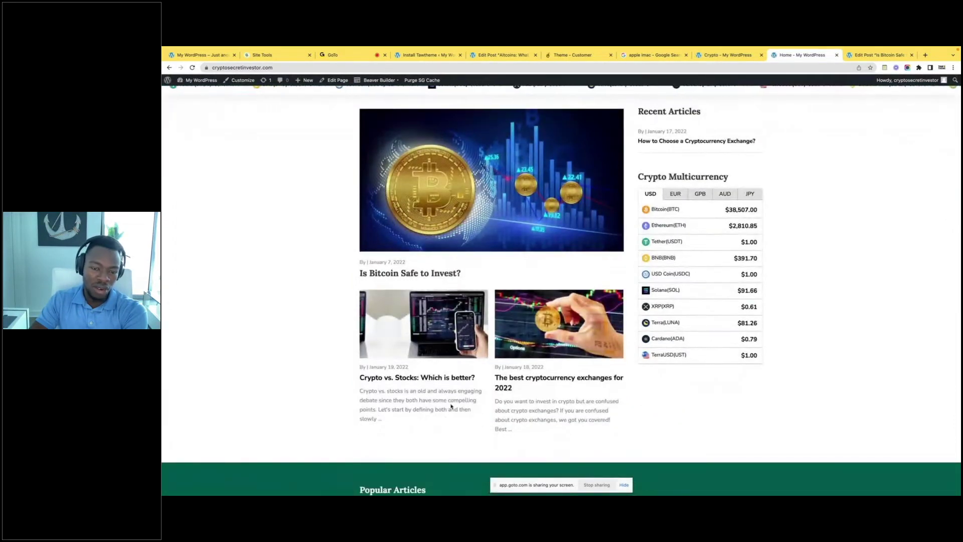
pyautogui.scroll(-2, 503, 396)
pyautogui.scroll(5, 503, 397)
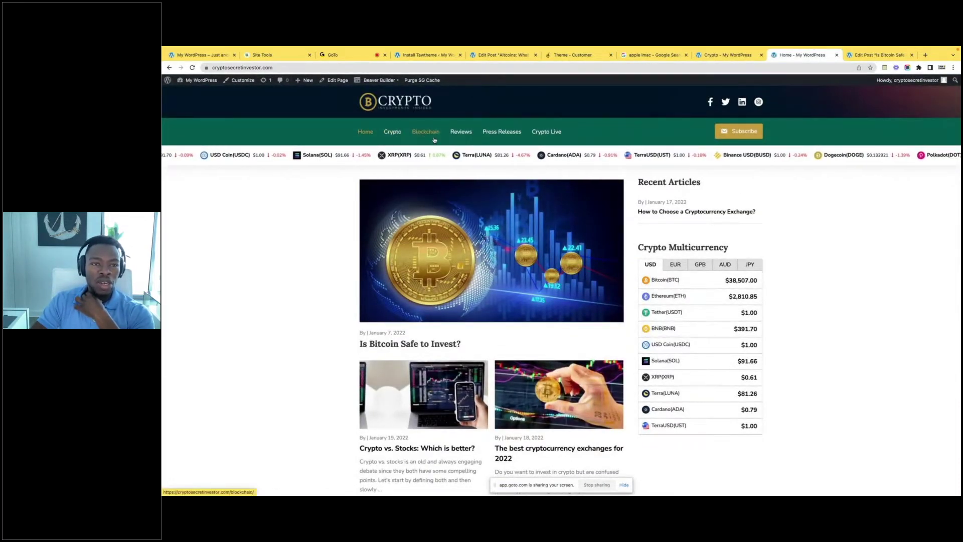
# Duplicate the Home page from the dashboard's list of all pages and preview the copy
pyautogui.click(209, 81)
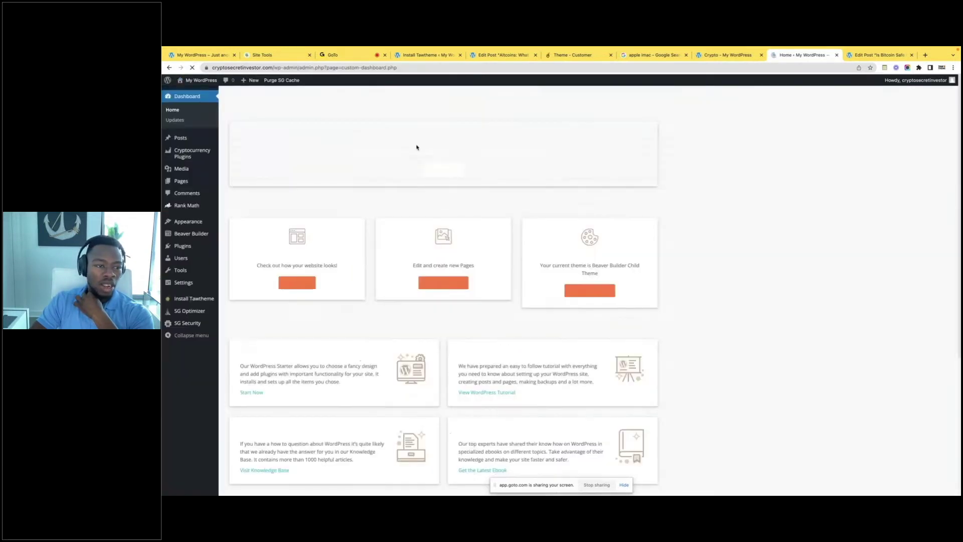
pyautogui.moveTo(186, 183)
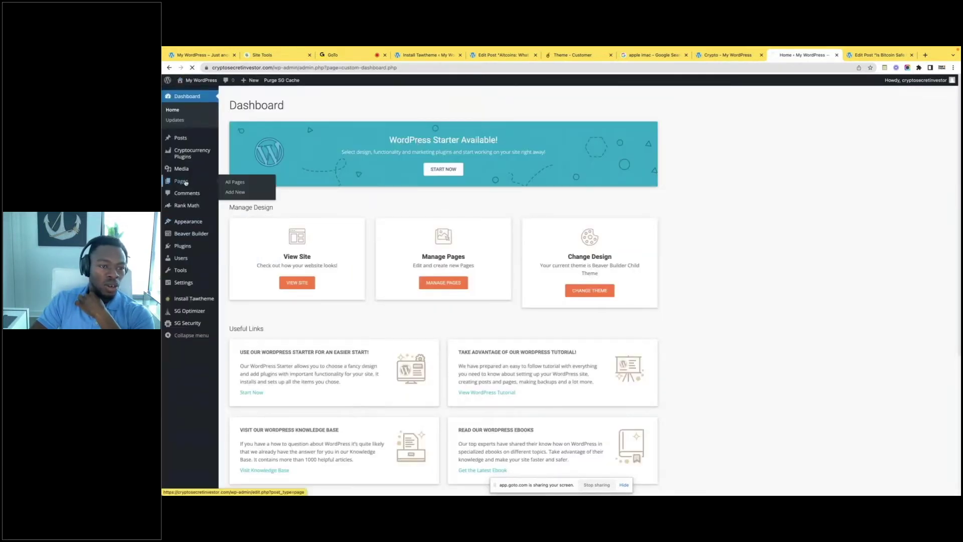
pyautogui.click(238, 185)
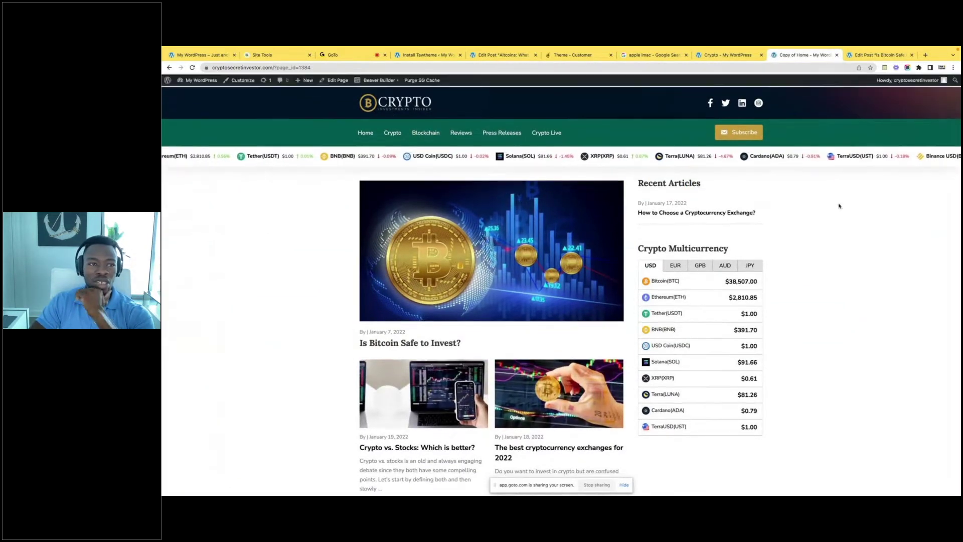
# Return to the dashboard's pages and open the Copy of Home page for editing
pyautogui.moveTo(168, 85)
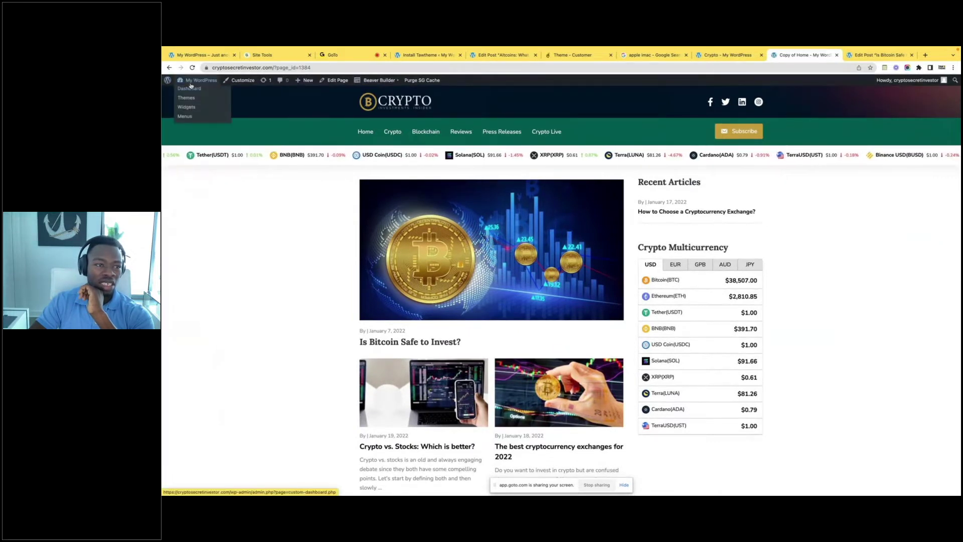
pyautogui.click(184, 92)
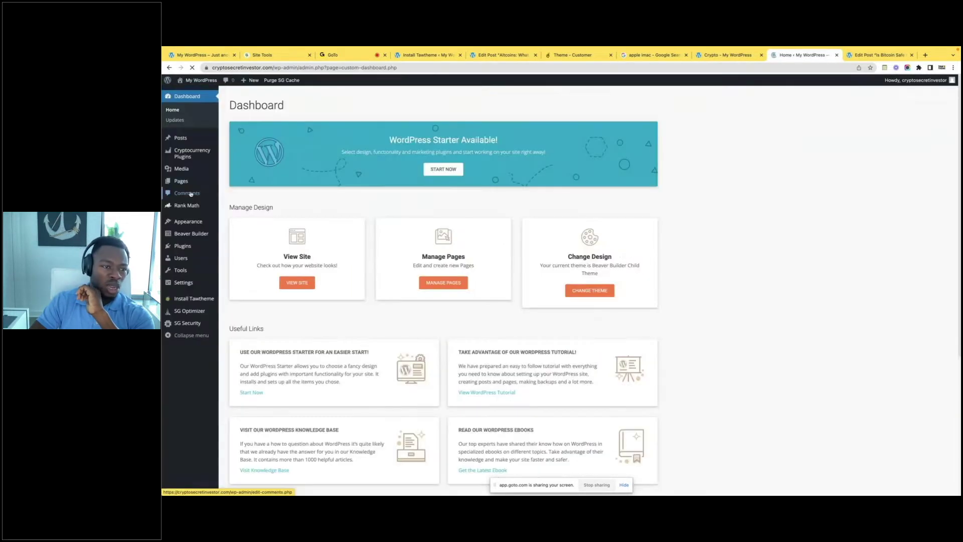
pyautogui.moveTo(185, 183)
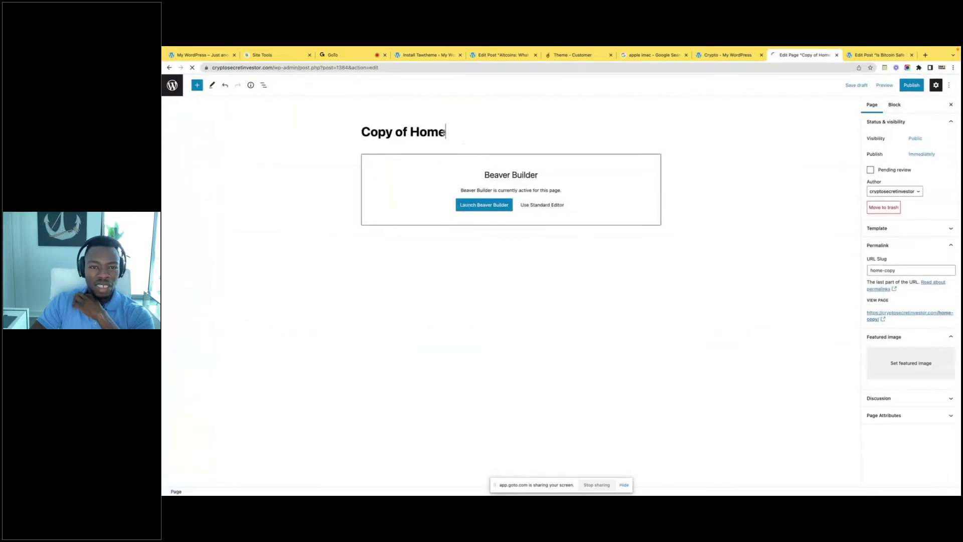
# Rename the Copy of Home page as Gold and set its URL slug to gold
pyautogui.moveTo(448, 133); pyautogui.dragTo(363, 132)
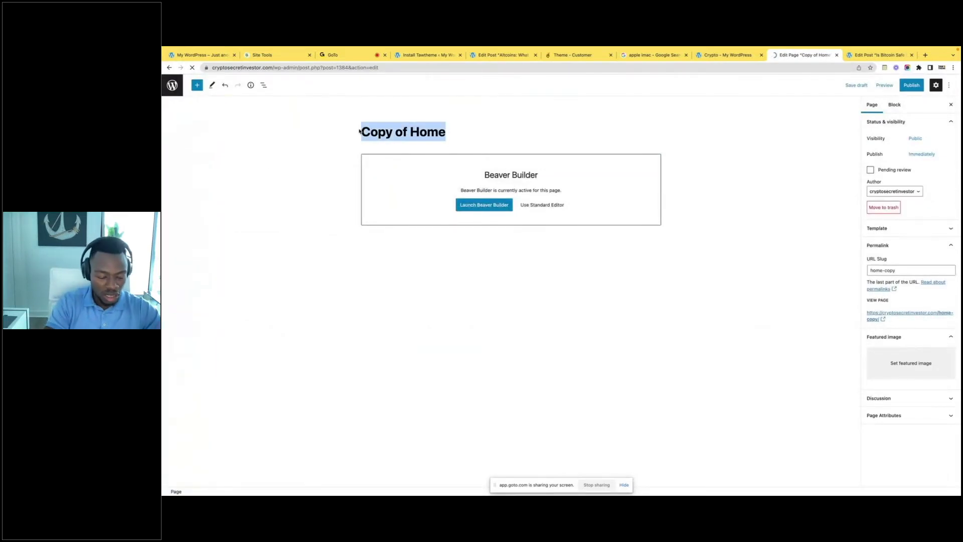
pyautogui.write('Gold')
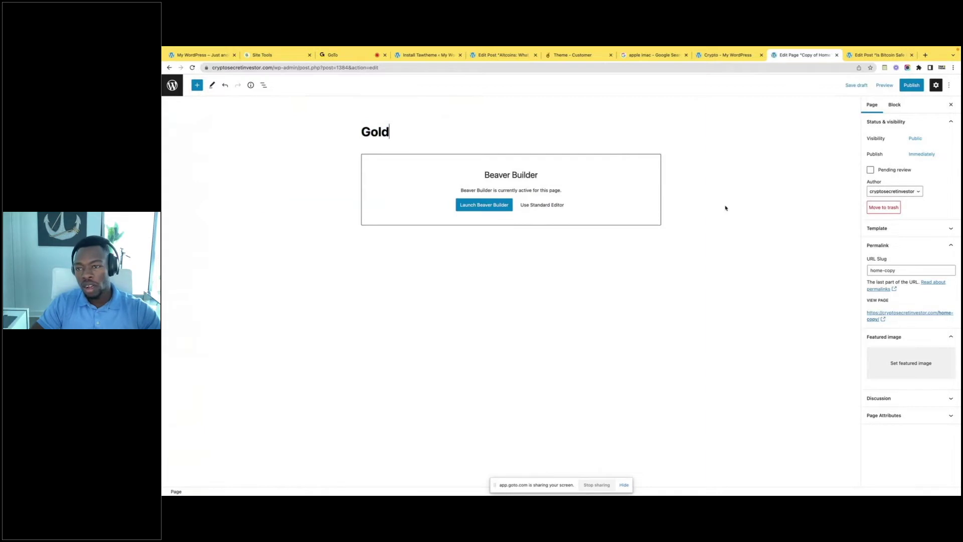
pyautogui.click(898, 273)
pyautogui.write('gold')
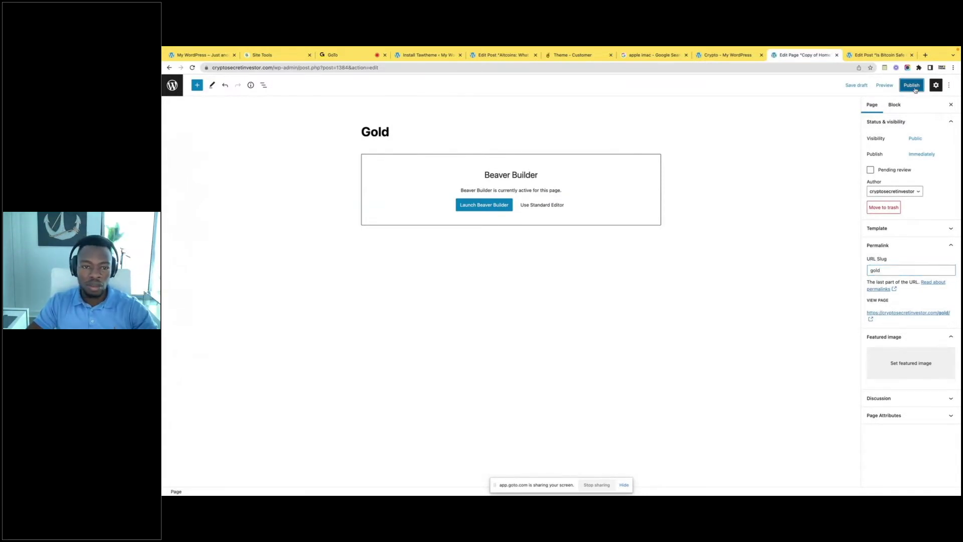
# Publish the Gold page and view it on the live site
pyautogui.click(913, 86)
pyautogui.click(898, 85)
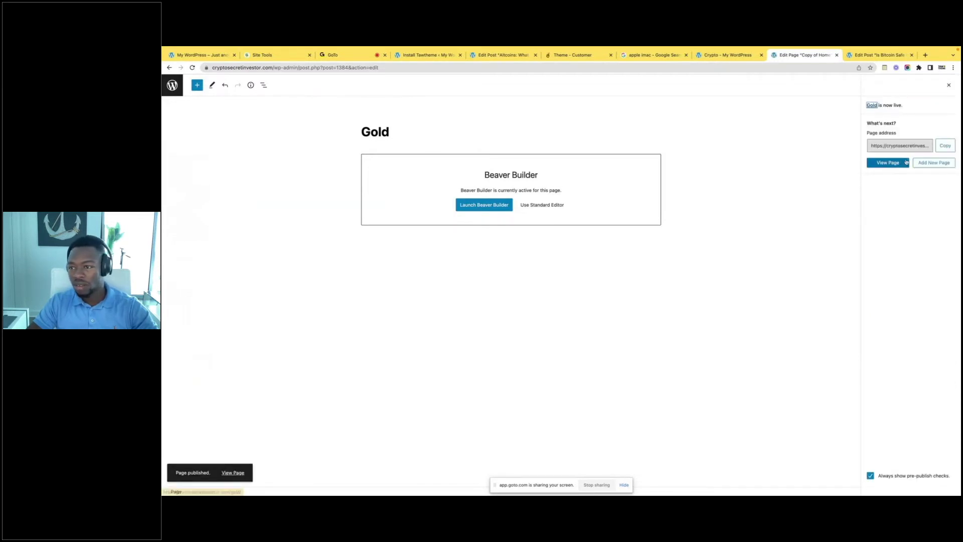
pyautogui.click(890, 163)
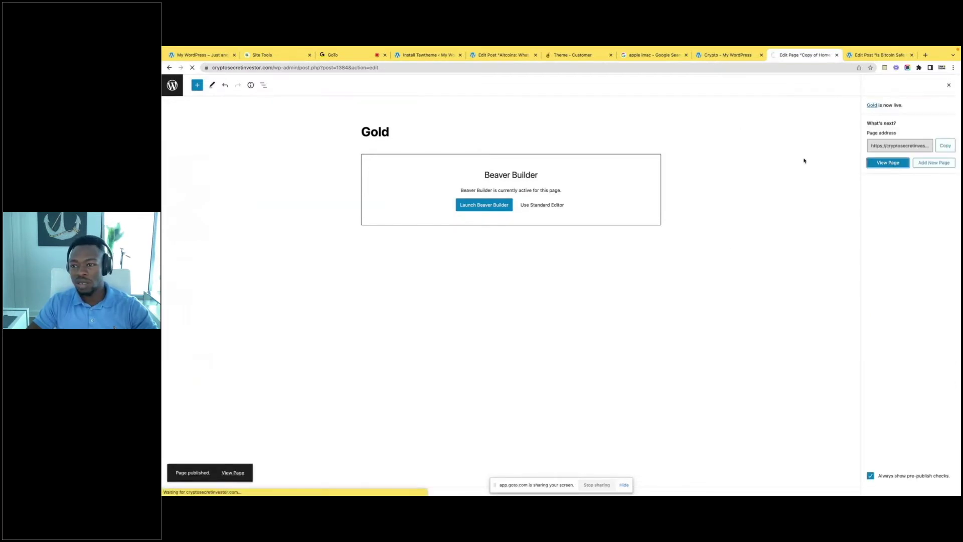
pyautogui.scroll(-1, 531, 290)
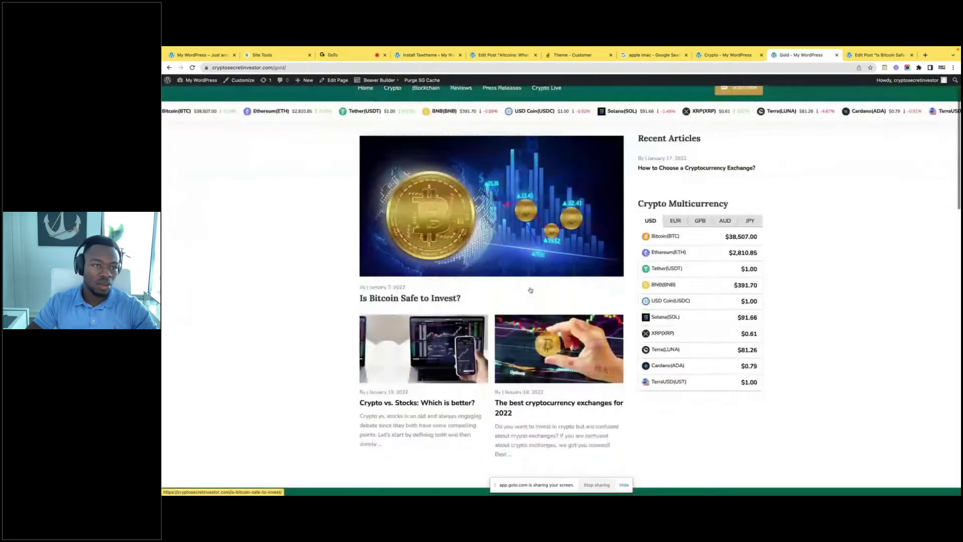
# Look over the live Gold page from its header through the Popular Articles and Blockchain sections
pyautogui.scroll(-3, 531, 290)
pyautogui.scroll(5, 502, 251)
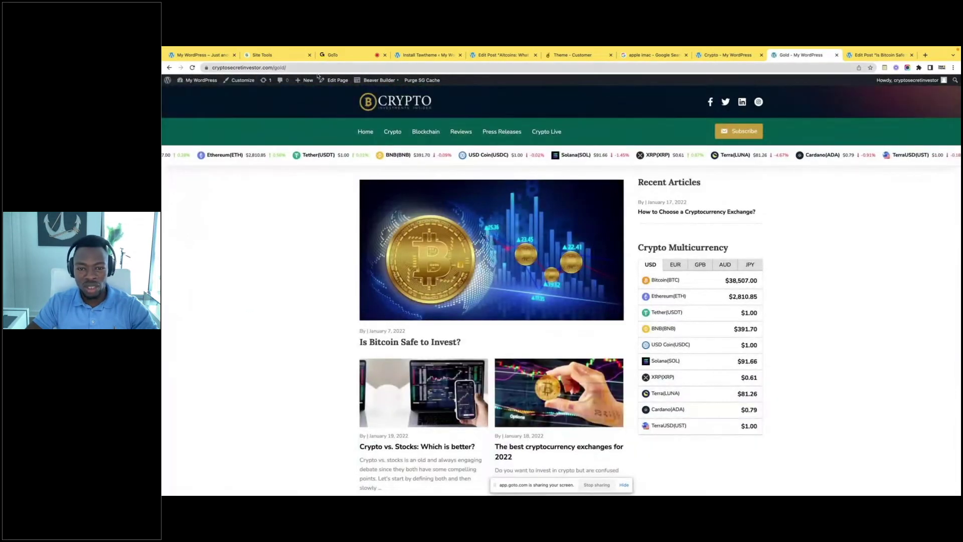
pyautogui.scroll(-3, 530, 394)
pyautogui.scroll(4, 530, 394)
pyautogui.scroll(-8, 531, 393)
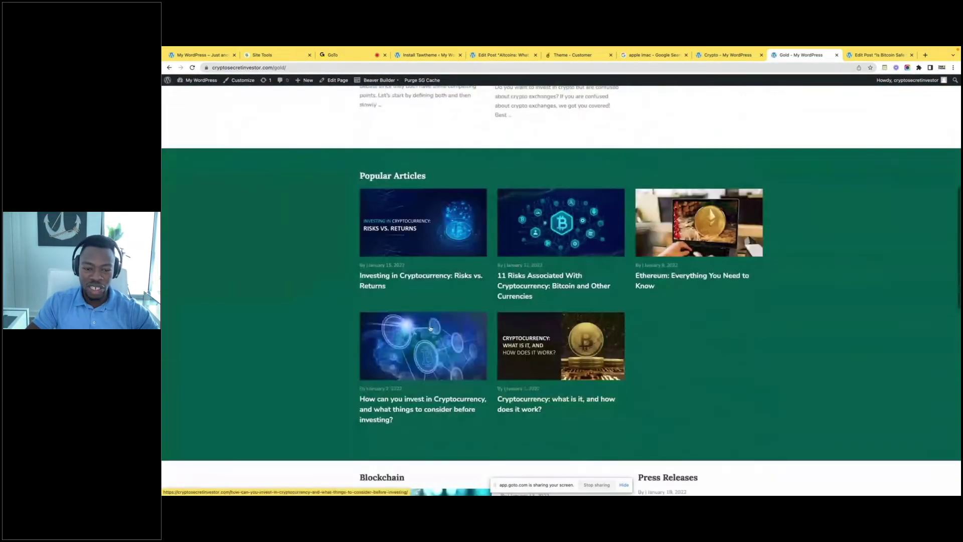
pyautogui.scroll(-6, 546, 309)
pyautogui.scroll(-4, 546, 309)
pyautogui.scroll(15, 545, 312)
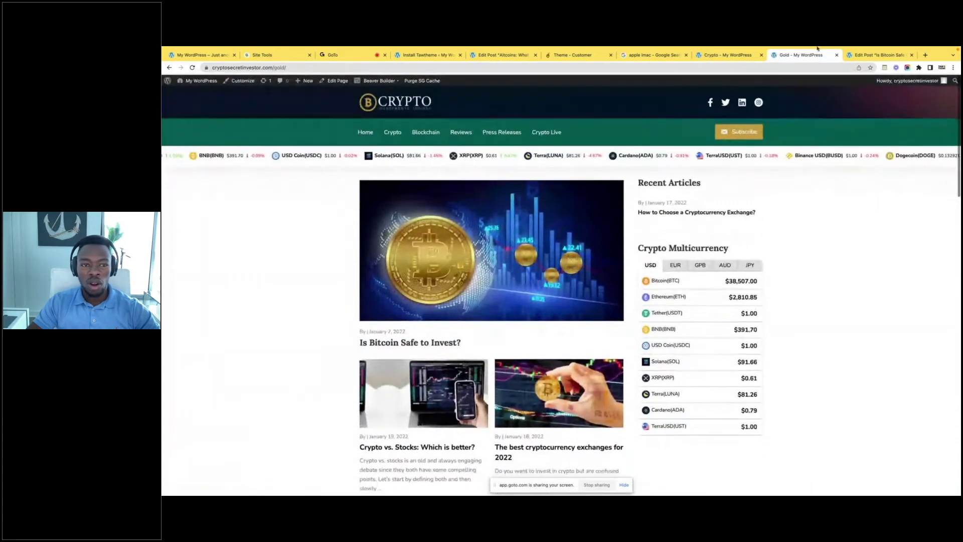
# From the Crypto page, go to the site's menu management and load header-menu for editing
pyautogui.click(729, 74)
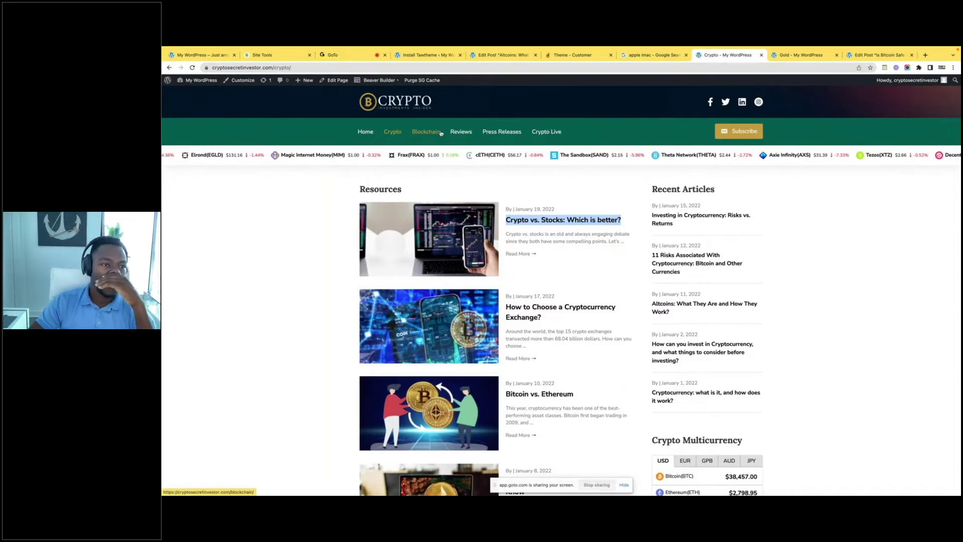
pyautogui.moveTo(189, 82)
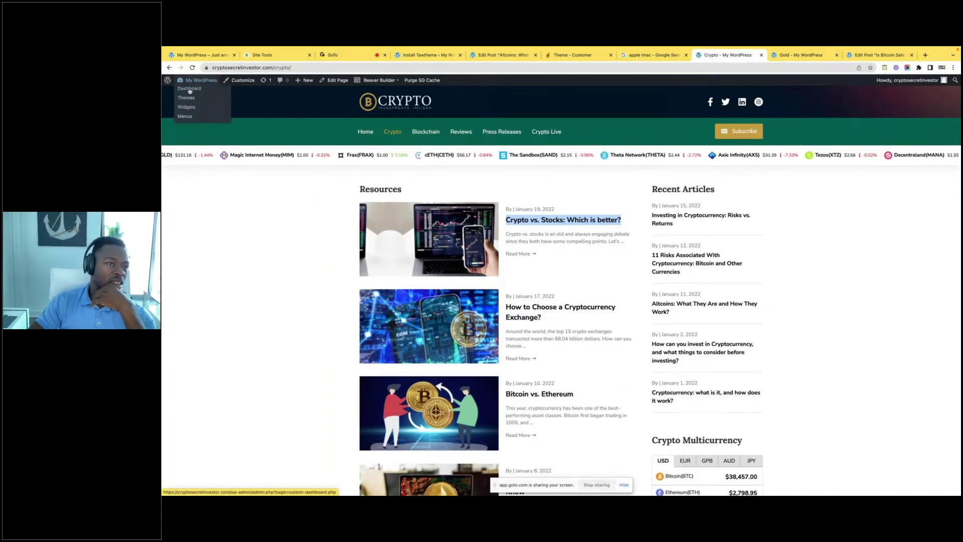
pyautogui.click(185, 117)
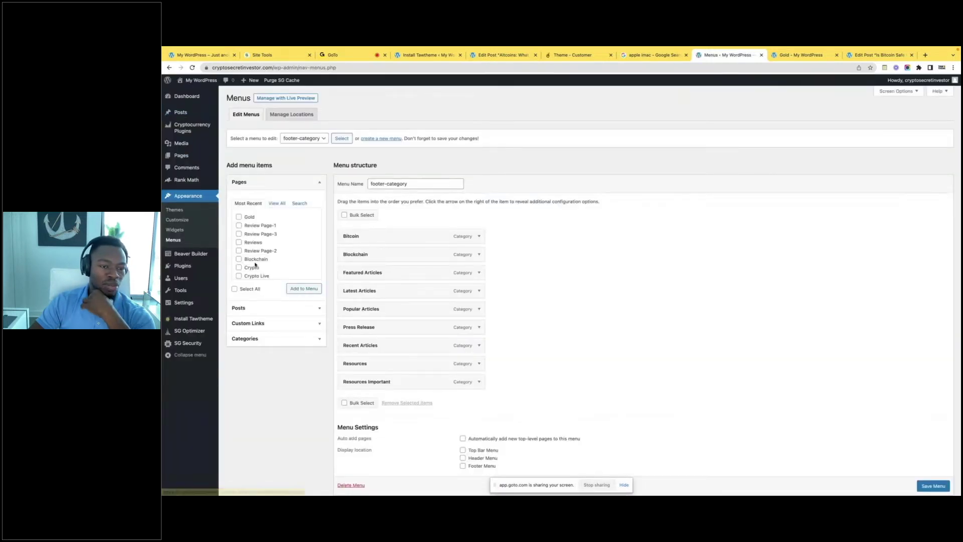
pyautogui.scroll(-2, 276, 245)
pyautogui.scroll(2, 276, 246)
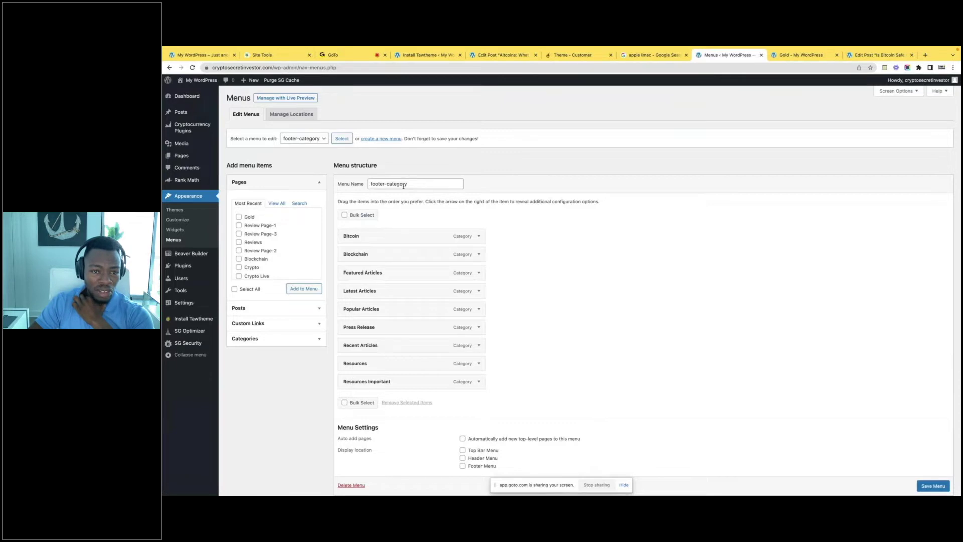
pyautogui.click(320, 140)
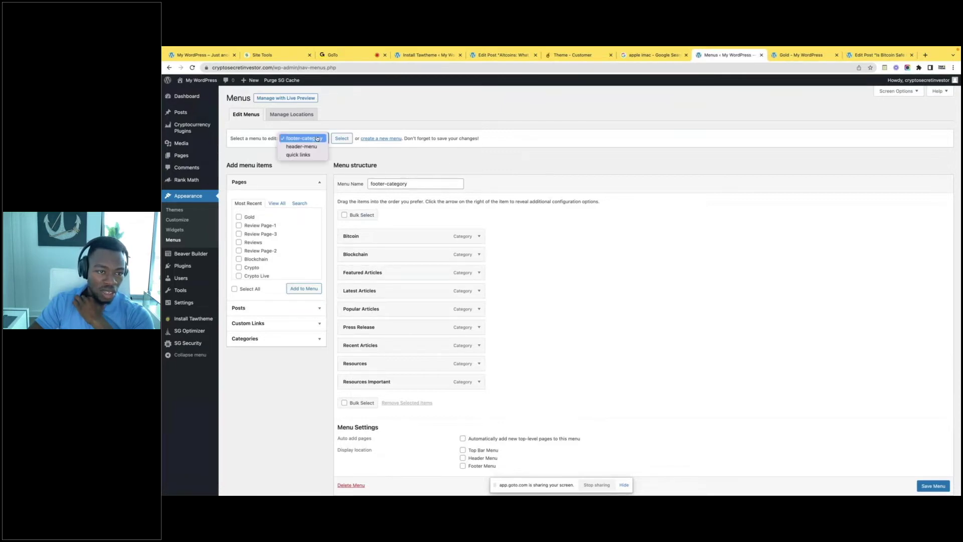
pyautogui.click(308, 147)
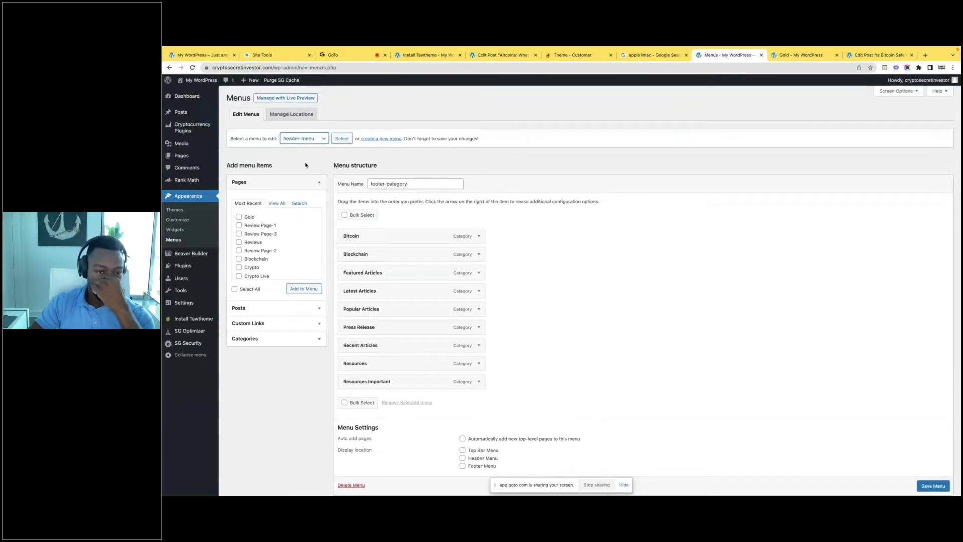
pyautogui.click(340, 140)
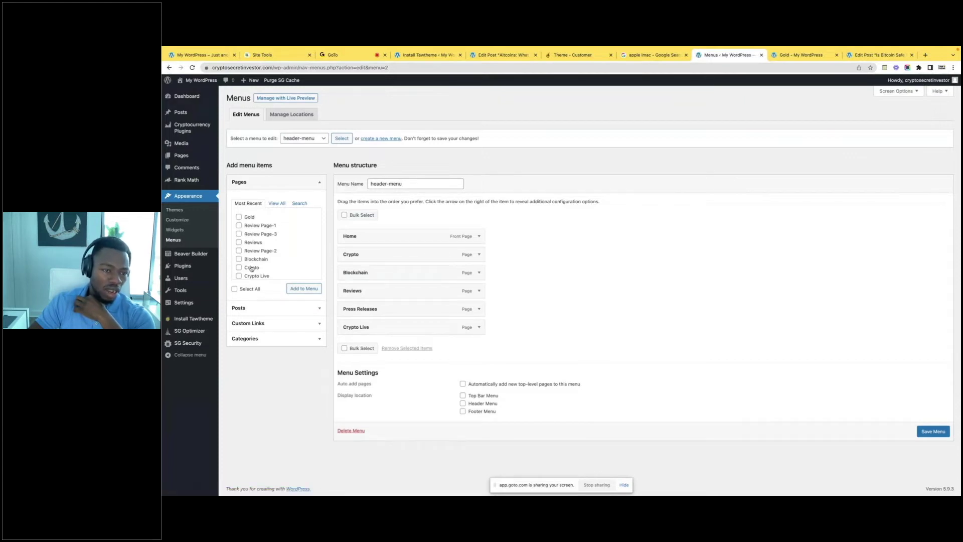
# Add the Gold page to header-menu and place it directly after Crypto
pyautogui.click(239, 217)
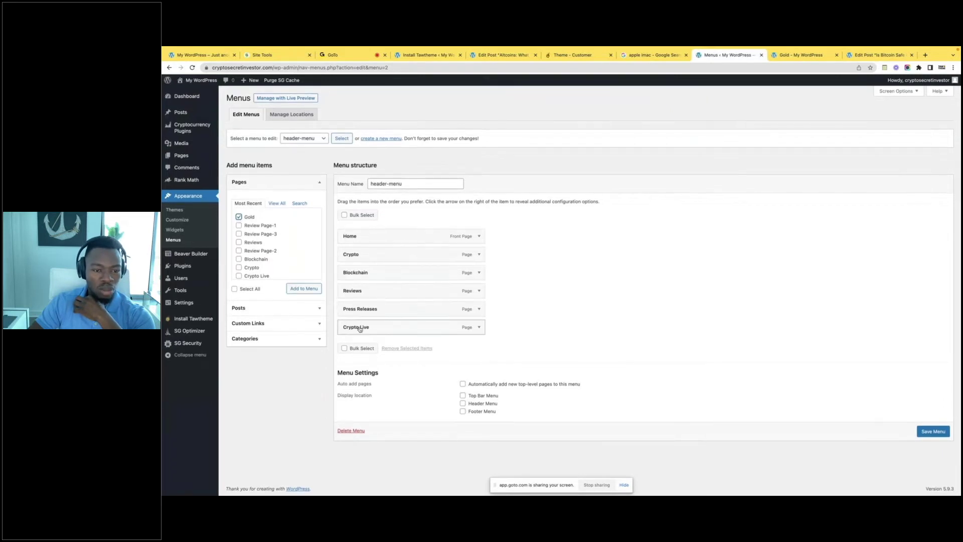
pyautogui.click(304, 289)
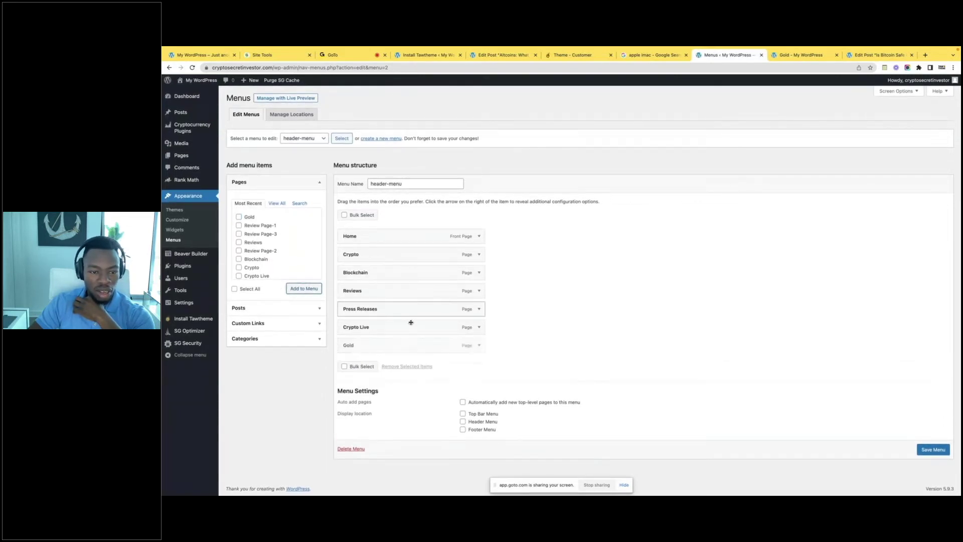
pyautogui.moveTo(391, 349); pyautogui.dragTo(390, 277)
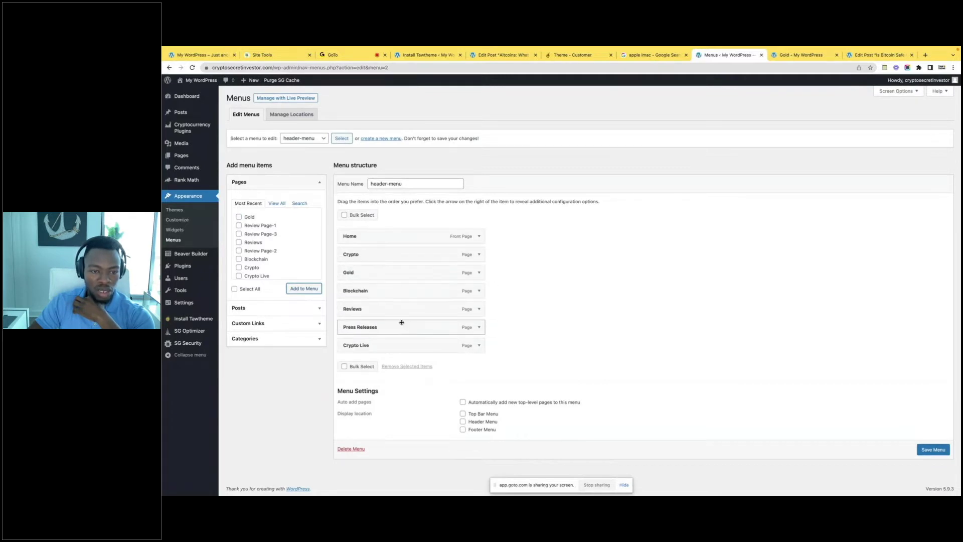
# Remove the Blockchain item from header-menu and save the menu
pyautogui.click(479, 291)
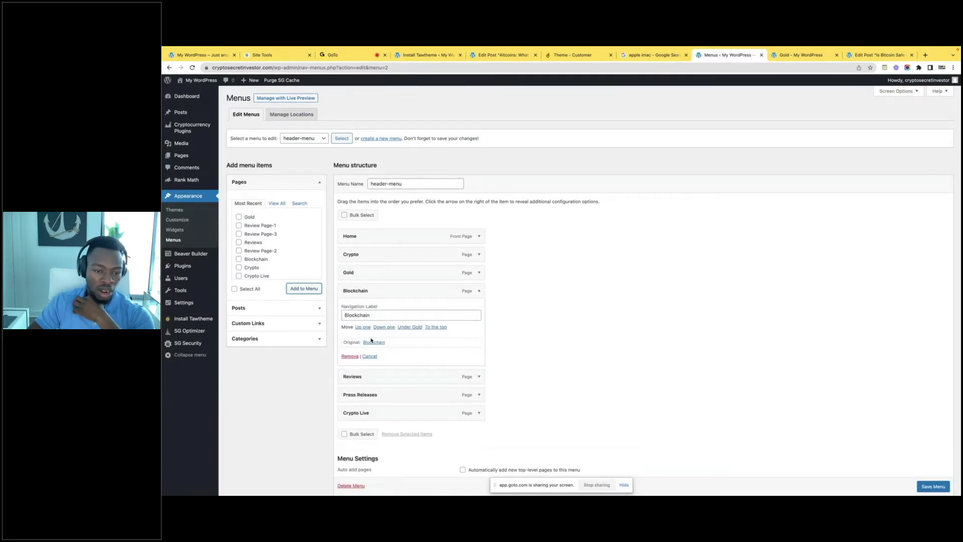
pyautogui.click(351, 356)
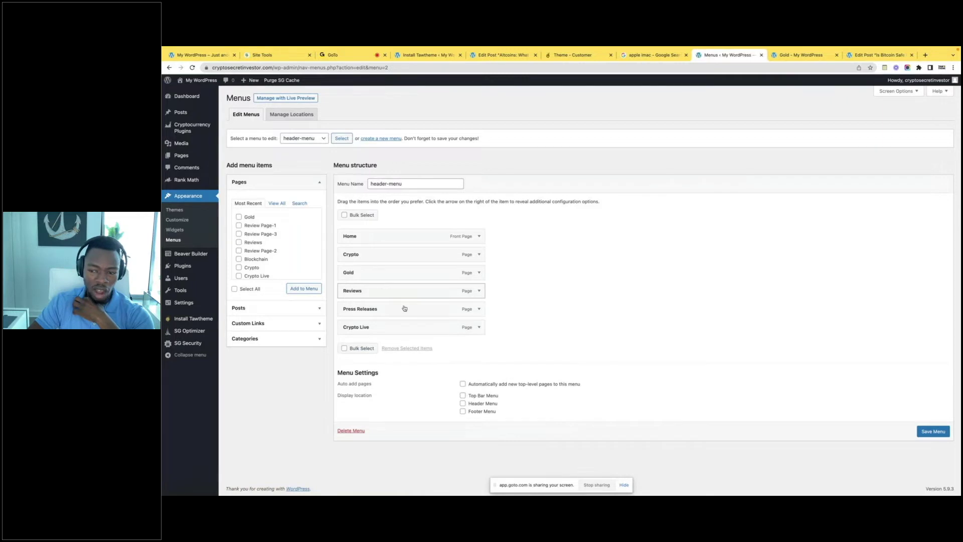
pyautogui.click(934, 431)
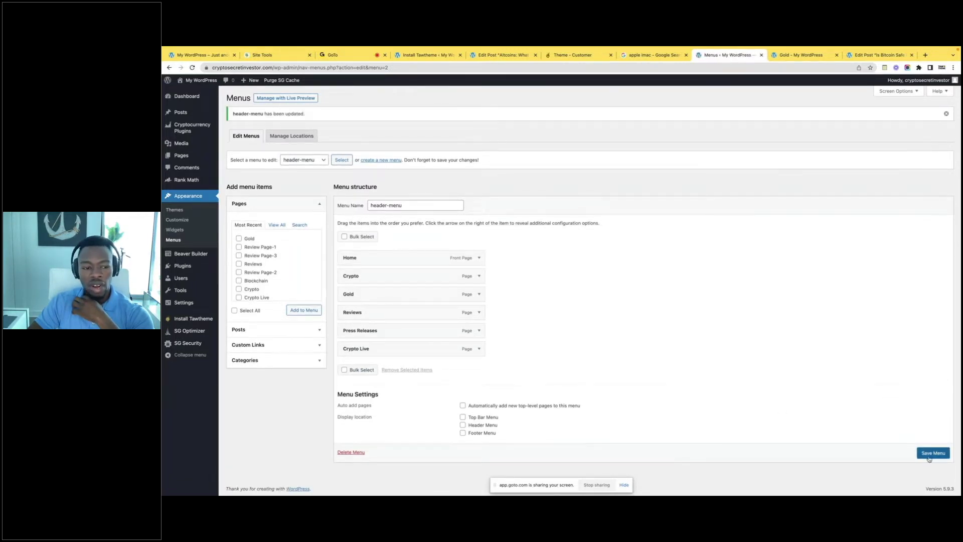
pyautogui.click(934, 453)
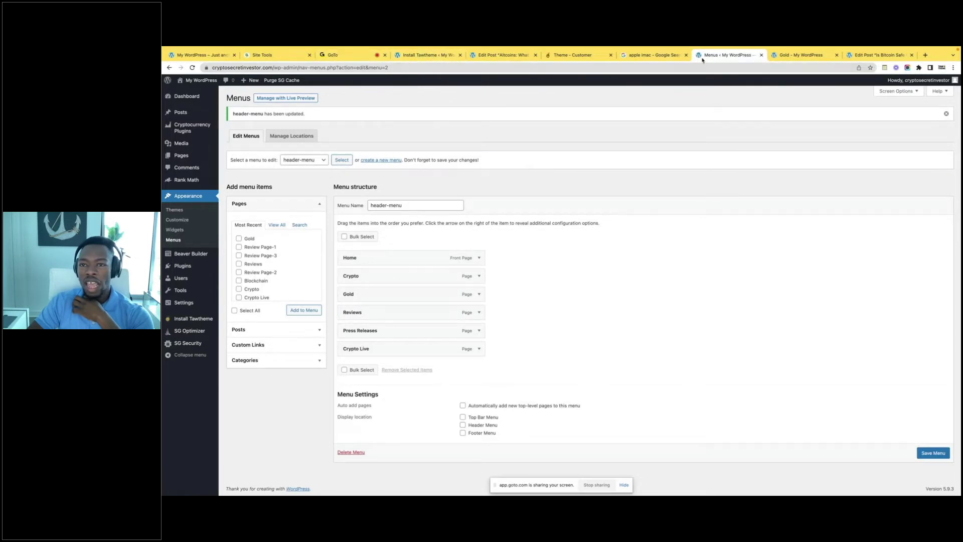
# Return to the live site and load its root address without the gold slug to check the header navigation
pyautogui.click(817, 55)
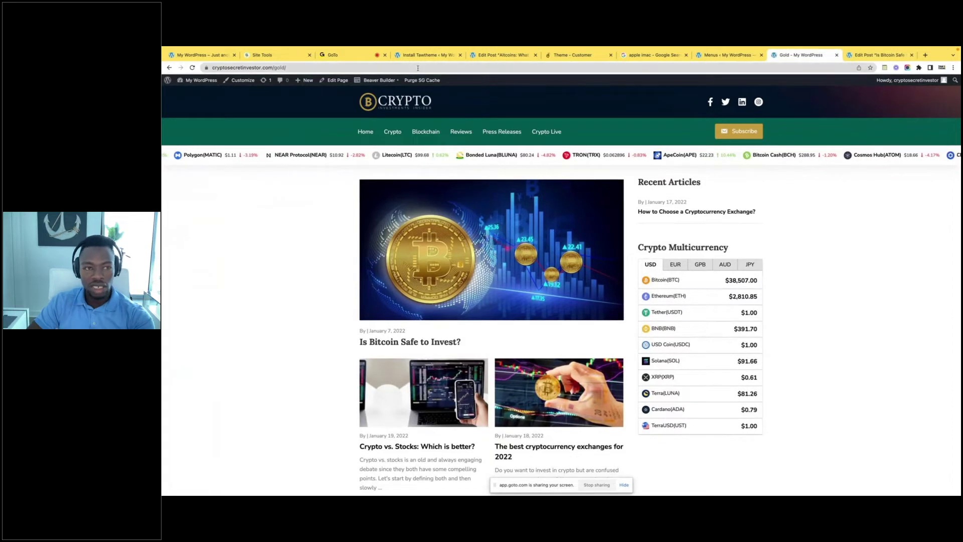
pyautogui.click(419, 68)
pyautogui.click(264, 67)
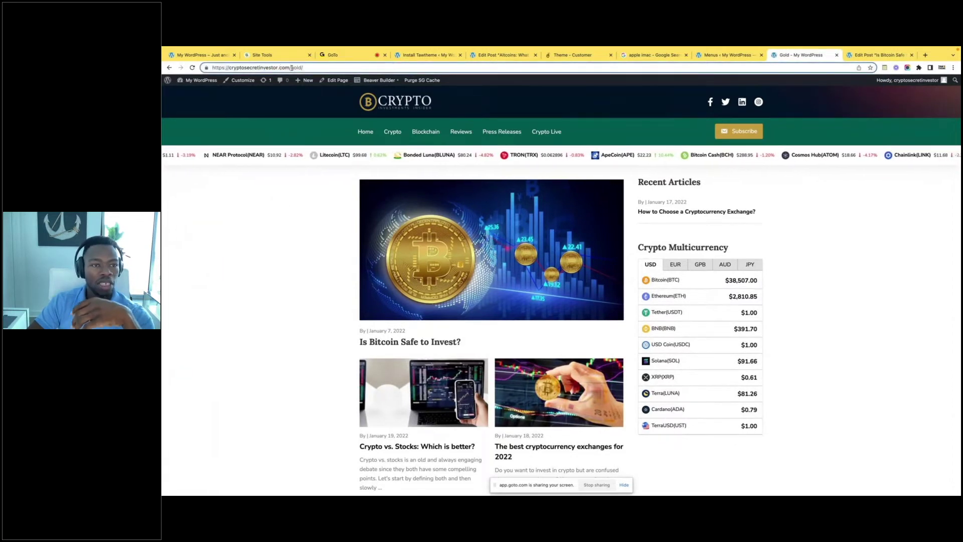
pyautogui.moveTo(353, 81)
pyautogui.press('BackSpace')
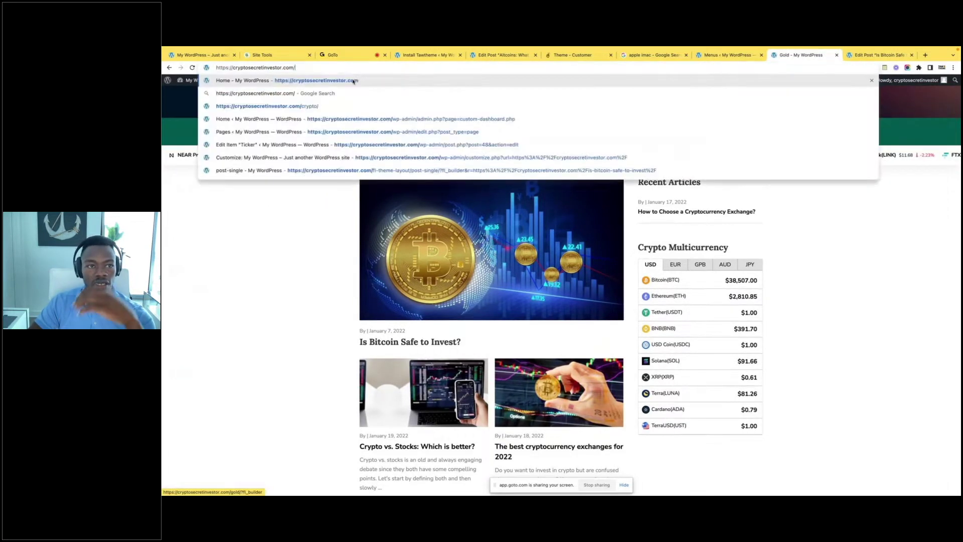
pyautogui.press('Return')
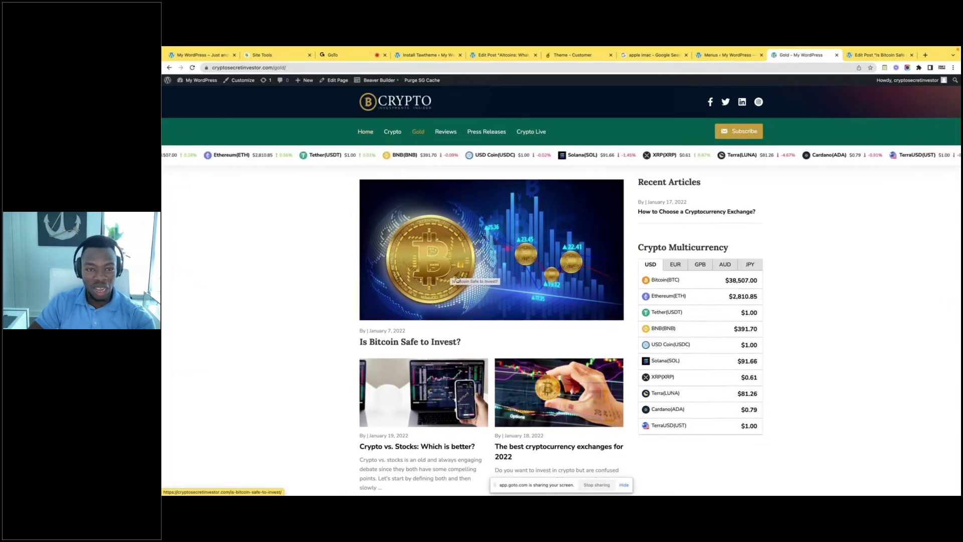
# Visit the Home and Gold pages through the site navigation, and open the Gold page in Beaver Builder
pyautogui.click(365, 132)
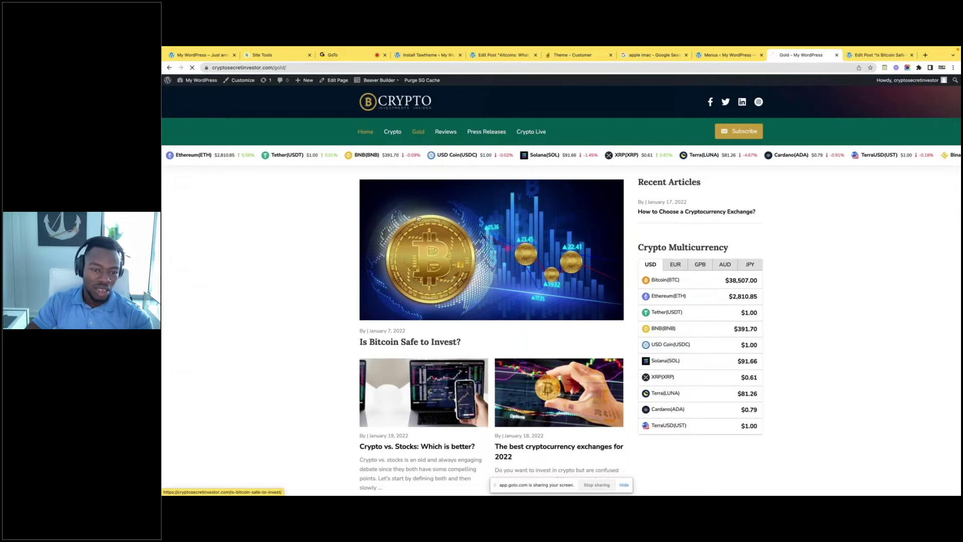
pyautogui.scroll(-3, 409, 282)
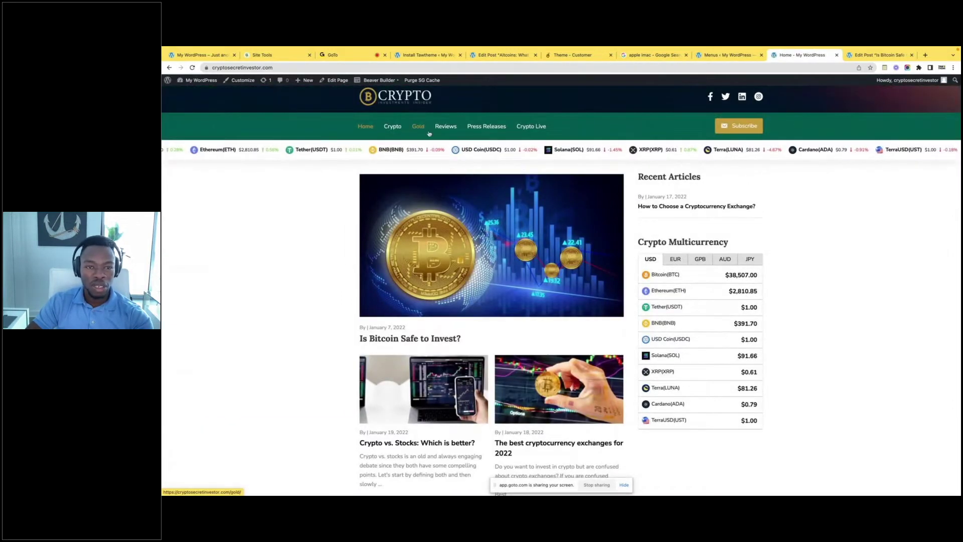
pyautogui.click(418, 125)
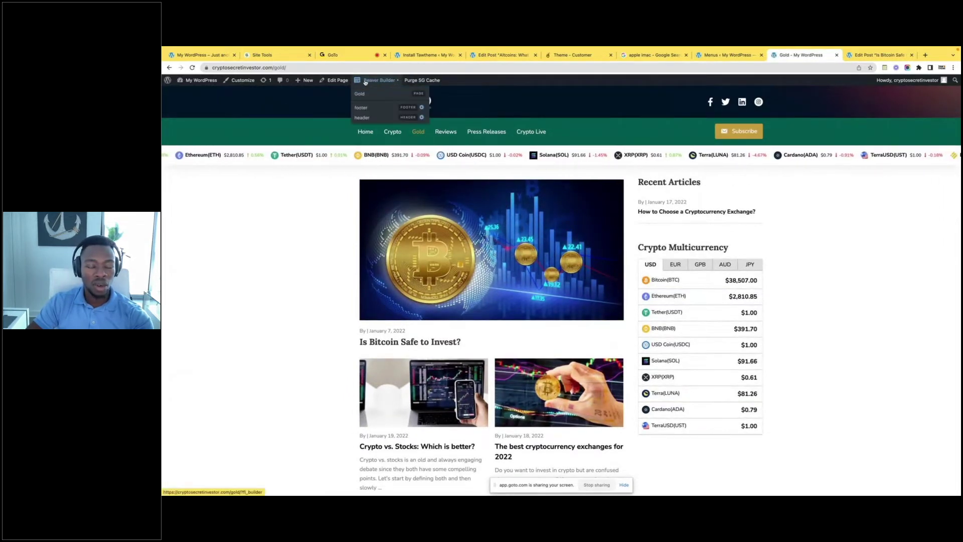
pyautogui.click(364, 94)
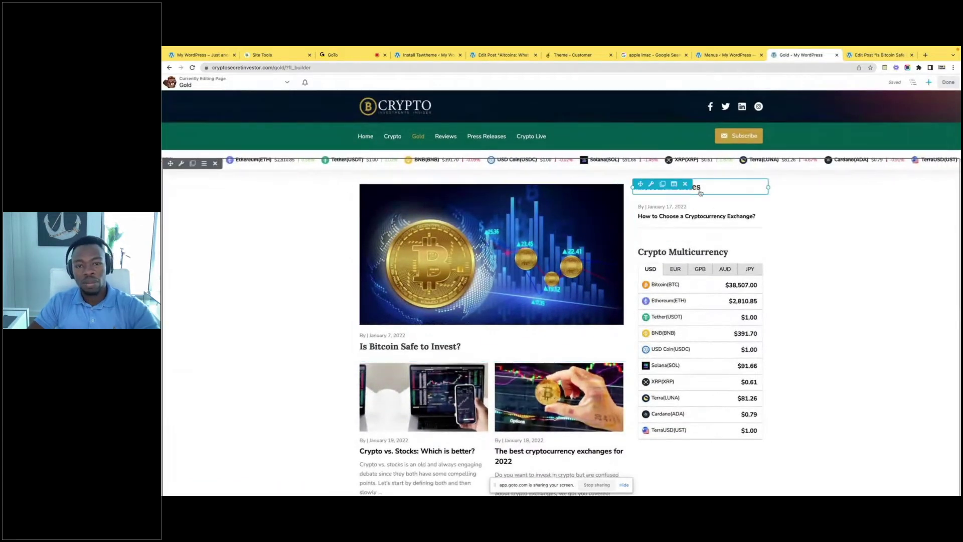
# Change the Recent Articles sidebar heading on the Gold page to "Gold Company Reviews"
pyautogui.click(702, 189)
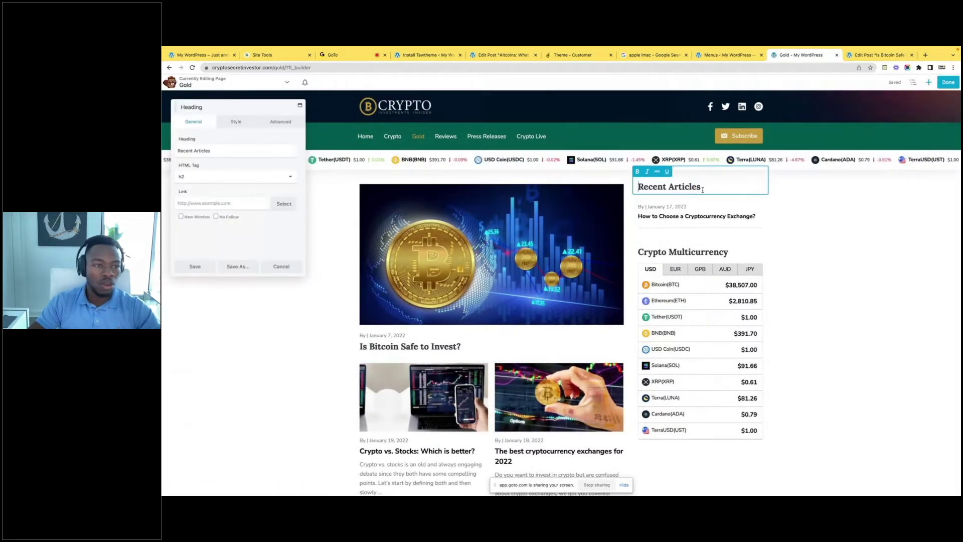
pyautogui.tripleClick(250, 151)
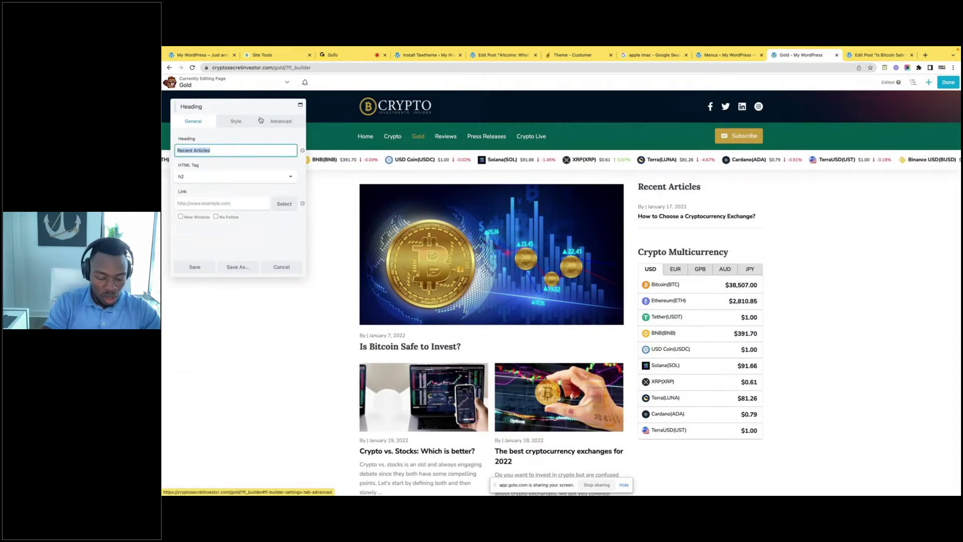
pyautogui.write('Go')
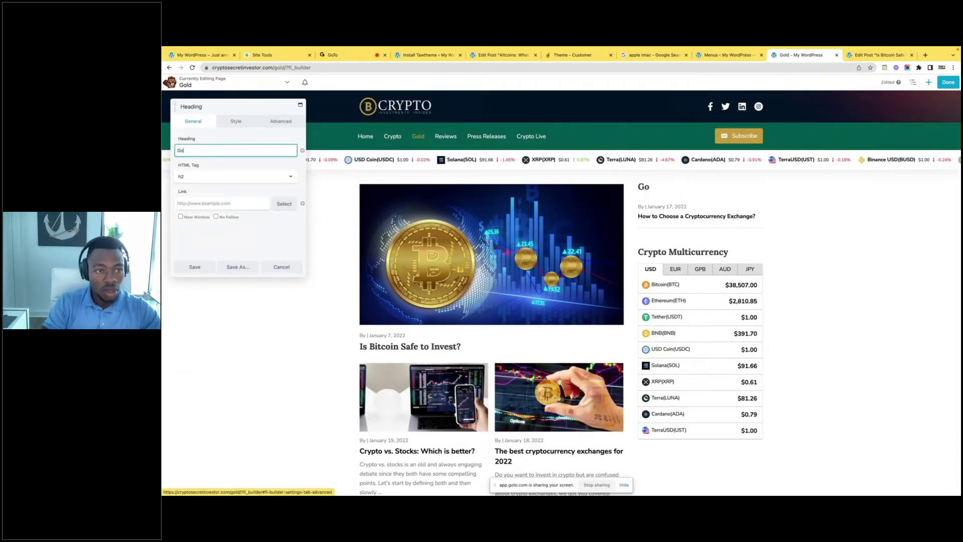
pyautogui.write('ld C')
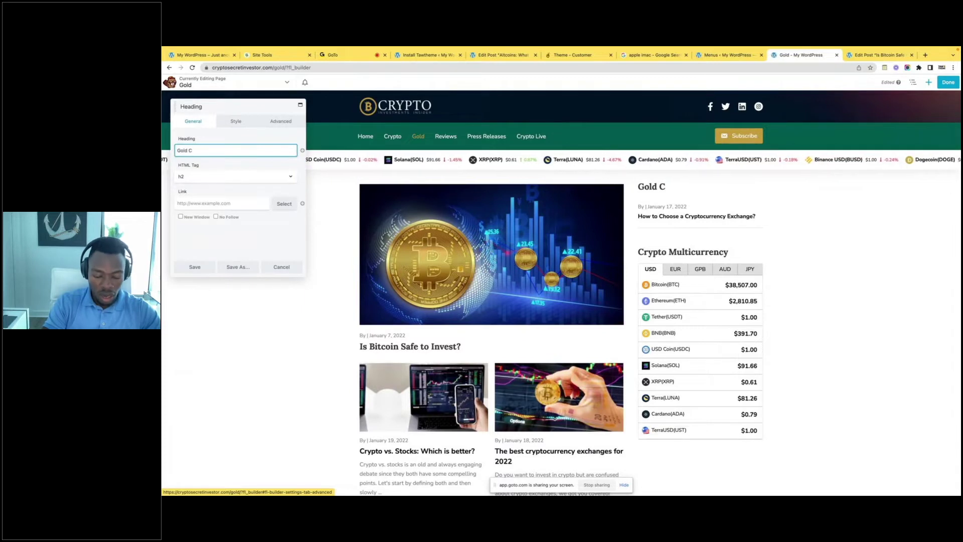
pyautogui.write('om')
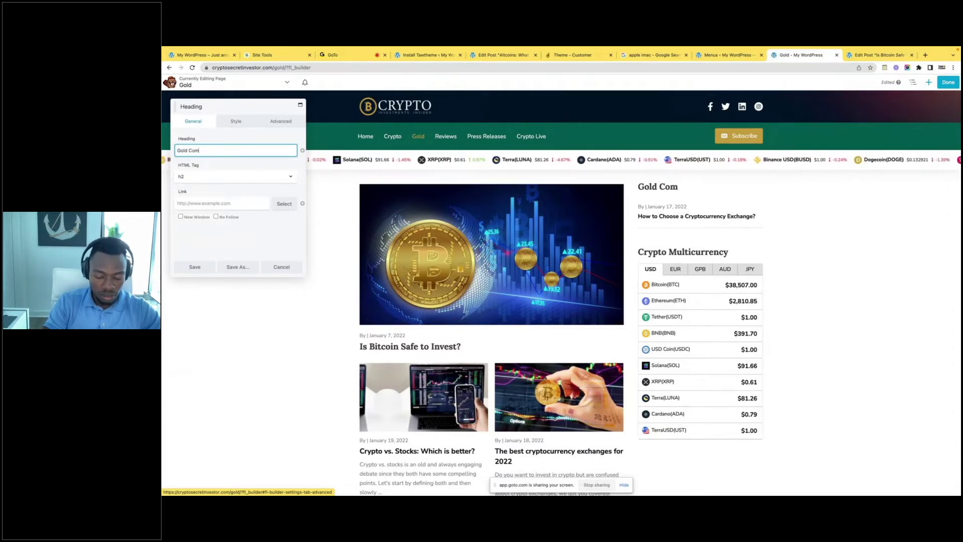
pyautogui.write('pani')
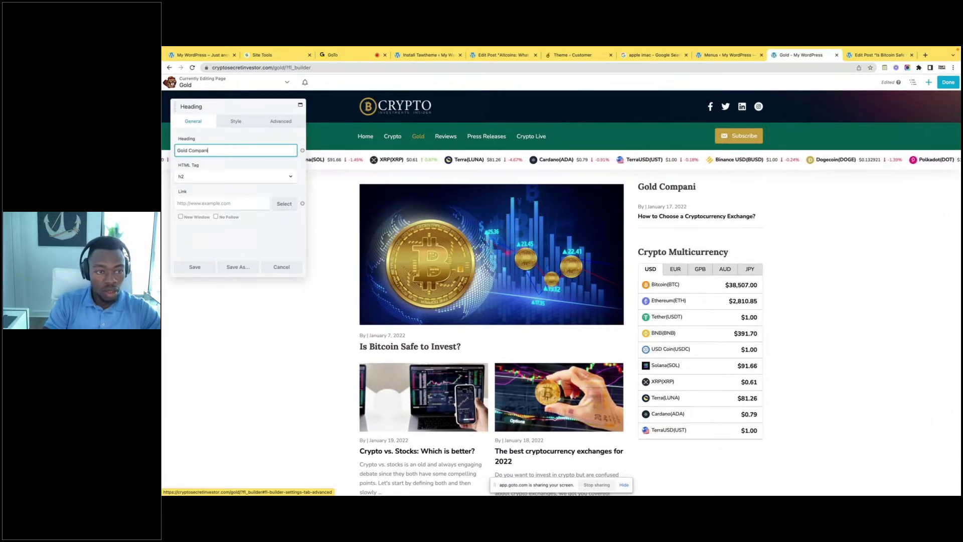
pyautogui.press('BackSpace')
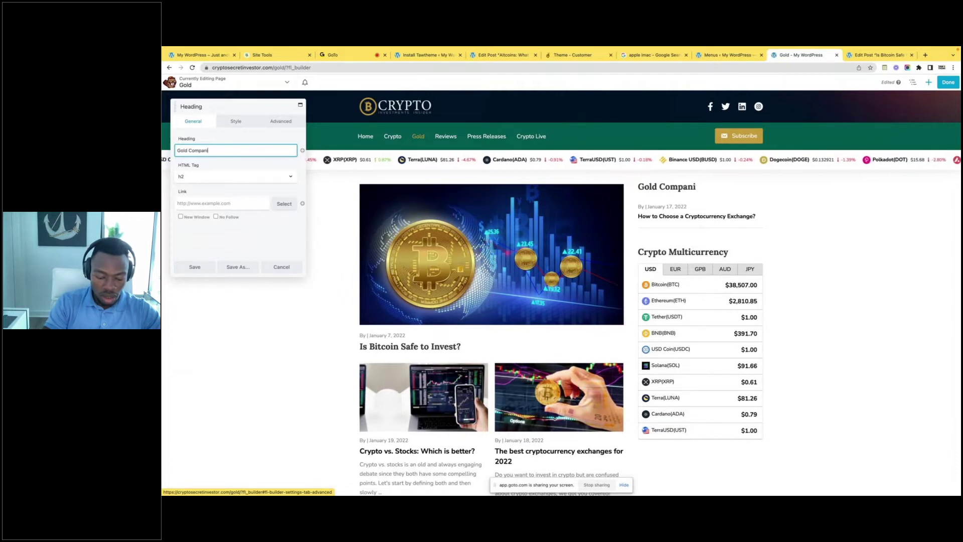
pyautogui.write('y Re')
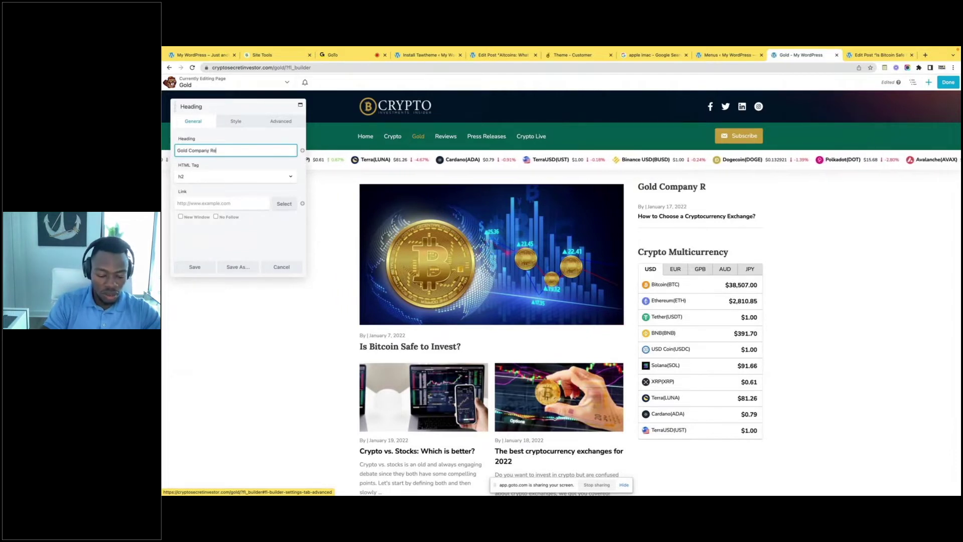
pyautogui.write('views')
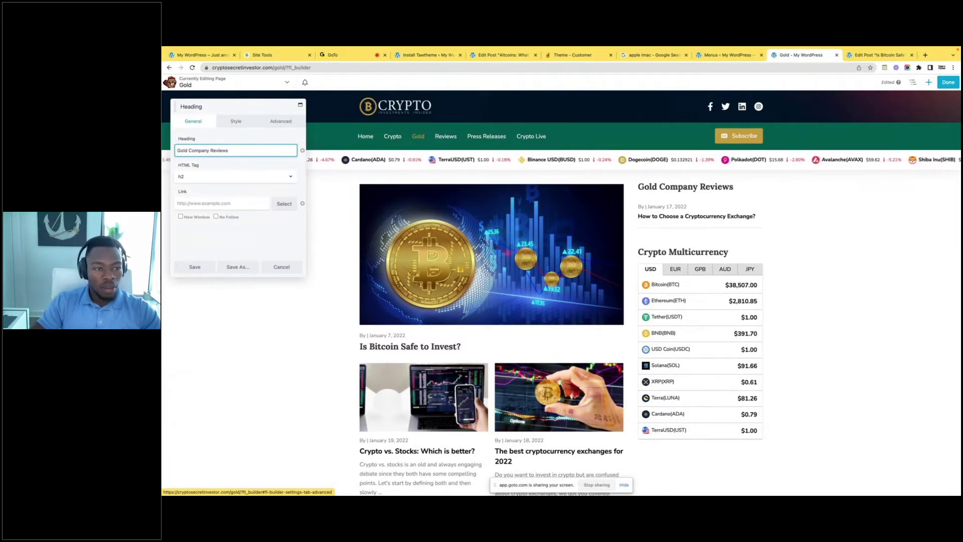
# Set the Gold Company Reviews heading's HTML tag to h1 and save the heading settings
pyautogui.click(247, 177)
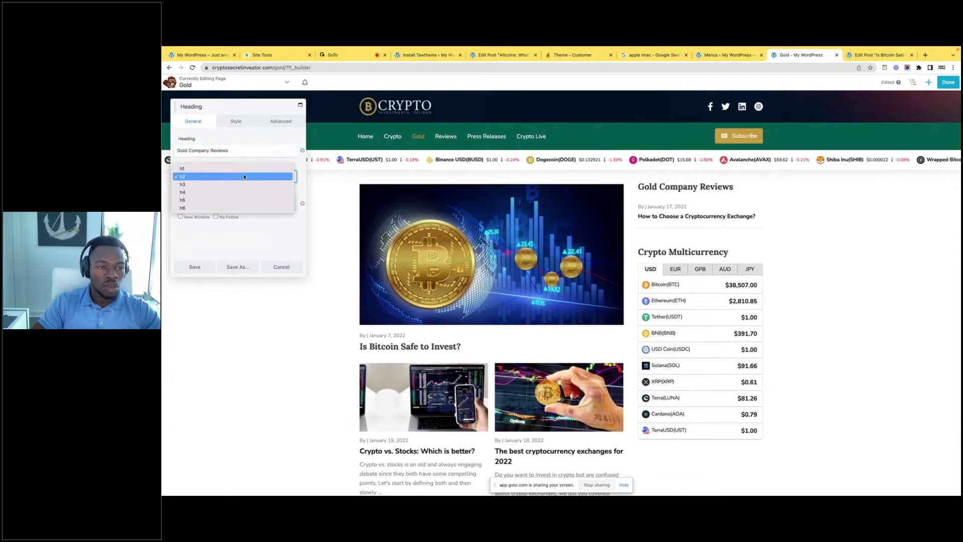
pyautogui.click(247, 172)
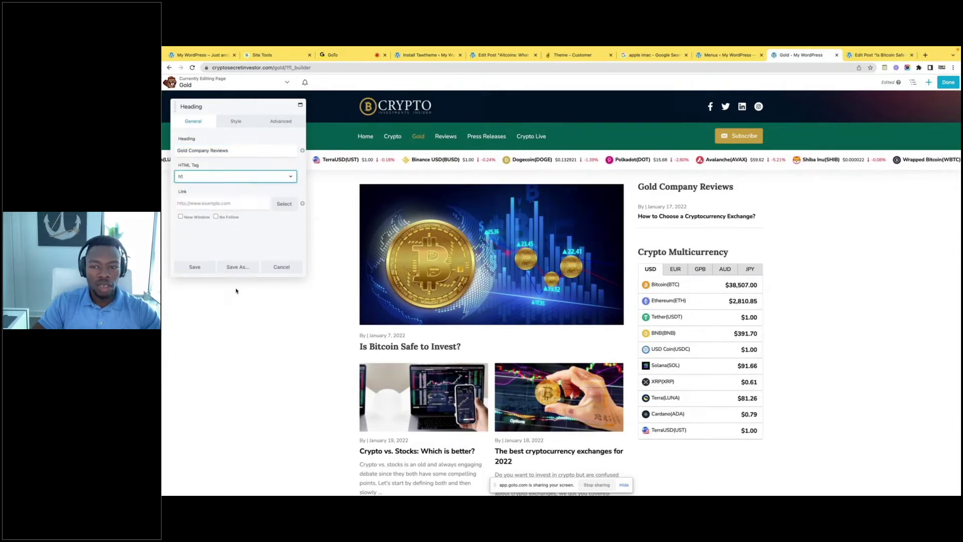
pyautogui.click(194, 266)
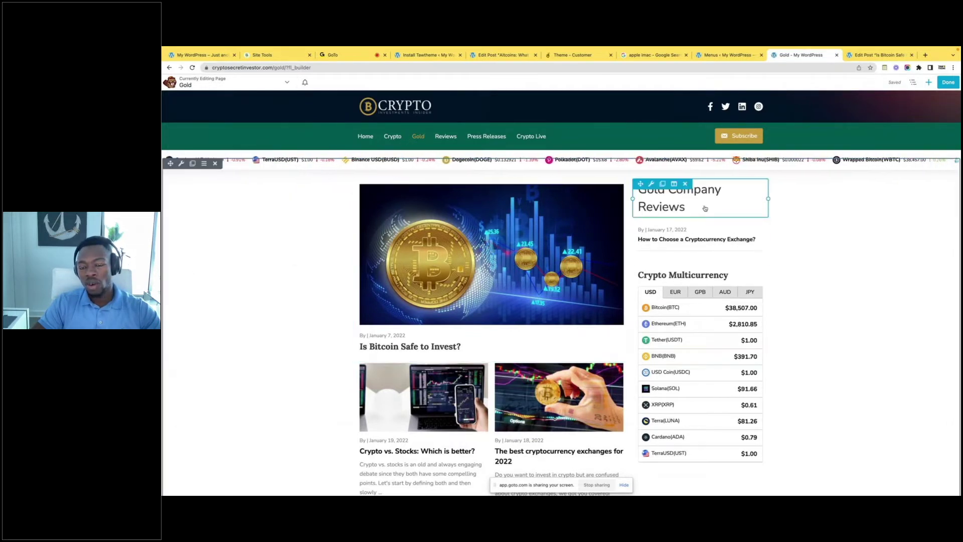
# Reopen the Gold Company Reviews heading, set its HTML tag back to h2, and save it
pyautogui.click(691, 204)
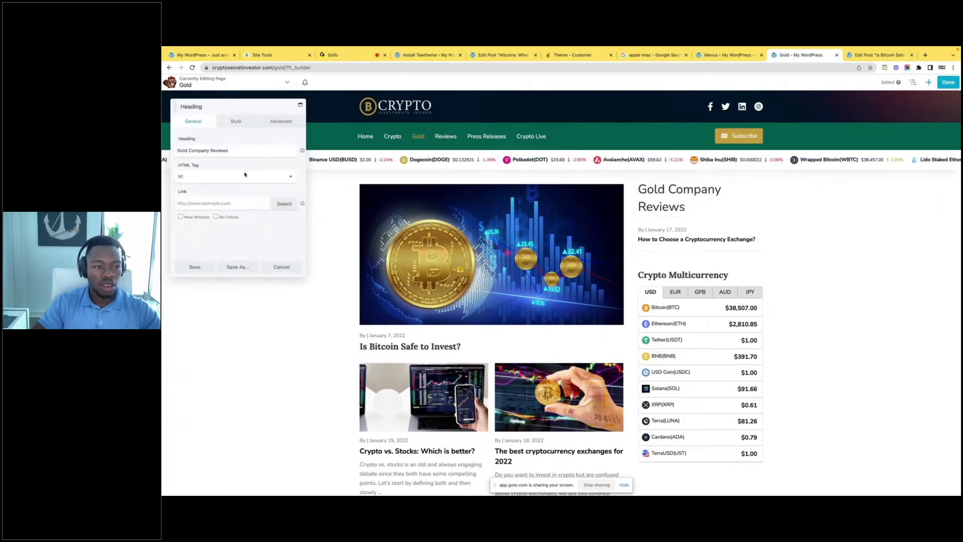
pyautogui.click(224, 177)
pyautogui.click(221, 185)
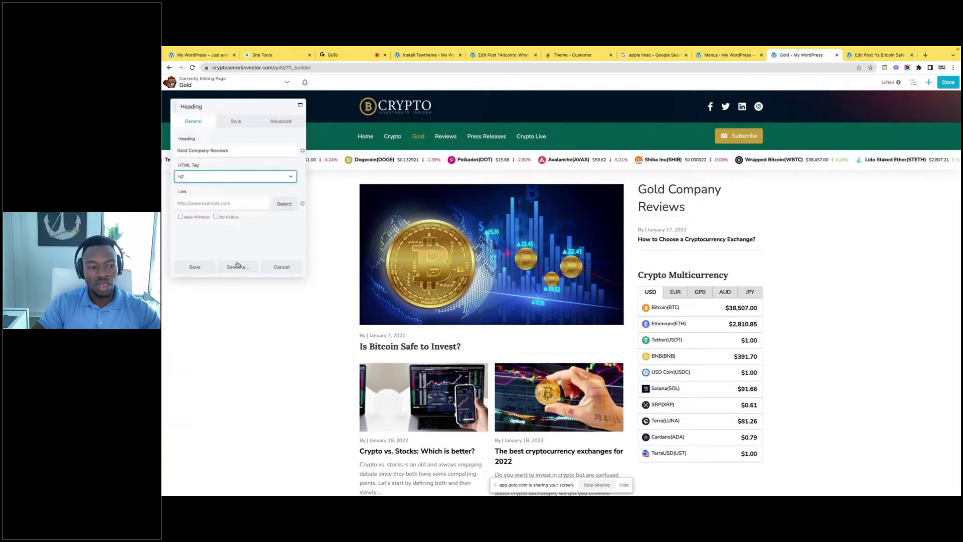
pyautogui.click(195, 267)
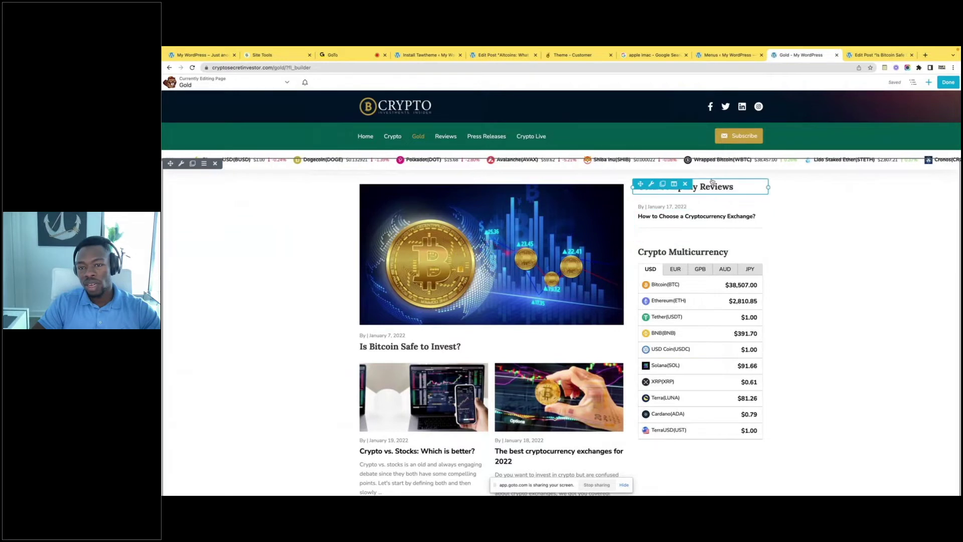
# Examine the color and font options in the Gold Company Reviews heading's style settings, and close them without saving
pyautogui.click(735, 194)
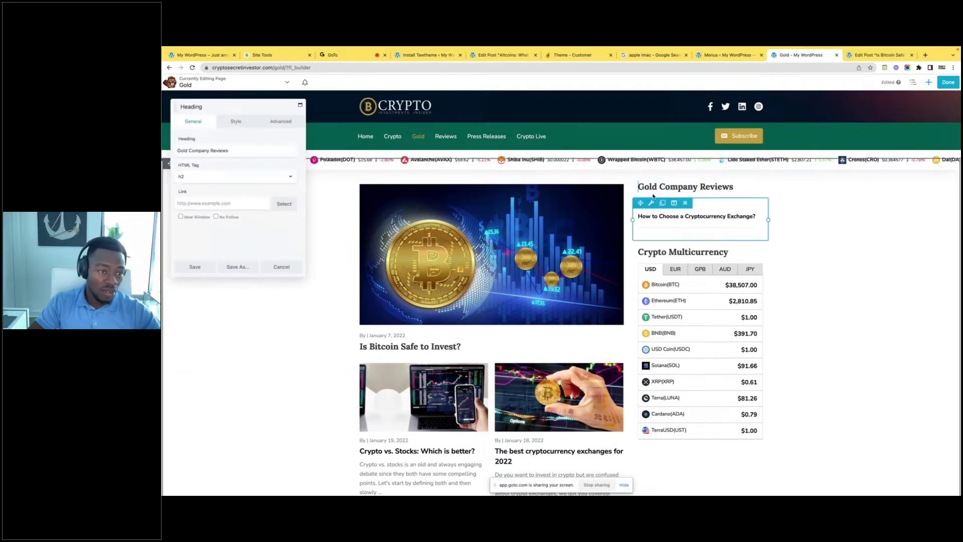
pyautogui.scroll(-1, 208, 191)
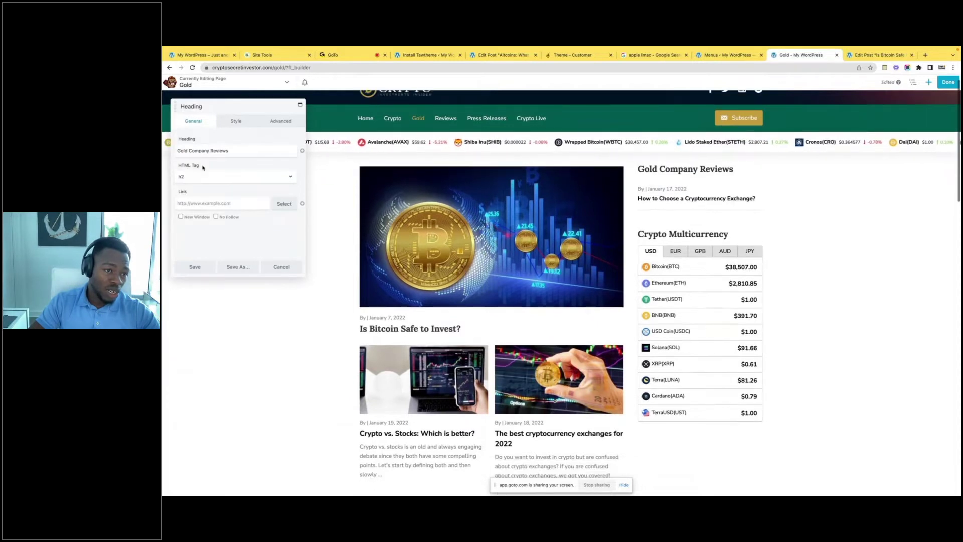
pyautogui.click(235, 121)
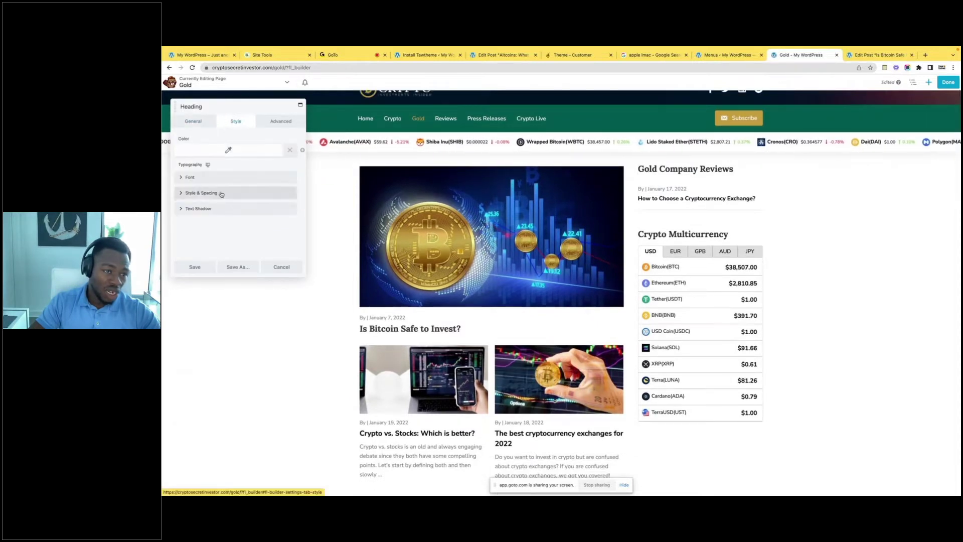
pyautogui.click(180, 178)
pyautogui.scroll(-1, 212, 202)
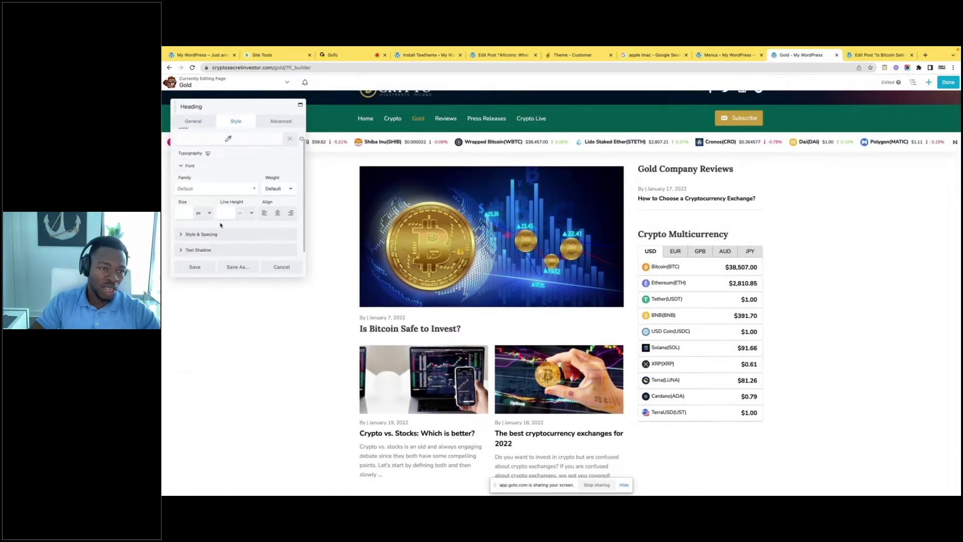
pyautogui.scroll(-1, 220, 224)
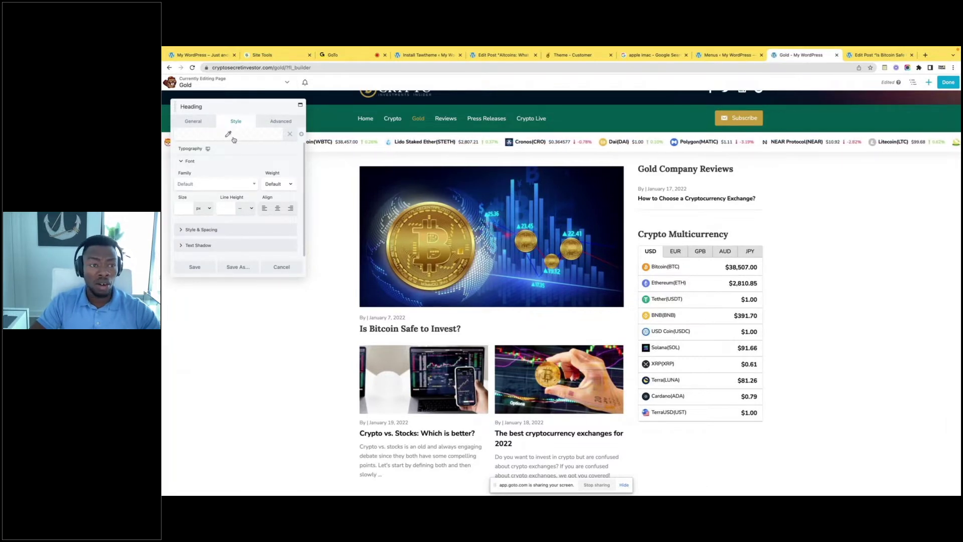
pyautogui.click(282, 266)
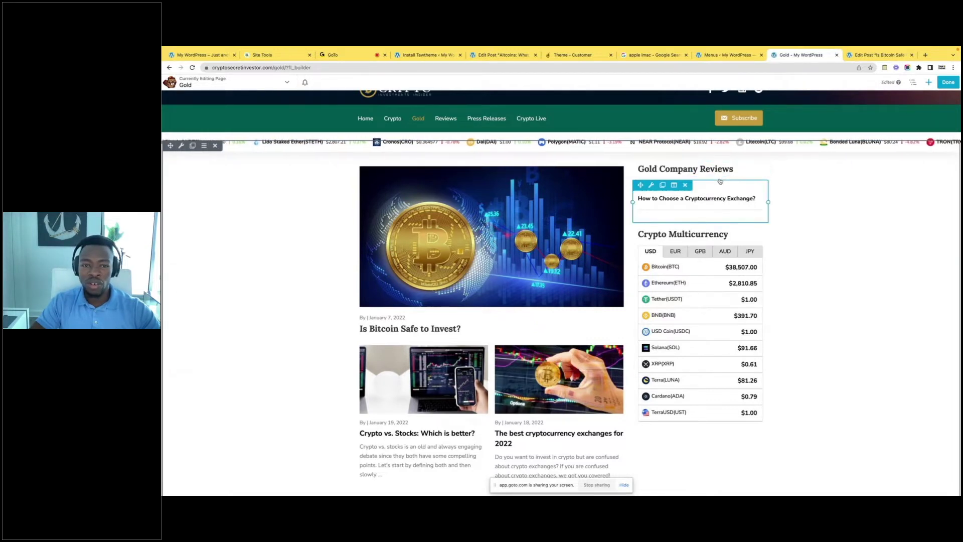
# Remove the Latest Articles category from the query filter of the posts module showing "Is Bitcoin Safe to Invest?"
pyautogui.scroll(1, 716, 189)
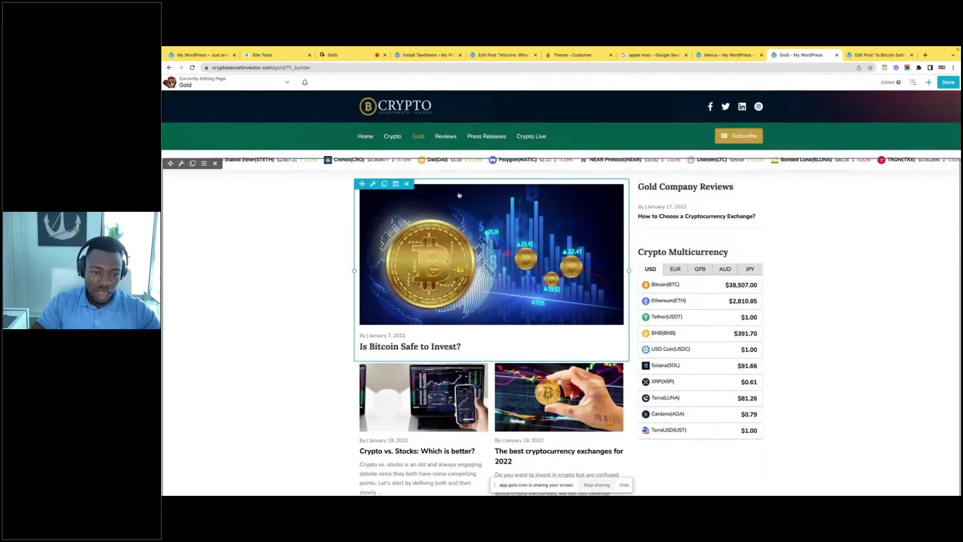
pyautogui.click(447, 341)
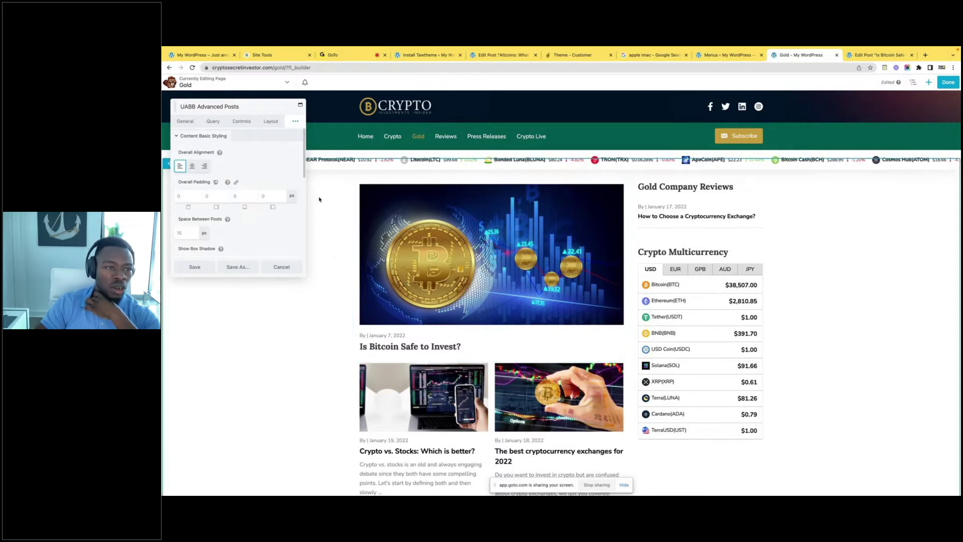
pyautogui.click(212, 122)
pyautogui.scroll(-2, 220, 200)
pyautogui.scroll(-5, 221, 201)
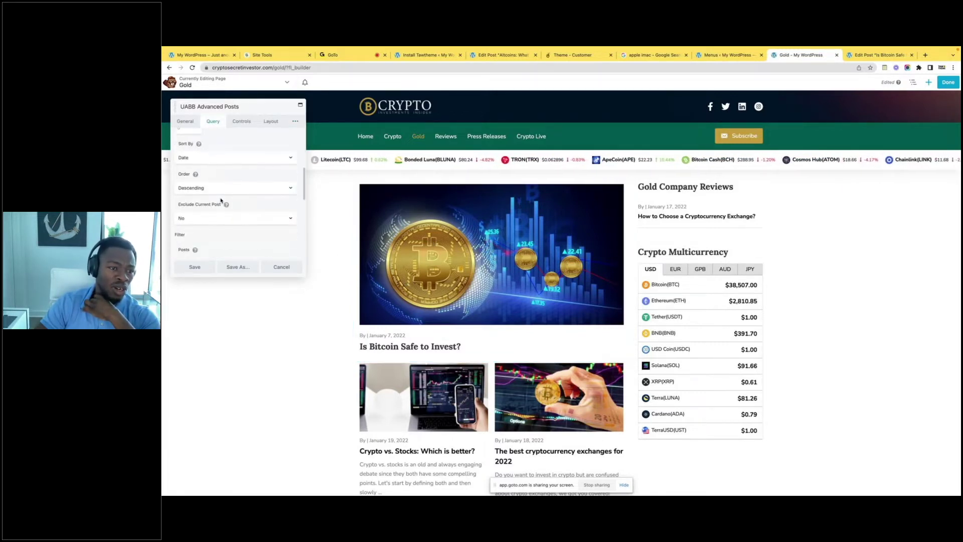
pyautogui.scroll(-3, 209, 218)
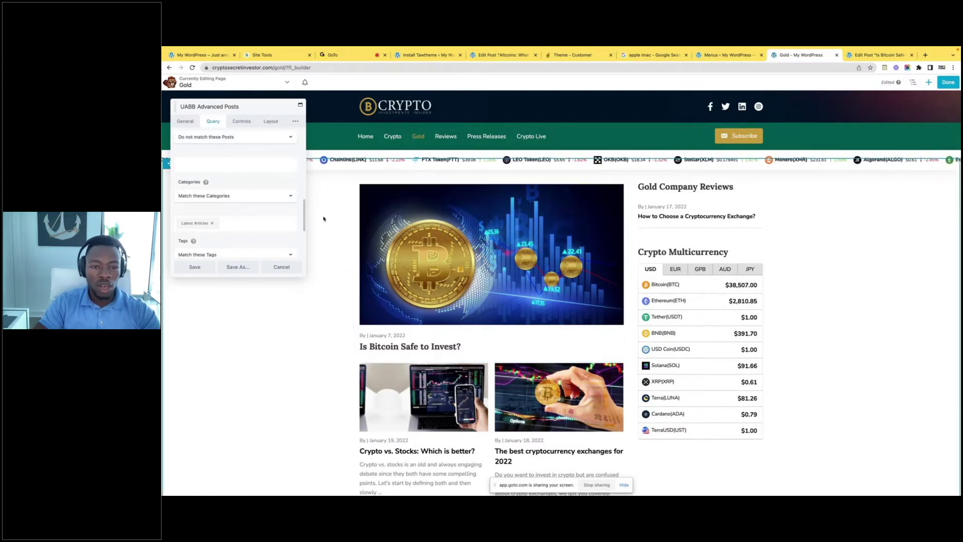
pyautogui.click(212, 223)
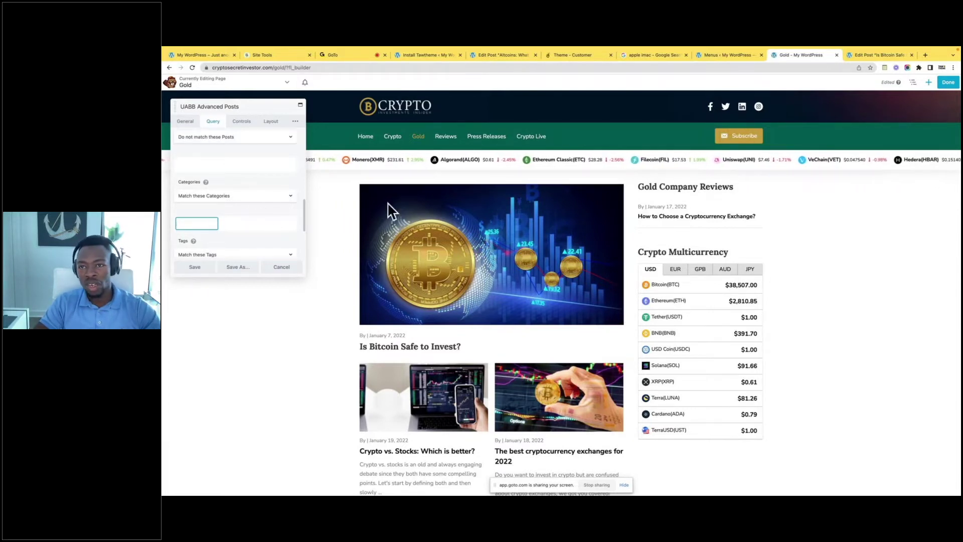
# Switch to the WordPress admin page where the site menus are edited
pyautogui.click(715, 57)
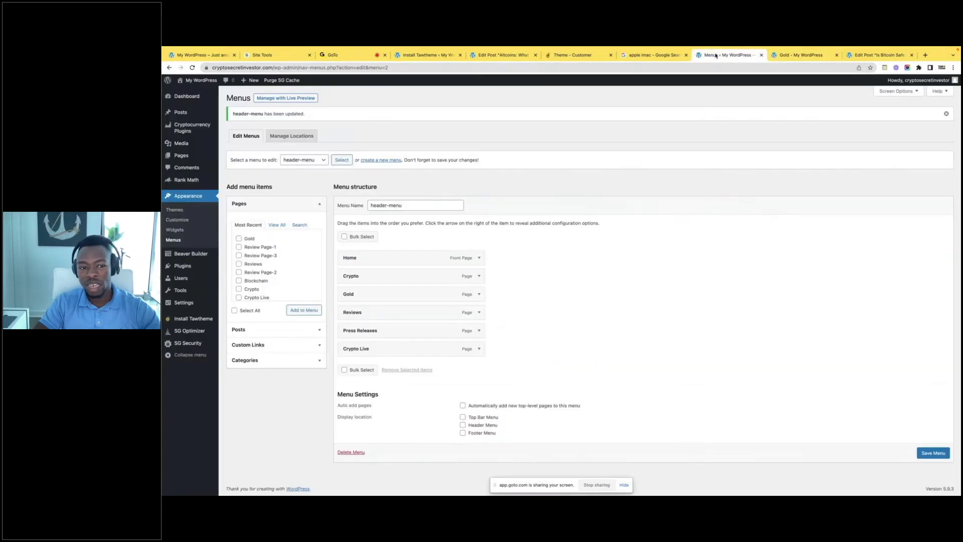
# In the "Is Bitcoin Safe to Invest?" post editor, enter "Gold latest post" as the name of a new category
pyautogui.click(878, 55)
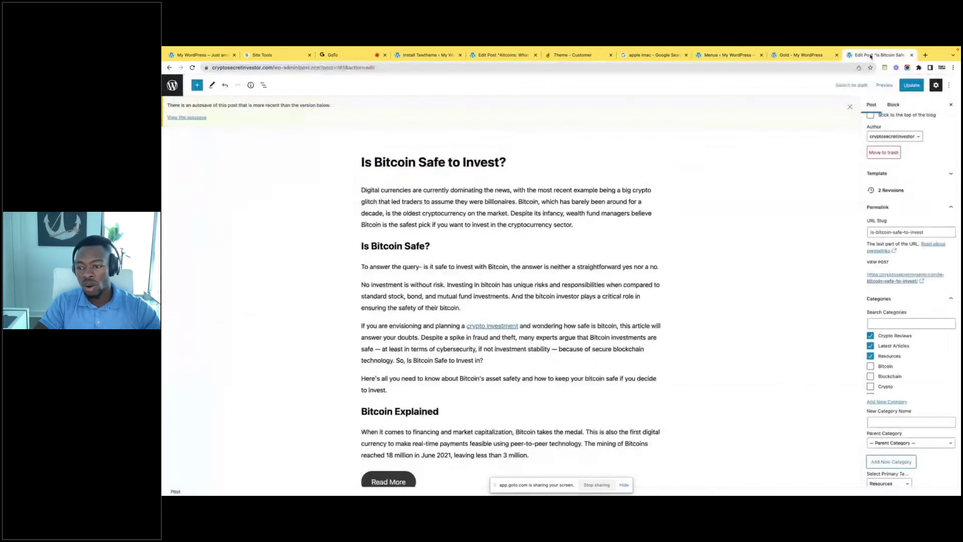
pyautogui.scroll(-1, 893, 402)
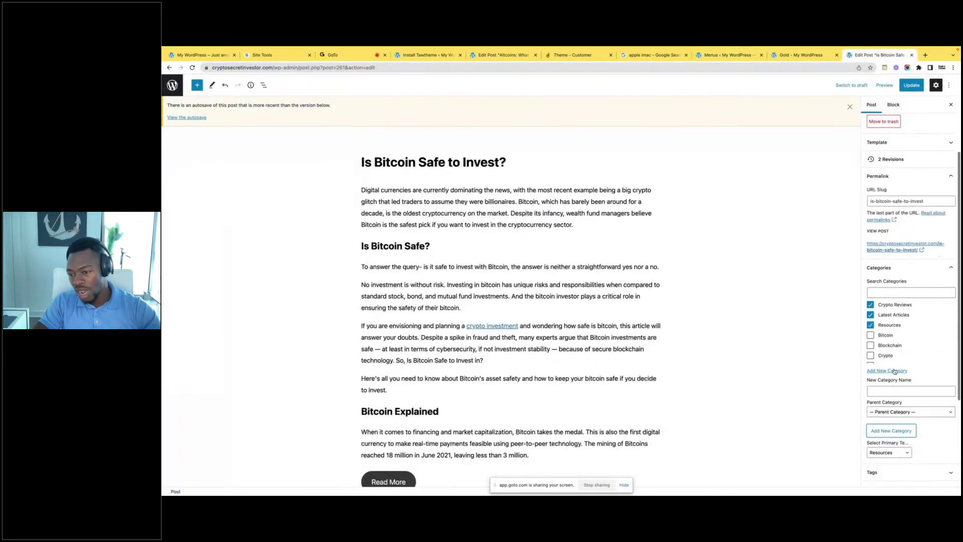
pyautogui.click(893, 371)
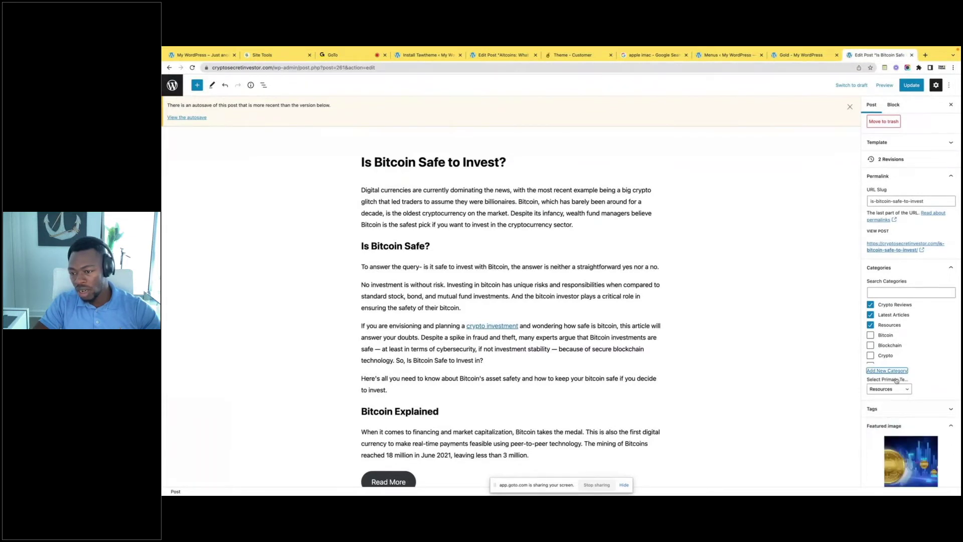
pyautogui.click(892, 371)
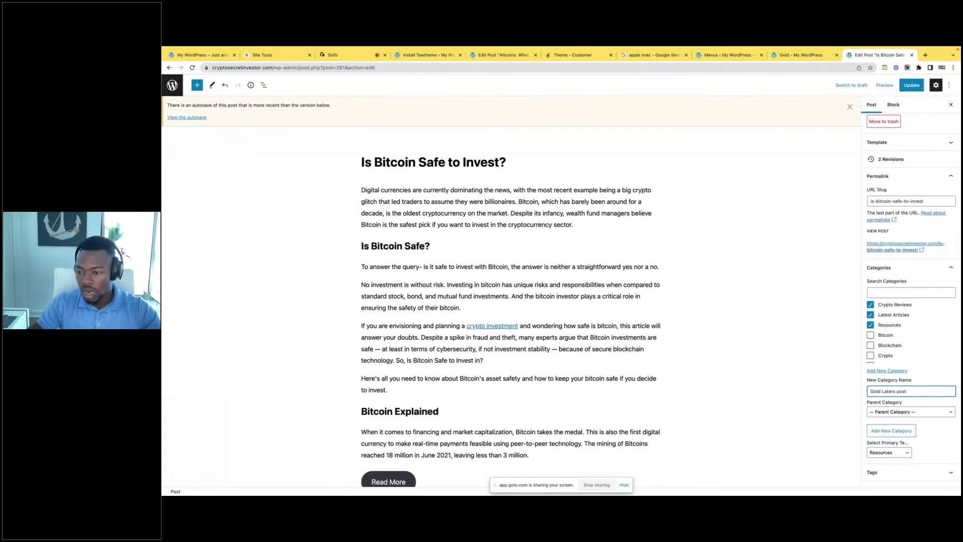
pyautogui.click(893, 391)
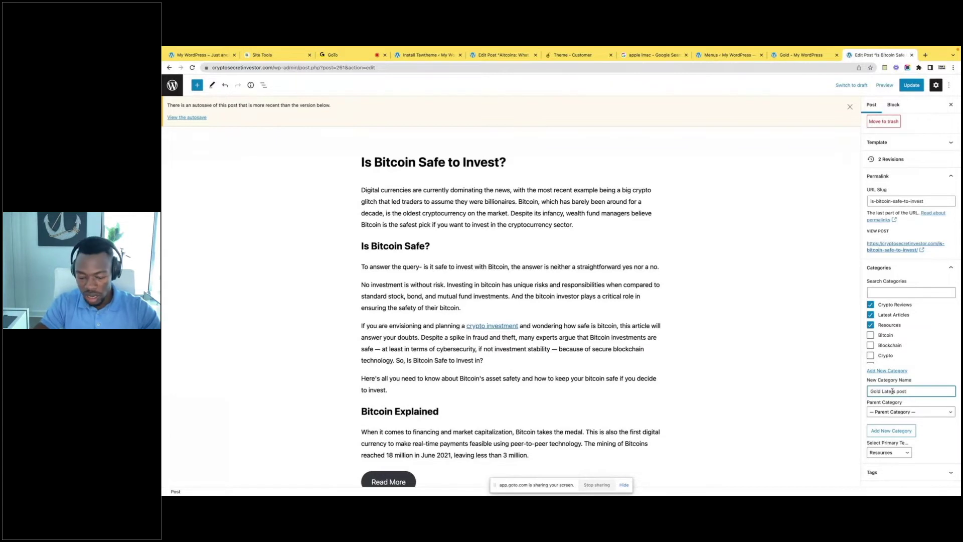
pyautogui.press('BackSpace')
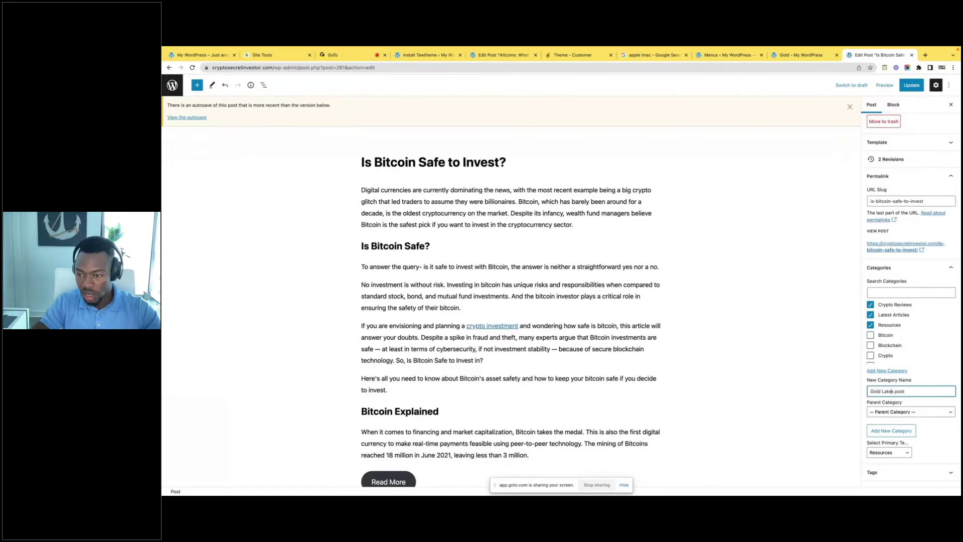
pyautogui.click(896, 392)
pyautogui.press('BackSpace')
pyautogui.write('t')
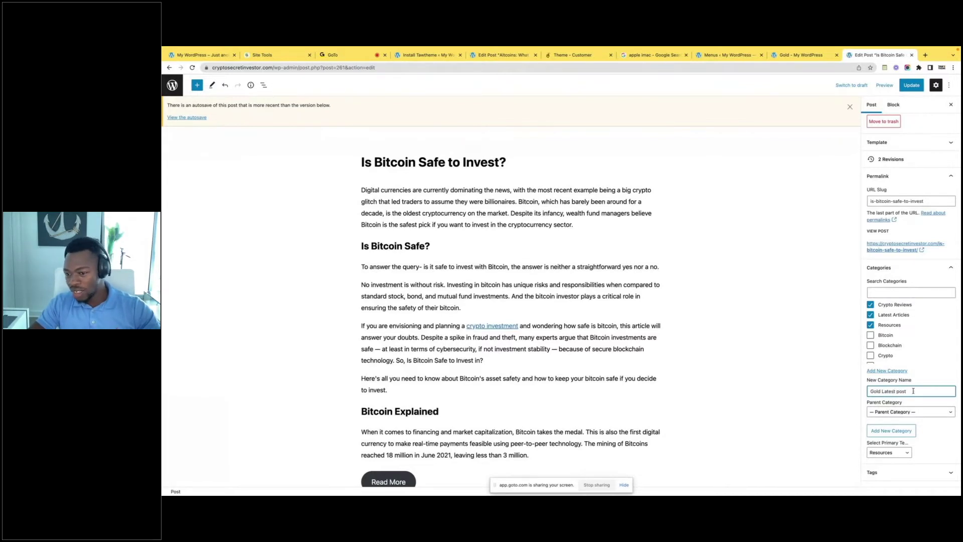
pyautogui.click(884, 391)
pyautogui.press('BackSpace')
pyautogui.write('l')
# Copy the name "Gold latest post" and add it as a new category
pyautogui.moveTo(912, 392); pyautogui.dragTo(857, 391)
pyautogui.hotkey('ctrl', 'c')
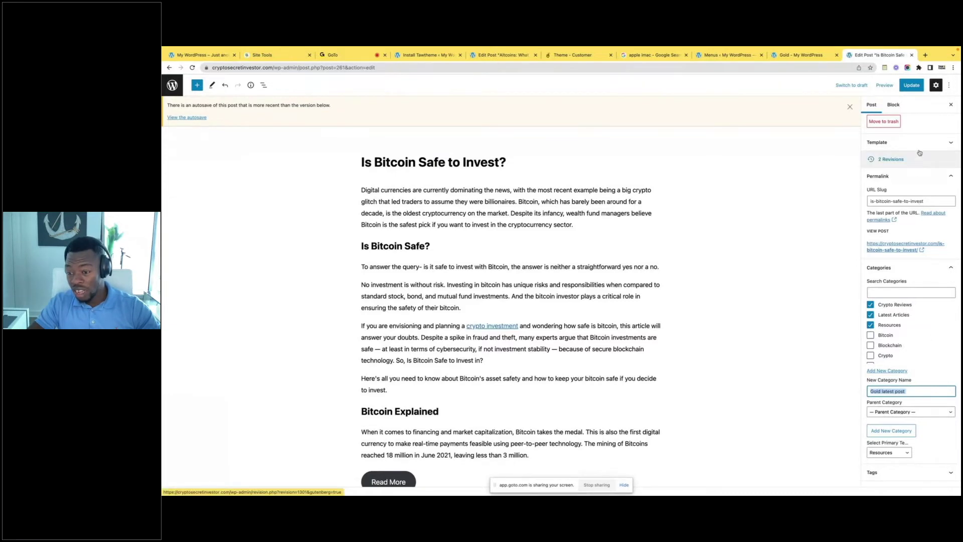
pyautogui.scroll(-5, 903, 334)
pyautogui.click(881, 430)
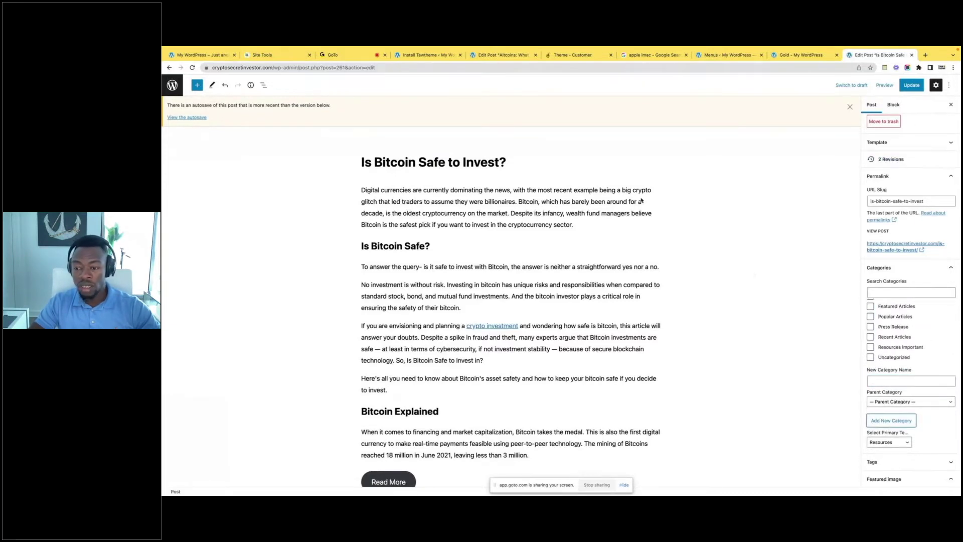
# Switch to the Gold page builder and add "Gold latest post" to the categories matched by the large featured post module
pyautogui.click(346, 55)
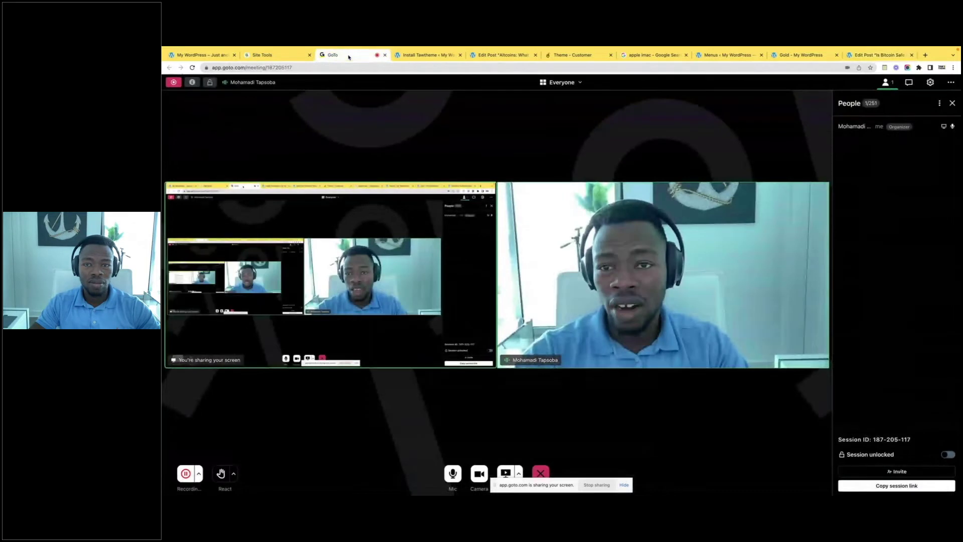
pyautogui.click(801, 55)
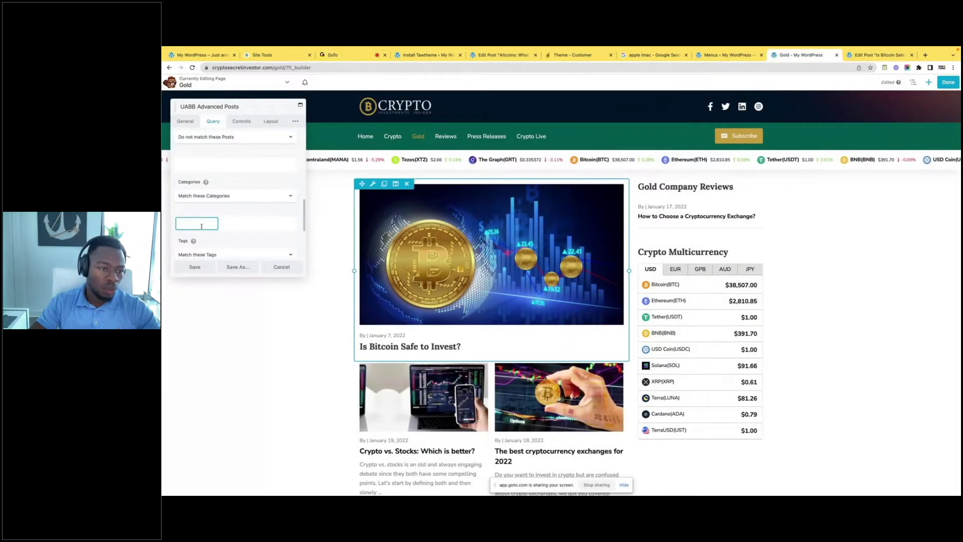
pyautogui.scroll(-1, 205, 223)
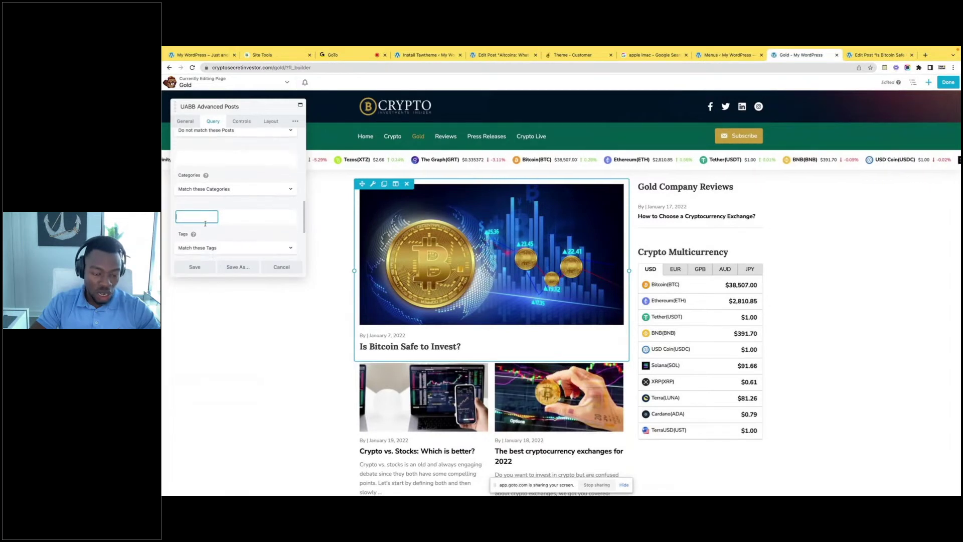
pyautogui.hotkey('ctrl', 'v')
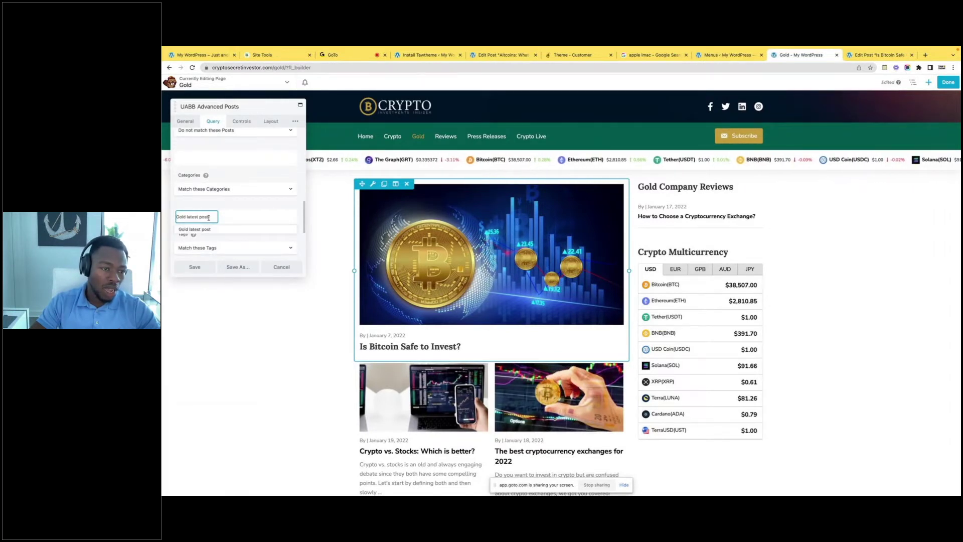
pyautogui.click(208, 230)
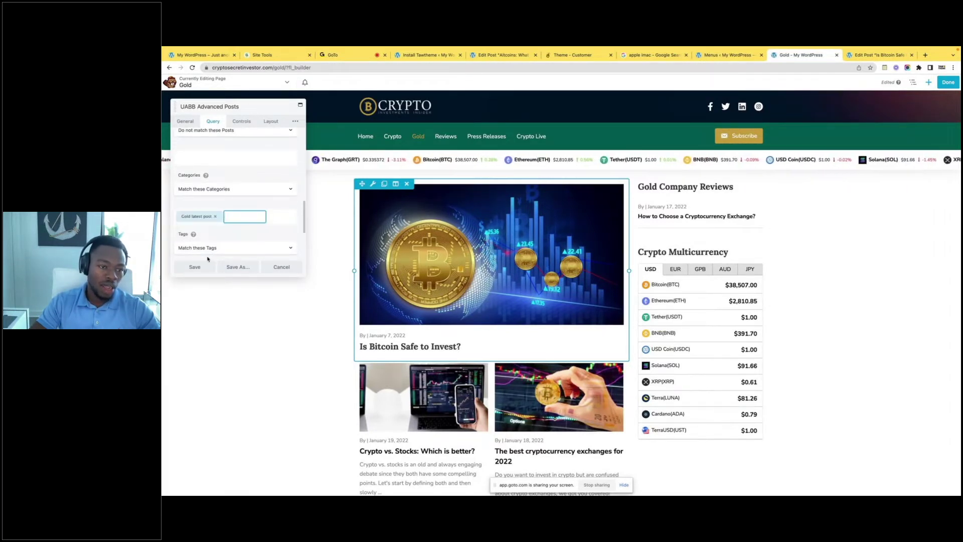
pyautogui.click(193, 268)
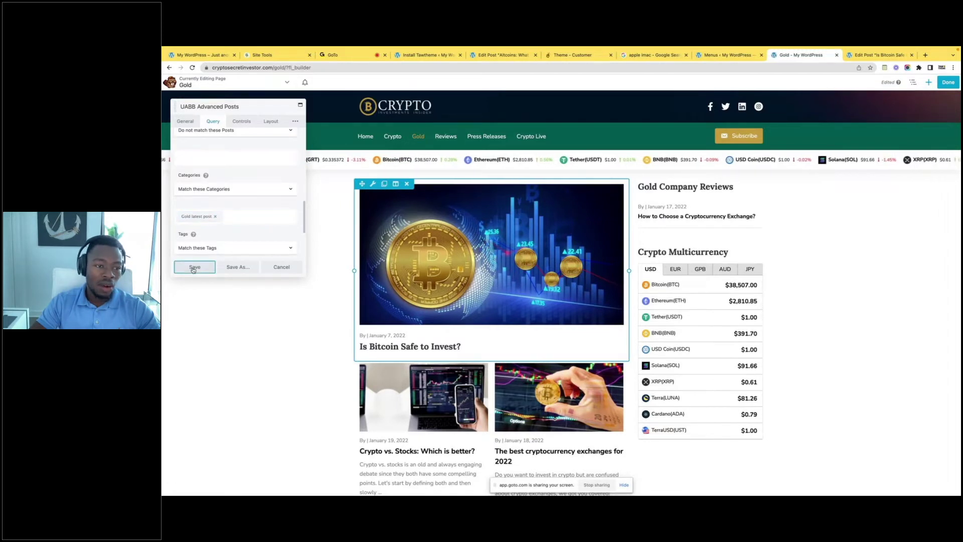
# Review the Tags and Authors filters of the featured post module and save its settings
pyautogui.scroll(-1, 234, 238)
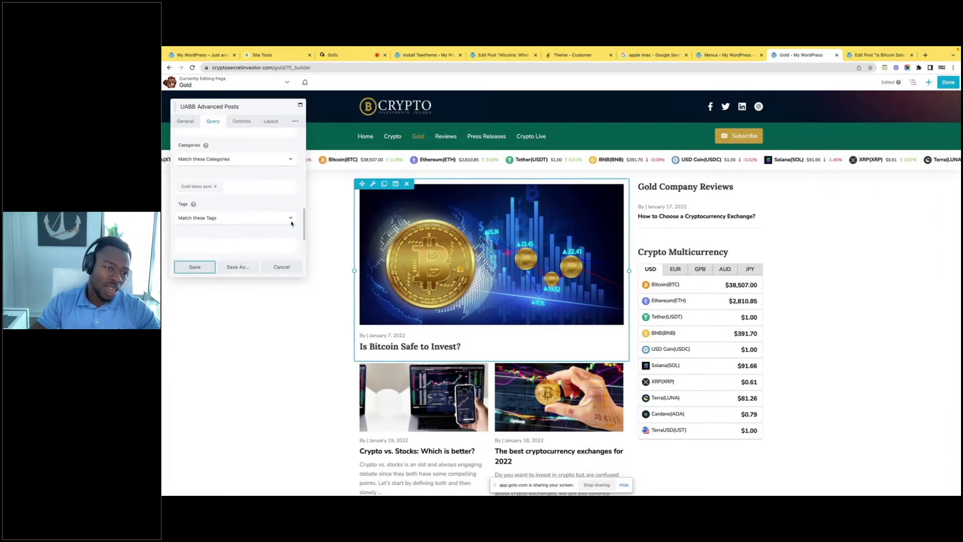
pyautogui.click(236, 219)
pyautogui.click(261, 217)
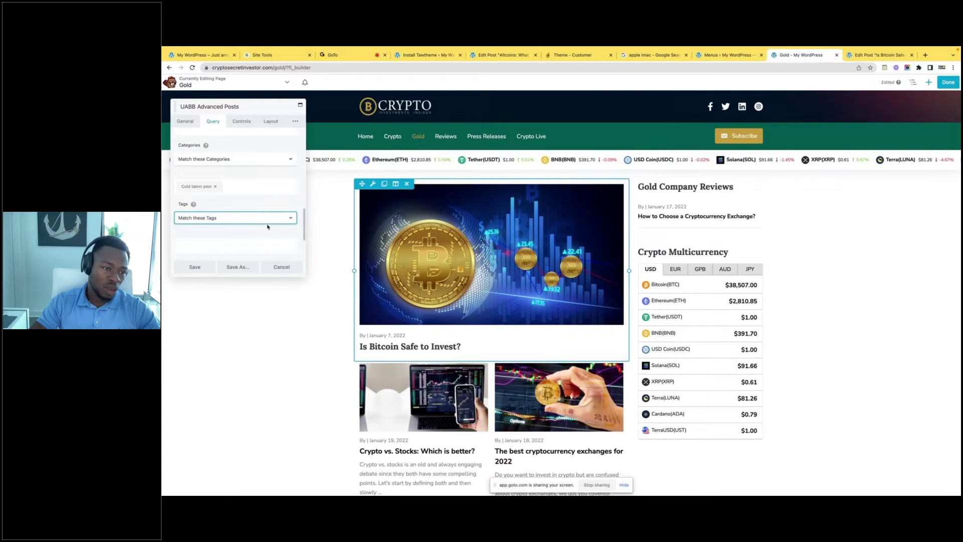
pyautogui.scroll(-2, 259, 228)
pyautogui.scroll(1, 262, 230)
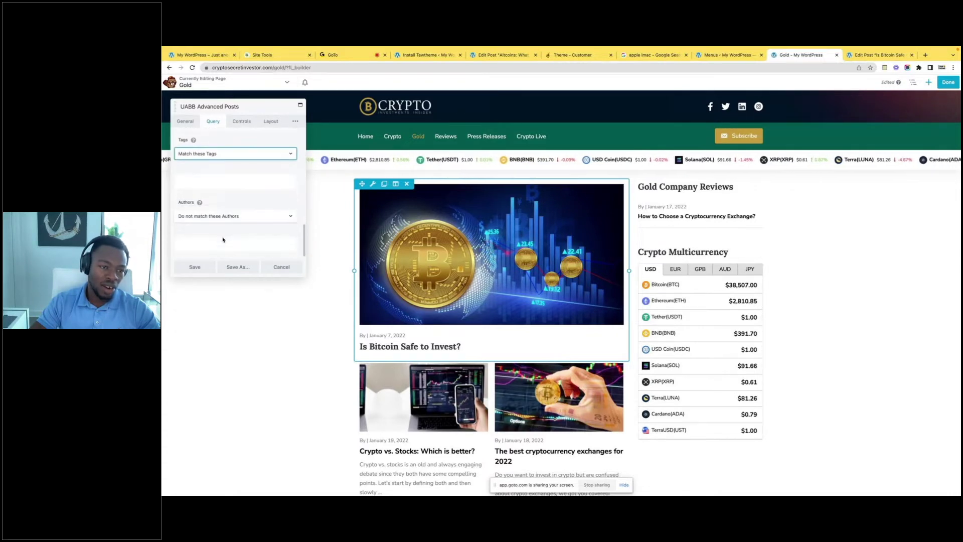
pyautogui.scroll(-2, 252, 211)
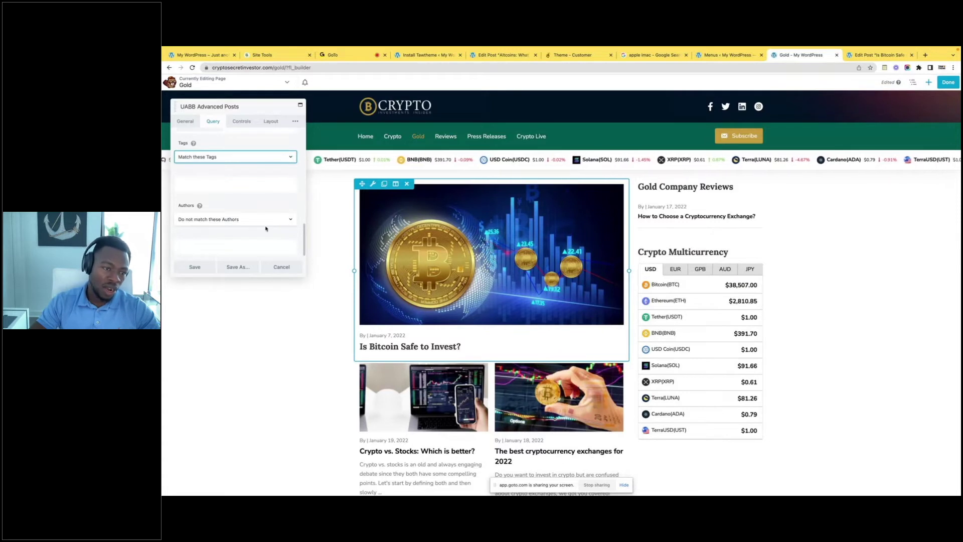
pyautogui.scroll(2, 226, 233)
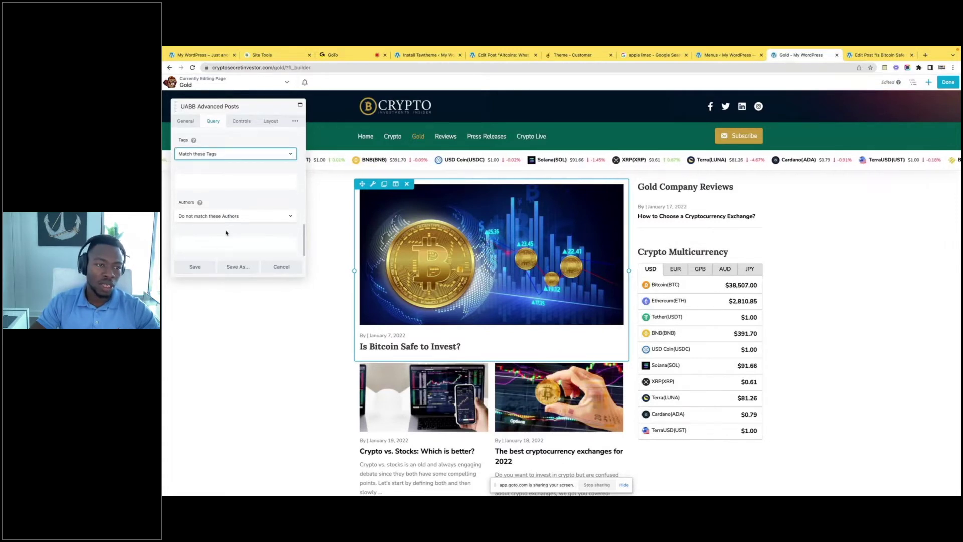
pyautogui.scroll(2, 226, 232)
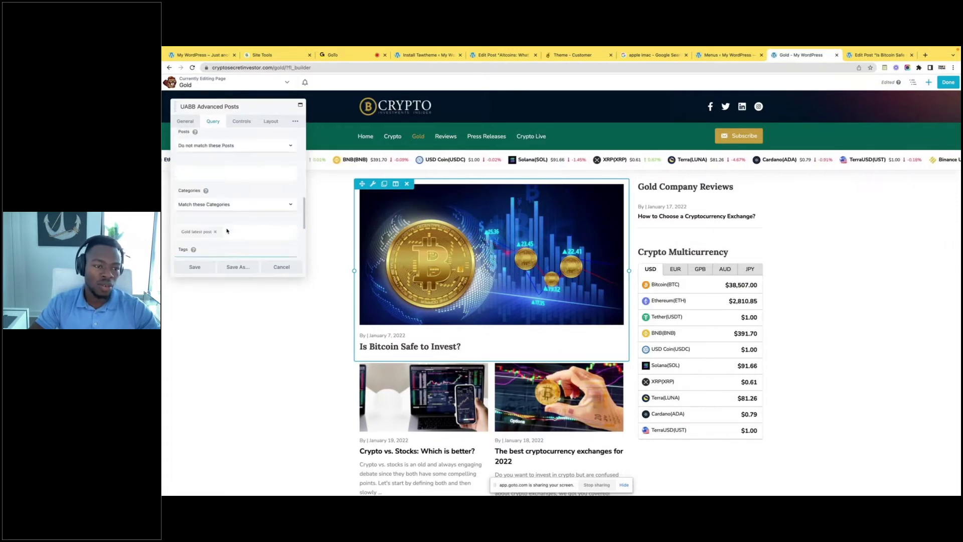
pyautogui.click(193, 271)
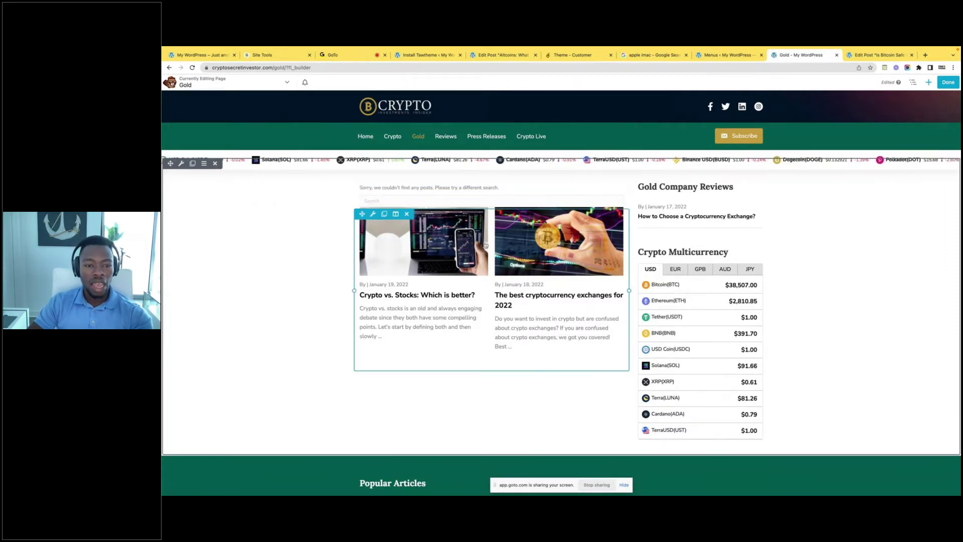
# Open the two-post grid module's settings and examine its query options down to the Categories filter
pyautogui.click(400, 260)
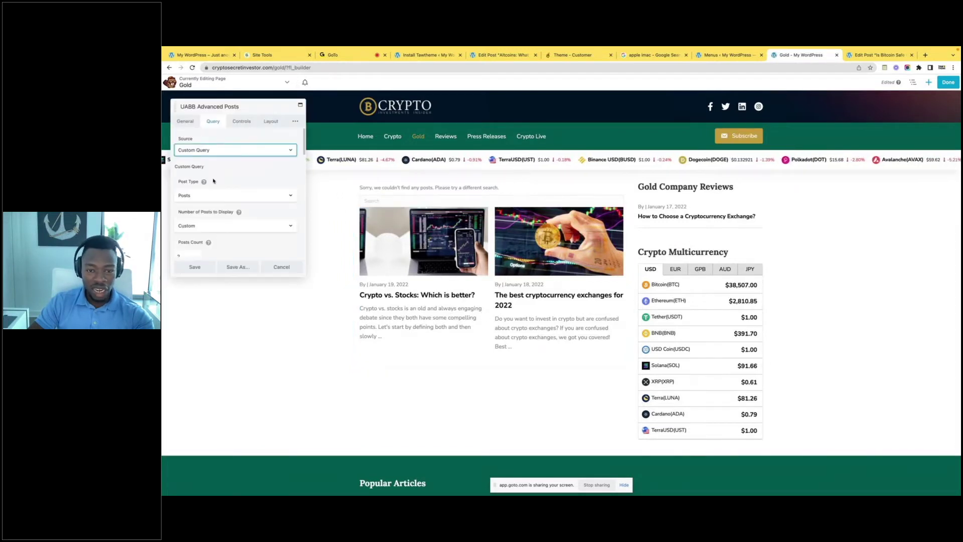
pyautogui.moveTo(247, 206)
pyautogui.scroll(-5, 241, 211)
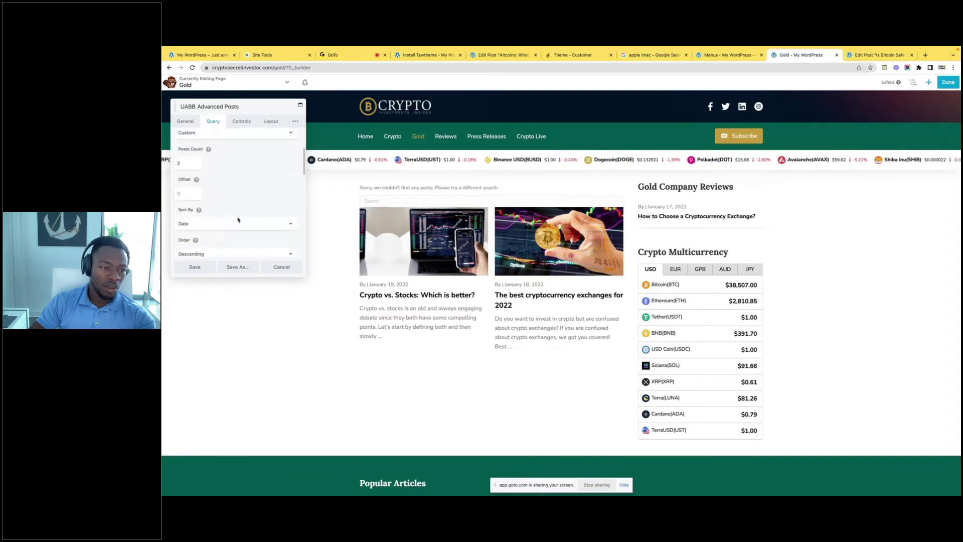
pyautogui.scroll(-4, 240, 215)
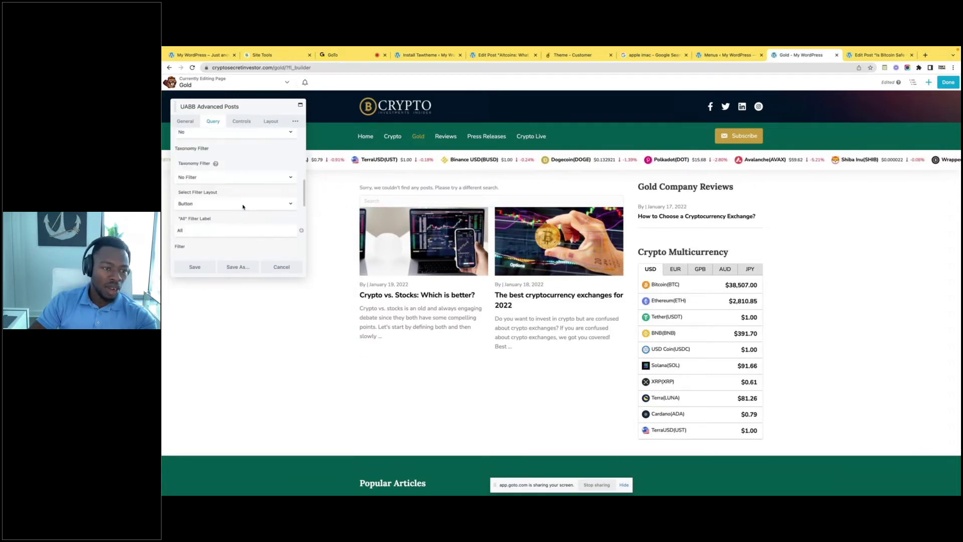
pyautogui.scroll(-5, 243, 206)
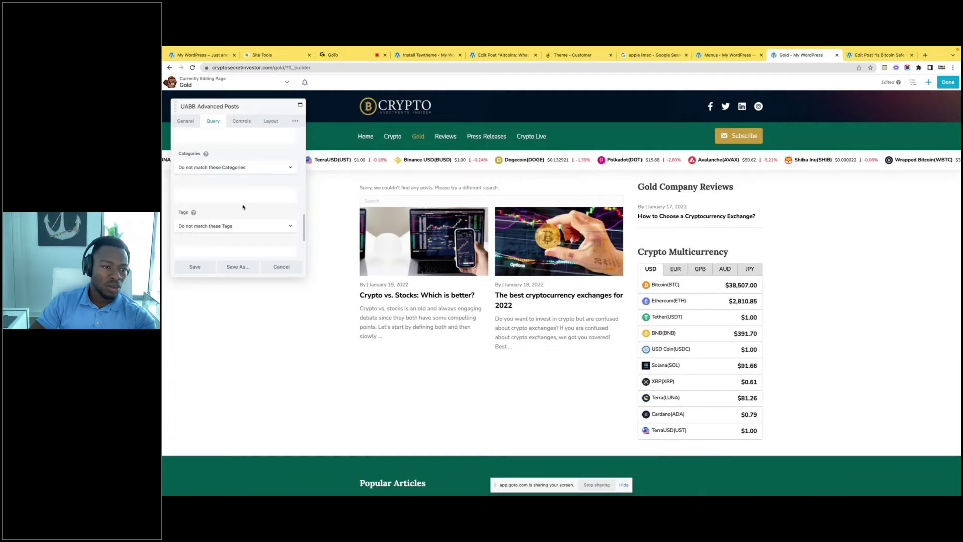
pyautogui.scroll(1, 246, 202)
pyautogui.scroll(3, 246, 202)
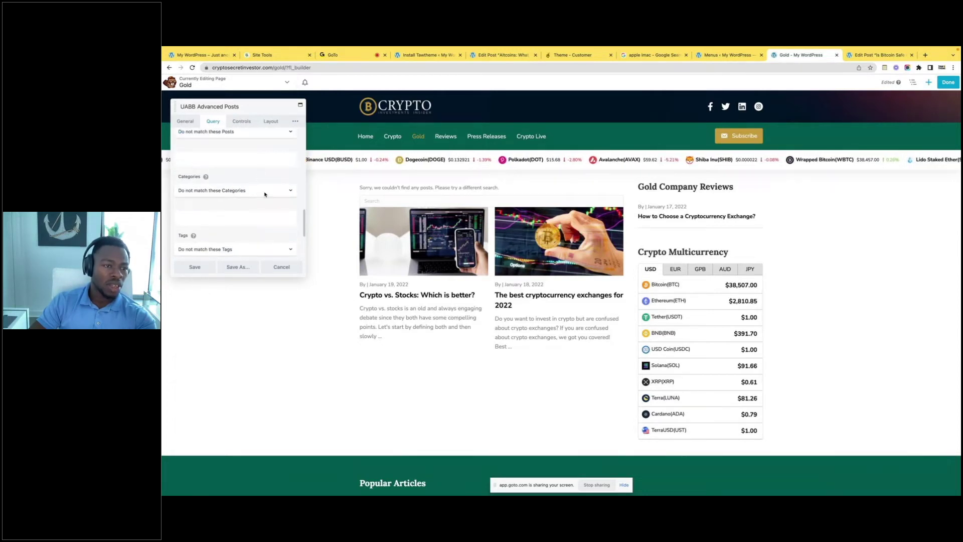
pyautogui.click(264, 195)
pyautogui.click(246, 191)
pyautogui.click(240, 217)
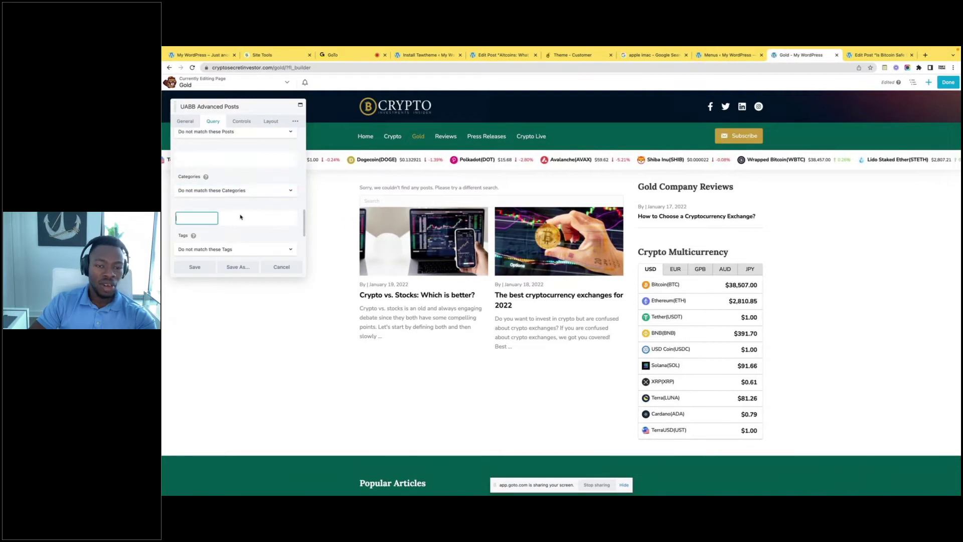
# Add "Gold latest post" to the two-post grid's category filter, under "Do not match these Categories", and save the module
pyautogui.scroll(-8, 216, 216)
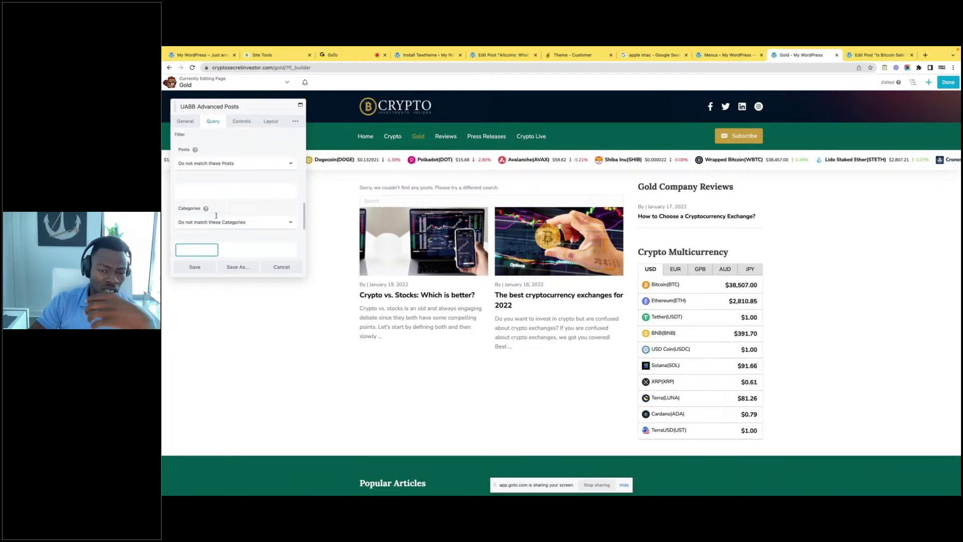
pyautogui.scroll(1, 216, 217)
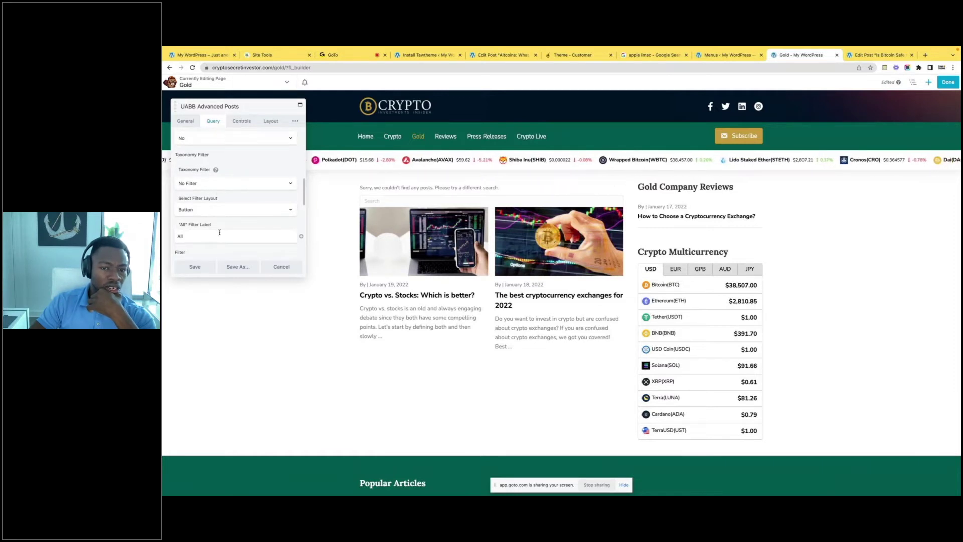
pyautogui.scroll(-1, 219, 232)
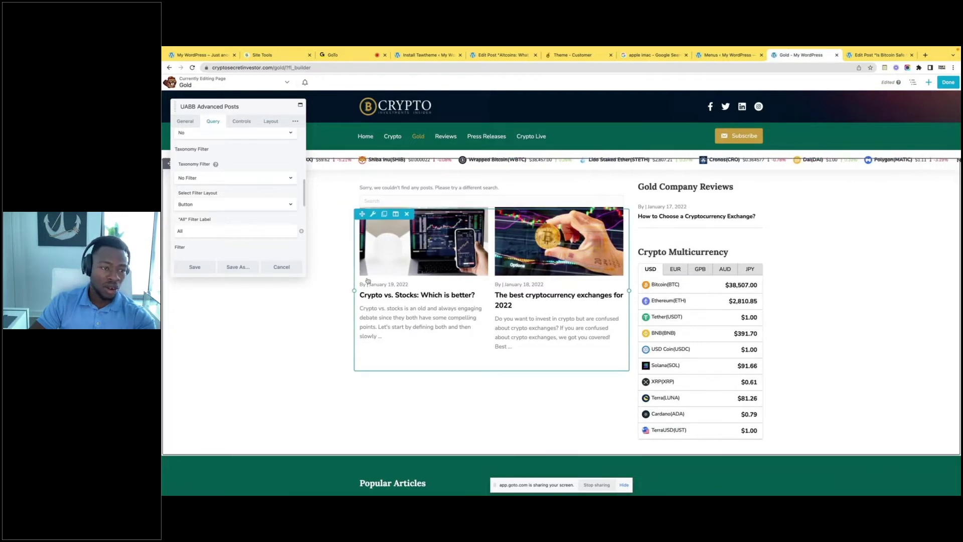
pyautogui.scroll(-2, 225, 219)
pyautogui.scroll(-5, 225, 219)
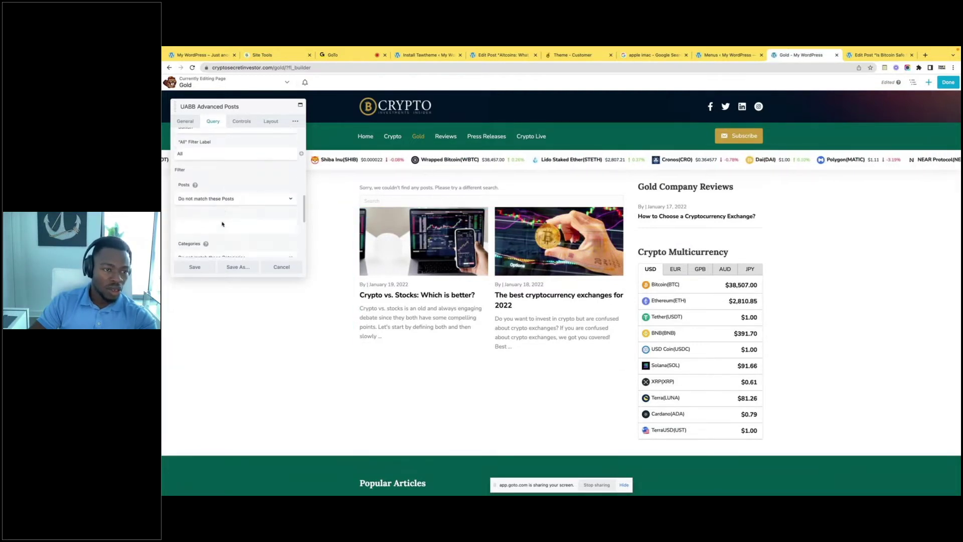
pyautogui.scroll(-1, 197, 204)
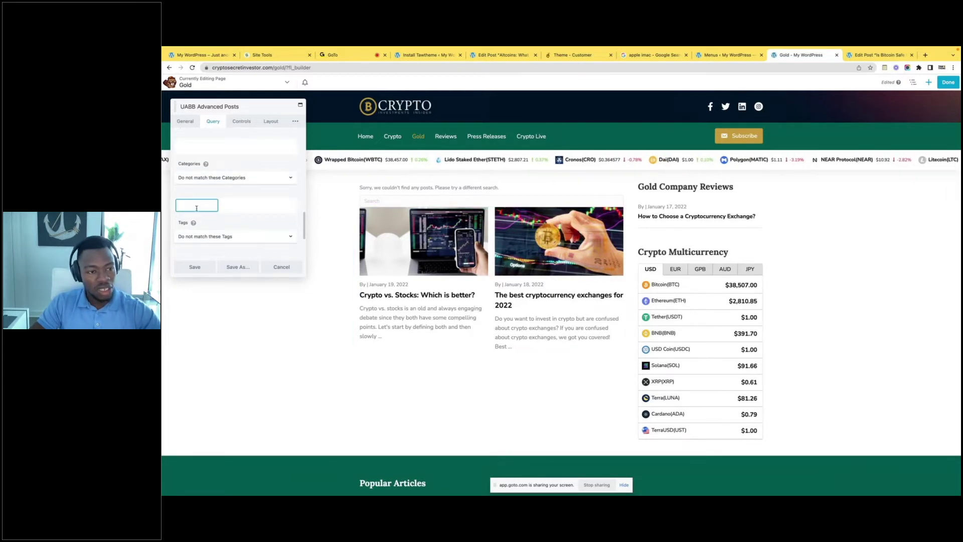
pyautogui.write('Gold latest post')
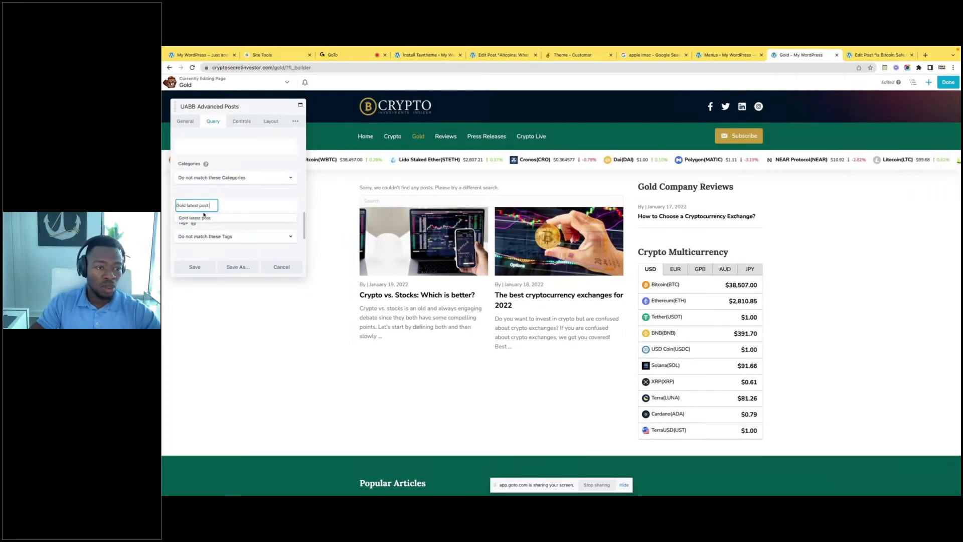
pyautogui.click(203, 217)
pyautogui.click(193, 270)
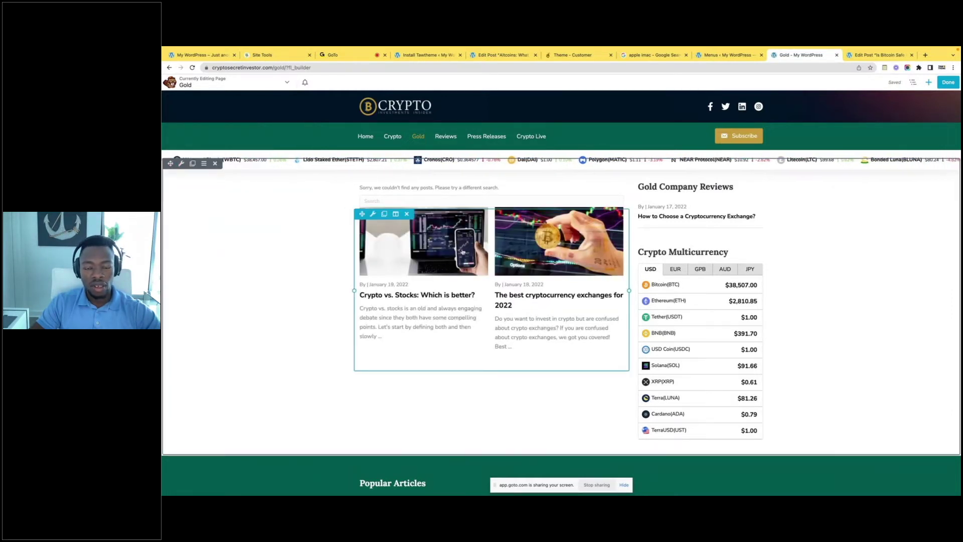
# Reopen the two-post grid module, check its category and tag filters, and save its settings
pyautogui.click(501, 247)
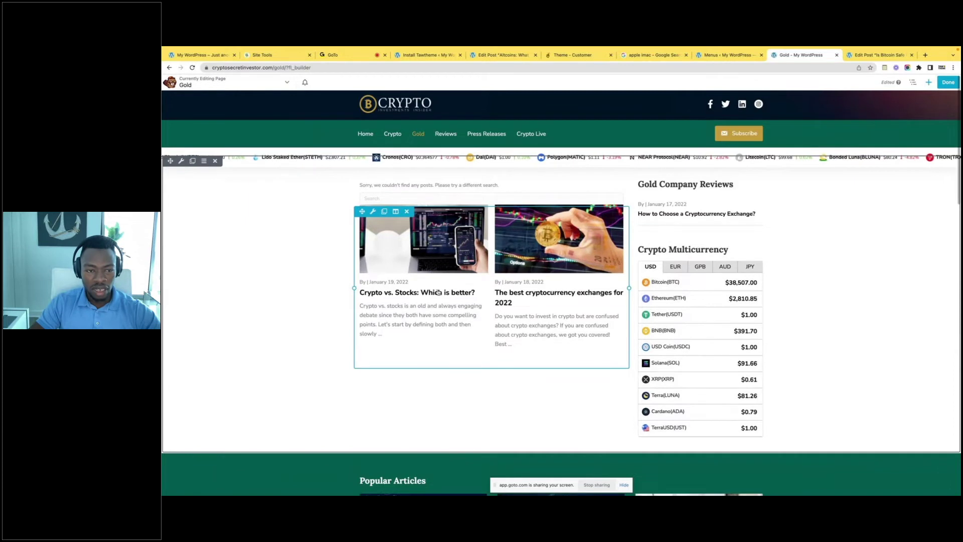
pyautogui.scroll(-5, 221, 197)
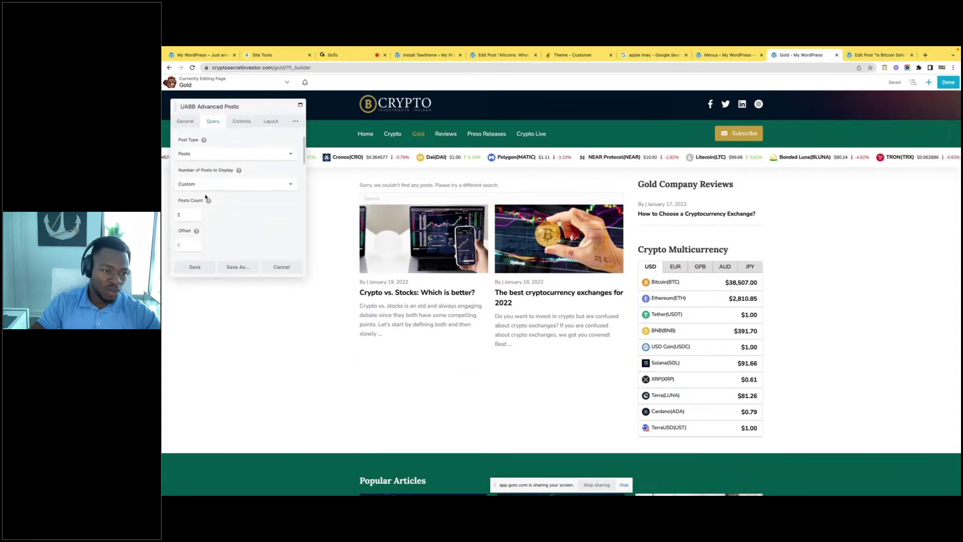
pyautogui.scroll(-5, 205, 197)
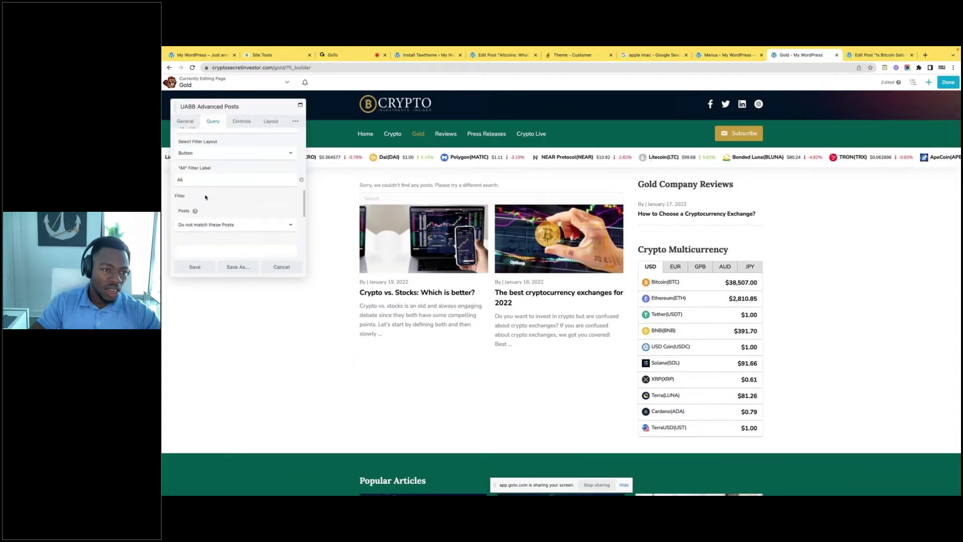
pyautogui.scroll(-3, 201, 213)
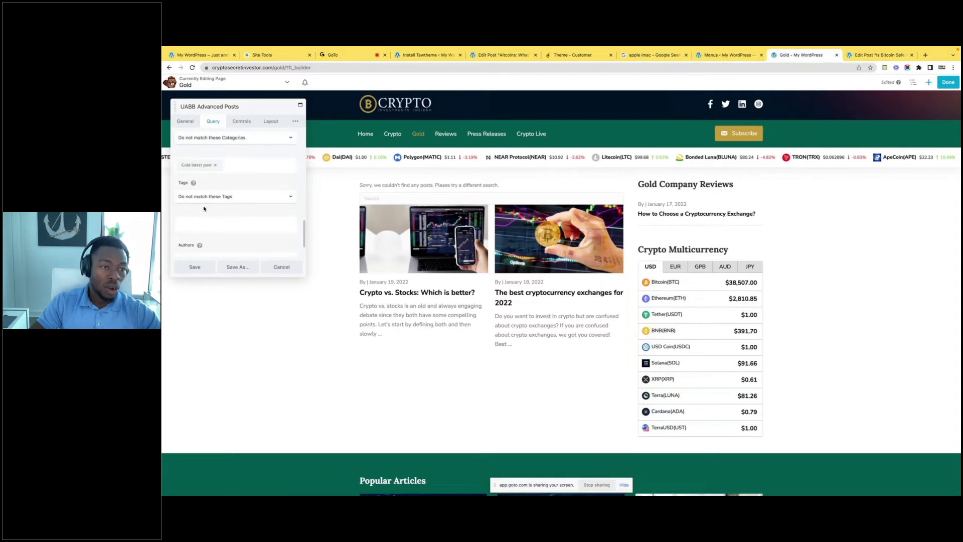
pyautogui.scroll(-1, 234, 189)
pyautogui.scroll(2, 226, 188)
pyautogui.scroll(-3, 219, 217)
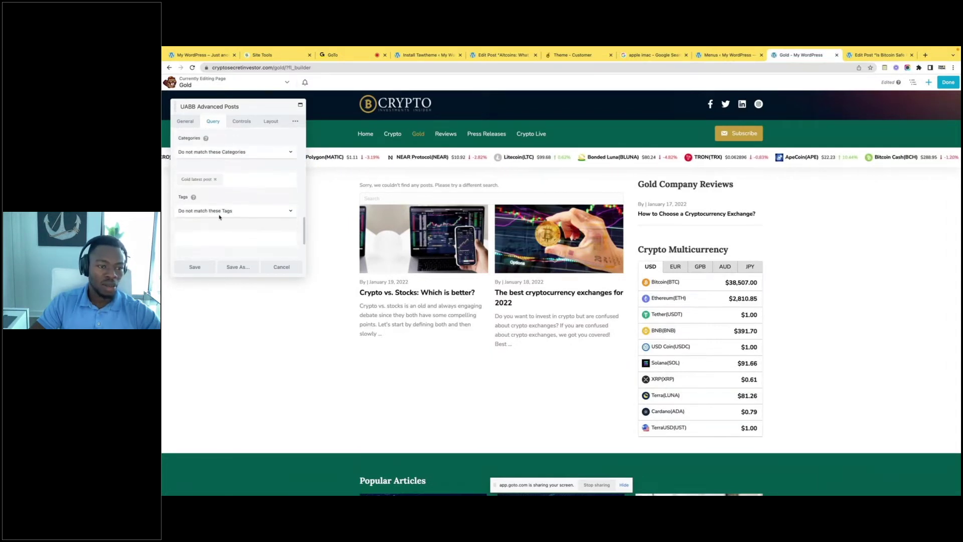
pyautogui.click(194, 268)
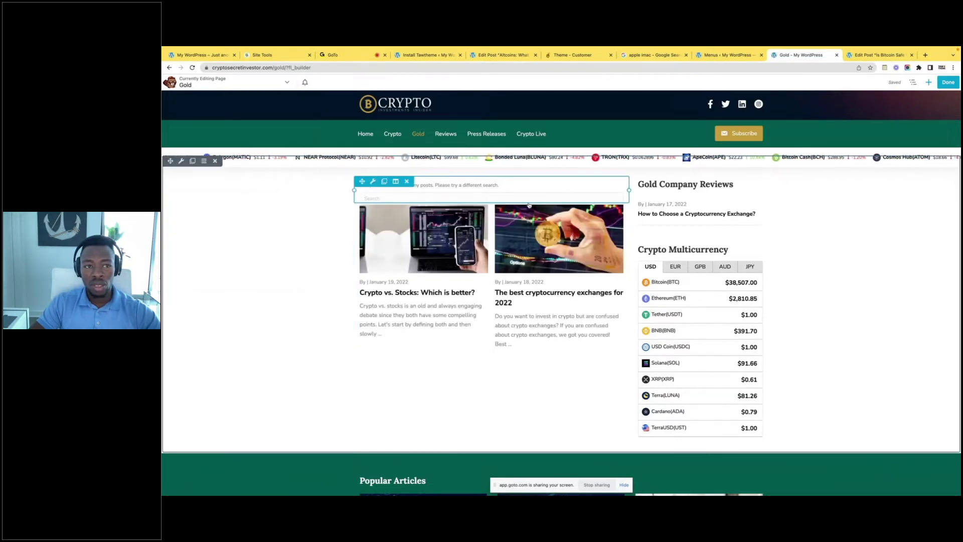
# Publish the Gold page's builder changes and purge the SG cache
pyautogui.click(413, 68)
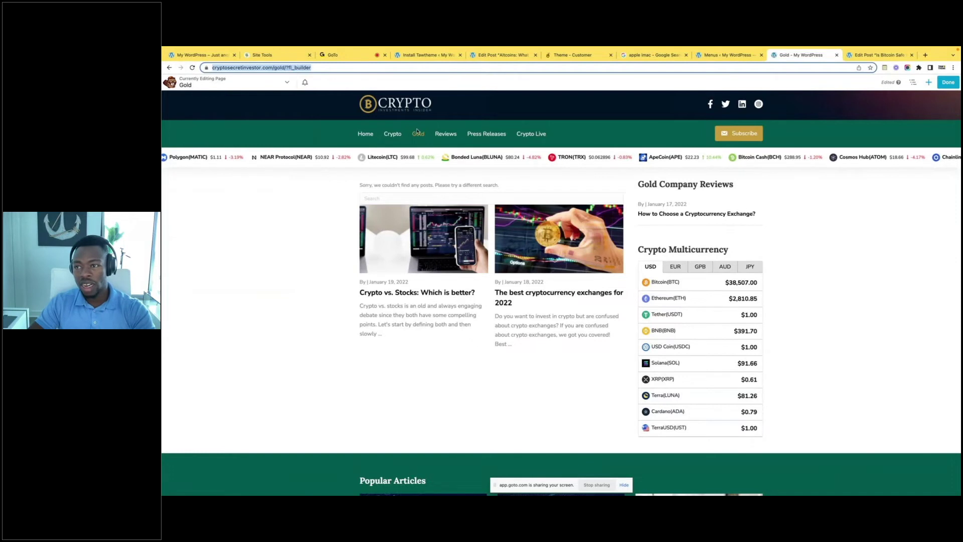
pyautogui.click(948, 83)
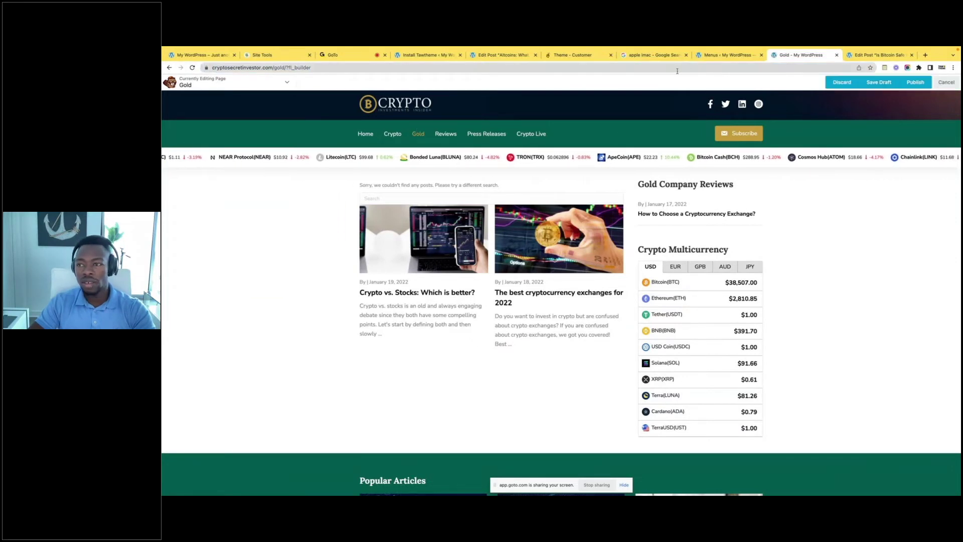
pyautogui.click(915, 84)
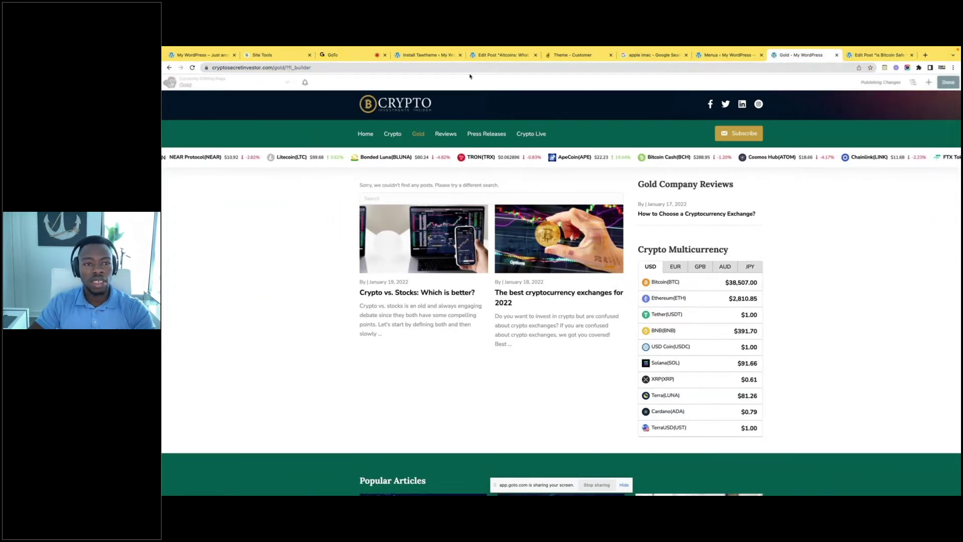
pyautogui.click(420, 68)
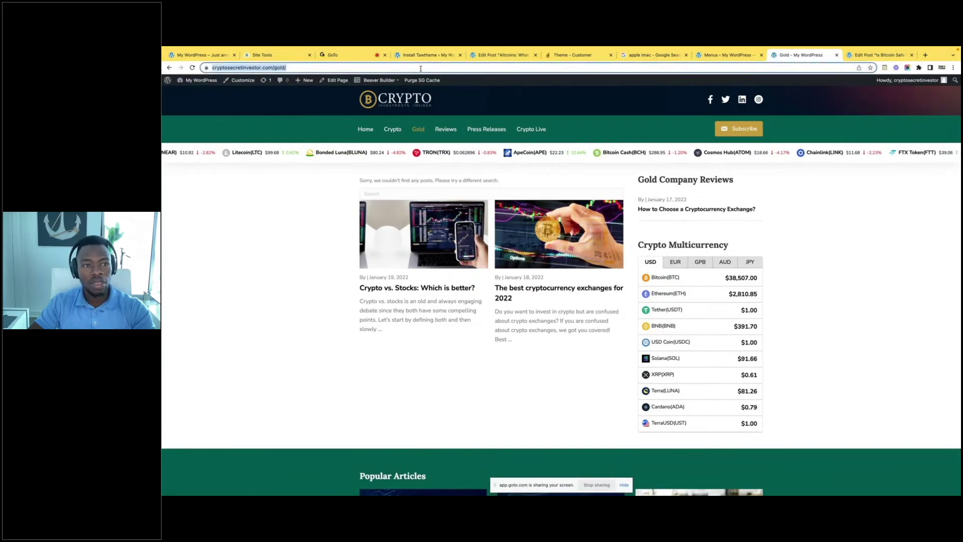
pyautogui.click(421, 81)
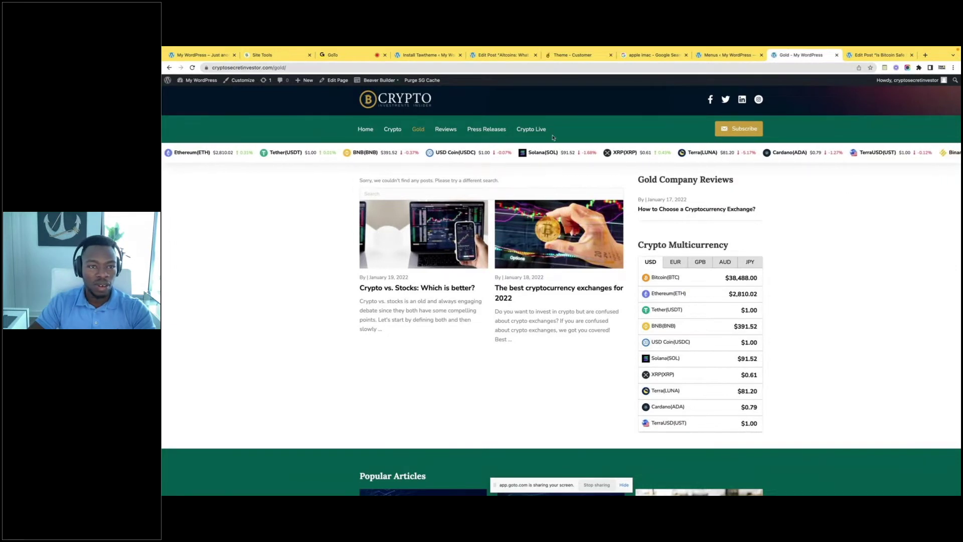
# Reopen the Gold page in Beaver Builder and review the two-post grid module's general layout and message settings
pyautogui.moveTo(377, 80)
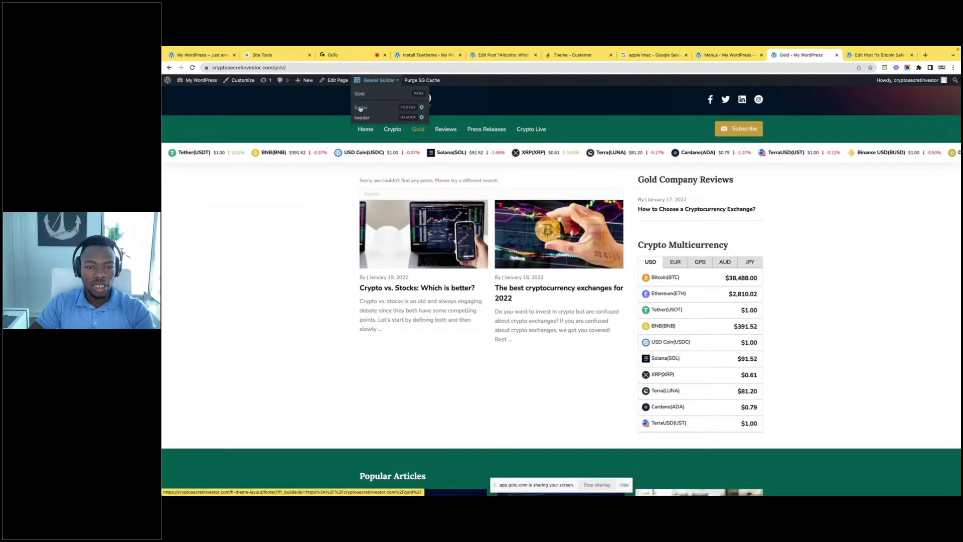
pyautogui.click(360, 94)
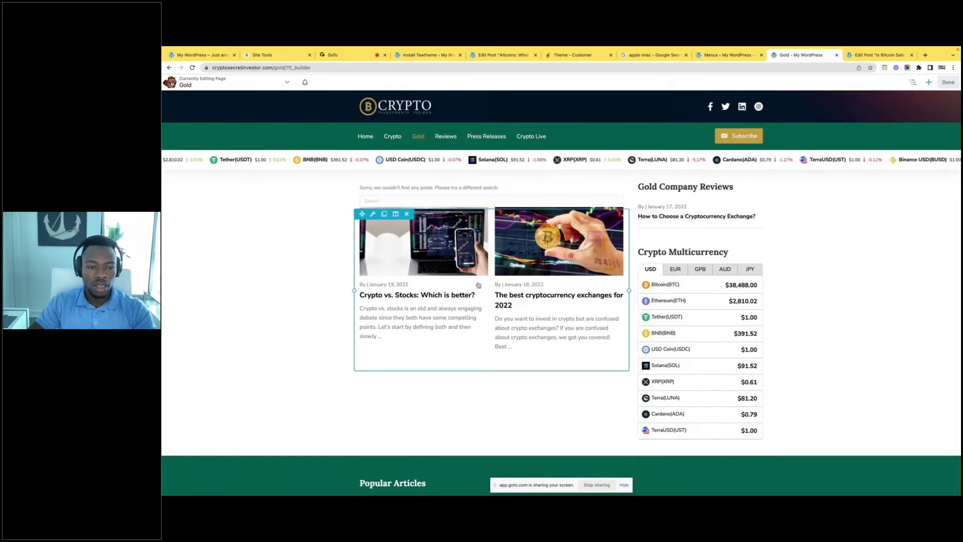
pyautogui.click(481, 288)
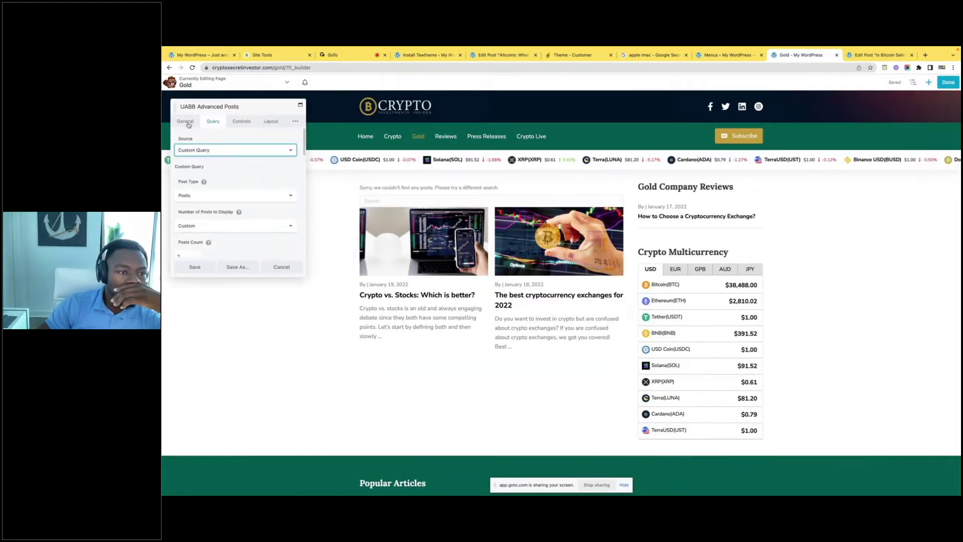
pyautogui.scroll(-2, 220, 199)
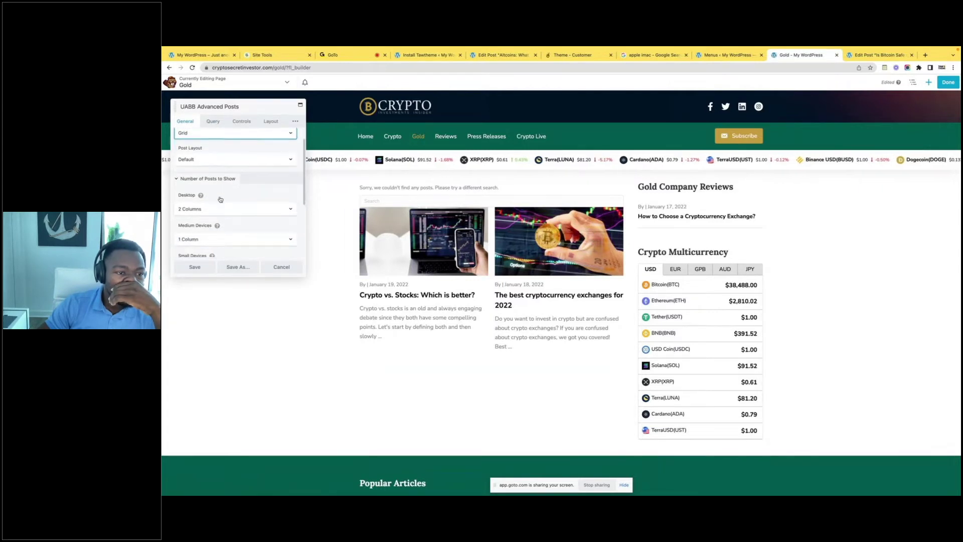
pyautogui.scroll(-3, 219, 198)
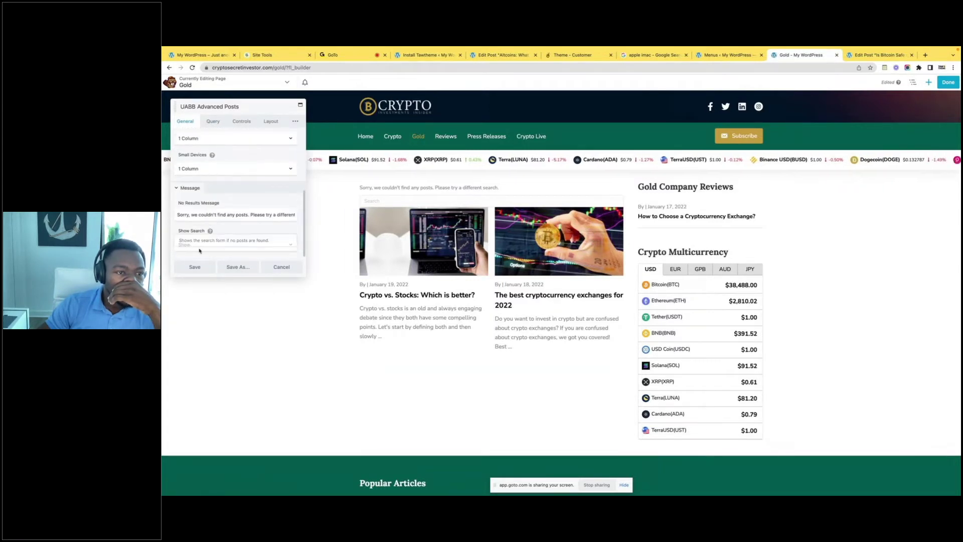
# Examine the two-post grid's query options, including post type, sort field, order and taxonomy filter
pyautogui.click(213, 121)
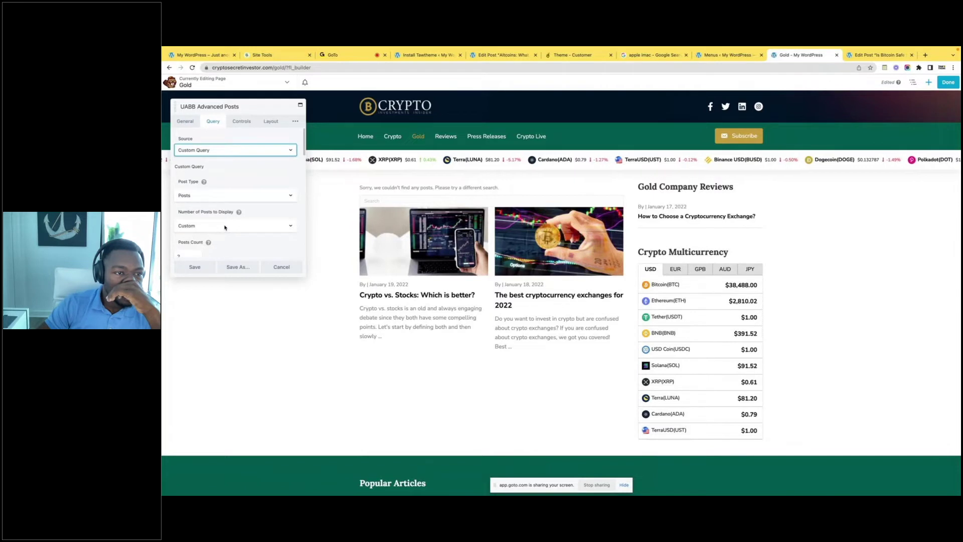
pyautogui.click(244, 194)
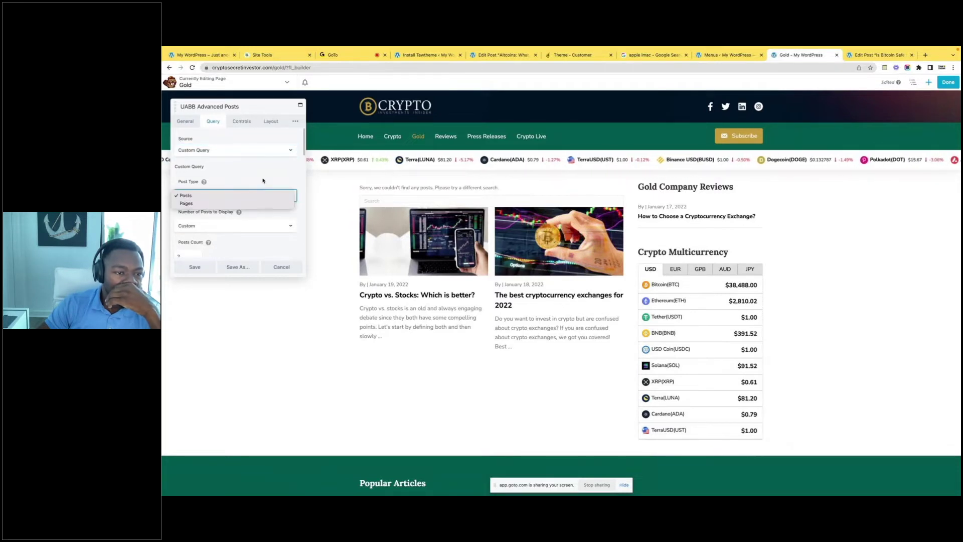
pyautogui.click(245, 195)
pyautogui.scroll(-1, 245, 210)
pyautogui.scroll(-2, 238, 223)
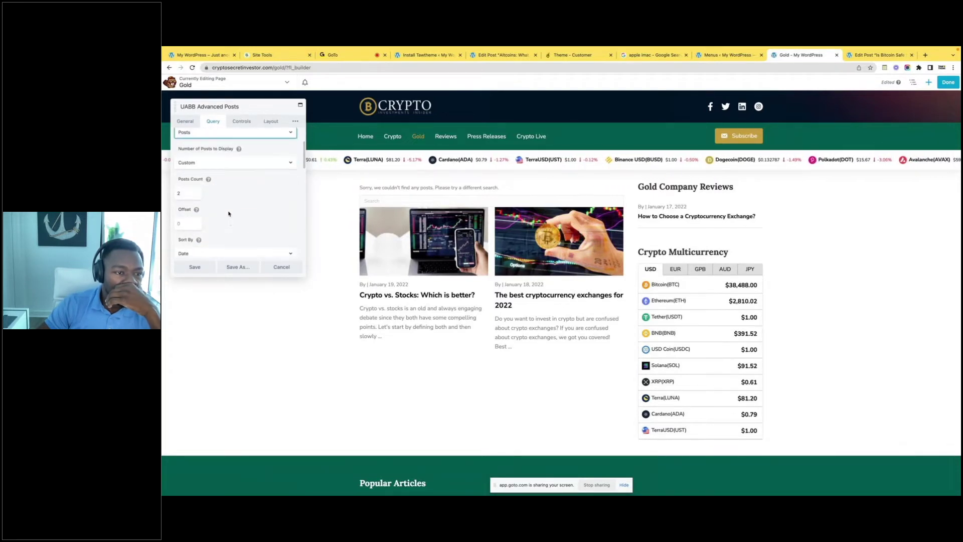
pyautogui.scroll(-2, 231, 217)
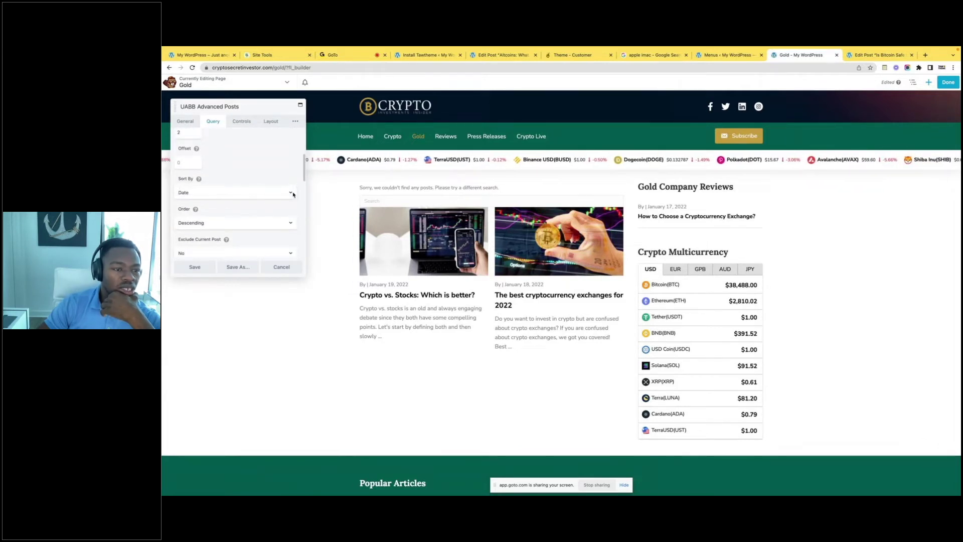
pyautogui.click(236, 193)
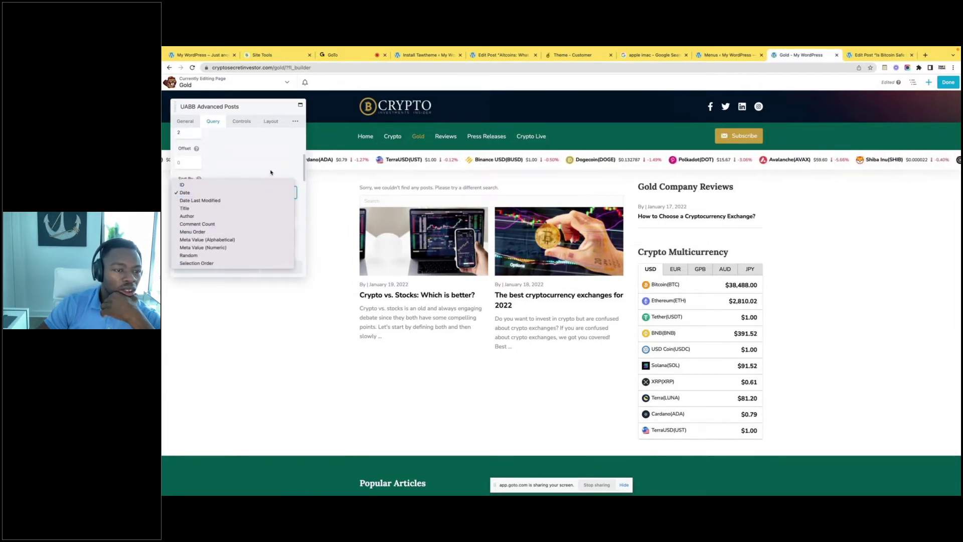
pyautogui.press('Escape')
pyautogui.scroll(-1, 232, 226)
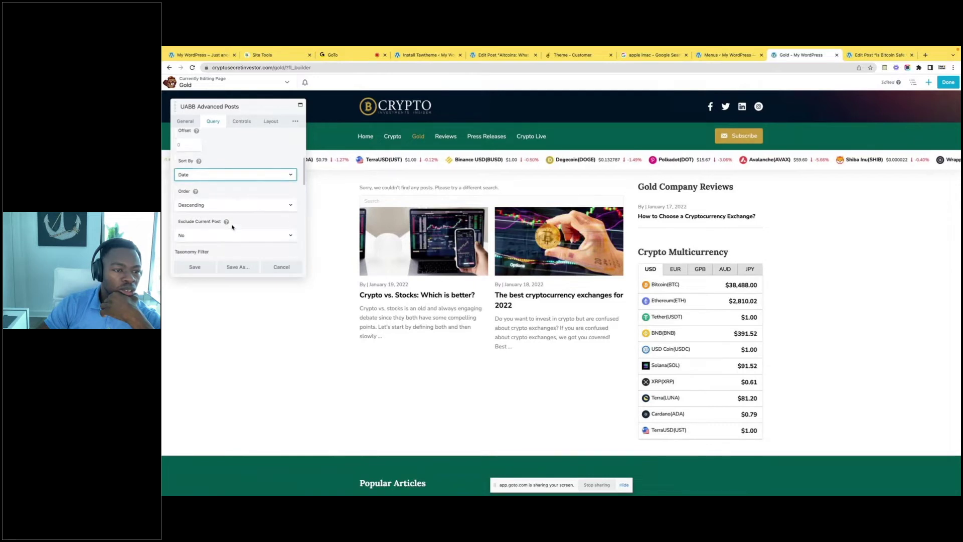
pyautogui.click(250, 200)
pyautogui.click(273, 195)
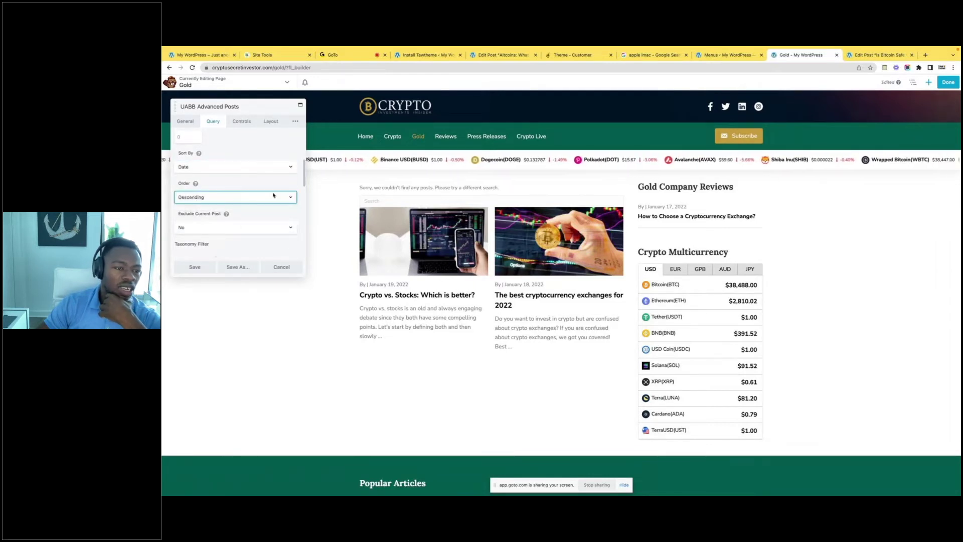
pyautogui.scroll(-1, 243, 220)
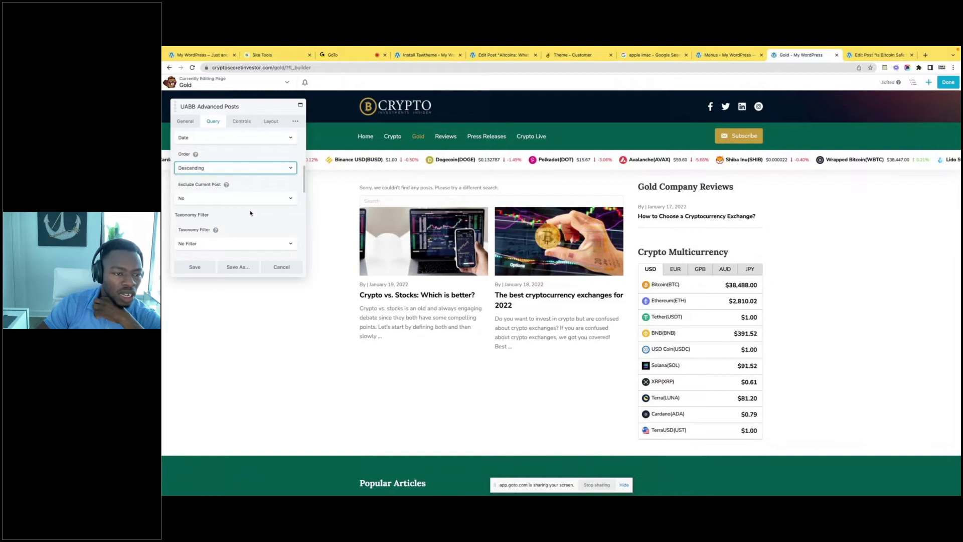
pyautogui.scroll(-2, 246, 227)
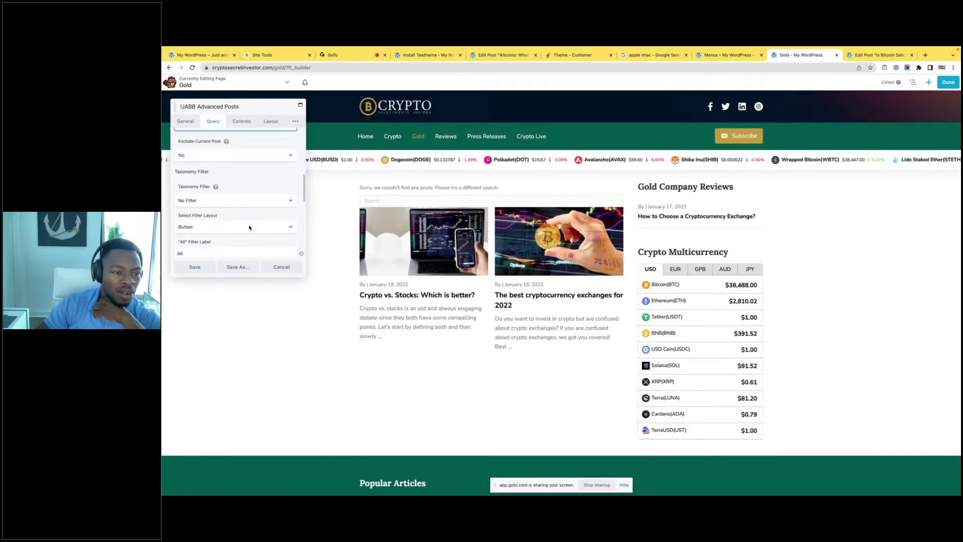
pyautogui.scroll(-1, 251, 225)
# Set the two-post grid's "All" filter label to "Gold latest post" and select the entered text
pyautogui.click(216, 218)
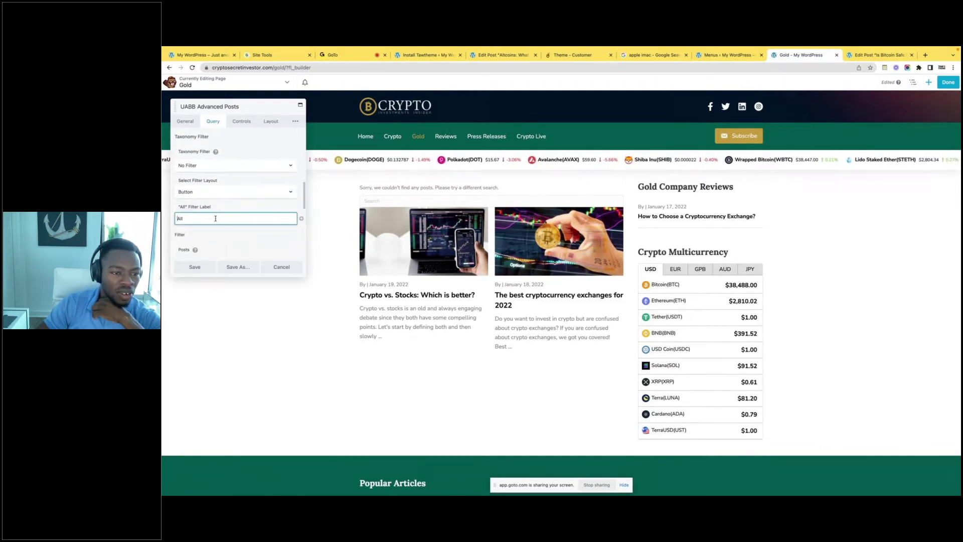
pyautogui.scroll(-3, 215, 237)
pyautogui.scroll(1, 228, 185)
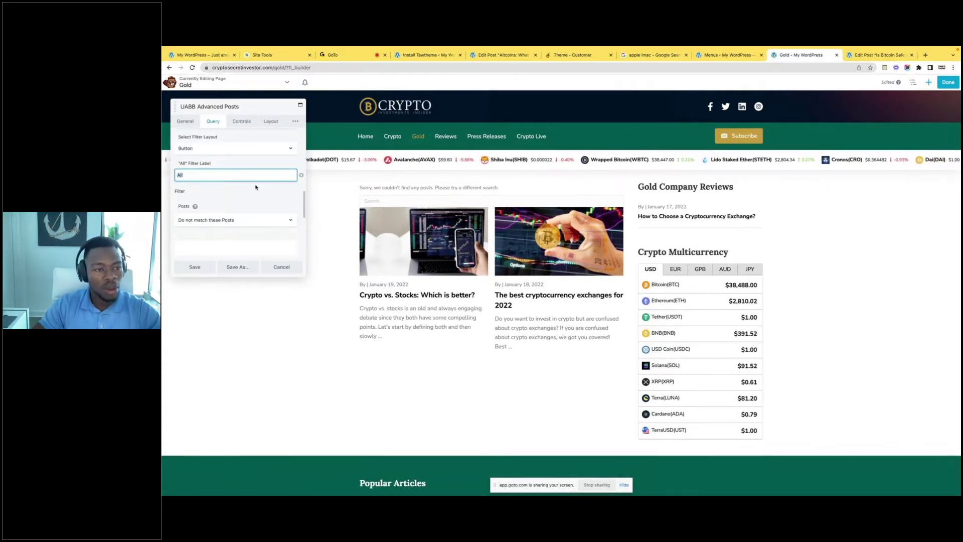
pyautogui.write('Gold latest post')
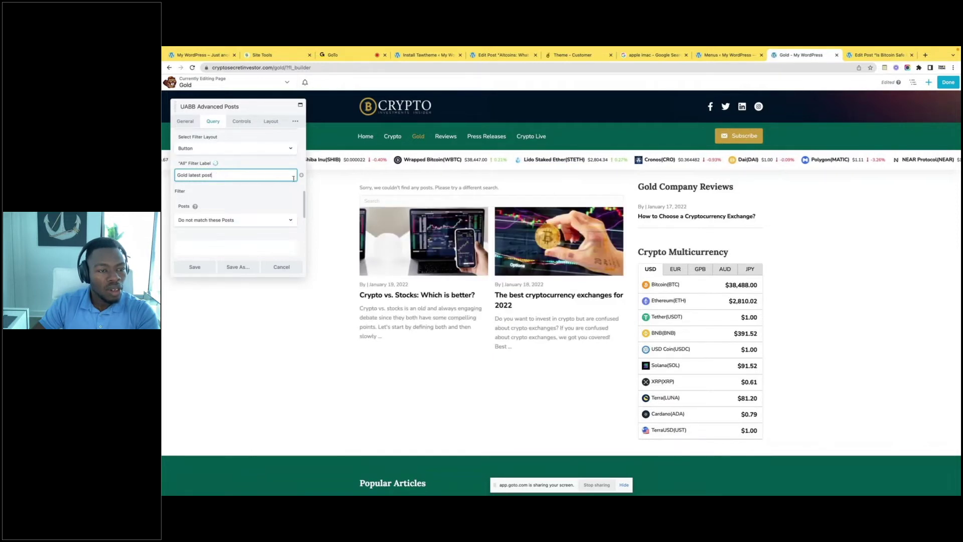
pyautogui.click(254, 198)
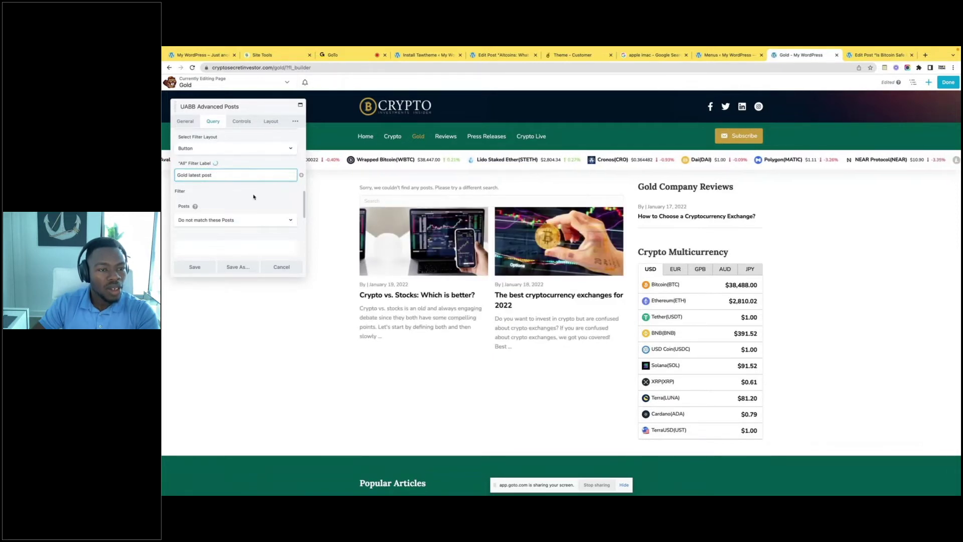
pyautogui.click(231, 177)
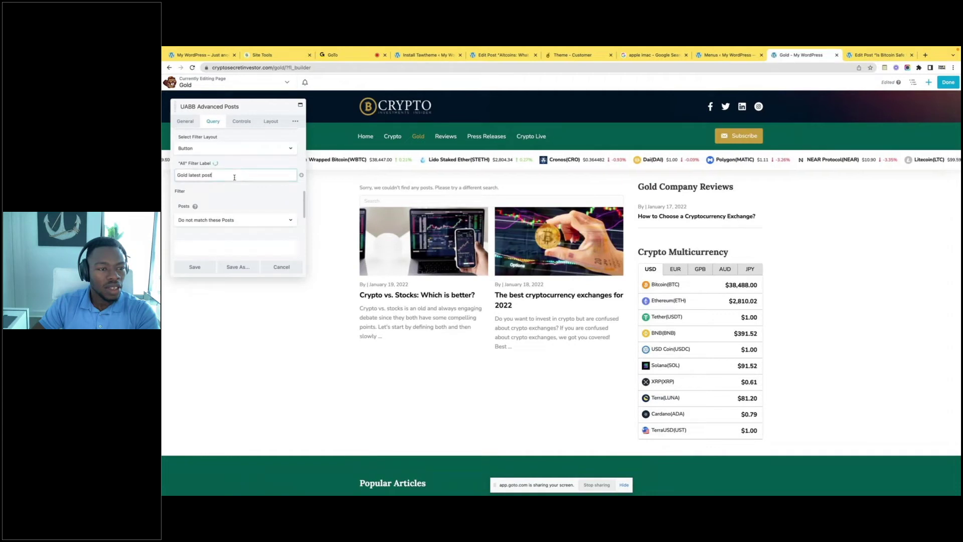
pyautogui.hotkey('ctrl', 'shift', 'Left')
pyautogui.hotkey('ctrl', 'shift', 'Left')
pyautogui.hotkey('ctrl', 'shift', 'Left')
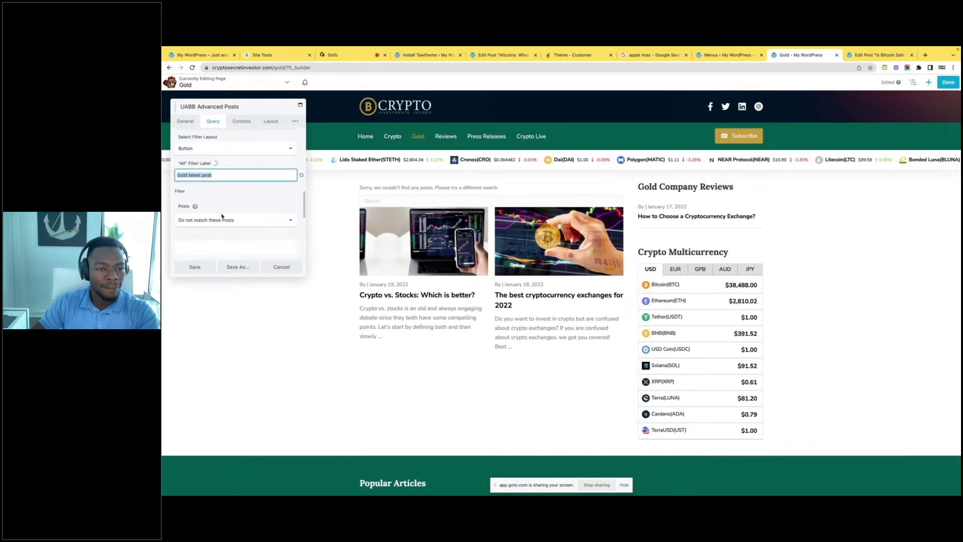
# Review the taxonomy, post and category filter options surrounding the "All" filter label
pyautogui.scroll(1, 226, 210)
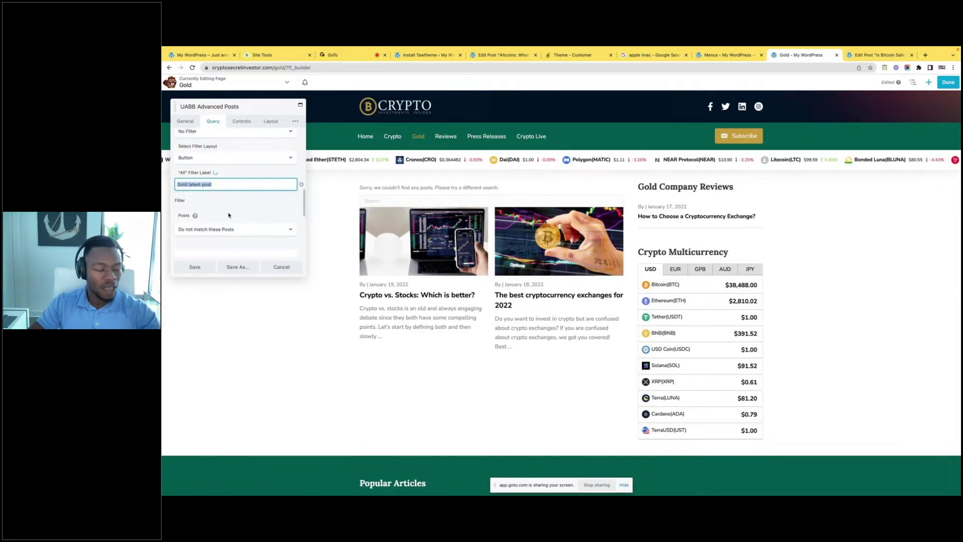
pyautogui.scroll(-3, 227, 216)
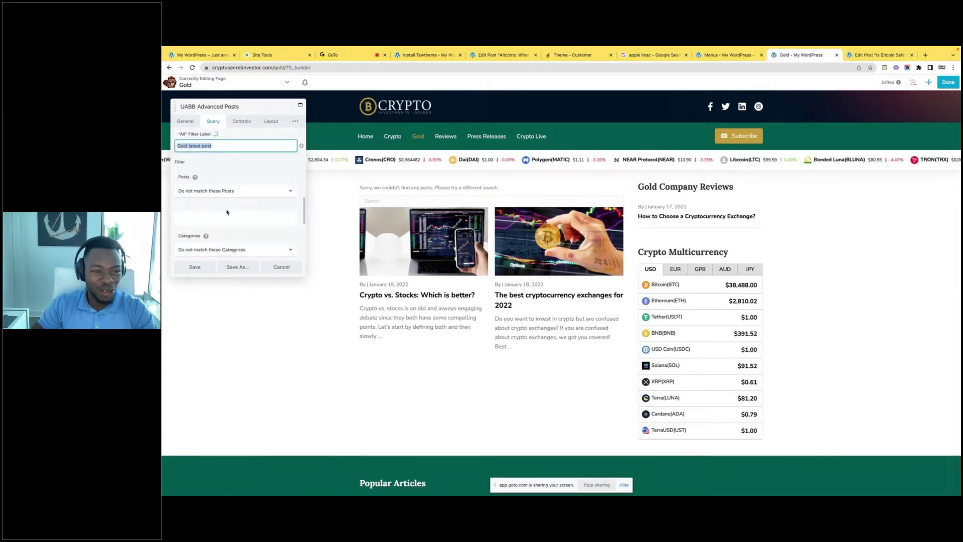
pyautogui.scroll(2, 249, 176)
pyautogui.scroll(1, 249, 176)
pyautogui.scroll(-2, 241, 186)
pyautogui.scroll(4, 236, 194)
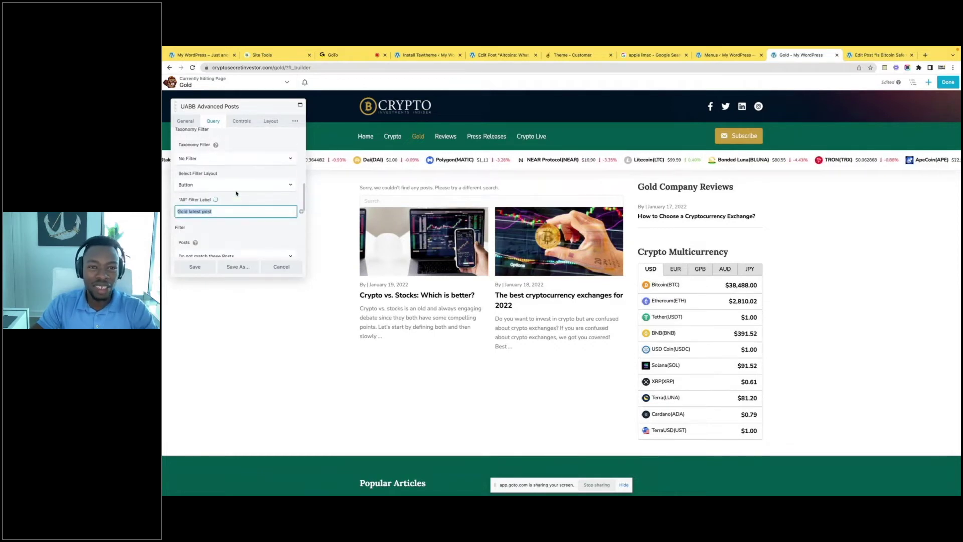
pyautogui.scroll(-2, 237, 190)
pyautogui.scroll(-2, 227, 209)
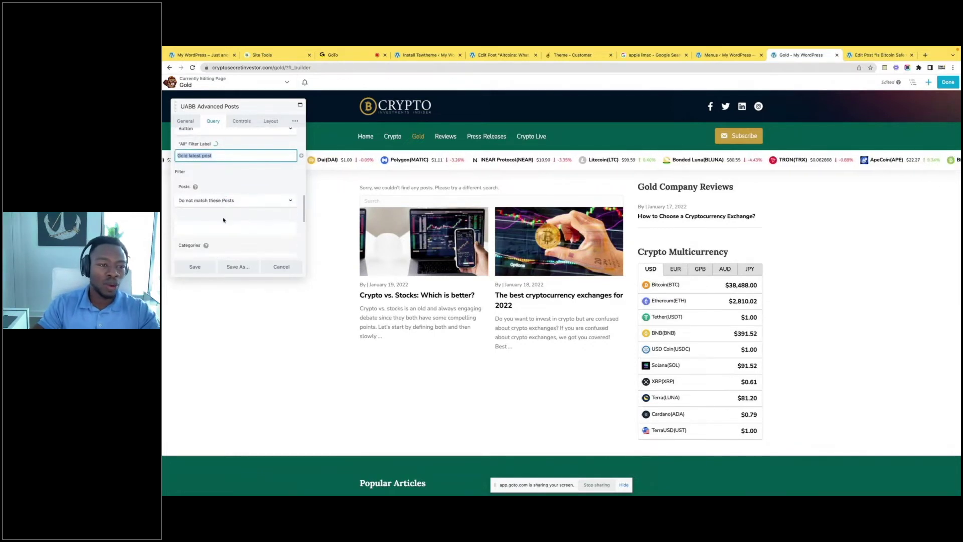
# Restore the two-post grid's "All" filter label to "All"
pyautogui.scroll(2, 238, 176)
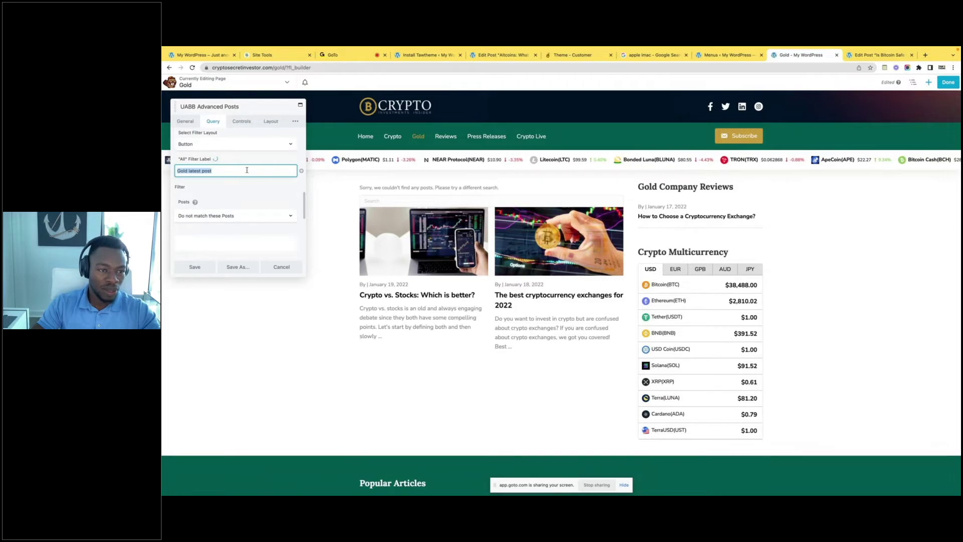
pyautogui.write('All')
pyautogui.click(243, 202)
pyautogui.scroll(-1, 220, 198)
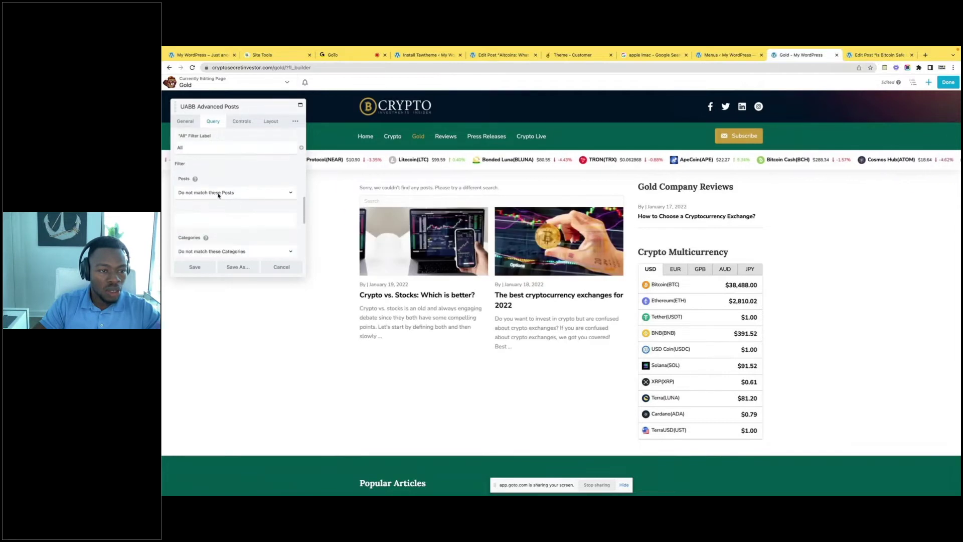
# Set the two-post grid's category filter to "Match these Categories" for "Gold latest post" and save the module
pyautogui.scroll(-1, 262, 206)
pyautogui.scroll(-2, 270, 171)
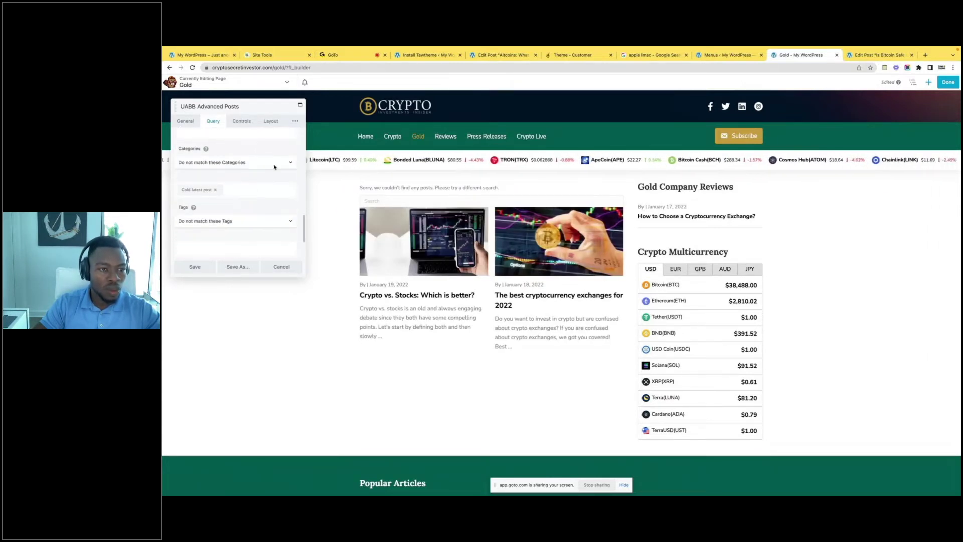
pyautogui.click(272, 164)
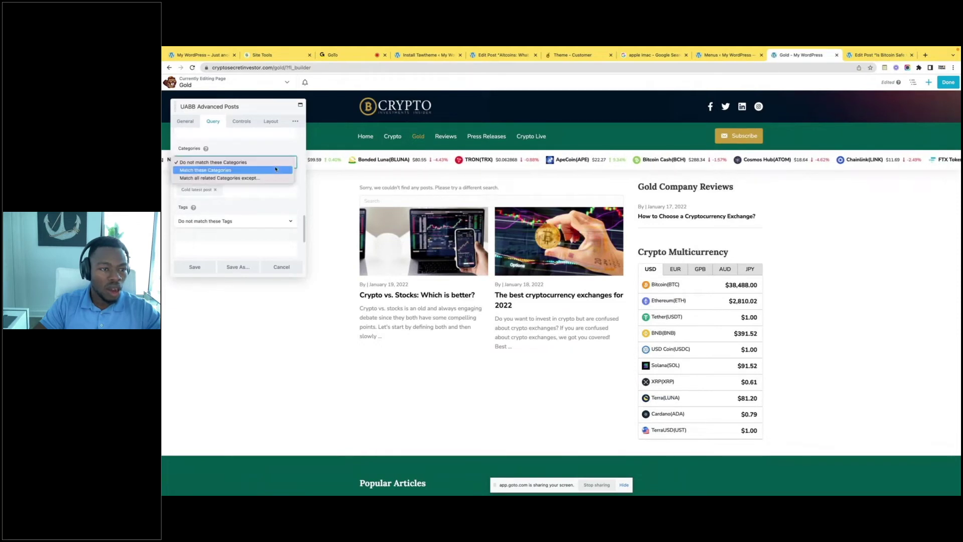
pyautogui.click(241, 170)
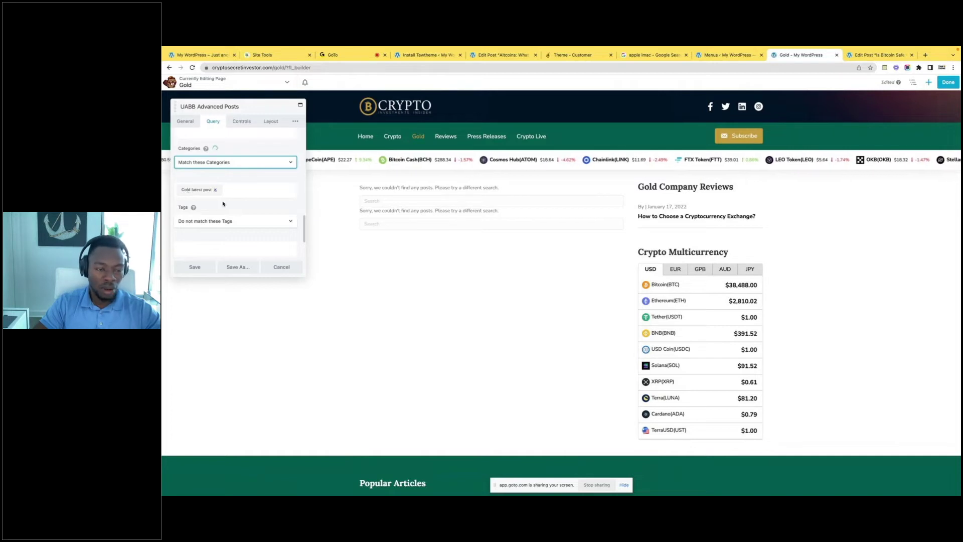
pyautogui.click(196, 271)
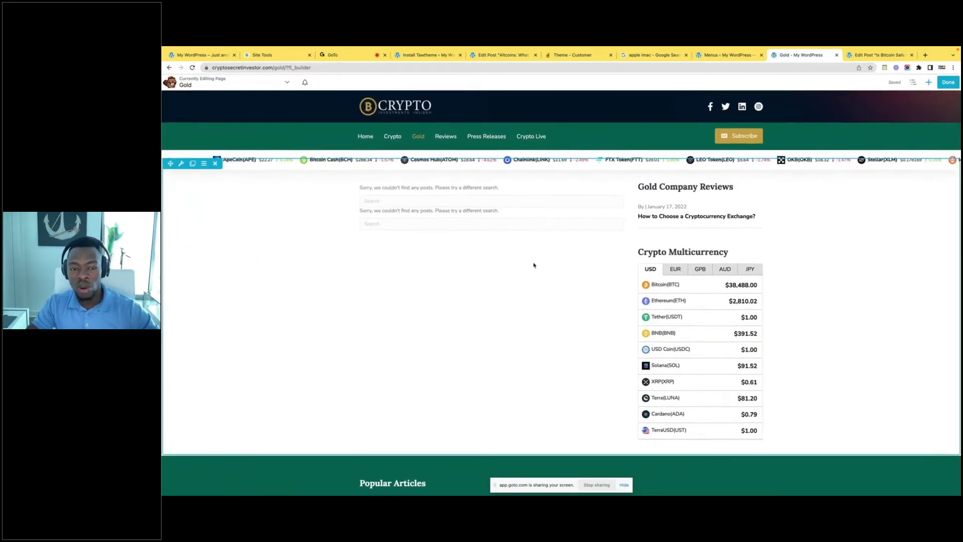
# Finish editing the Gold page and publish its changes
pyautogui.moveTo(435, 224)
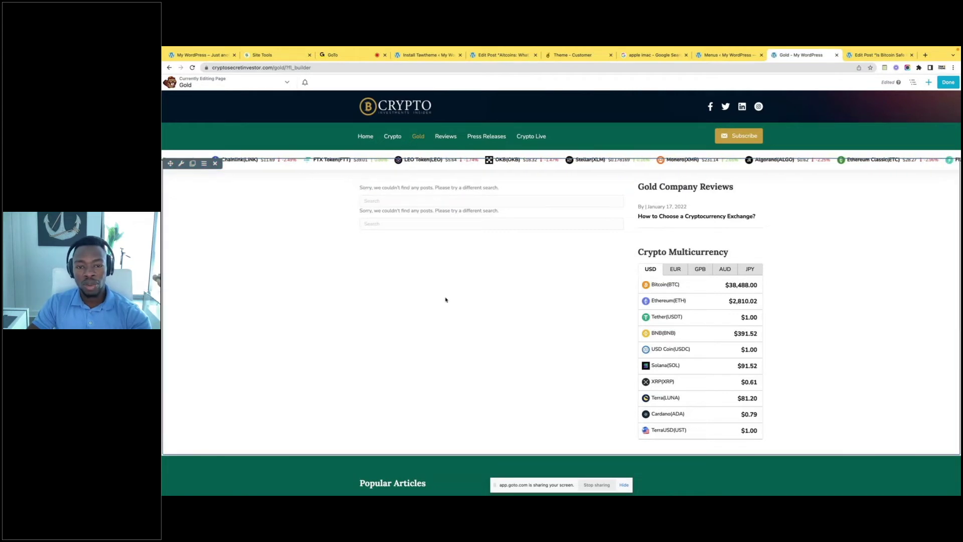
pyautogui.moveTo(468, 237)
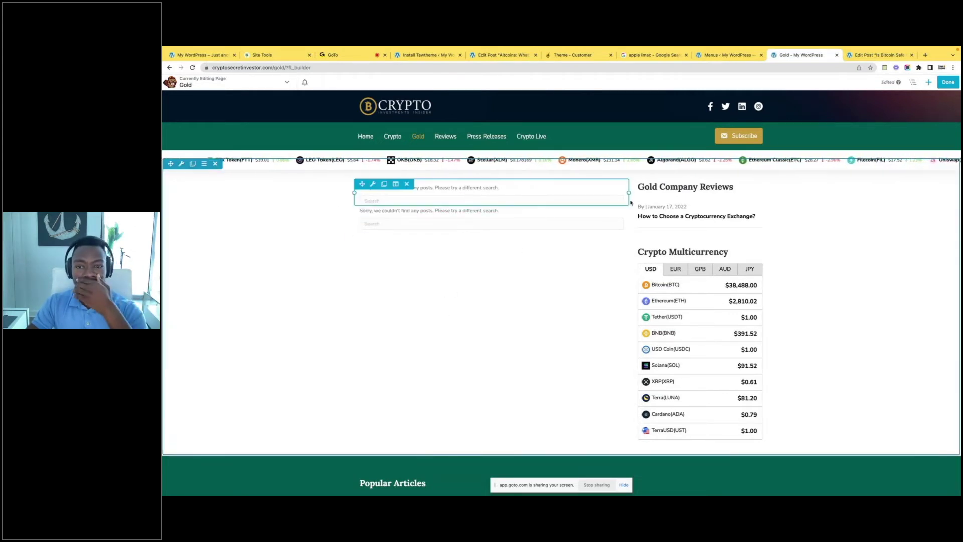
pyautogui.moveTo(692, 208)
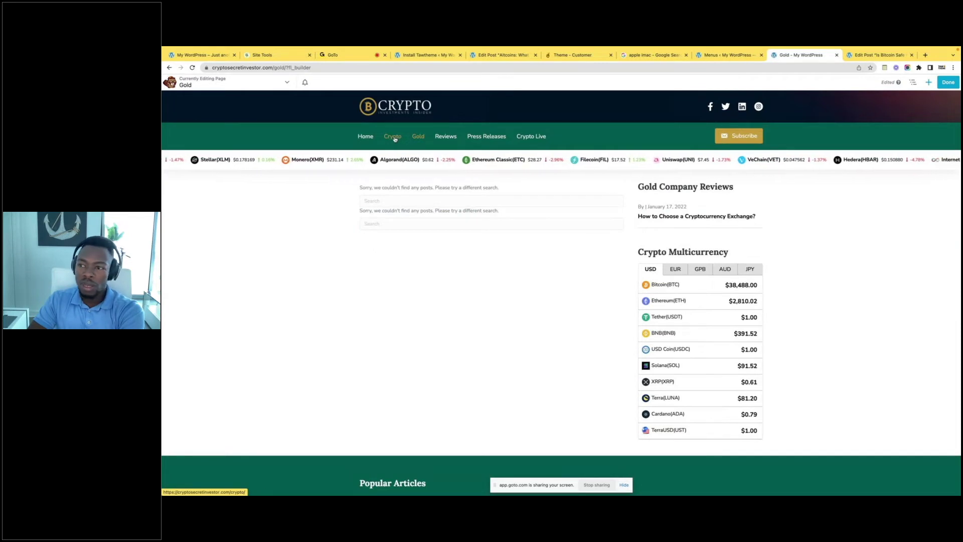
pyautogui.click(948, 81)
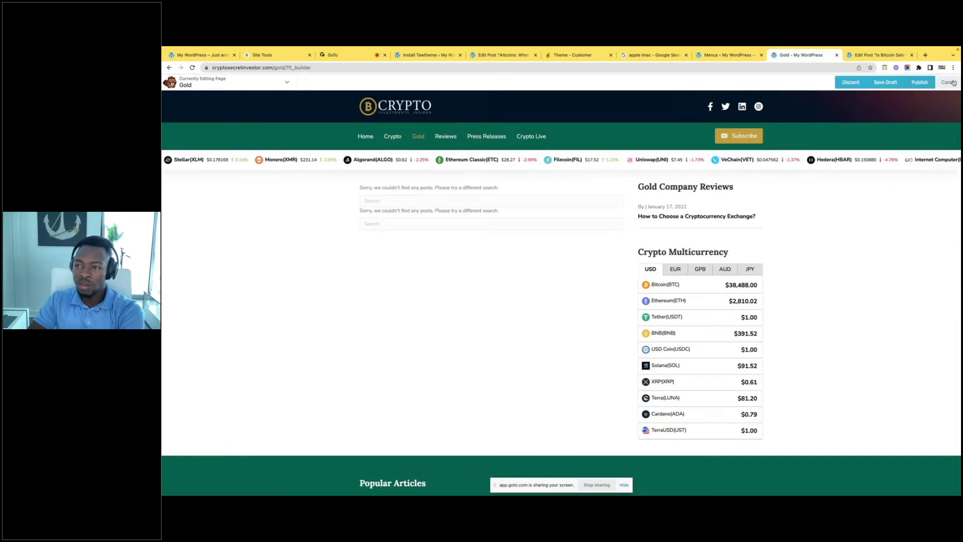
pyautogui.click(914, 83)
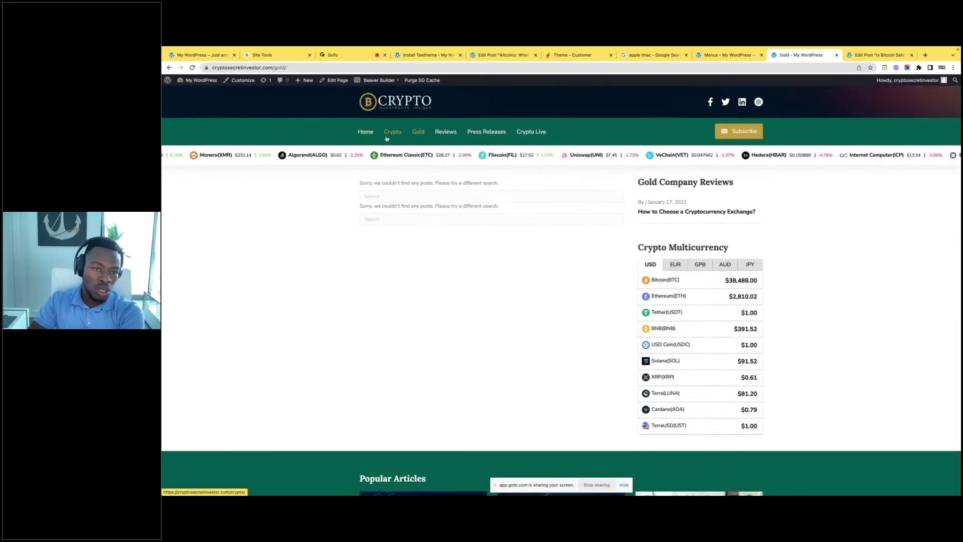
# Open the Crypto page and the home page to compare how their featured and grid posts are laid out
pyautogui.click(387, 137)
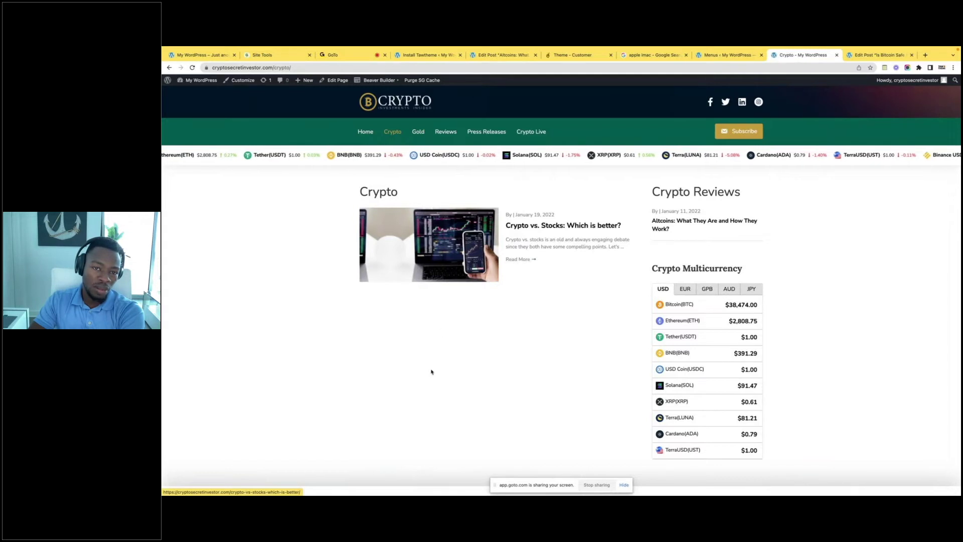
pyautogui.click(447, 130)
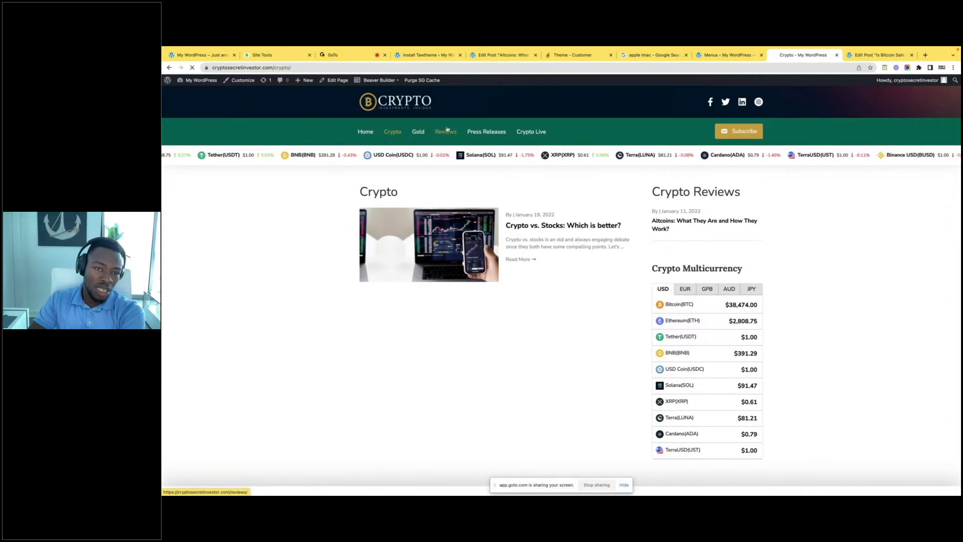
pyautogui.click(377, 133)
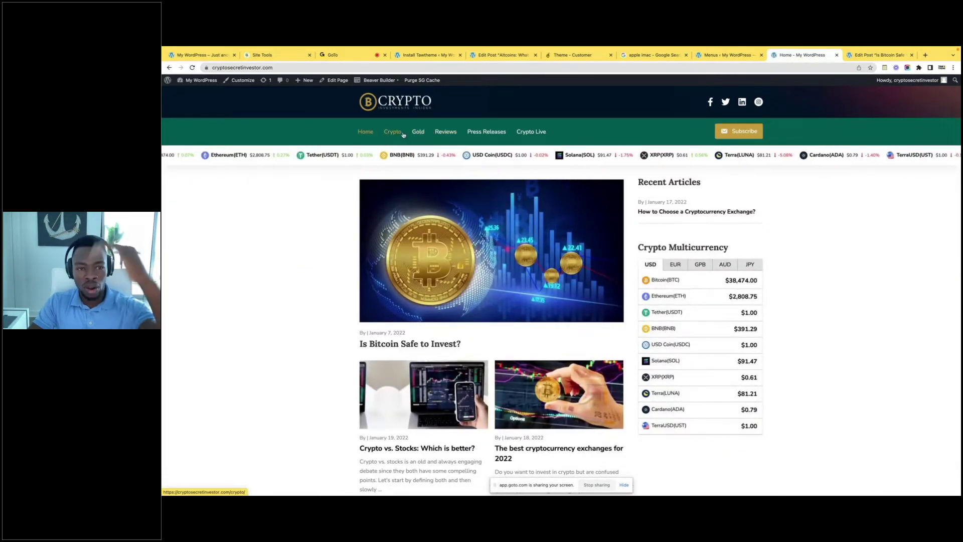
pyautogui.click(404, 131)
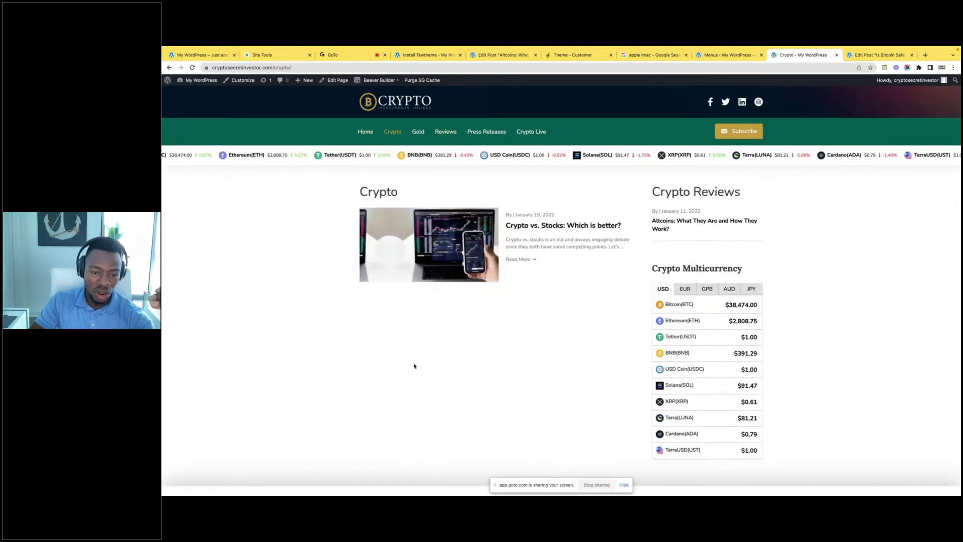
pyautogui.scroll(-5, 414, 365)
pyautogui.scroll(3, 487, 278)
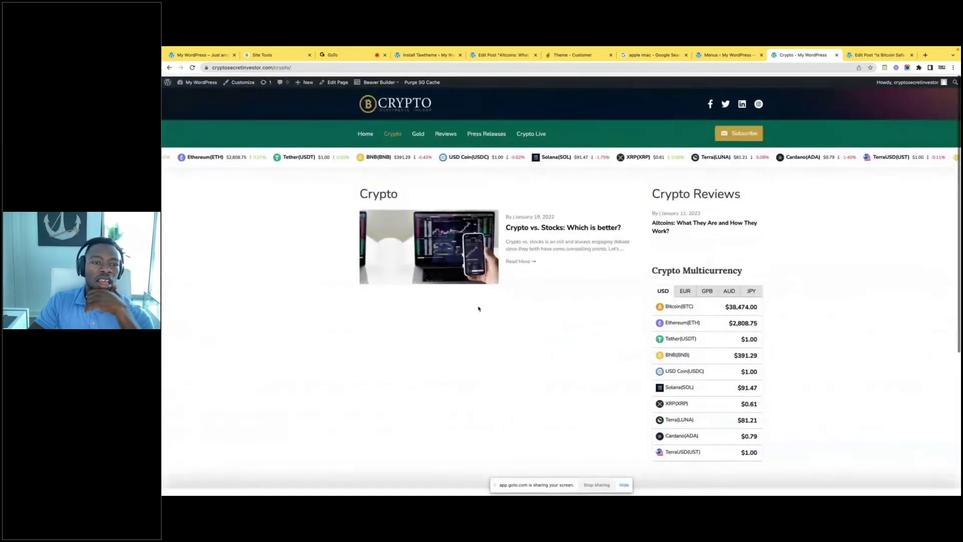
pyautogui.click(366, 131)
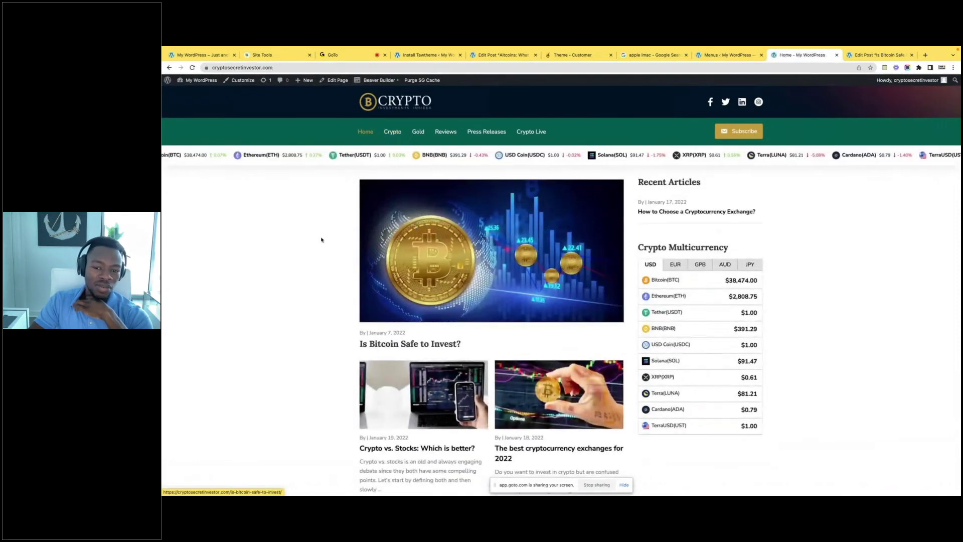
pyautogui.scroll(-2, 550, 314)
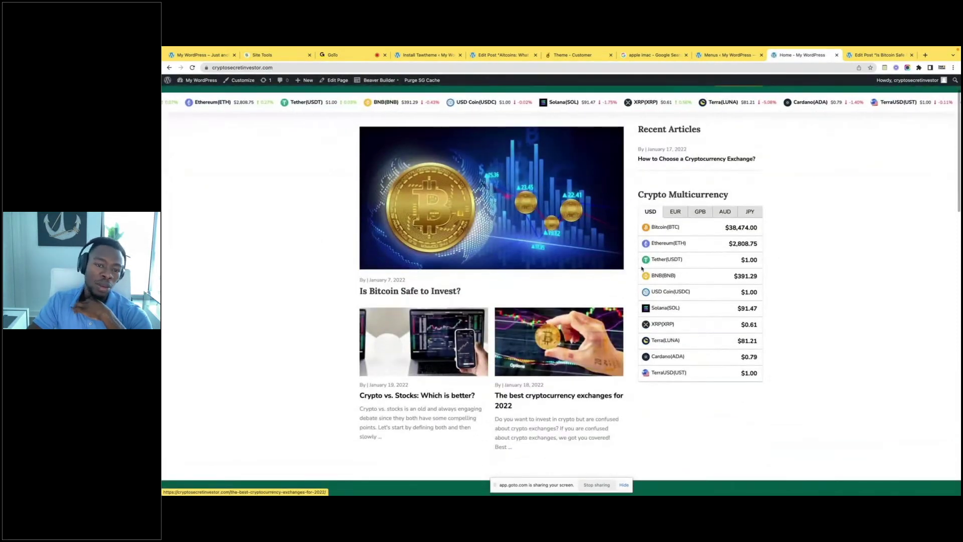
pyautogui.scroll(2, 627, 269)
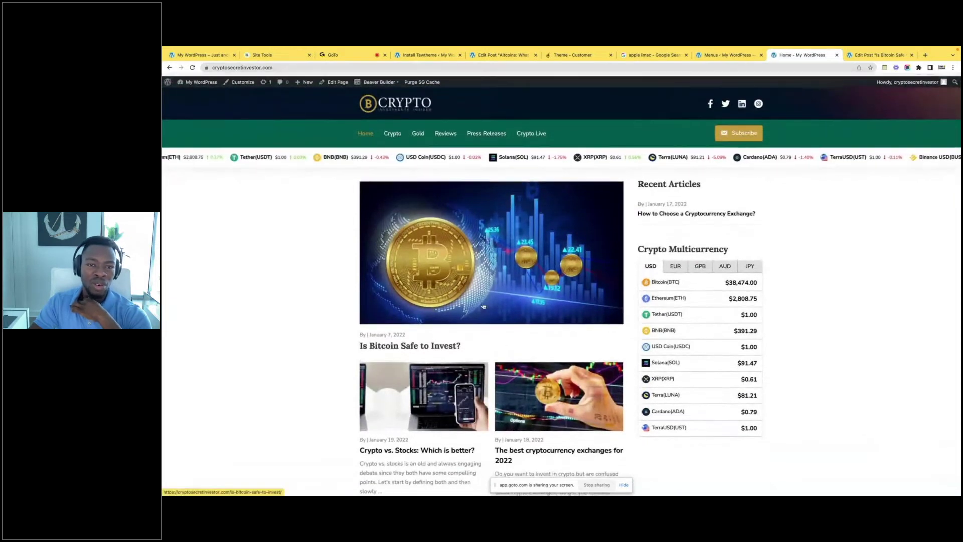
# Open the live Gold page and examine its main post area and the Popular Articles section
pyautogui.click(418, 132)
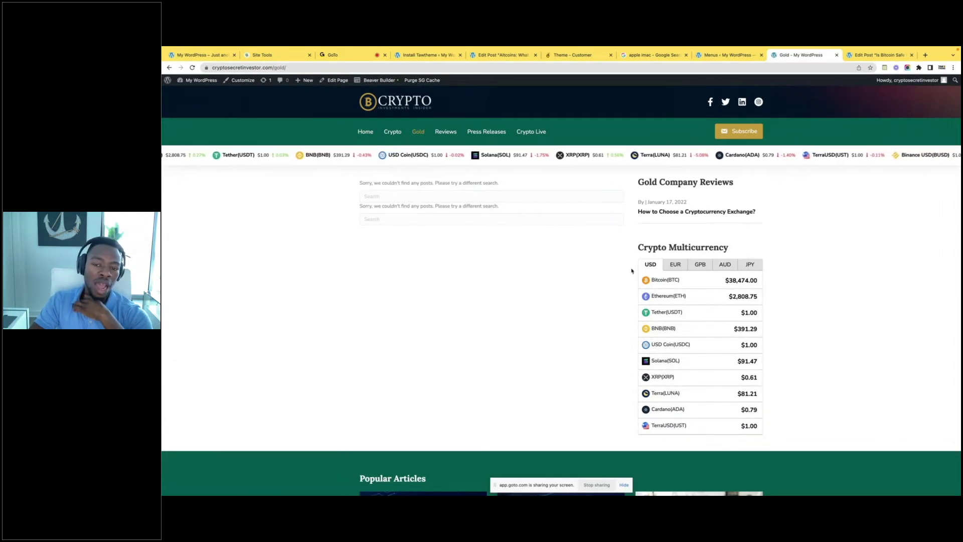
pyautogui.scroll(-6, 592, 360)
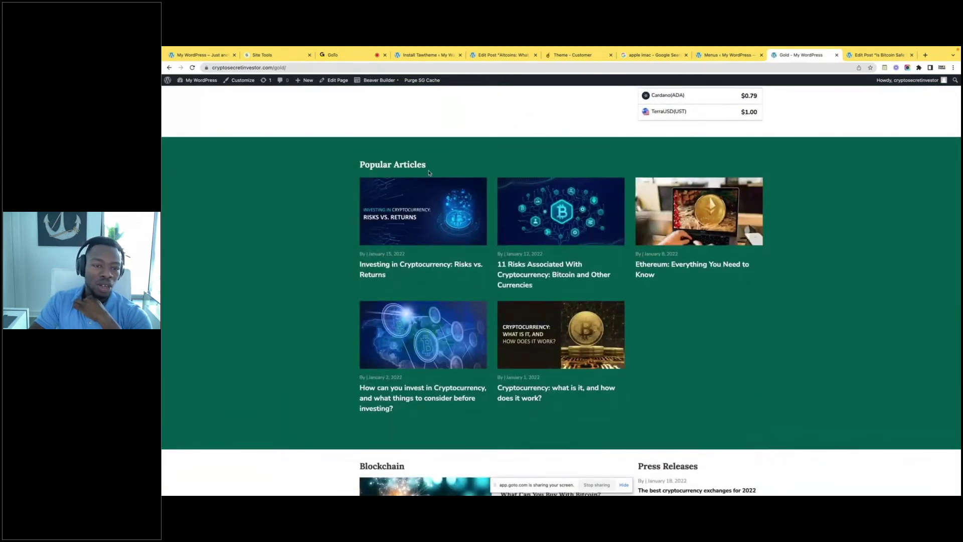
pyautogui.moveTo(429, 170); pyautogui.dragTo(351, 169)
pyautogui.scroll(3, 351, 169)
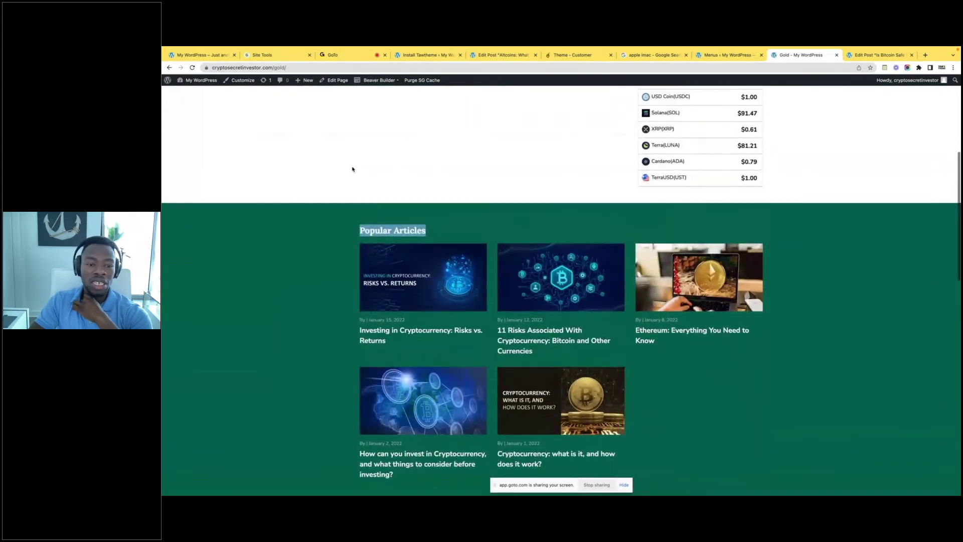
pyautogui.moveTo(430, 234); pyautogui.dragTo(335, 226)
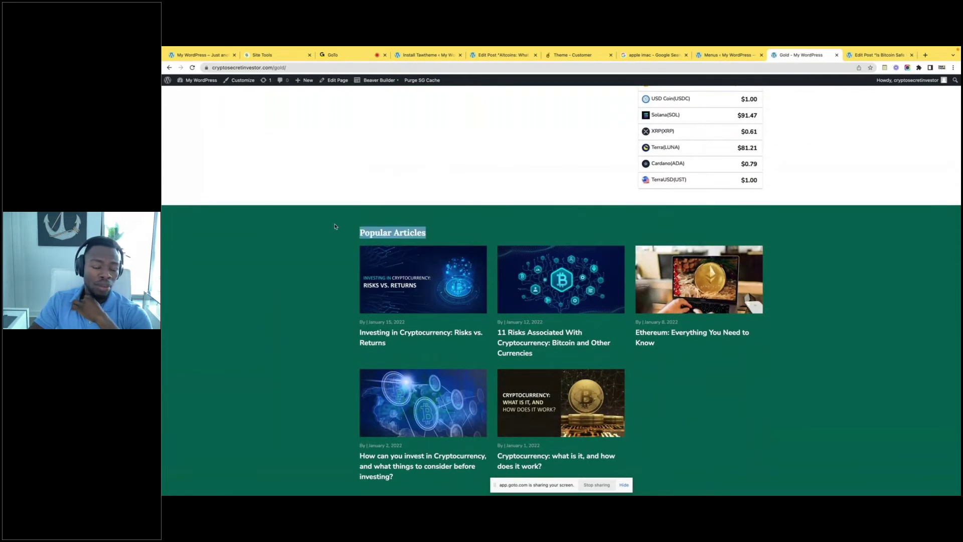
pyautogui.click(433, 236)
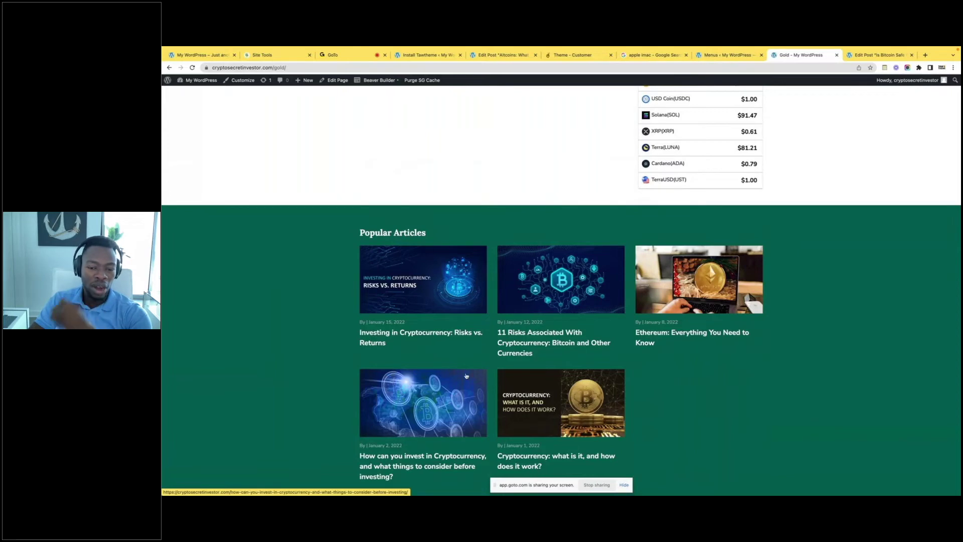
# Examine the Blockchain section's post list on the Gold page
pyautogui.scroll(-1, 466, 376)
pyautogui.scroll(-5, 465, 376)
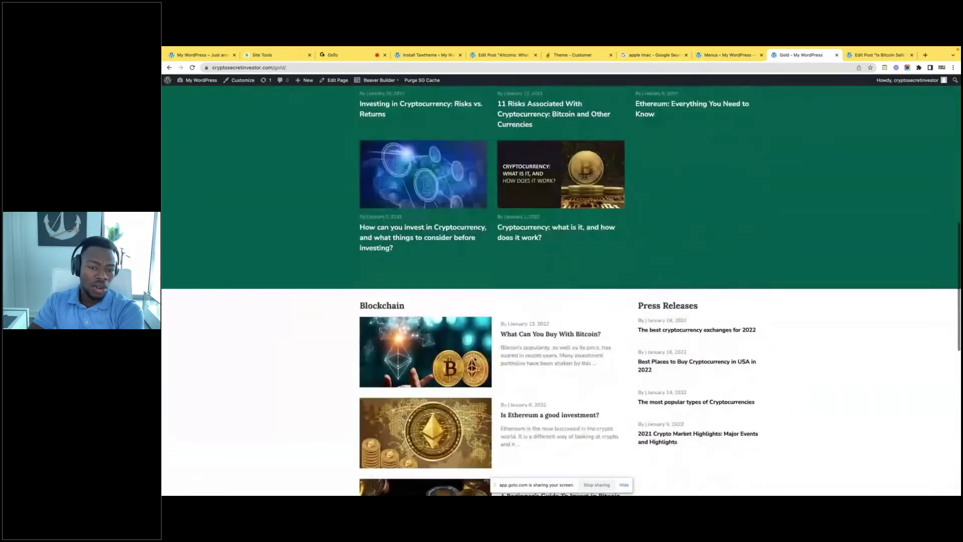
pyautogui.scroll(-3, 475, 360)
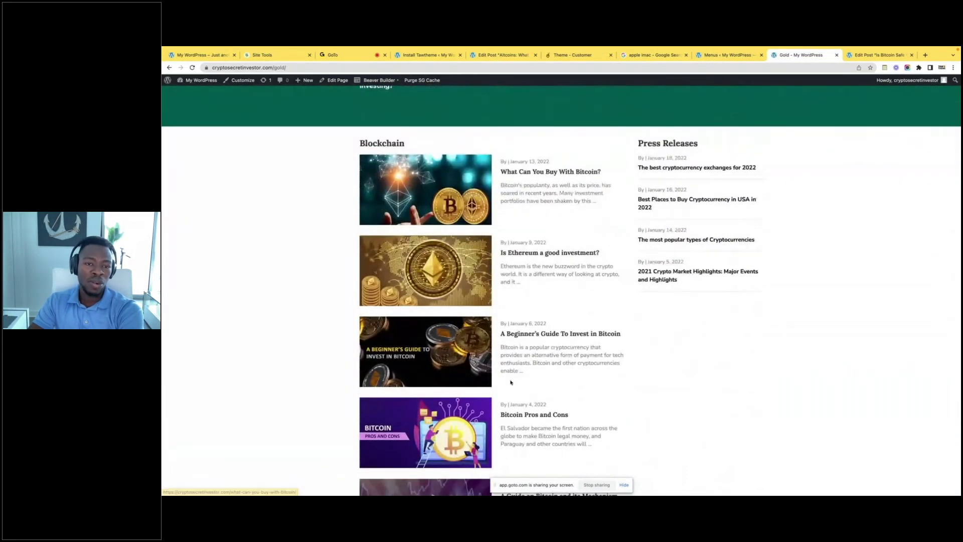
pyautogui.scroll(2, 511, 382)
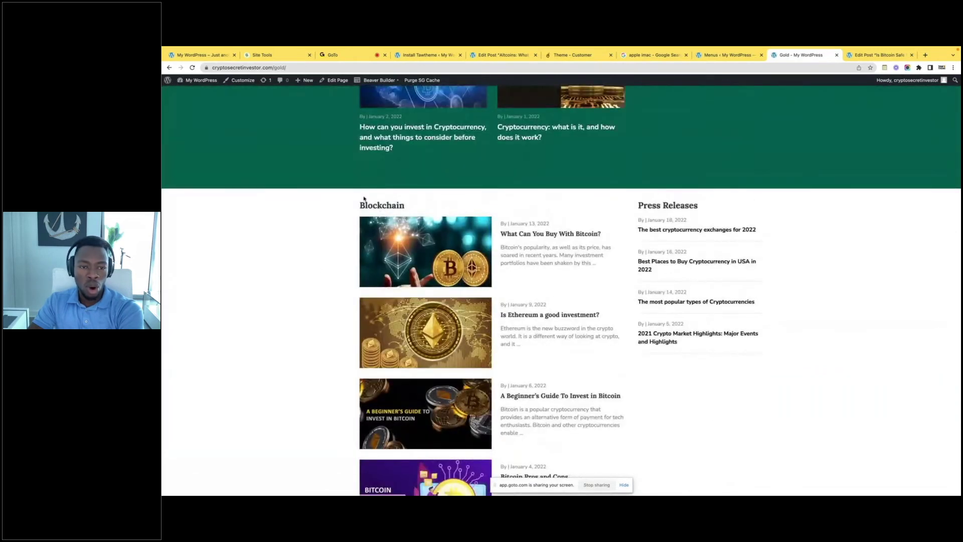
pyautogui.moveTo(426, 204); pyautogui.dragTo(343, 204)
pyautogui.click(427, 205)
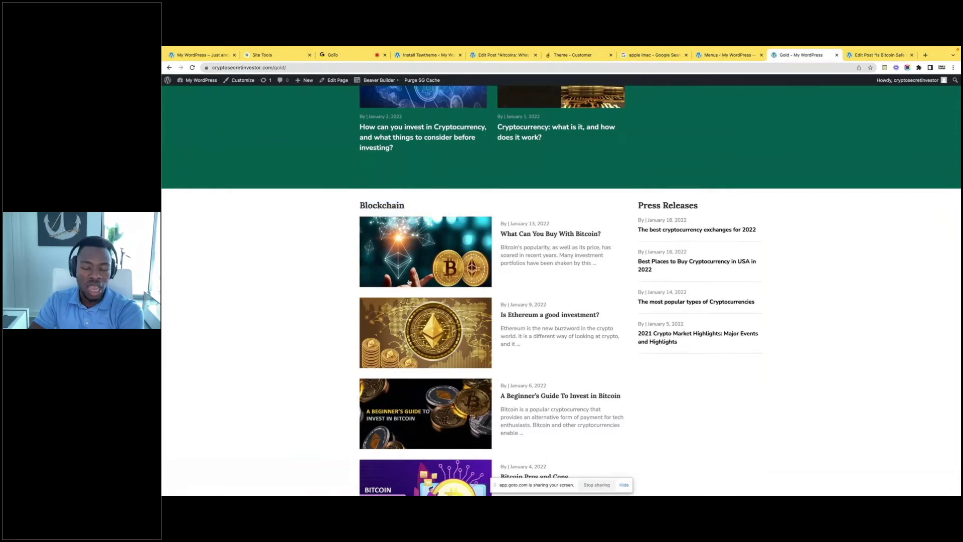
pyautogui.scroll(-3, 408, 283)
pyautogui.scroll(2, 423, 269)
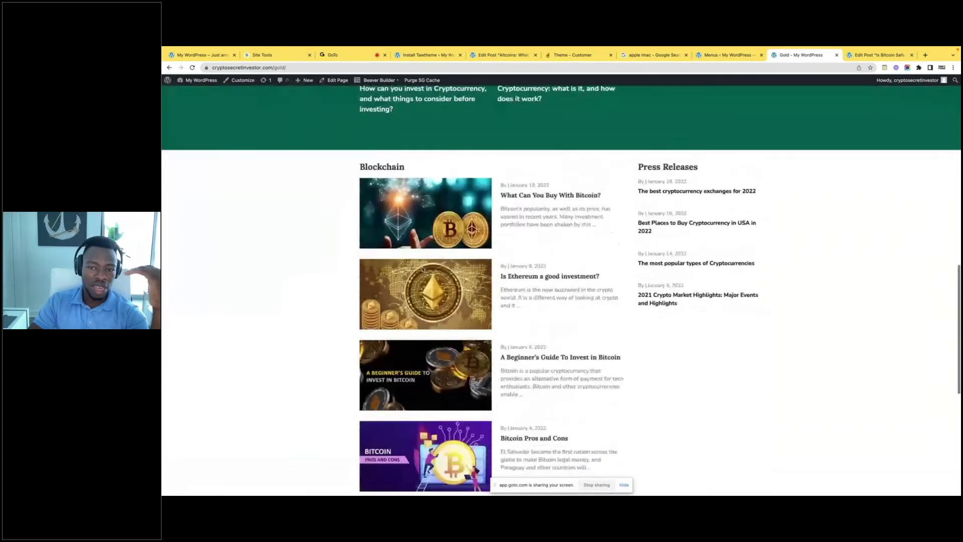
pyautogui.scroll(-3, 423, 270)
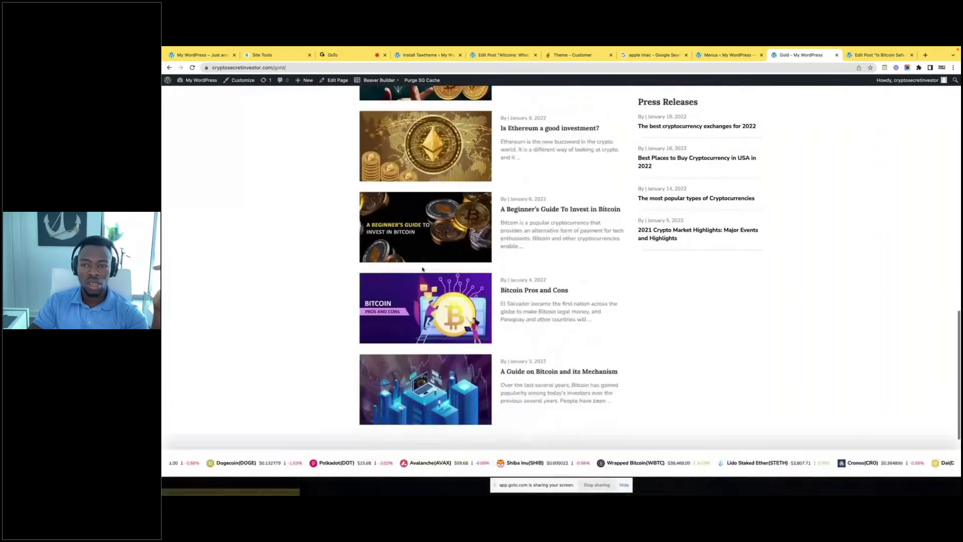
# Review the Gold page's Press Releases section and recheck the featured and grid post modules above Popular Articles
pyautogui.scroll(-3, 423, 269)
pyautogui.scroll(1, 501, 201)
pyautogui.moveTo(700, 104); pyautogui.dragTo(637, 102)
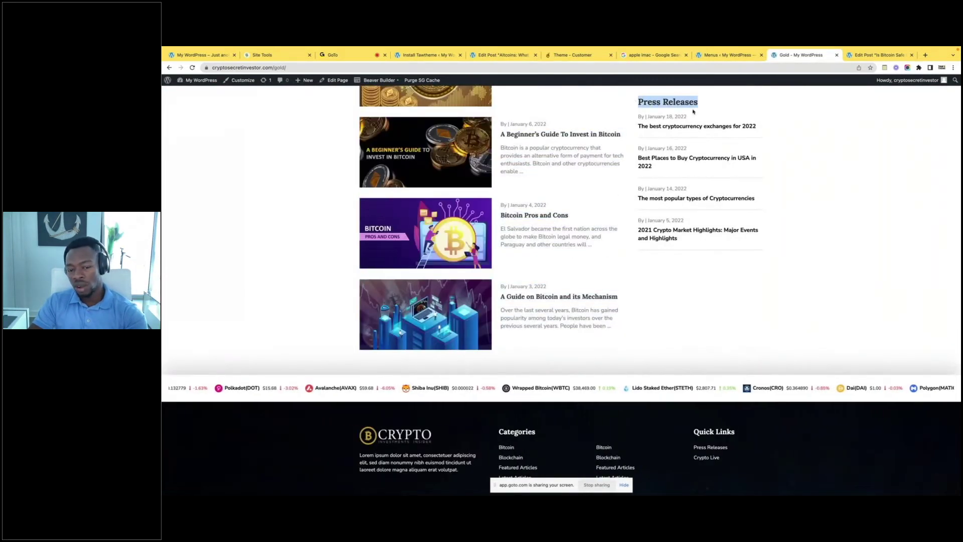
pyautogui.click(693, 111)
pyautogui.scroll(3, 693, 134)
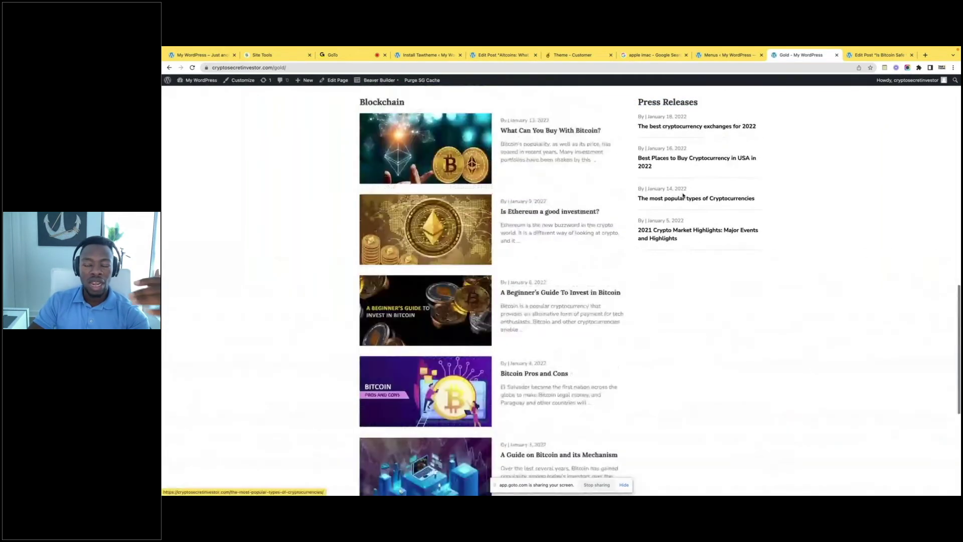
pyautogui.scroll(15, 683, 195)
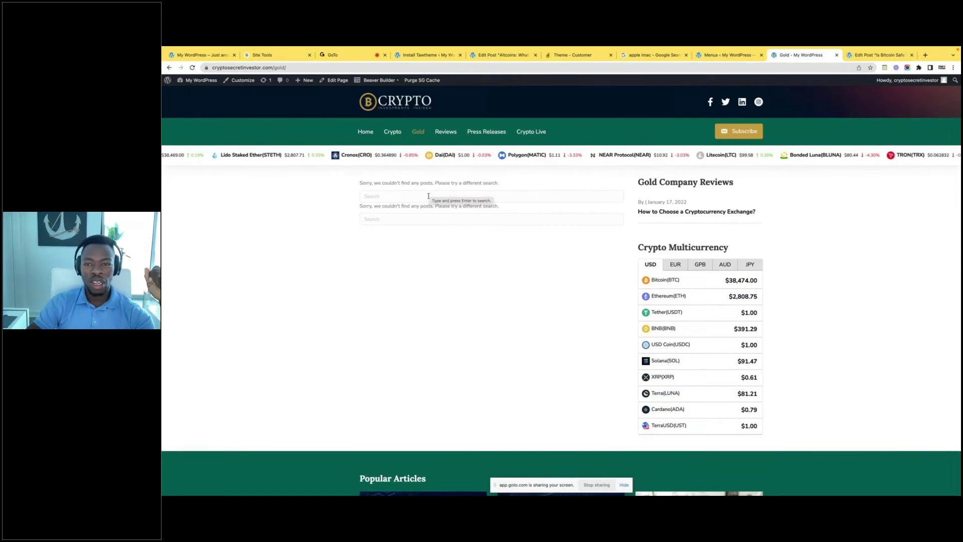
pyautogui.scroll(-2, 401, 271)
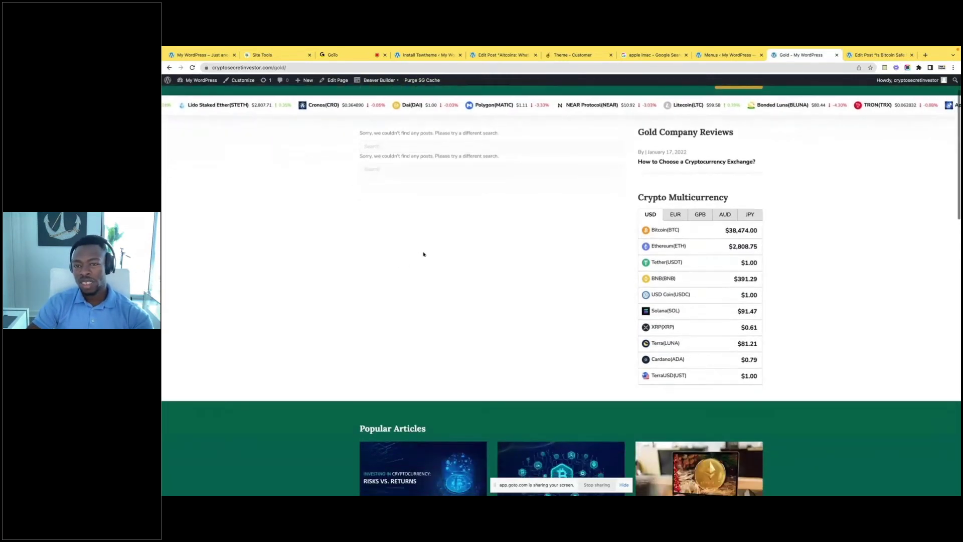
pyautogui.scroll(2, 423, 255)
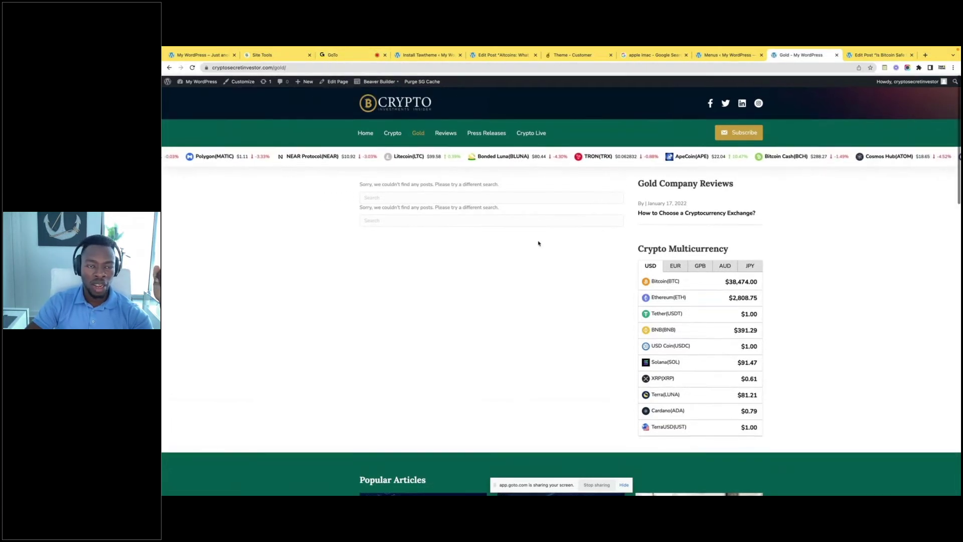
# Switch to the notes document, check the outline items on editing the website and the crypto ticker, and return to the browser
pyautogui.moveTo(587, 494)
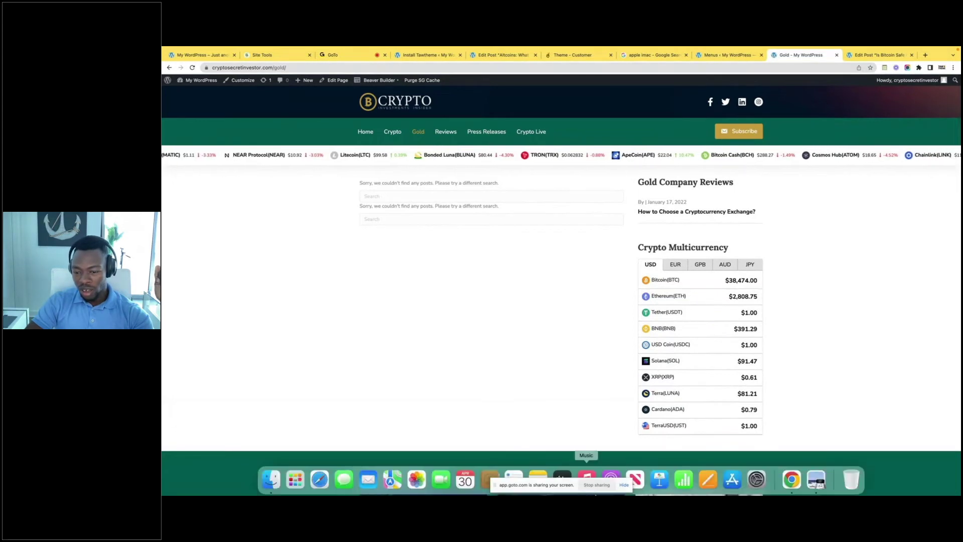
pyautogui.click(816, 484)
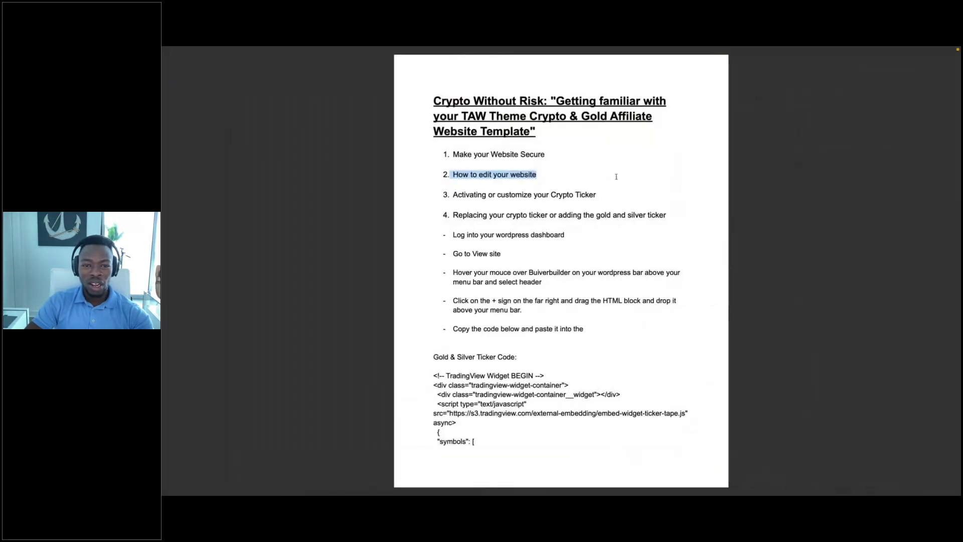
pyautogui.moveTo(537, 174); pyautogui.dragTo(464, 174)
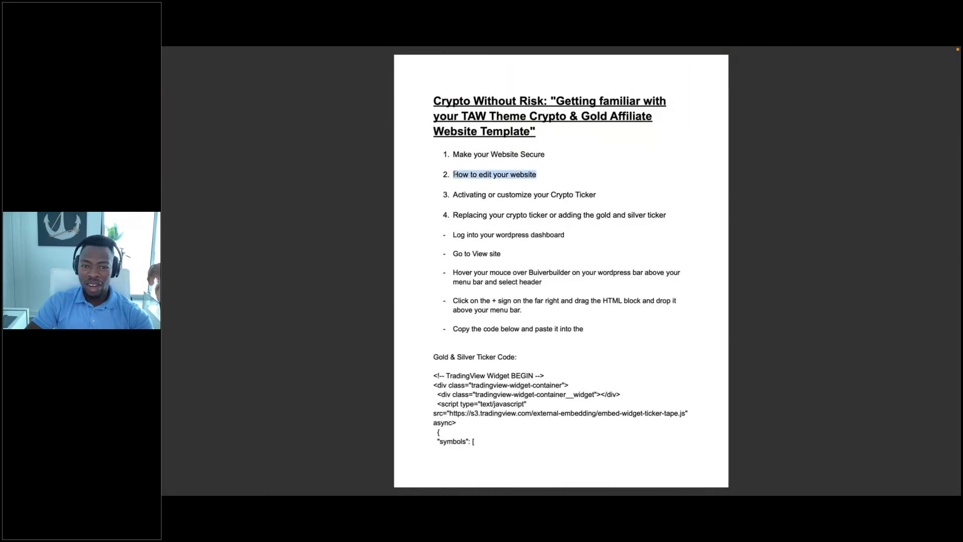
pyautogui.click(467, 202)
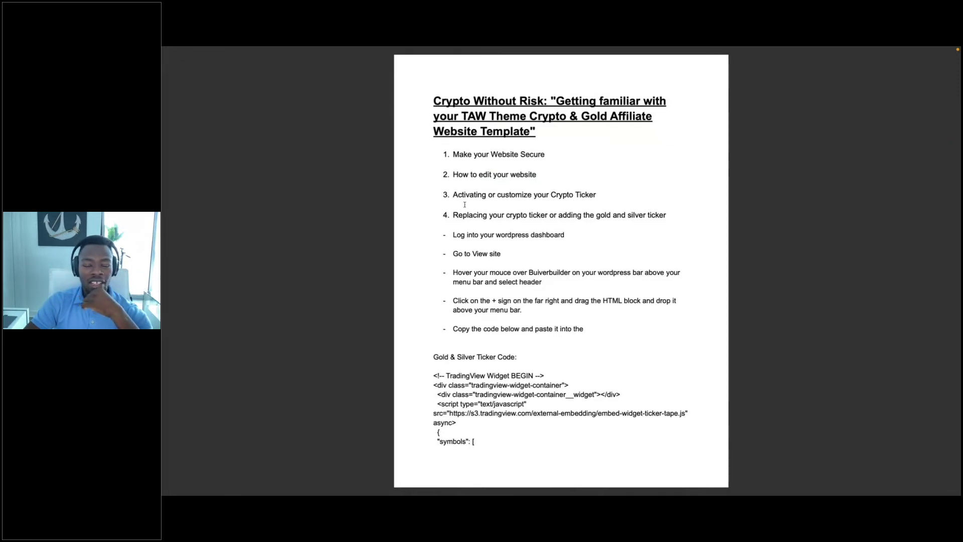
pyautogui.hotkey('ctrl', 'Left')
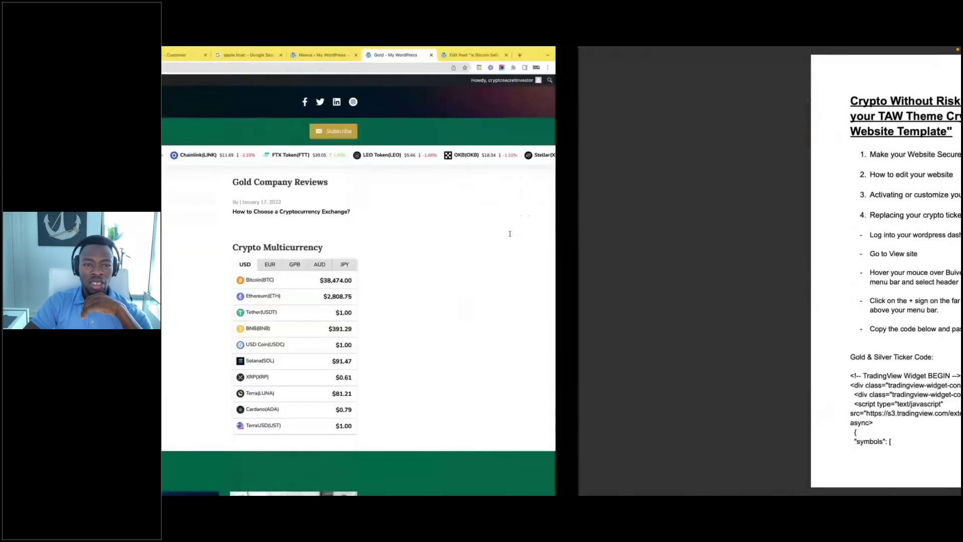
# Go from the live Gold page to the WordPress dashboard and open the site's General Settings
pyautogui.moveTo(195, 85)
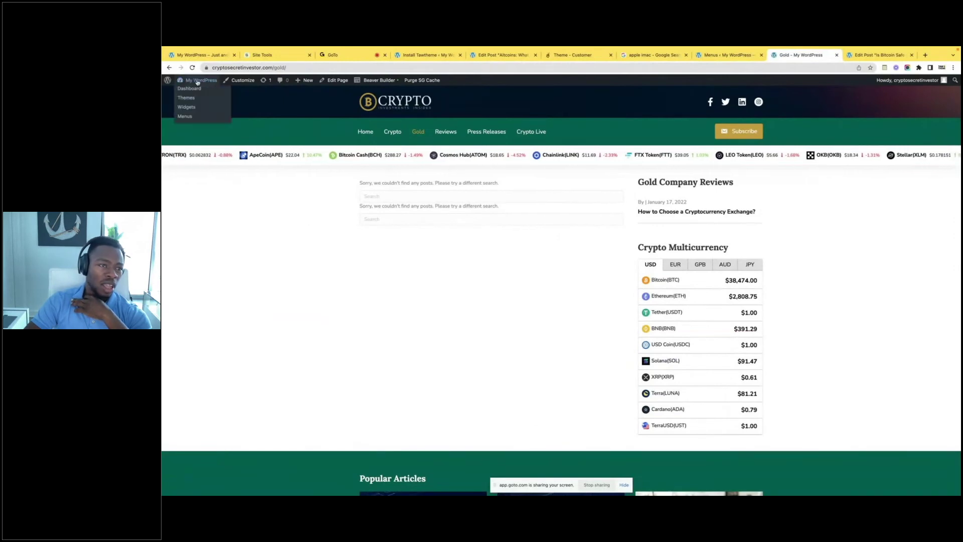
pyautogui.click(192, 90)
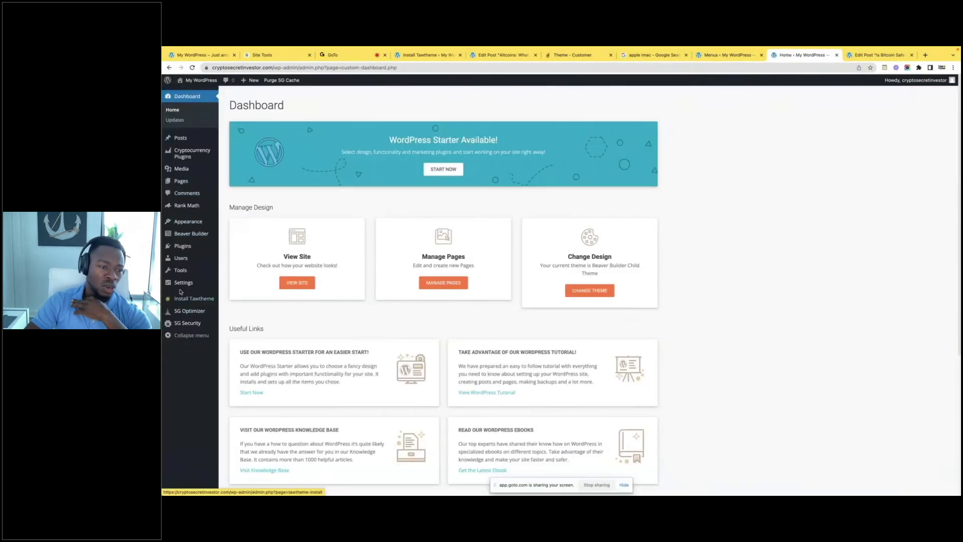
pyautogui.moveTo(181, 283)
pyautogui.click(241, 284)
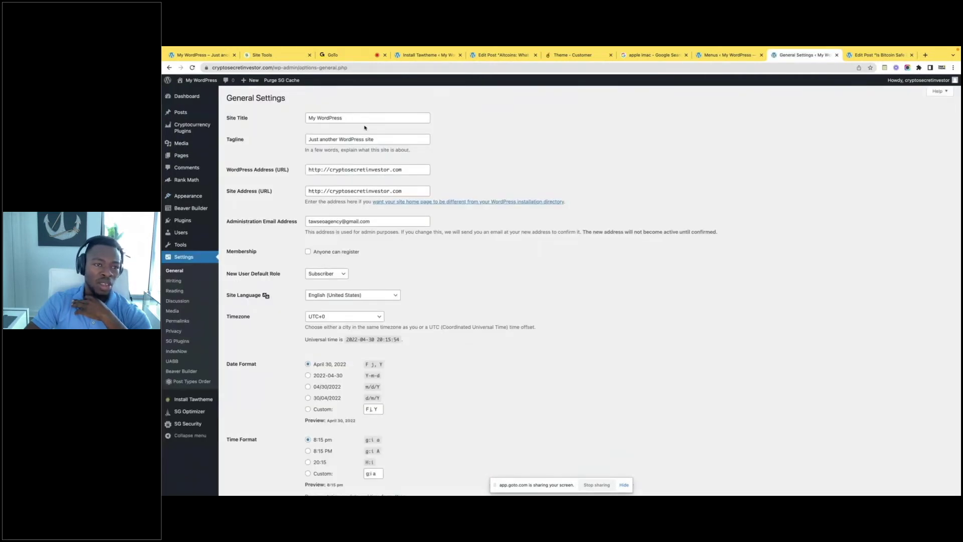
# Copy the domain name from the page address into the site title and space it out as "crypto secret investor"
pyautogui.click(361, 120)
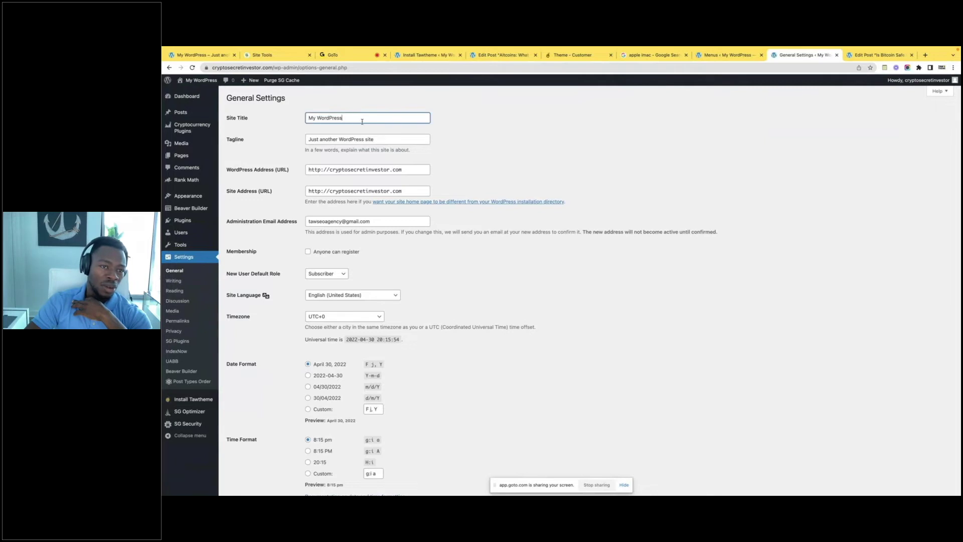
pyautogui.tripleClick(360, 121)
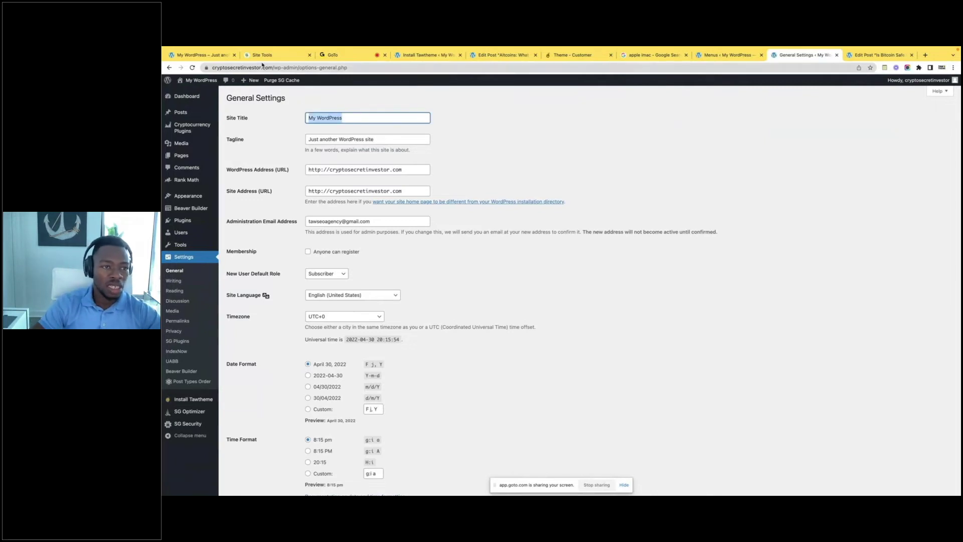
pyautogui.click(260, 68)
pyautogui.moveTo(277, 67); pyautogui.dragTo(228, 67)
pyautogui.hotkey('ctrl', 'c')
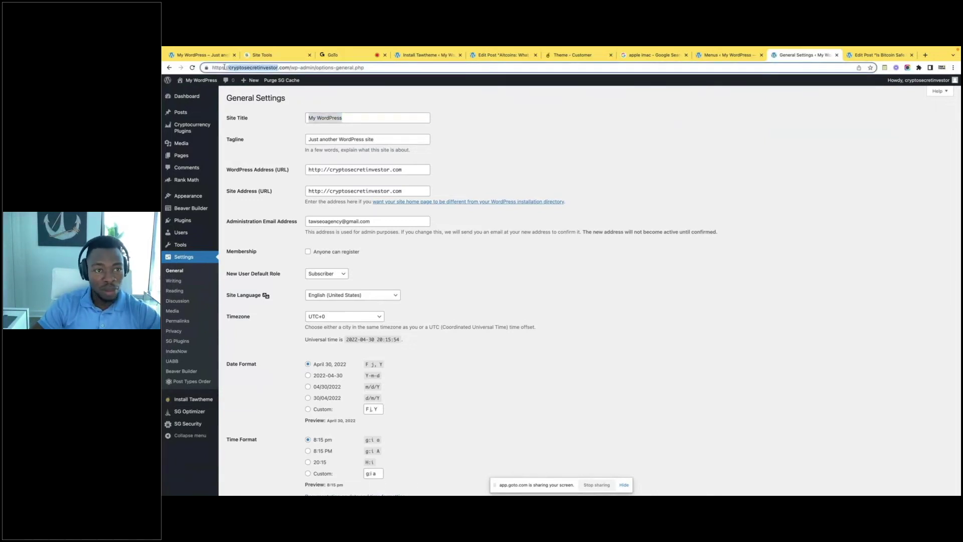
pyautogui.tripleClick(342, 118)
pyautogui.hotkey('ctrl', 'v')
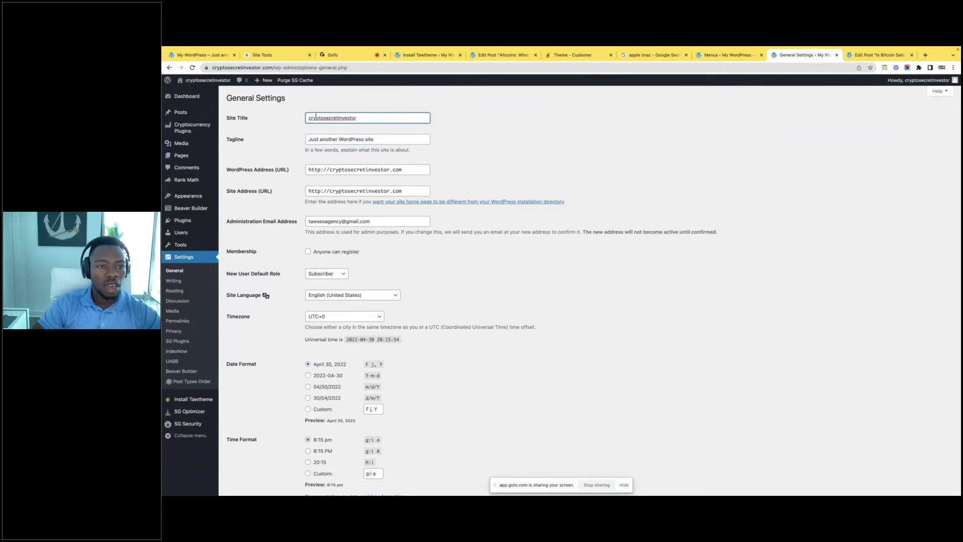
pyautogui.click(324, 119)
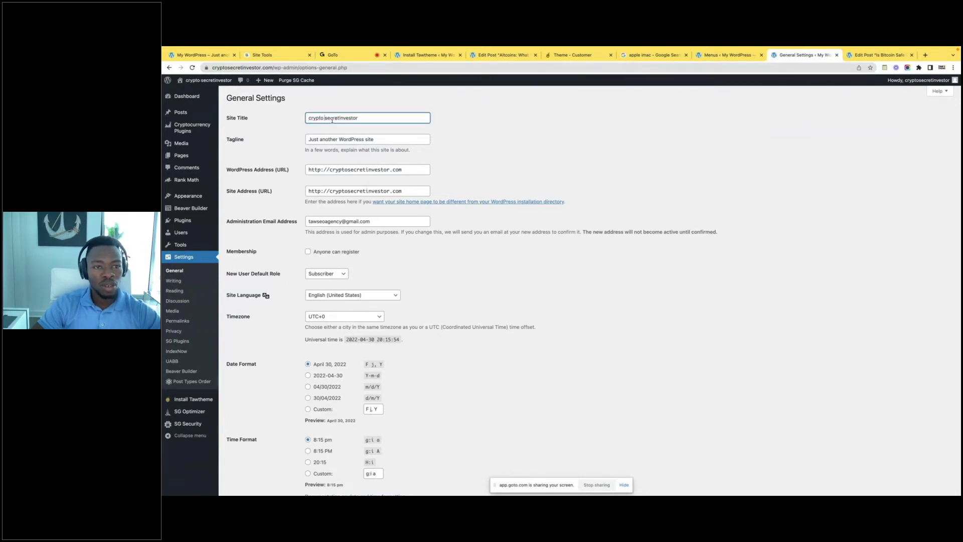
pyautogui.click(339, 118)
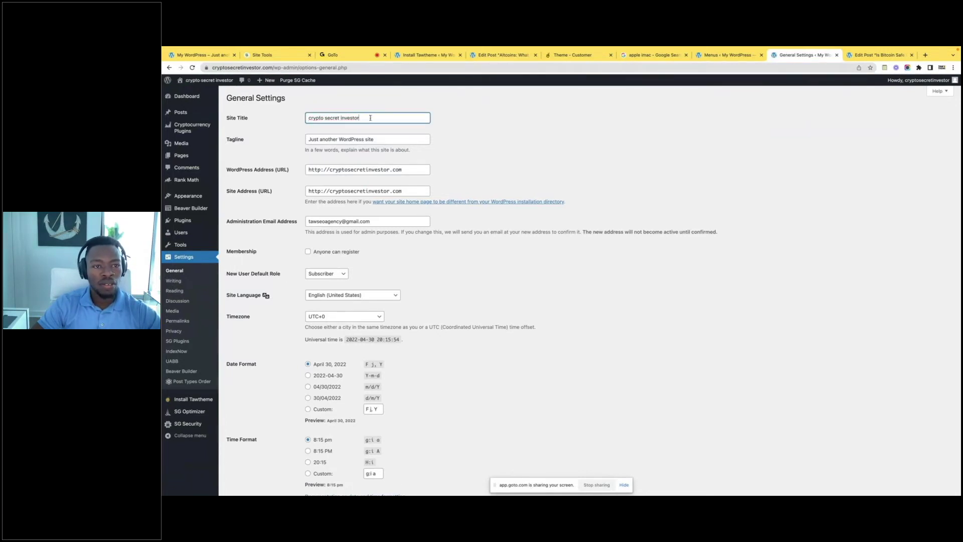
pyautogui.click(370, 118)
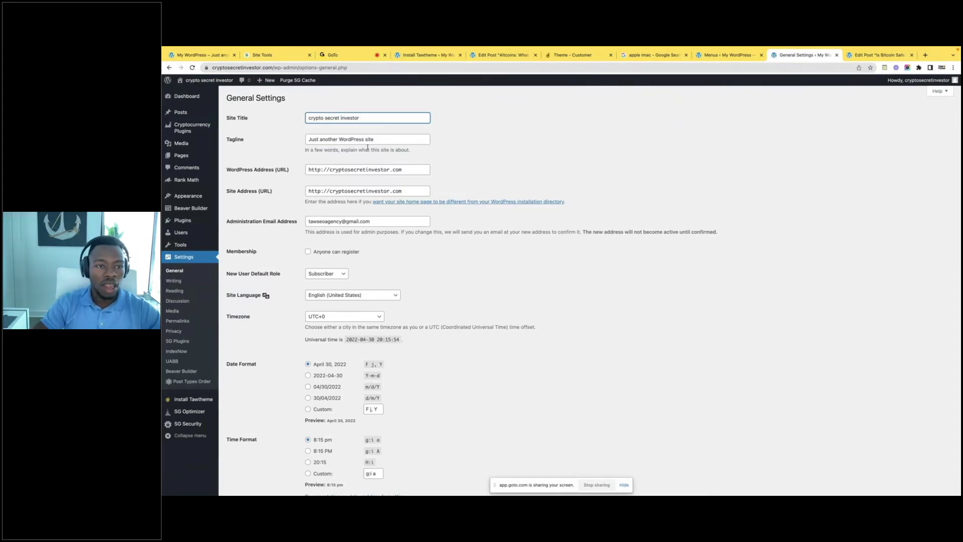
# Replace the default tagline with "Take advantage of an exclusive Insights"
pyautogui.tripleClick(379, 140)
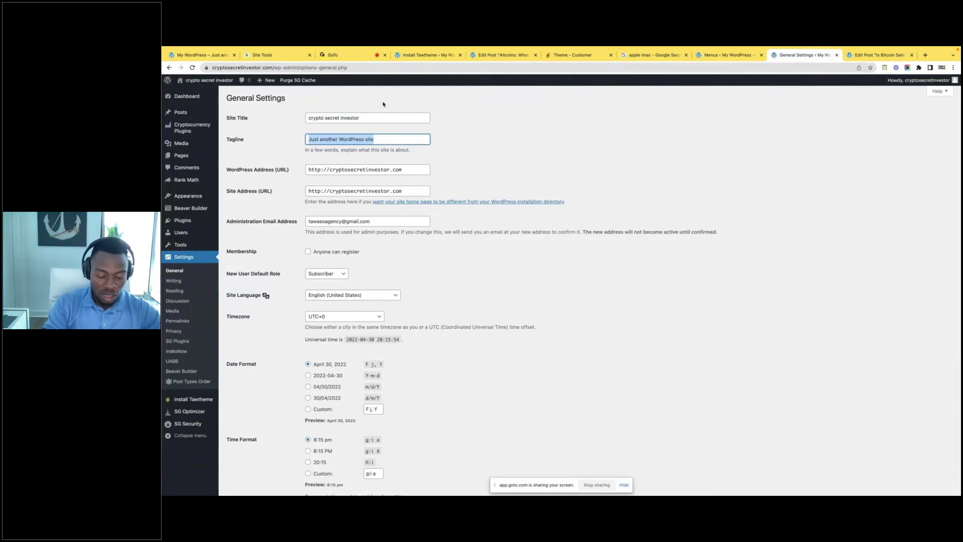
pyautogui.write('Take')
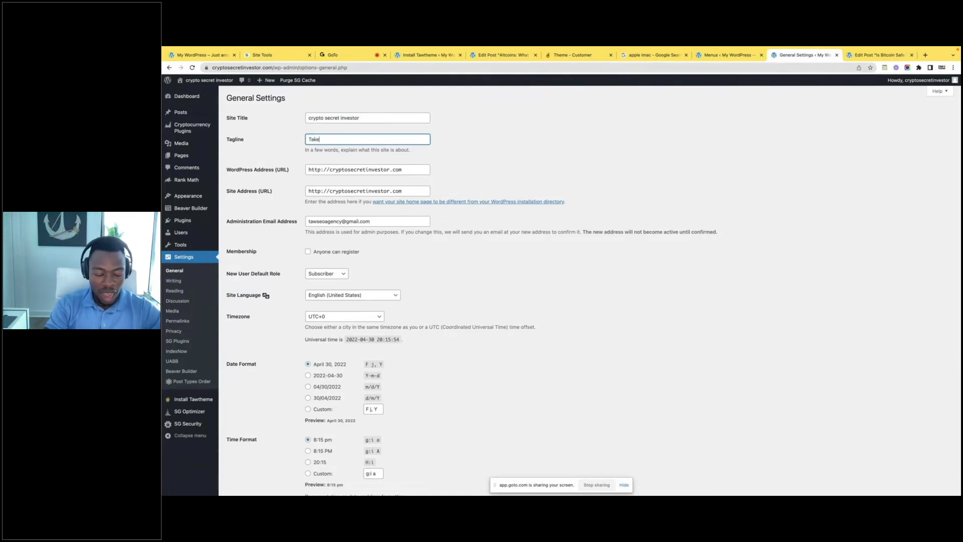
pyautogui.write(' adva')
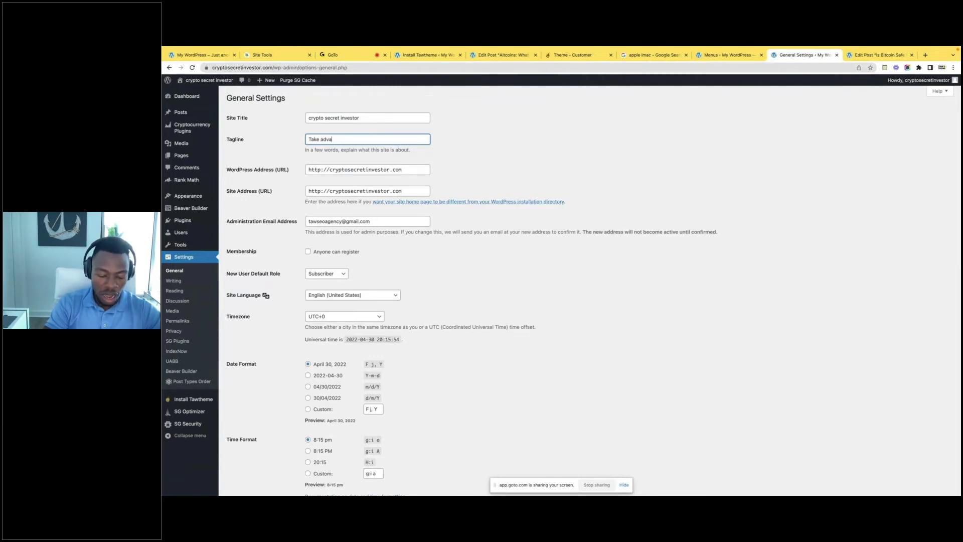
pyautogui.write('ntage of an e')
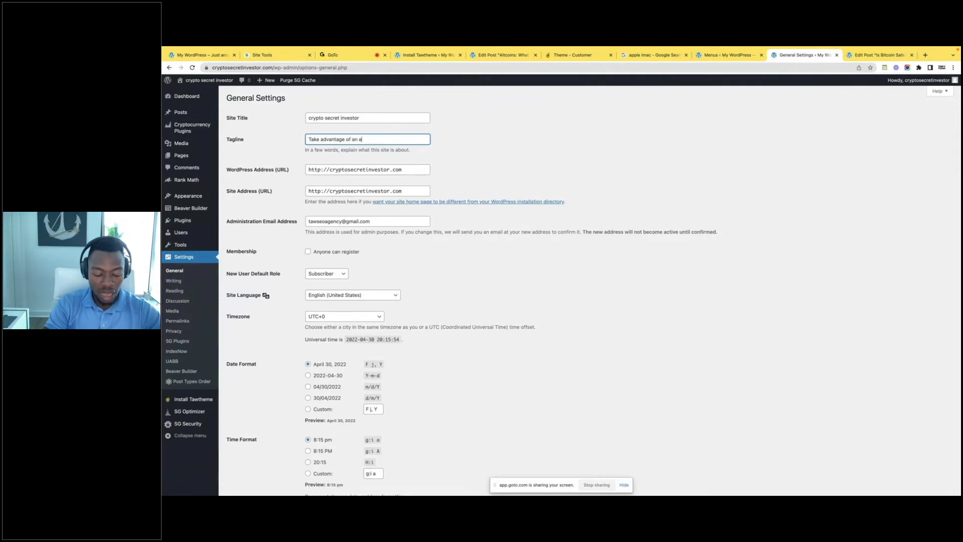
pyautogui.write('xclus')
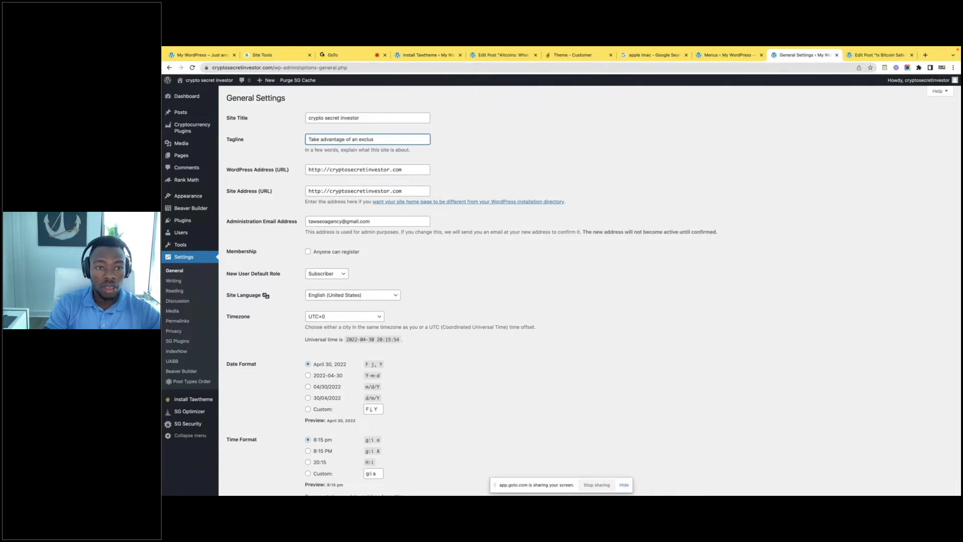
pyautogui.write('ddive Insig')
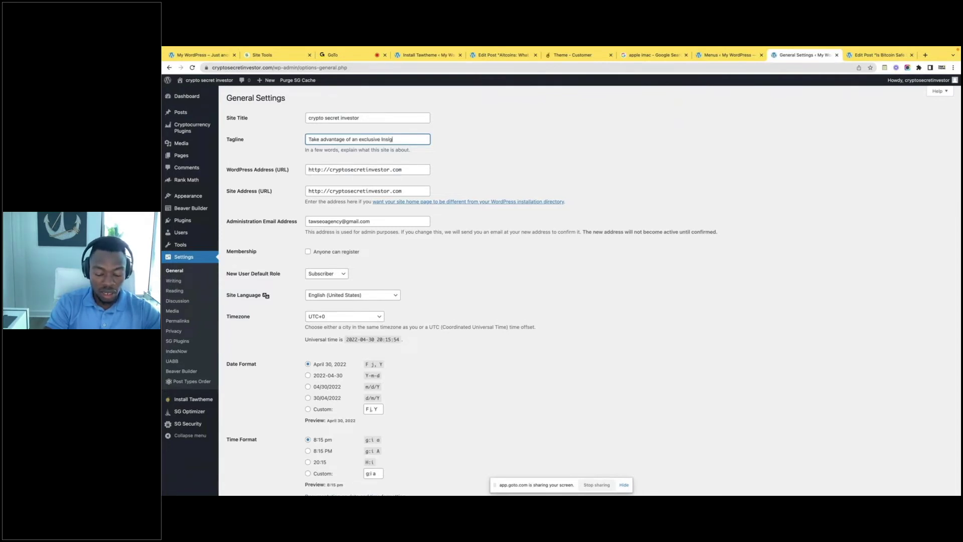
pyautogui.write('s')
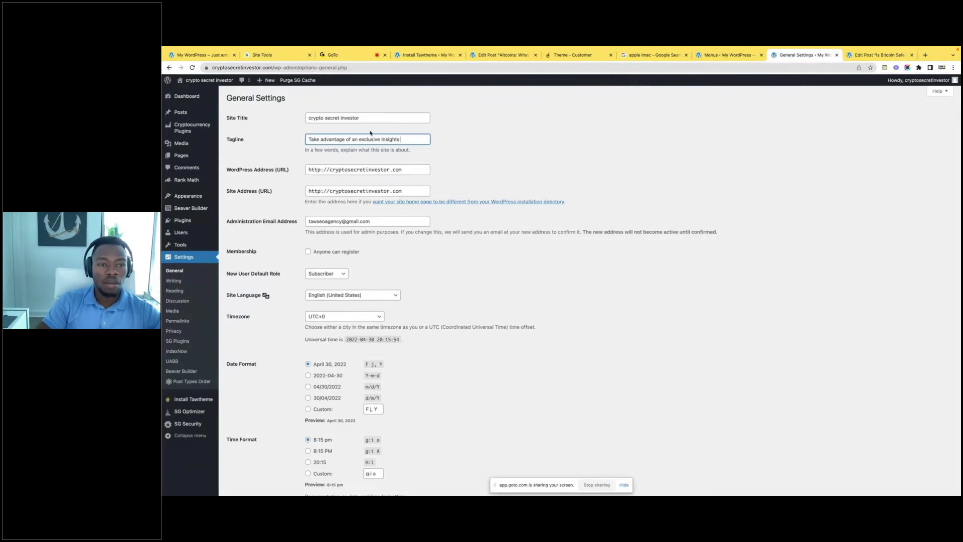
# Remove "of an" from the tagline to make it "Take advantage exclusive Insights"
pyautogui.click(356, 139)
pyautogui.press('BackSpace')
pyautogui.press('BackSpace')
pyautogui.press('BackSpace')
pyautogui.press('BackSpace')
pyautogui.press('BackSpace')
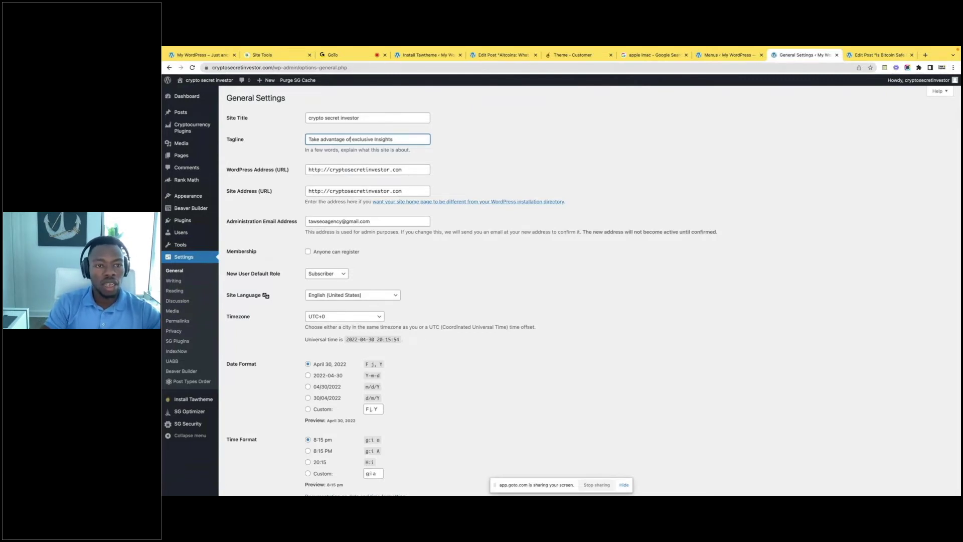
pyautogui.press('BackSpace')
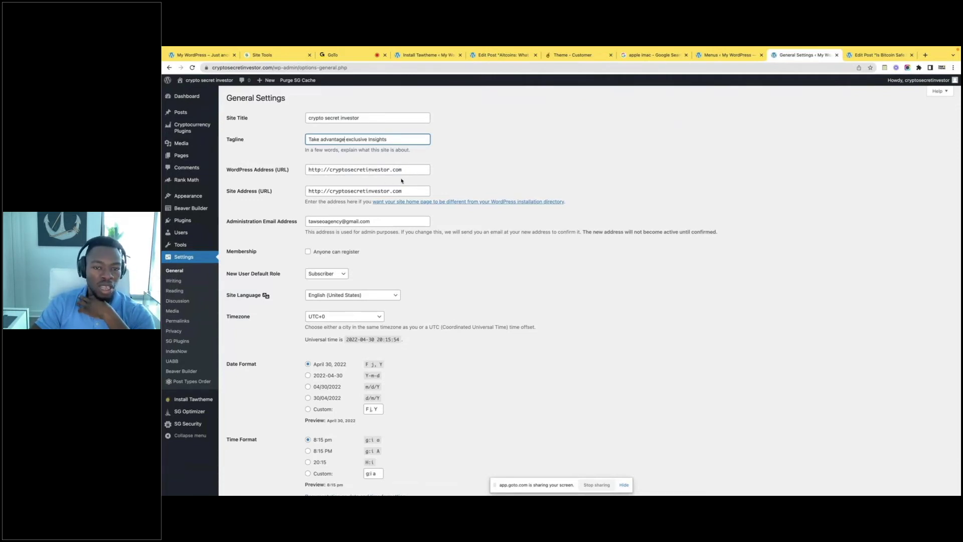
pyautogui.click(334, 171)
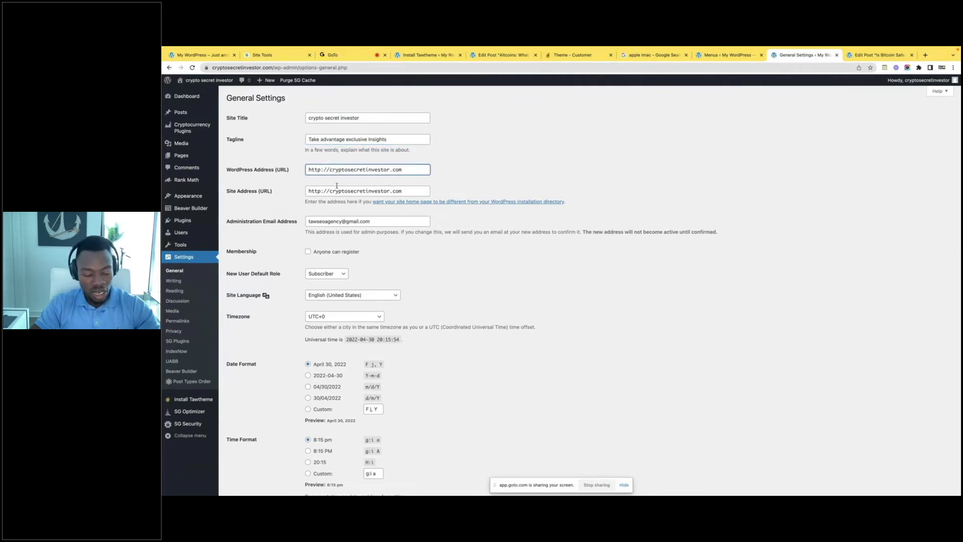
pyautogui.write('www.')
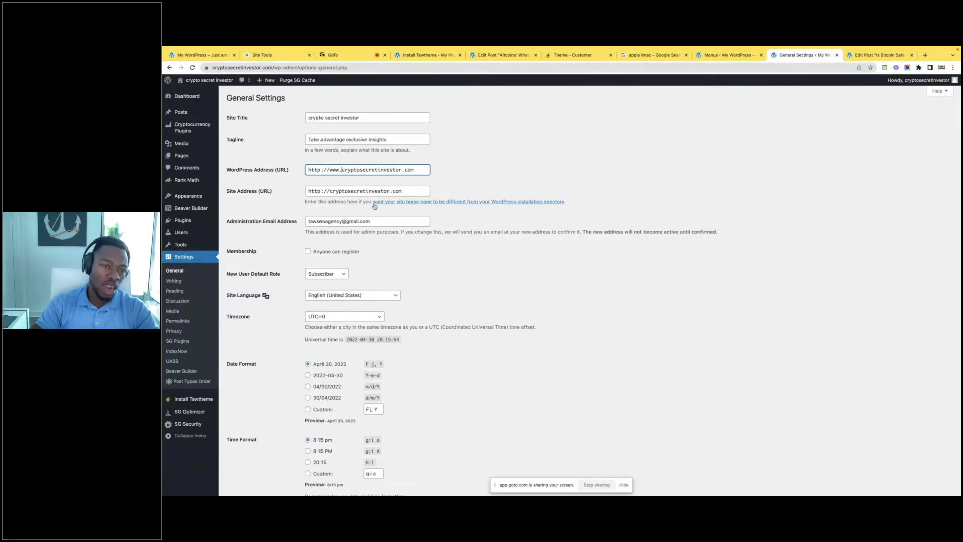
pyautogui.click(331, 191)
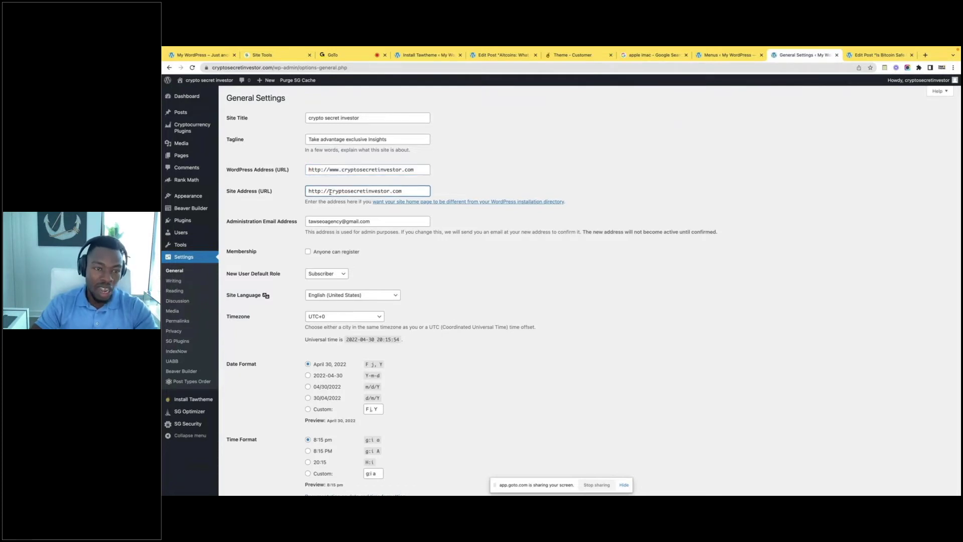
pyautogui.write('www')
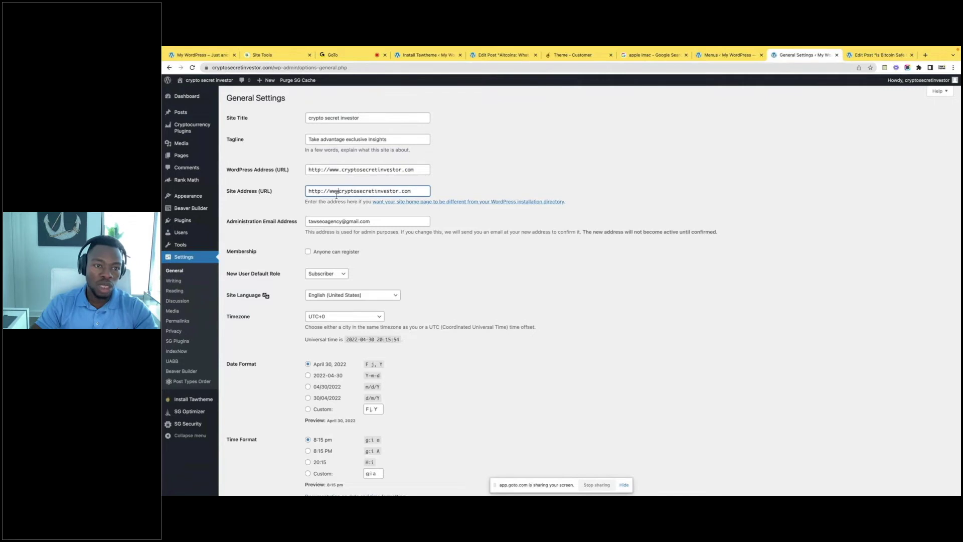
pyautogui.write('.')
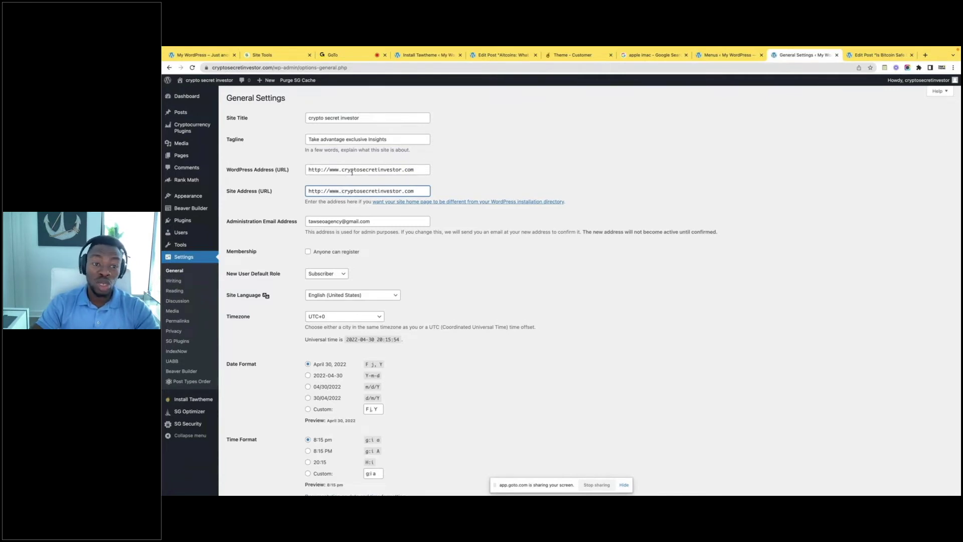
pyautogui.moveTo(330, 170); pyautogui.dragTo(422, 170)
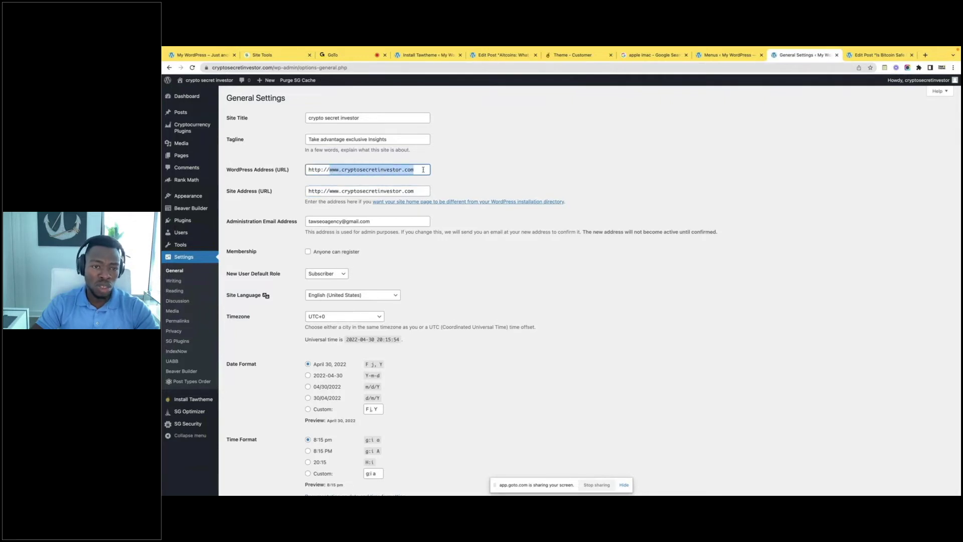
pyautogui.click(421, 169)
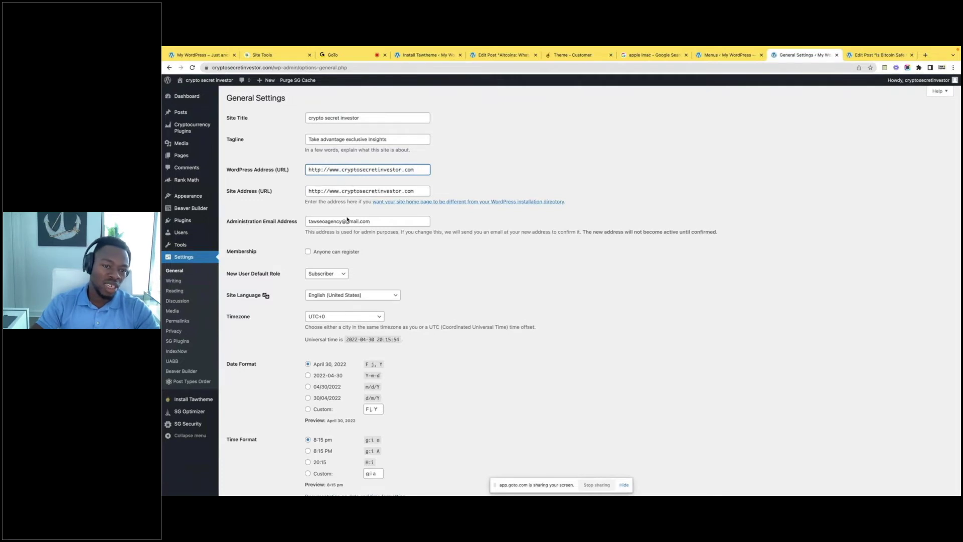
# Review the remaining general settings, including the administration email, default user role, language, timezone, and date and time formats
pyautogui.scroll(-5, 356, 170)
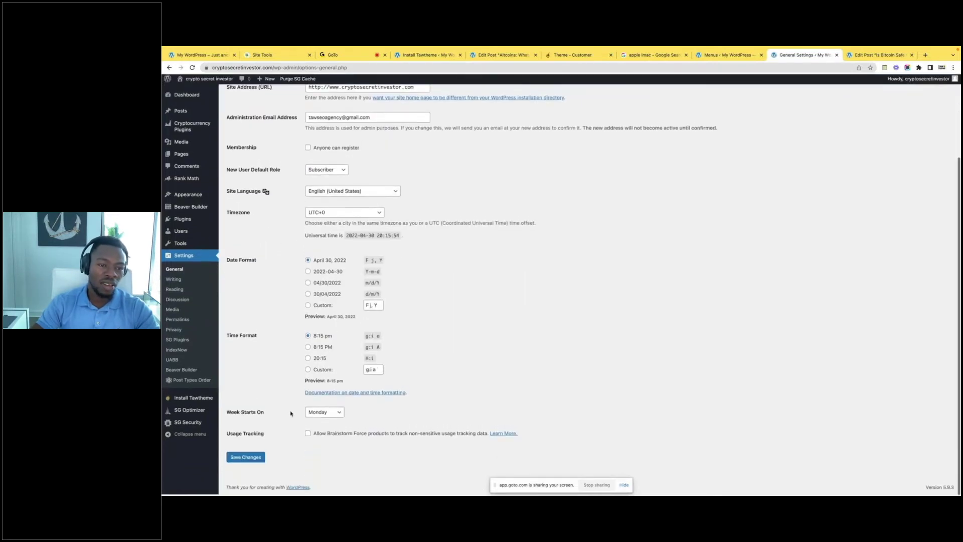
pyautogui.scroll(5, 368, 200)
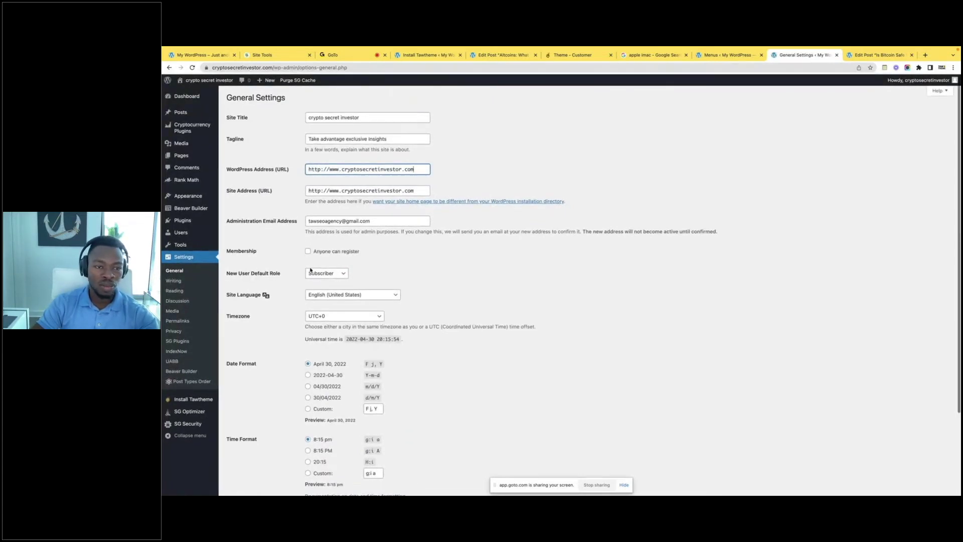
pyautogui.scroll(-3, 321, 261)
pyautogui.scroll(3, 323, 279)
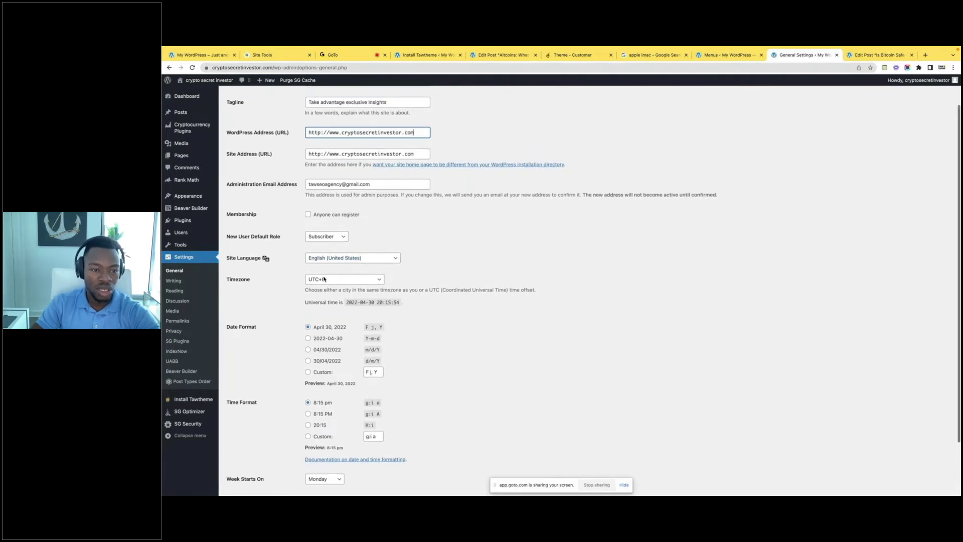
pyautogui.scroll(-2, 389, 213)
pyautogui.scroll(-2, 389, 212)
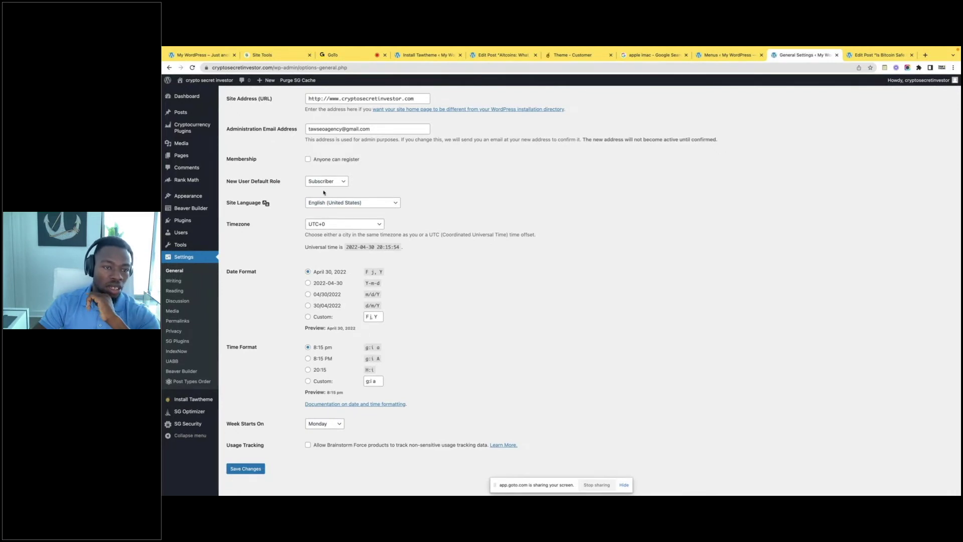
# Check the time format, week start day and usage tracking options at the end of the general settings
pyautogui.scroll(-1, 313, 281)
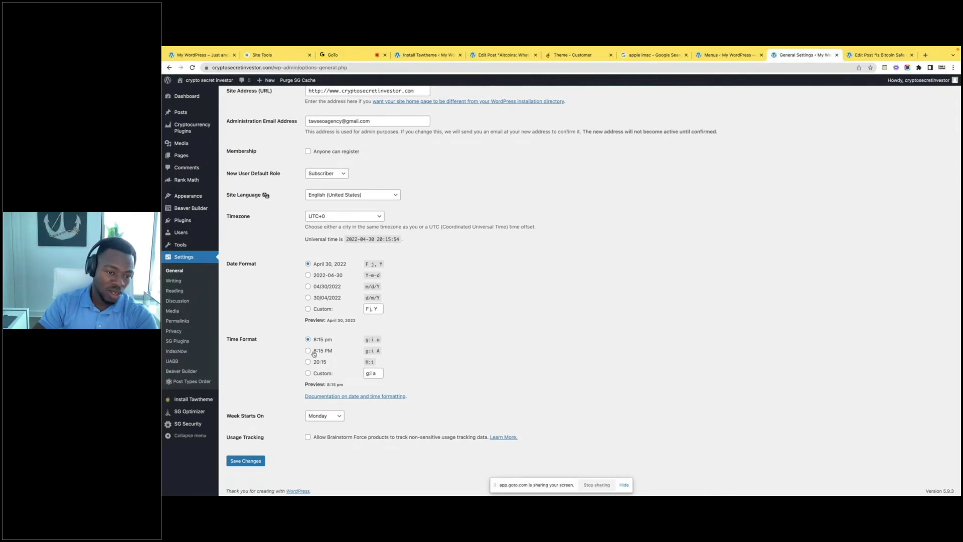
pyautogui.scroll(-1, 326, 359)
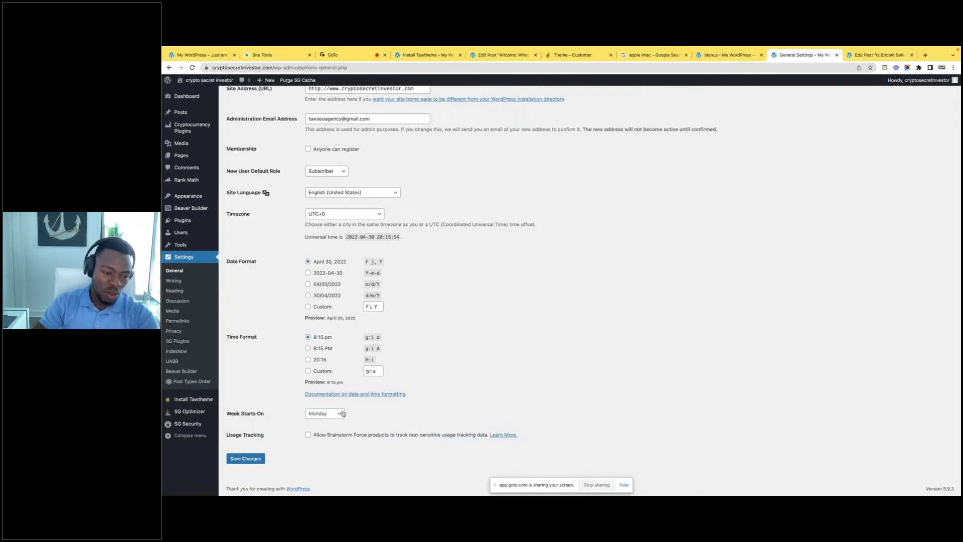
pyautogui.scroll(-1, 324, 458)
pyautogui.scroll(1, 301, 447)
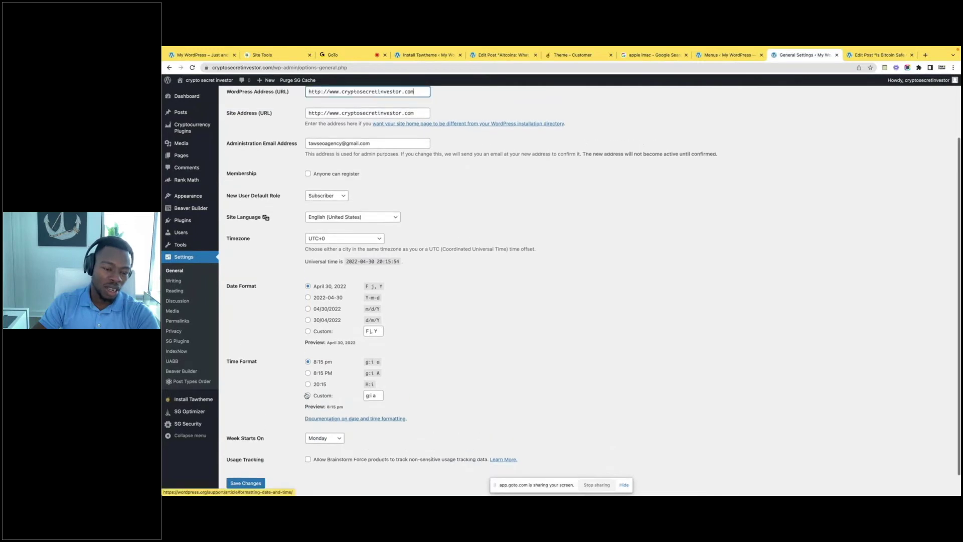
pyautogui.scroll(-1, 280, 435)
pyautogui.scroll(3, 284, 386)
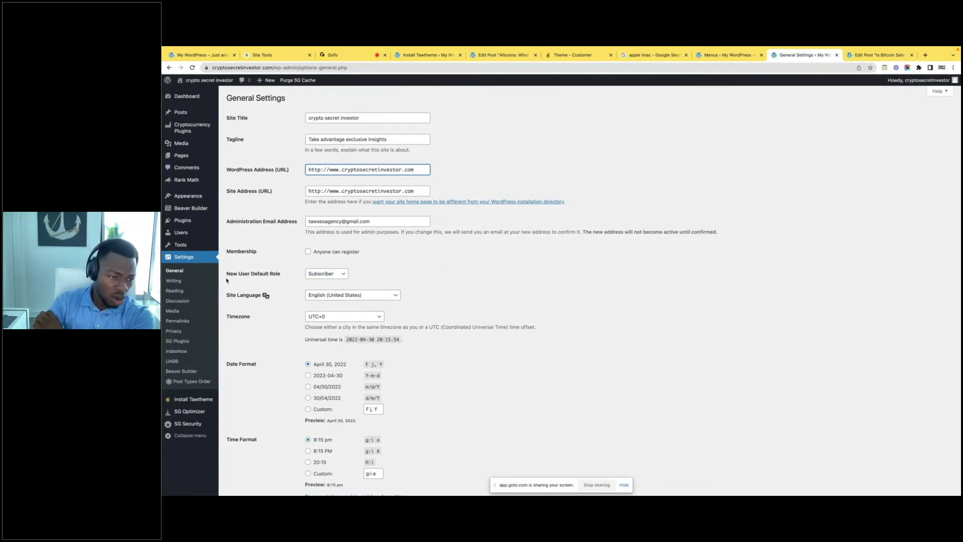
# Review the homepage and posts page choices in the Reading settings, and look at the Permalink settings
pyautogui.click(175, 292)
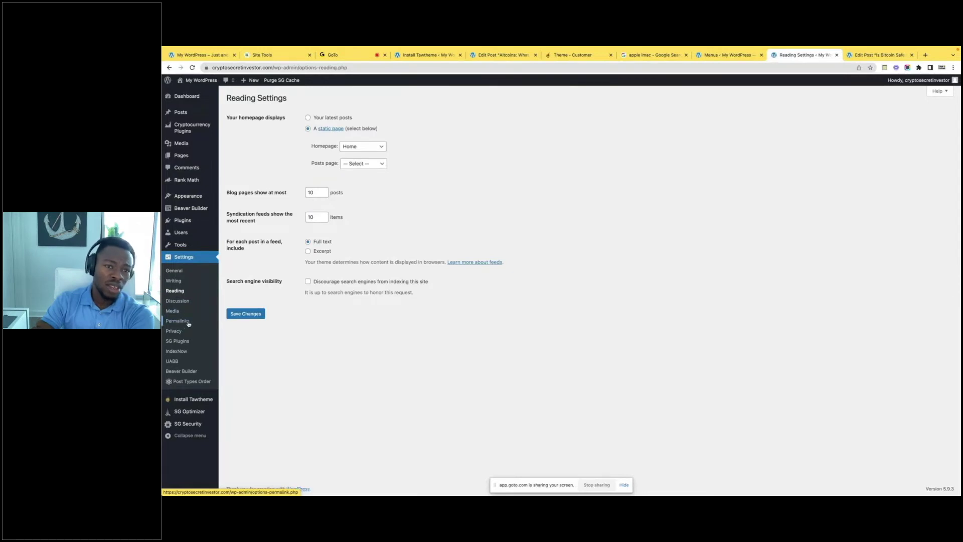
pyautogui.click(380, 149)
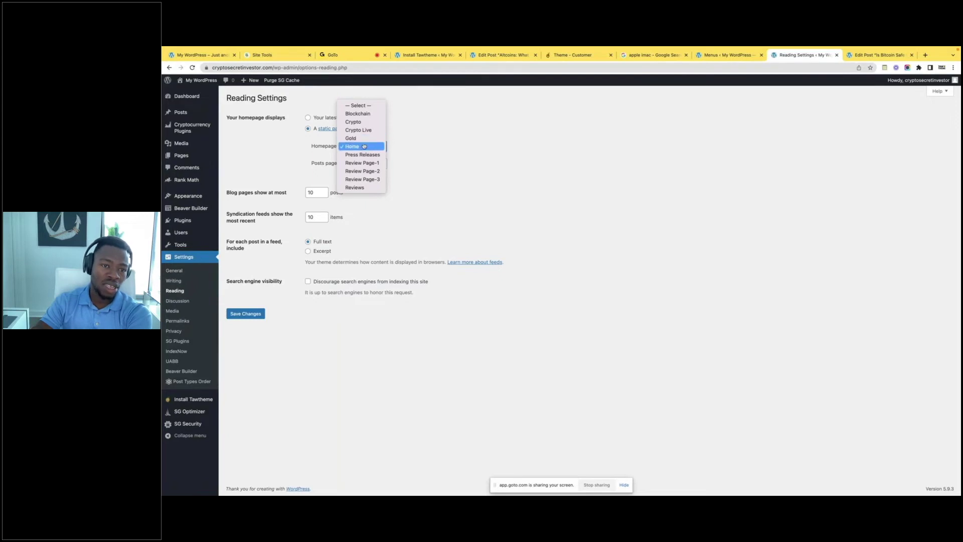
pyautogui.click(420, 134)
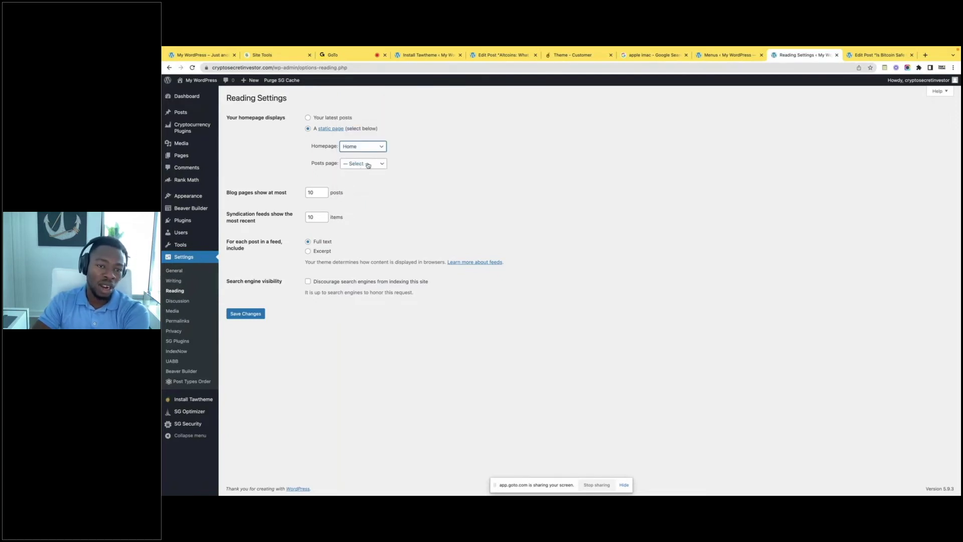
pyautogui.click(363, 165)
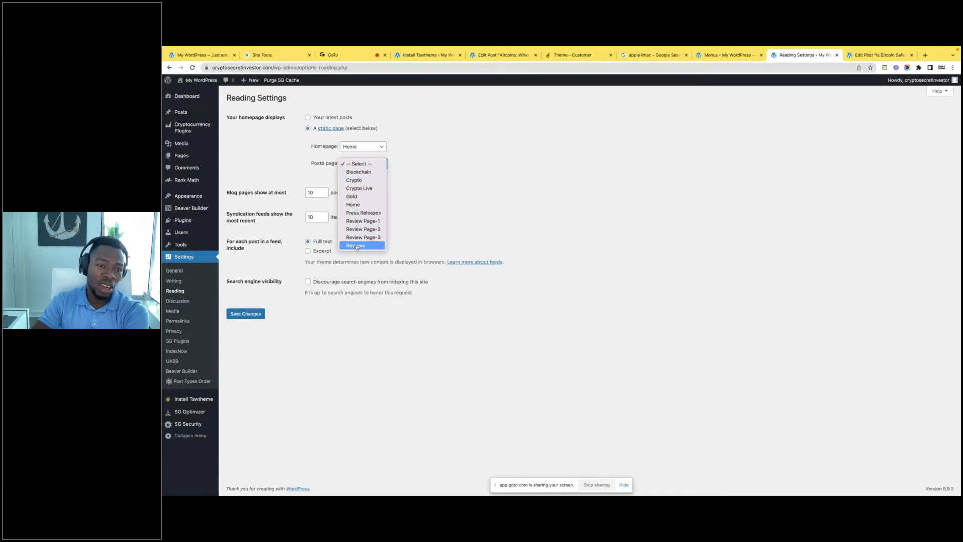
pyautogui.click(355, 159)
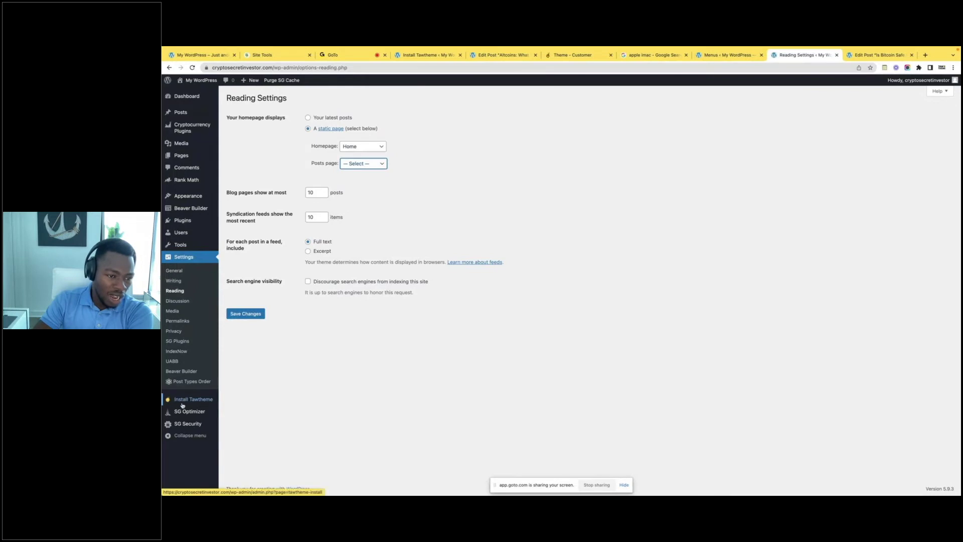
pyautogui.click(175, 322)
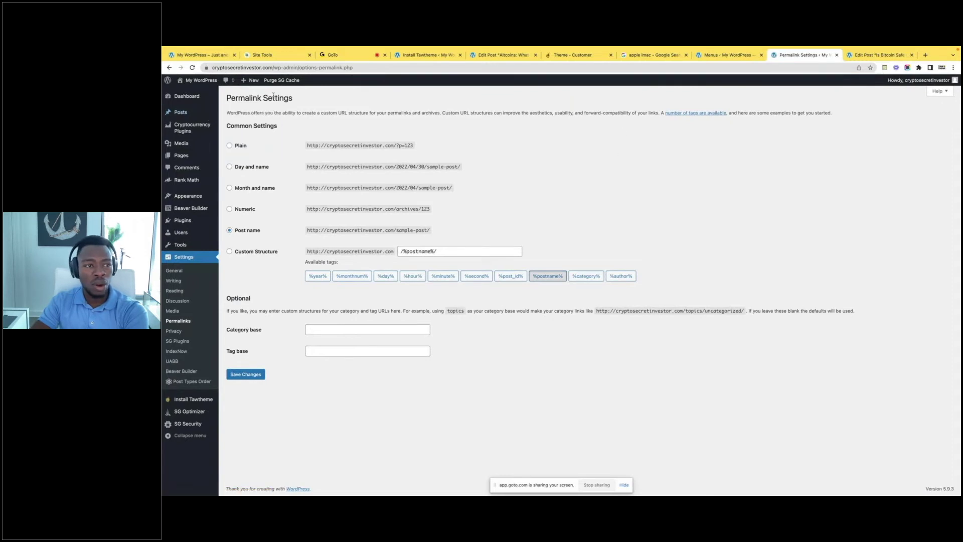
# View the live site's homepage, including its crypto ticker, articles and currency table
pyautogui.click(198, 82)
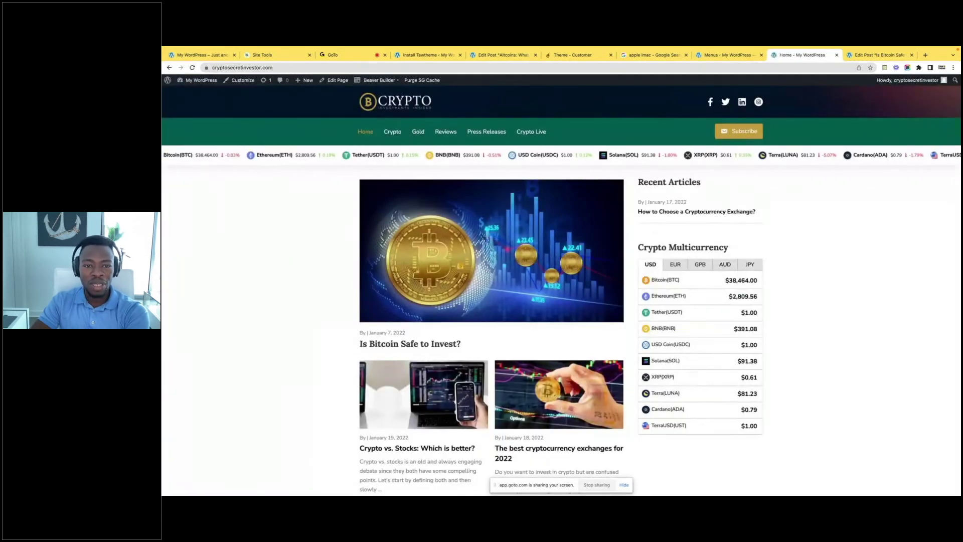
pyautogui.scroll(-5, 711, 273)
pyautogui.scroll(5, 707, 258)
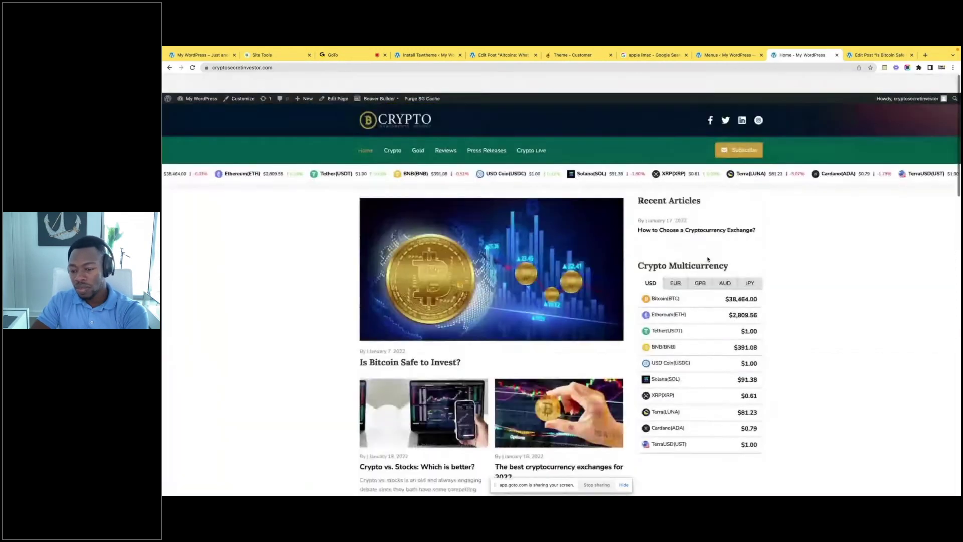
# Consult the template guide document for the item on activating or customizing the crypto ticker, and return to the site
pyautogui.click(813, 483)
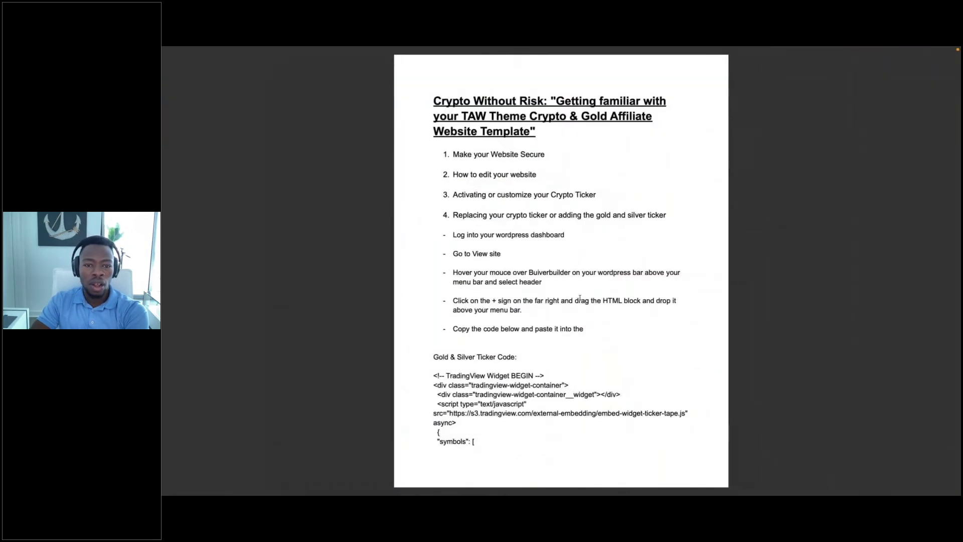
pyautogui.moveTo(456, 196); pyautogui.dragTo(513, 187)
pyautogui.click(548, 200)
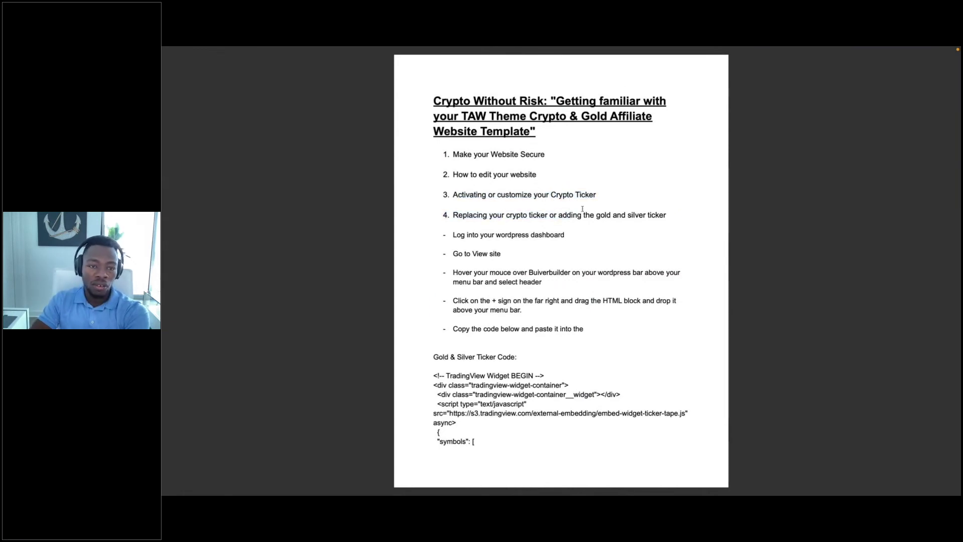
pyautogui.hotkey('ctrl', 'Left')
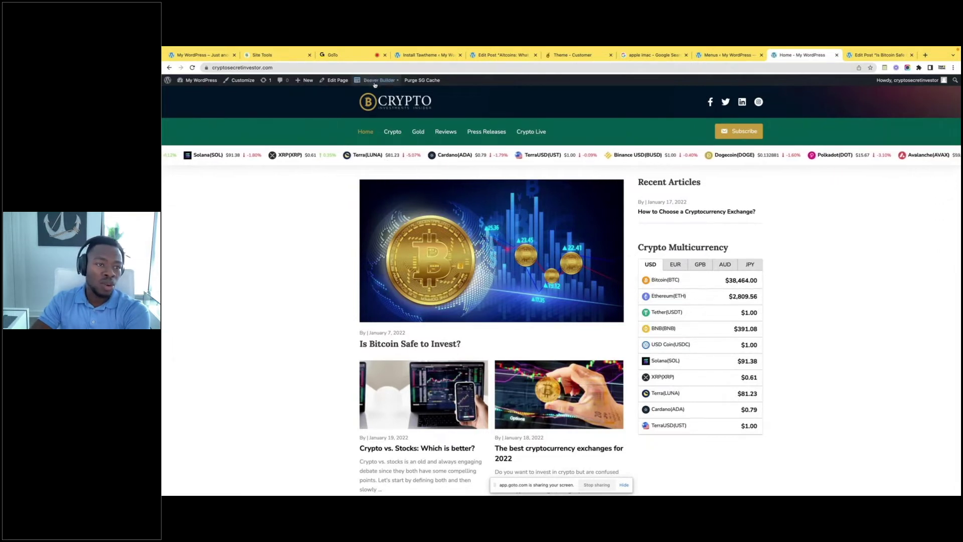
# Look at the new crypto widget form in the site's admin area, and open the existing Ticker widget for editing
pyautogui.click(191, 89)
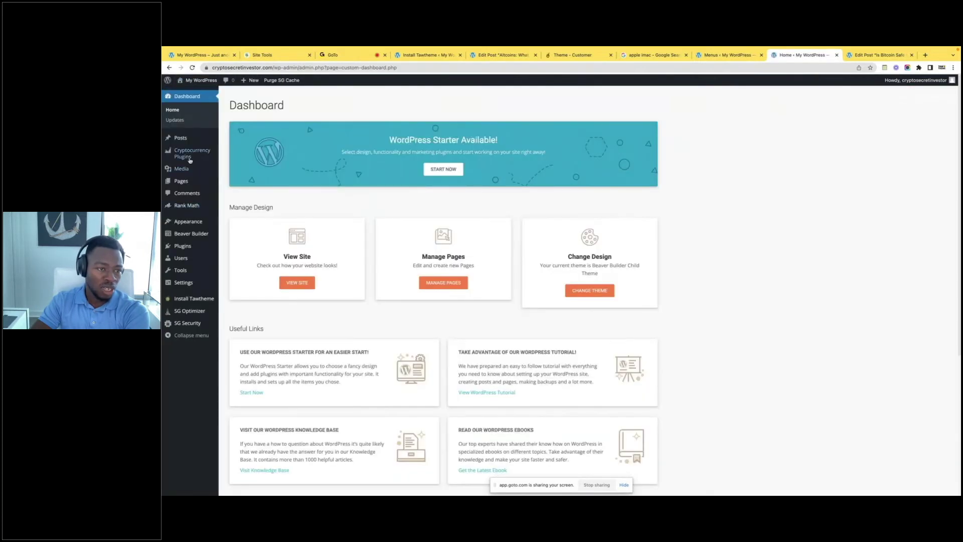
pyautogui.moveTo(190, 155)
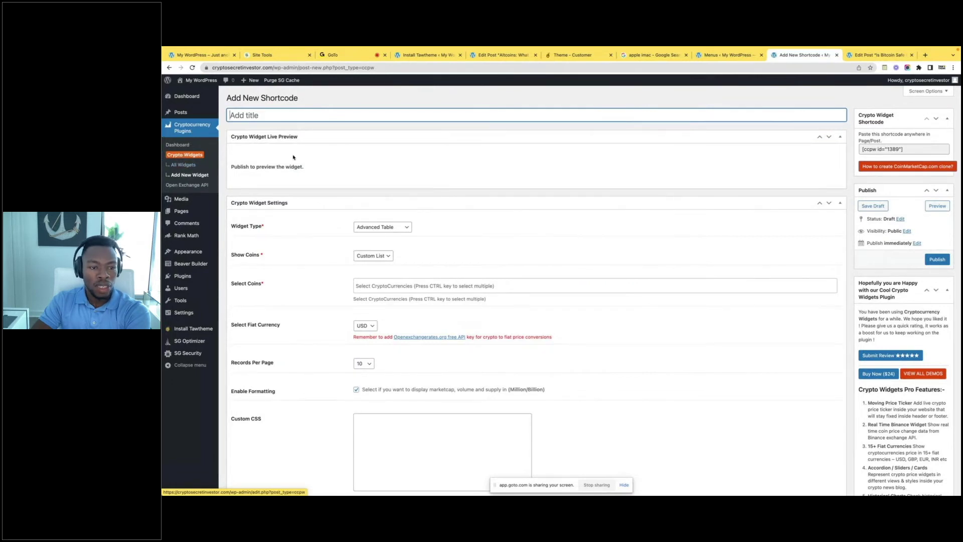
pyautogui.scroll(-3, 311, 225)
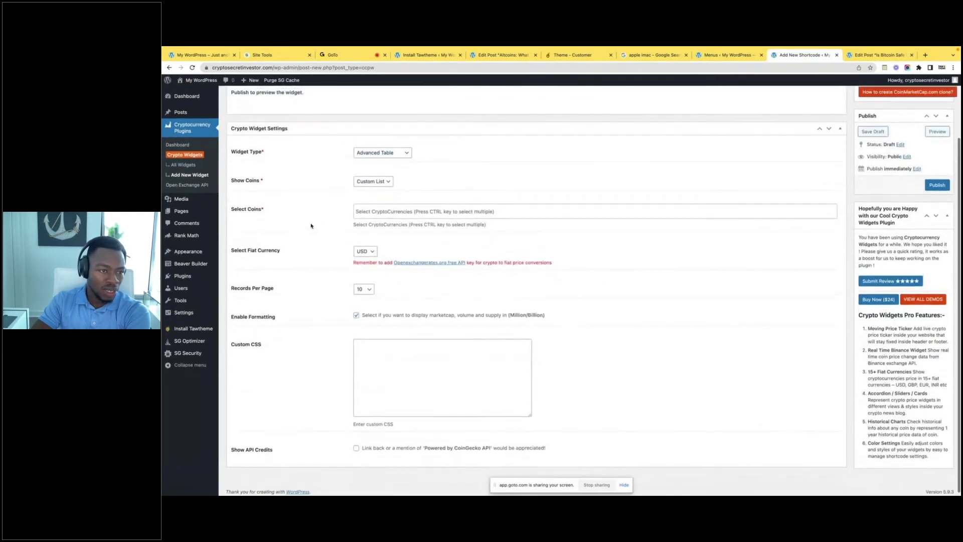
pyautogui.scroll(3, 311, 226)
pyautogui.click(179, 165)
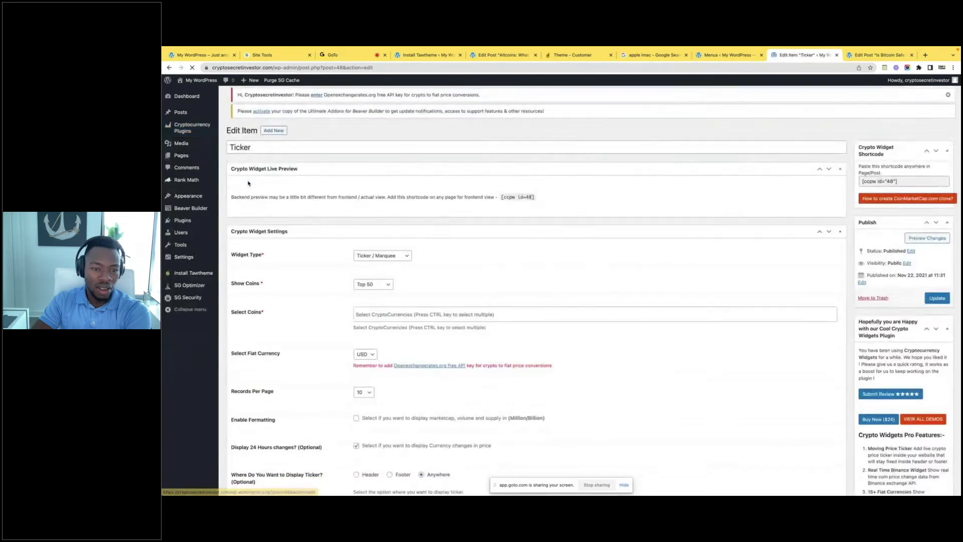
# Set the Ticker widget to show the Top 10 coins
pyautogui.scroll(-2, 392, 339)
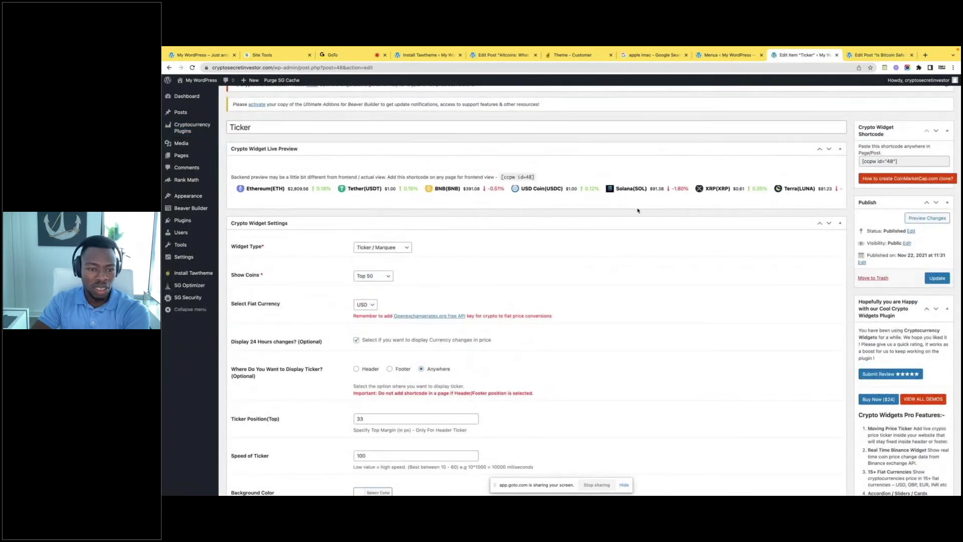
pyautogui.click(384, 278)
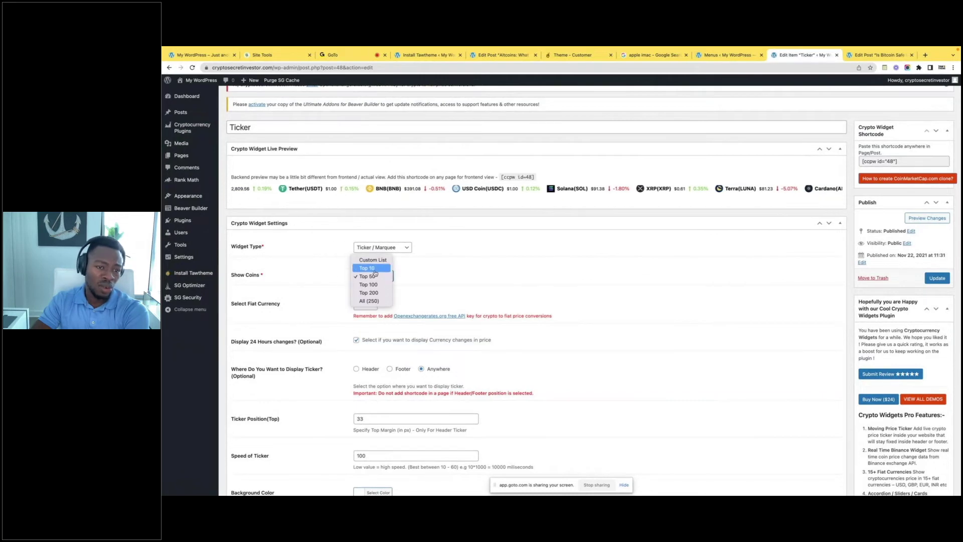
pyautogui.click(372, 267)
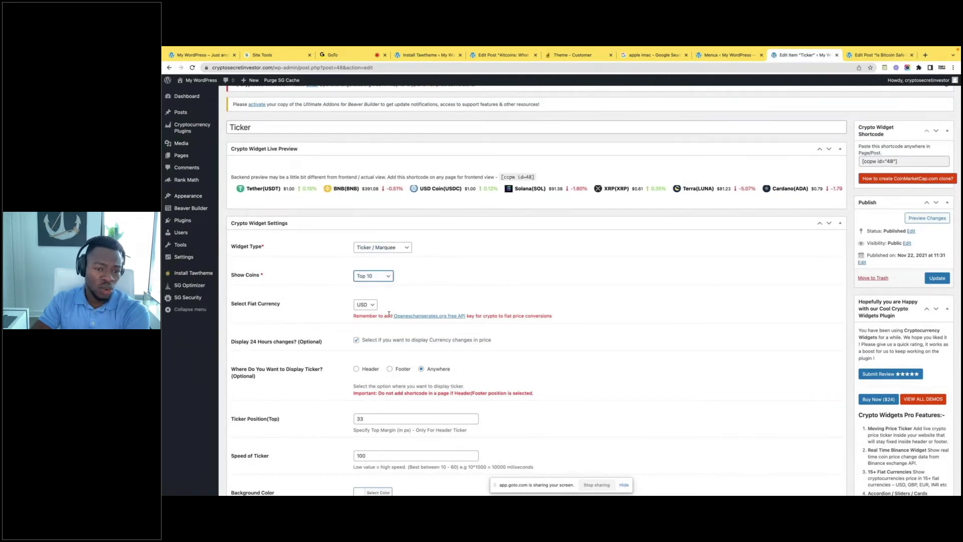
# Set the speed of the ticker to 50
pyautogui.scroll(-3, 388, 281)
pyautogui.scroll(-5, 389, 313)
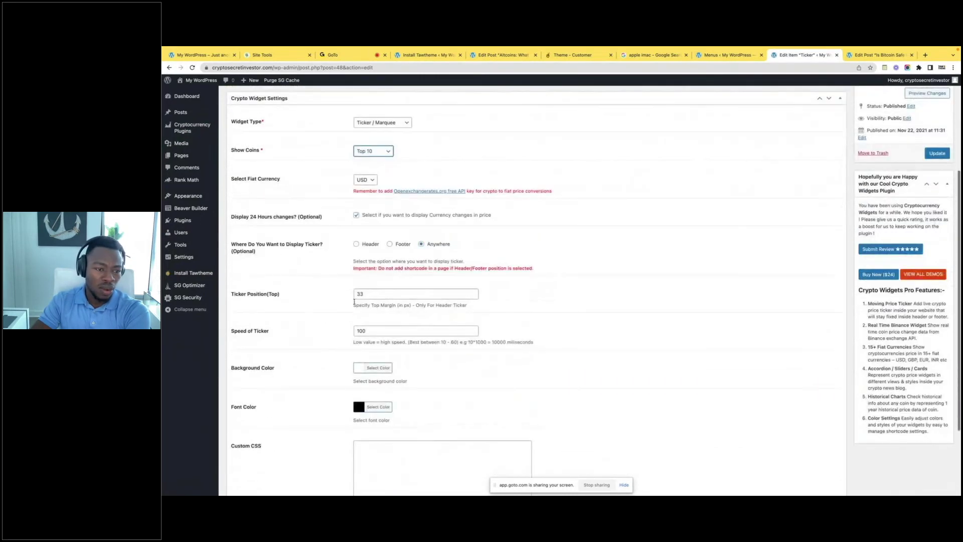
pyautogui.scroll(-3, 291, 294)
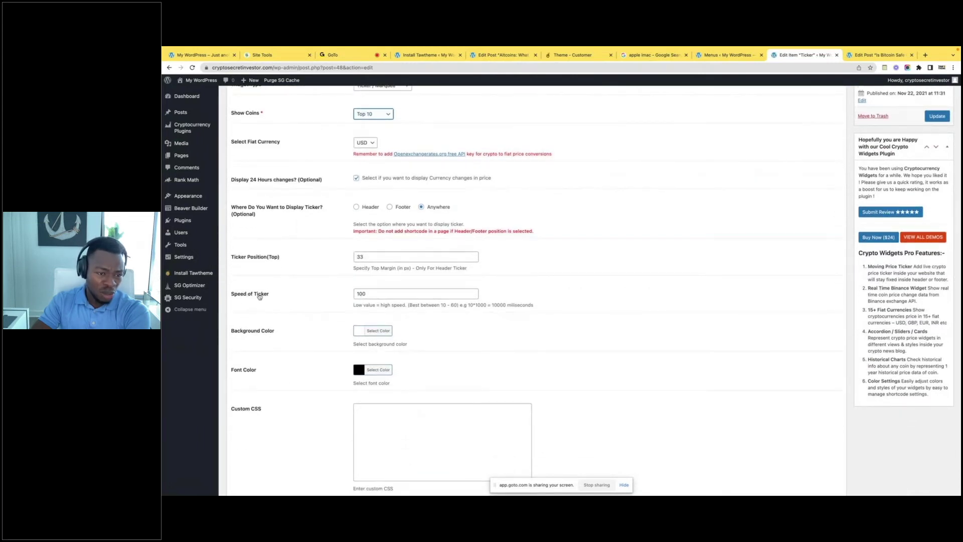
pyautogui.click(370, 294)
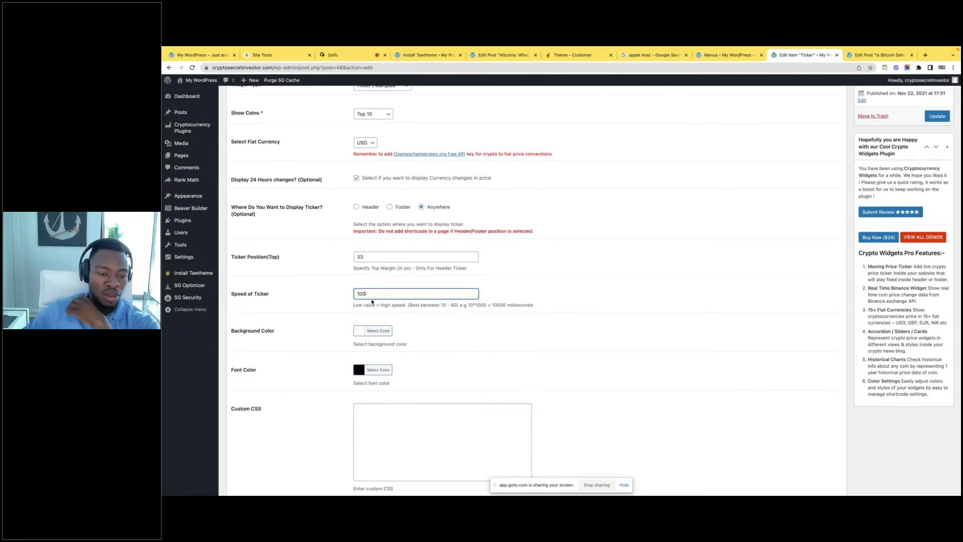
pyautogui.write('50')
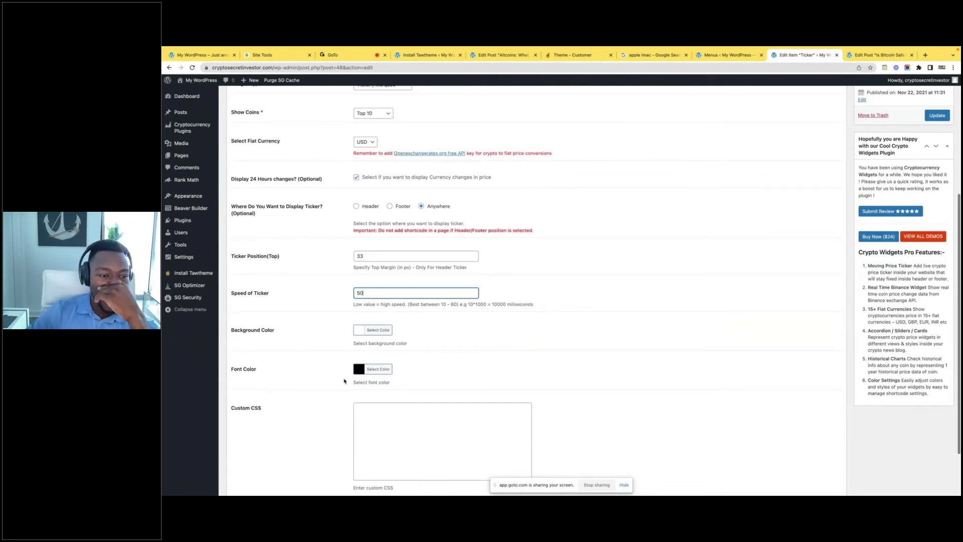
# Try EUR as the ticker's fiat currency, and switch it back to USD
pyautogui.scroll(-3, 344, 381)
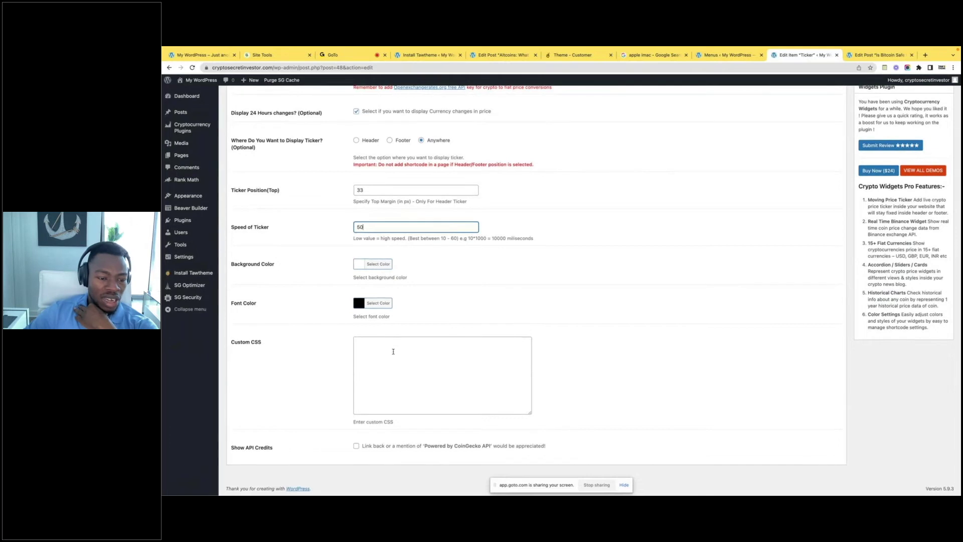
pyautogui.scroll(2, 417, 327)
pyautogui.scroll(4, 417, 326)
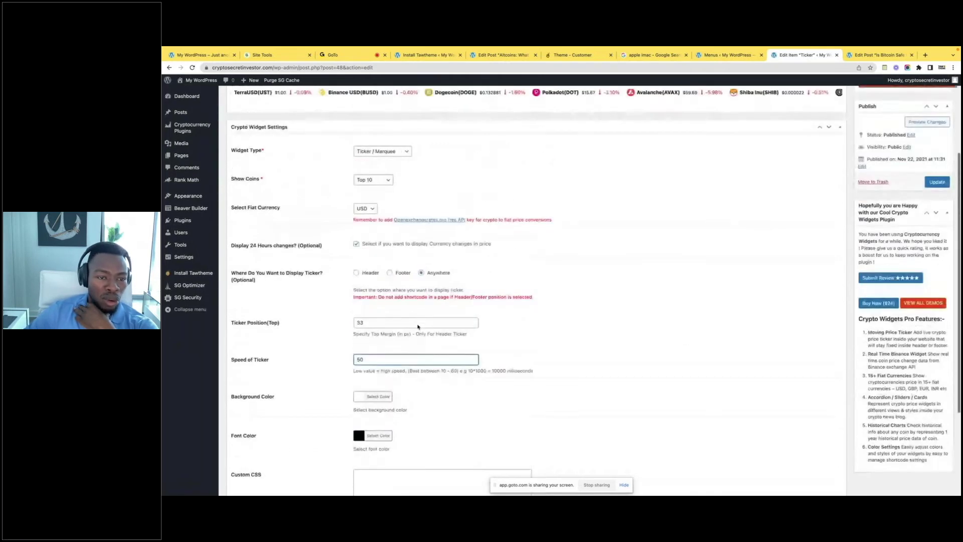
pyautogui.click(371, 238)
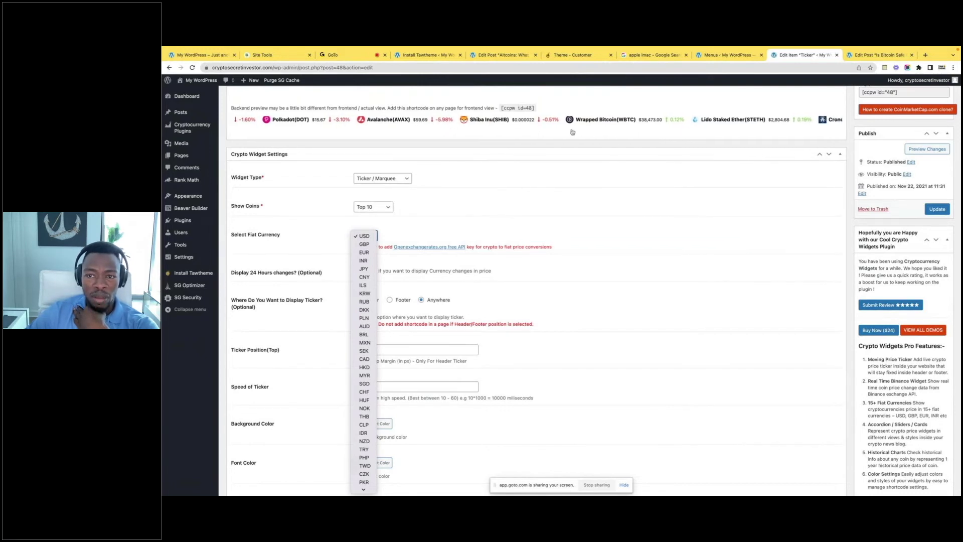
pyautogui.click(364, 253)
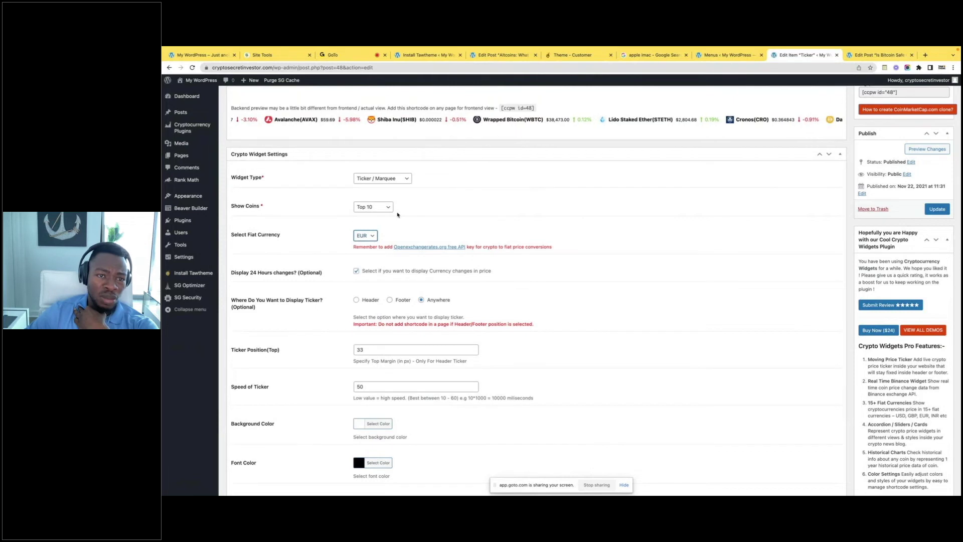
pyautogui.click(369, 235)
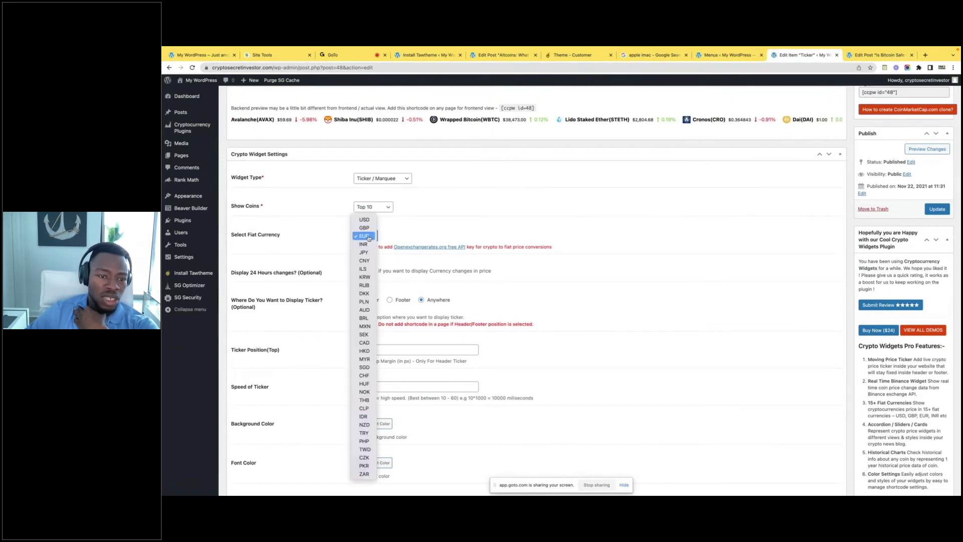
pyautogui.click(362, 220)
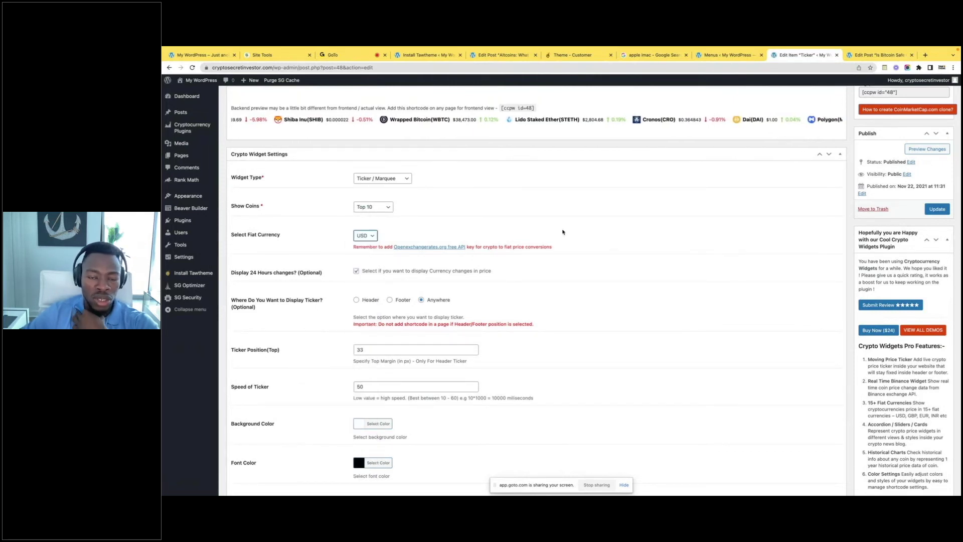
# Review the Ticker widget's coin, currency, display position, speed and color settings
pyautogui.scroll(-3, 559, 233)
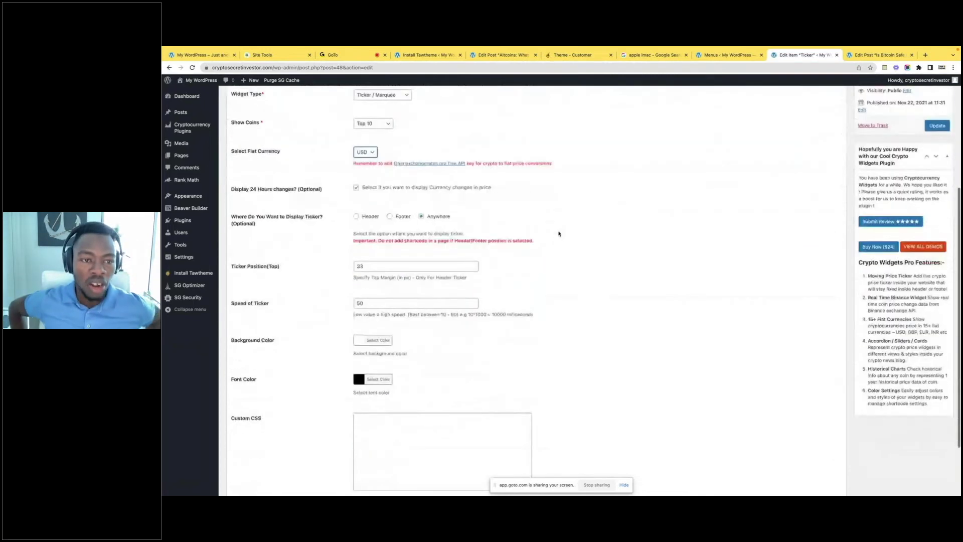
pyautogui.scroll(-1, 559, 233)
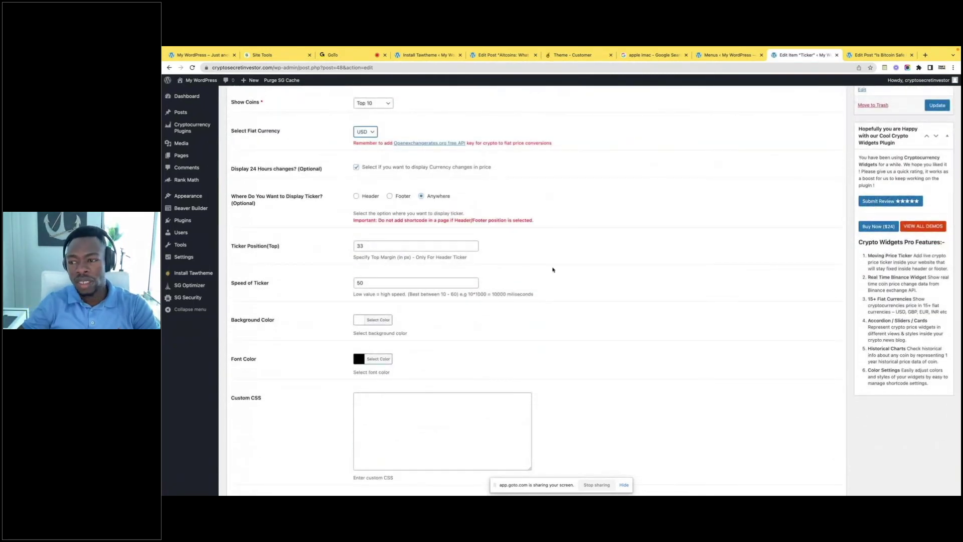
pyautogui.scroll(7, 554, 269)
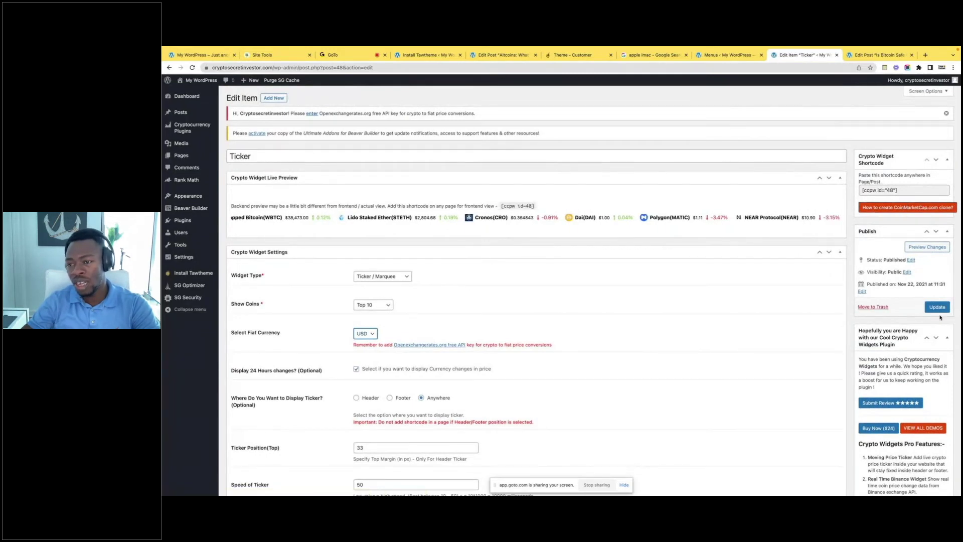
# Update the Ticker widget item and visit the installed website to check the ticker on its home page
pyautogui.click(937, 307)
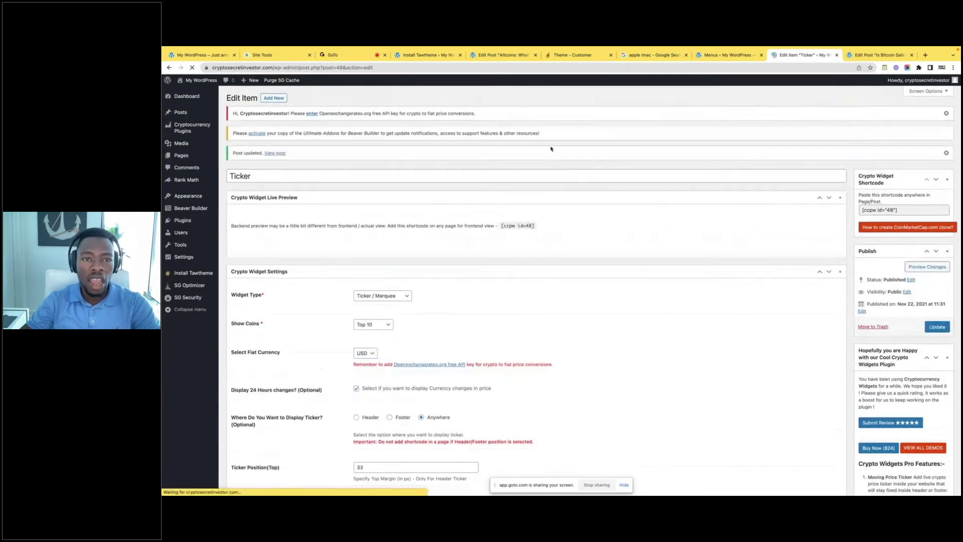
pyautogui.click(429, 55)
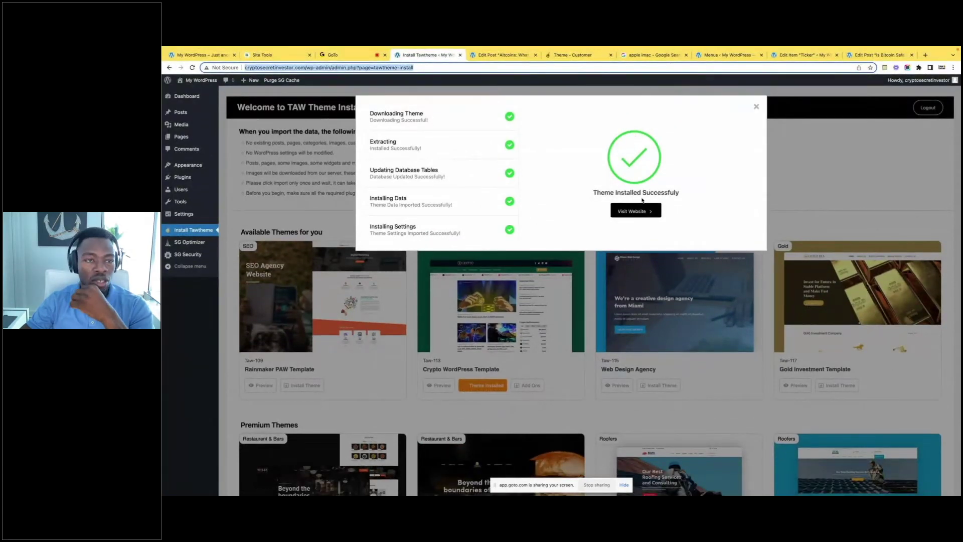
pyautogui.click(637, 210)
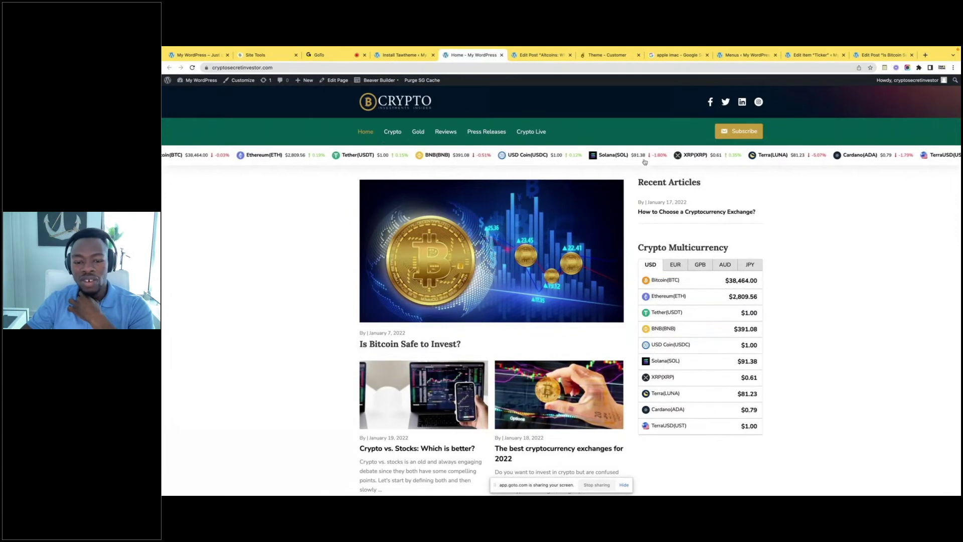
pyautogui.scroll(-1, 525, 311)
pyautogui.scroll(1, 525, 310)
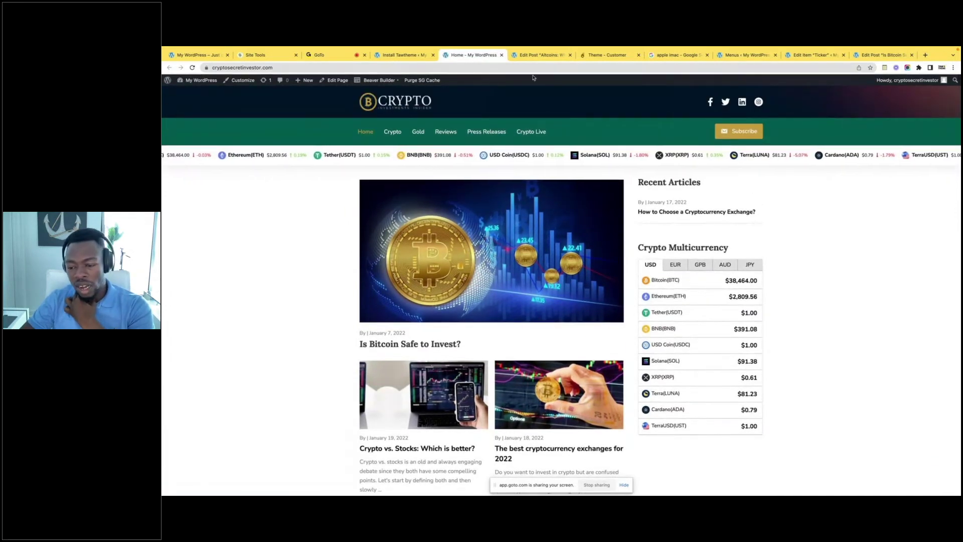
# Switch to the setup guide and read the section on replacing the crypto ticker or adding the gold and silver ticker
pyautogui.moveTo(703, 493)
pyautogui.click(816, 479)
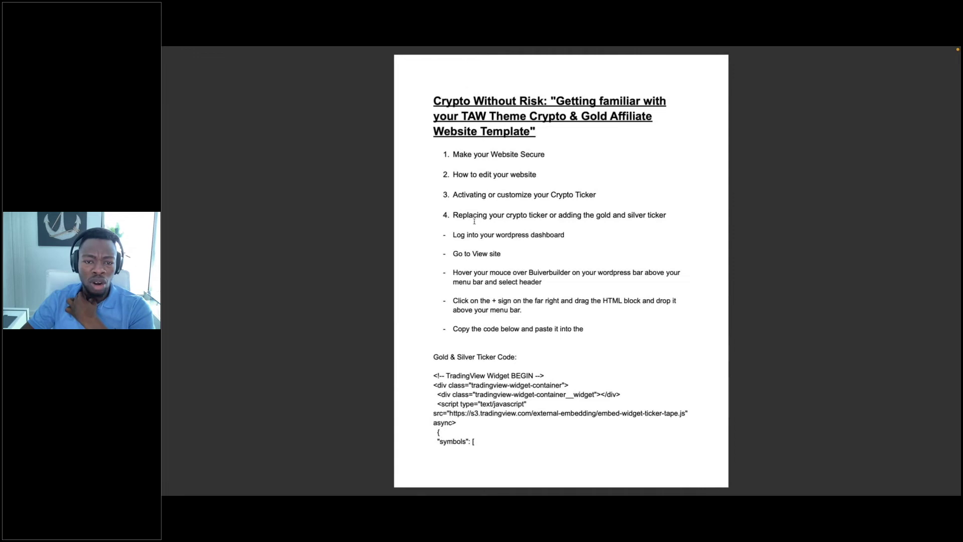
pyautogui.moveTo(452, 214); pyautogui.dragTo(511, 216)
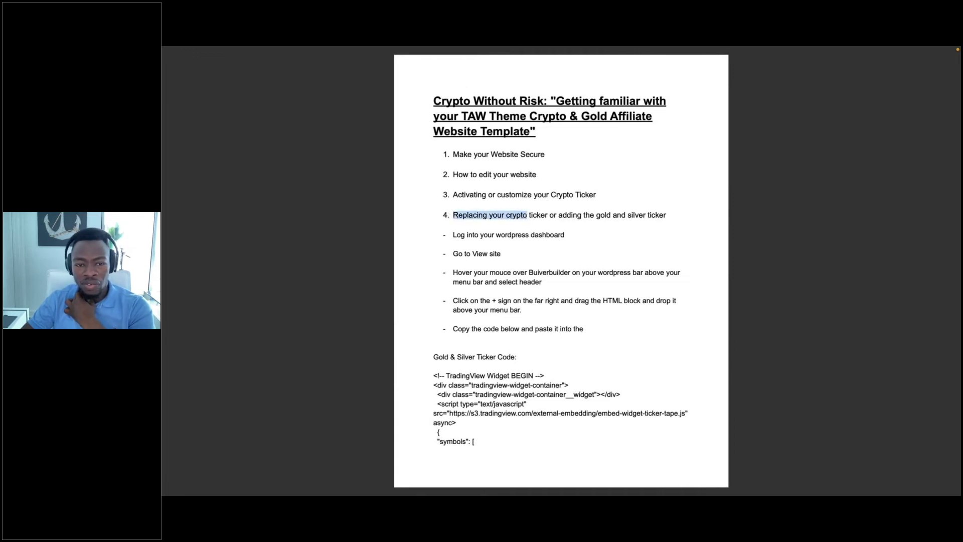
pyautogui.click(518, 216)
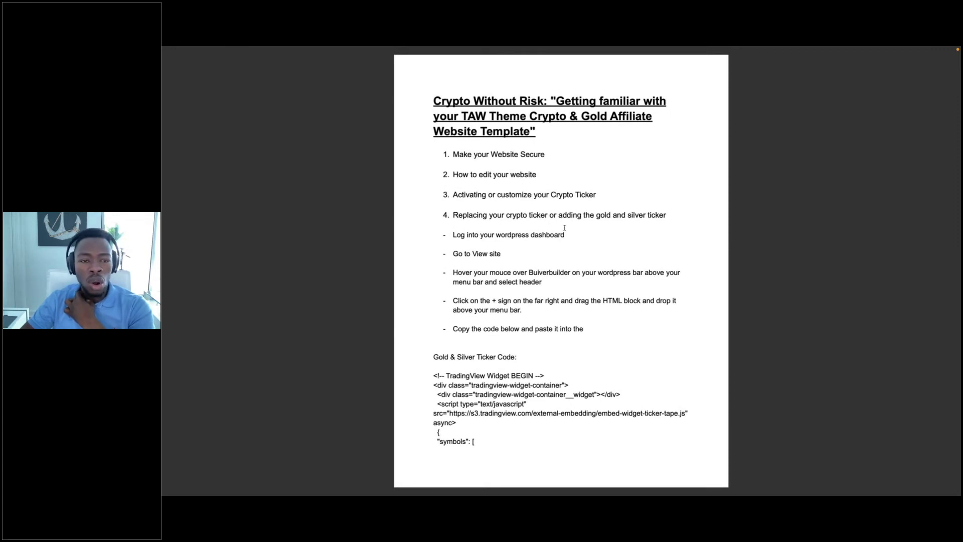
pyautogui.hotkey('ctrl', 'Right')
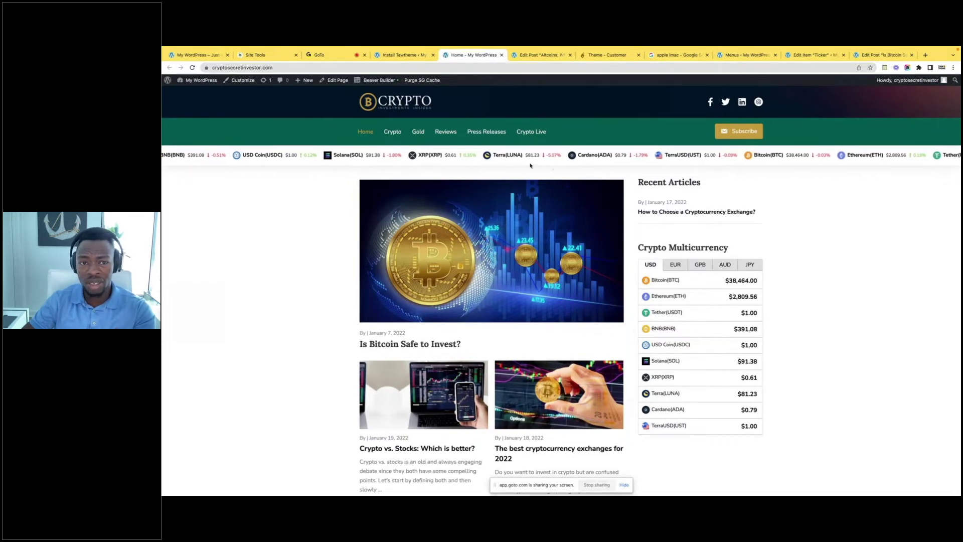
# Review the home page down to the footer, checking where the crypto tickers are placed
pyautogui.scroll(-1, 507, 170)
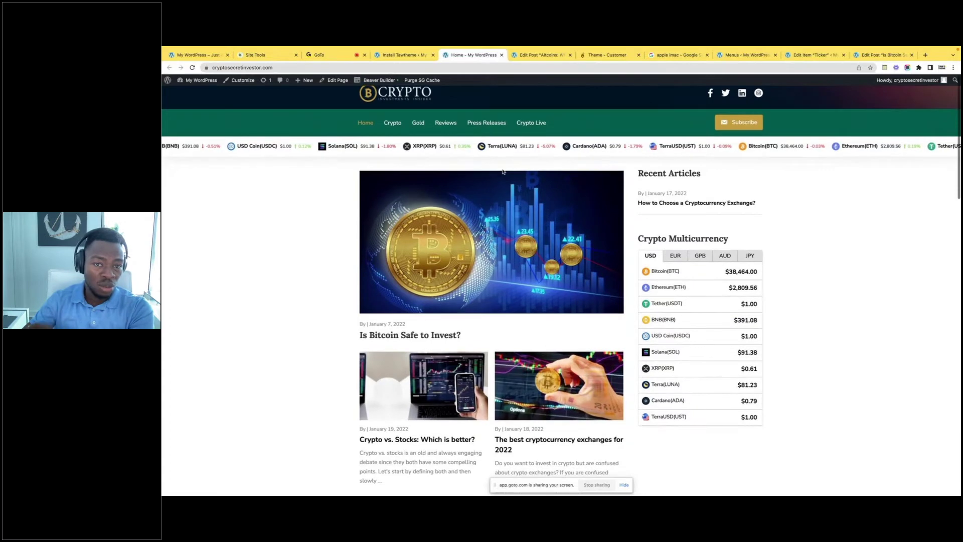
pyautogui.scroll(-3, 503, 171)
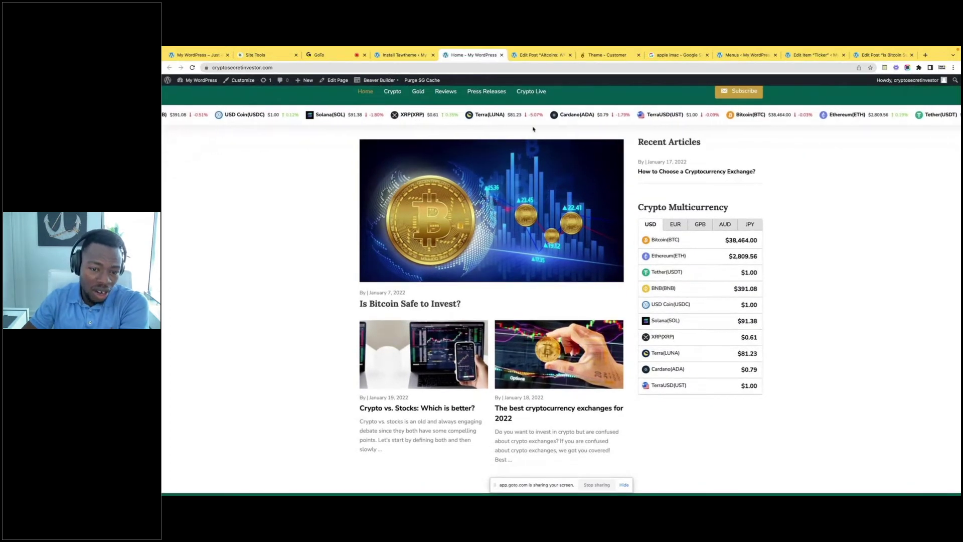
pyautogui.scroll(-14, 533, 129)
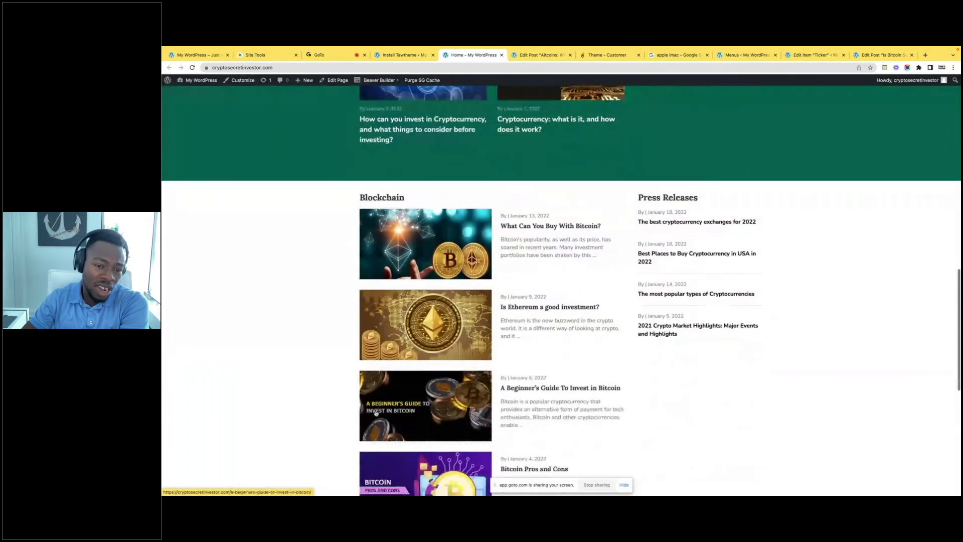
pyautogui.scroll(-10, 376, 412)
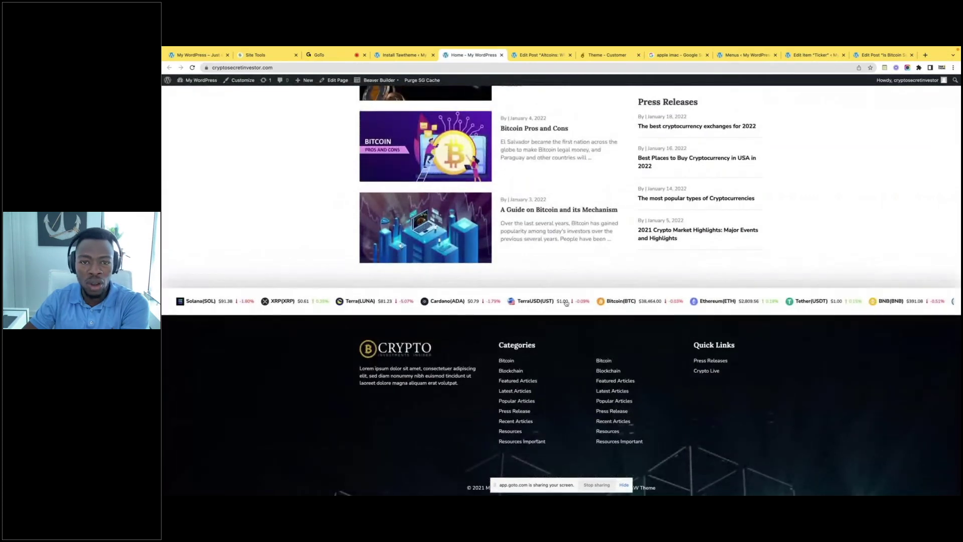
pyautogui.scroll(20, 565, 303)
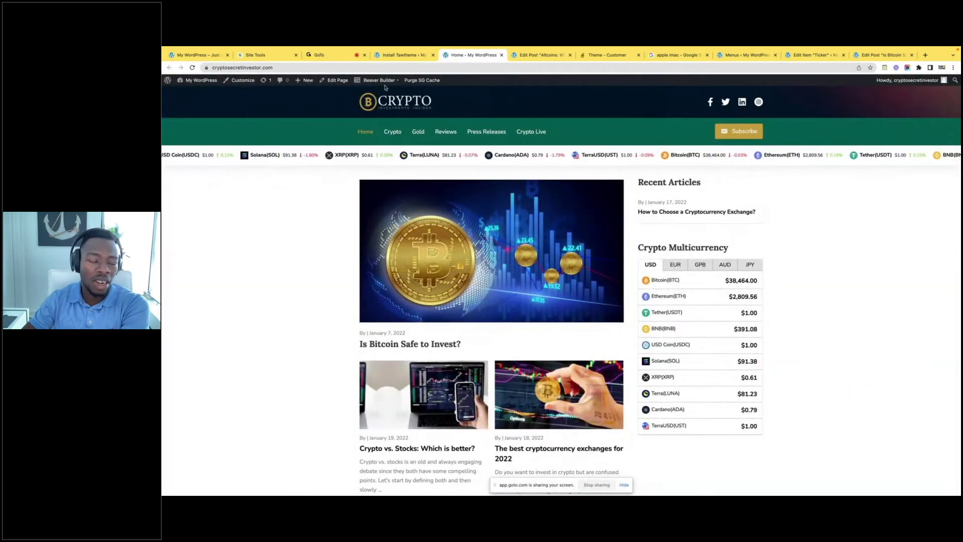
# Edit the header layout in Beaver Builder, duplicate the crypto ticker row, and select the shortcode in the copy's HTML module
pyautogui.moveTo(380, 80)
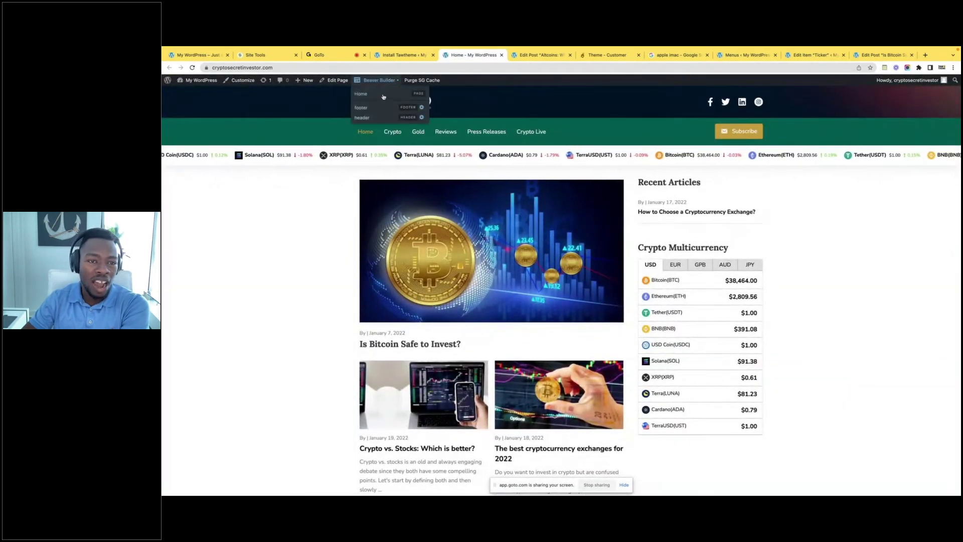
pyautogui.click(361, 117)
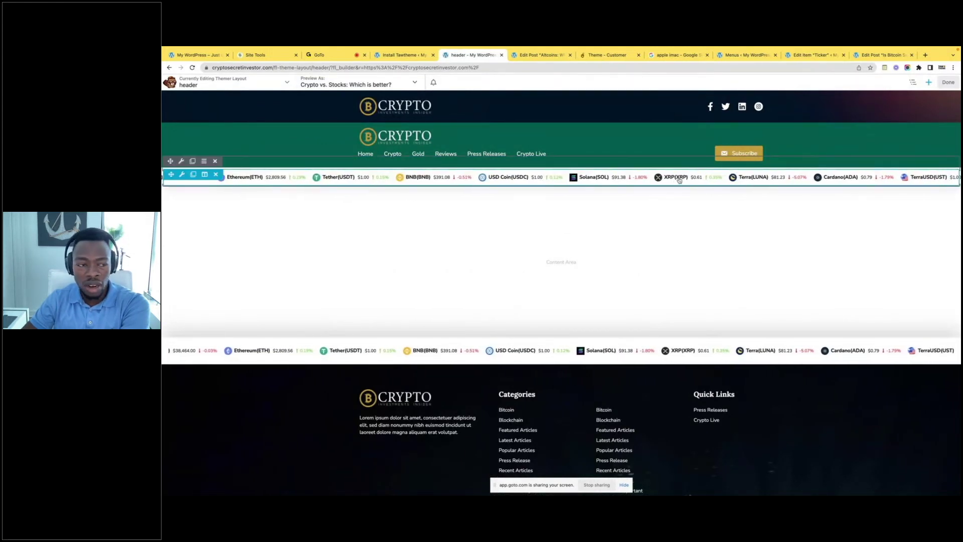
pyautogui.click(192, 161)
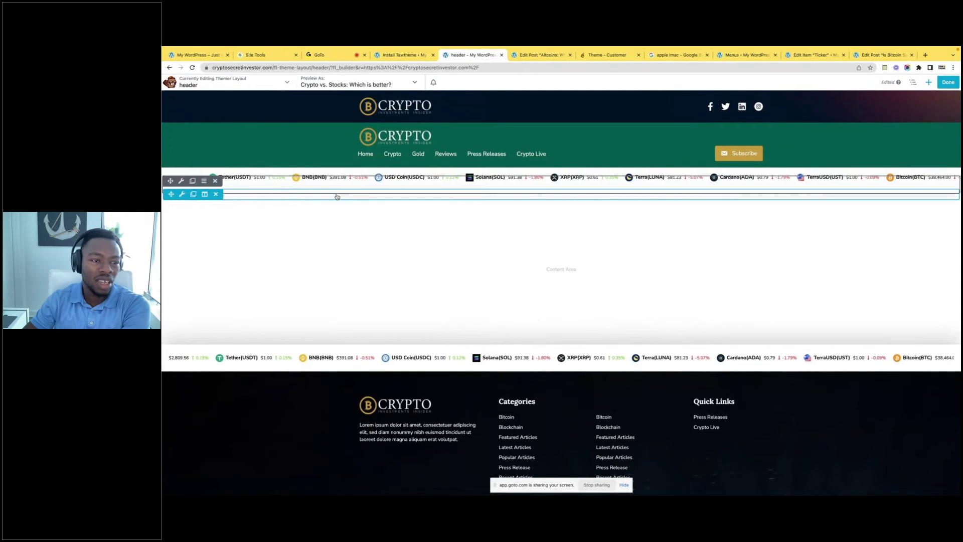
pyautogui.click(337, 196)
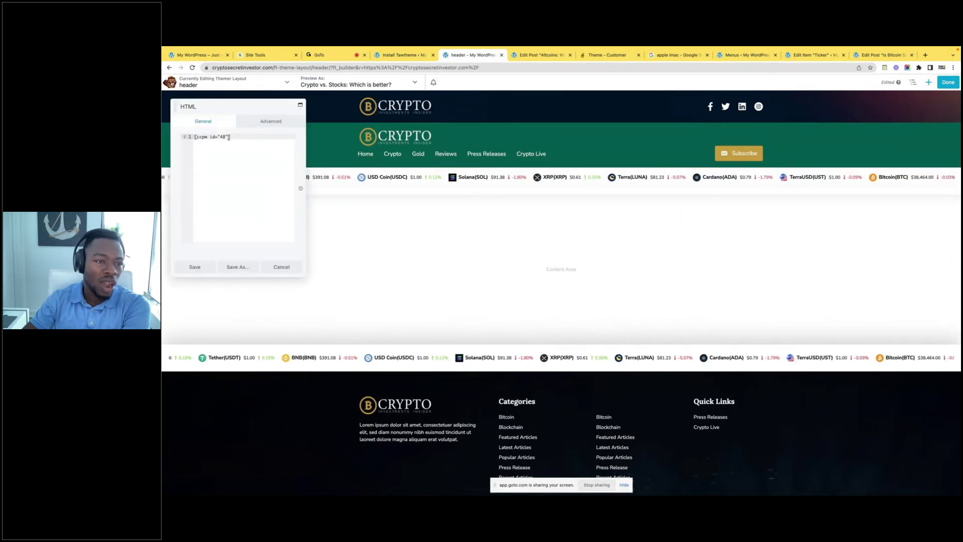
pyautogui.tripleClick(209, 136)
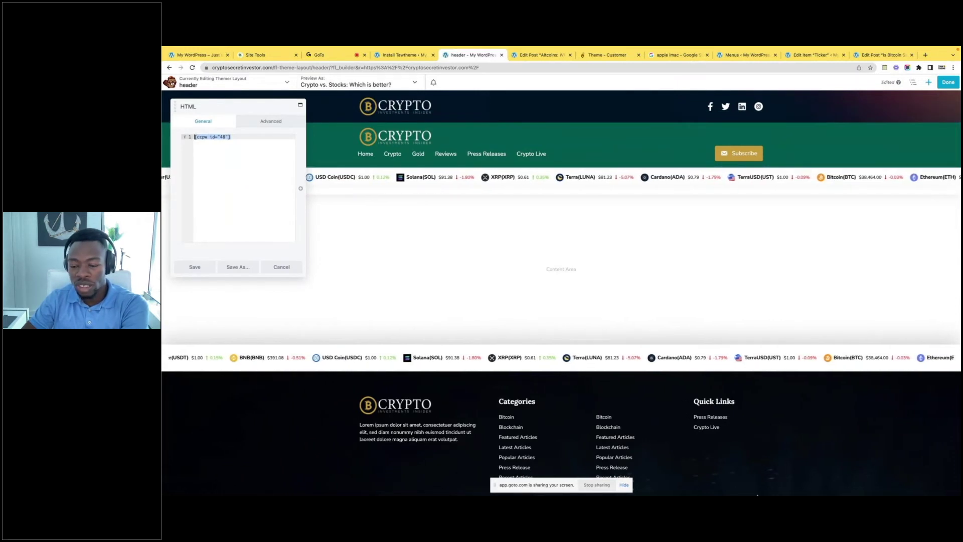
# Try to select the complete Gold & Silver Ticker code across the pages of the setup guide
pyautogui.click(816, 479)
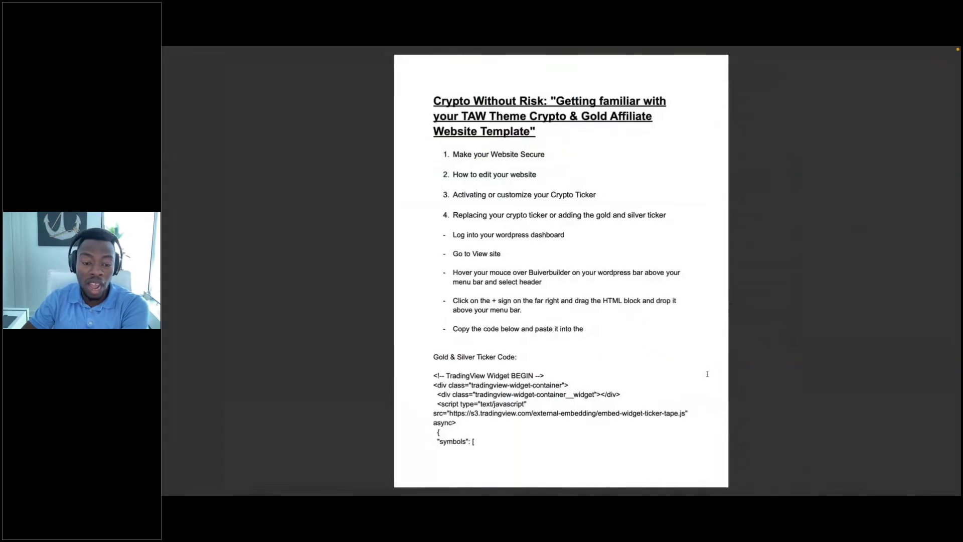
pyautogui.moveTo(430, 375); pyautogui.dragTo(487, 440)
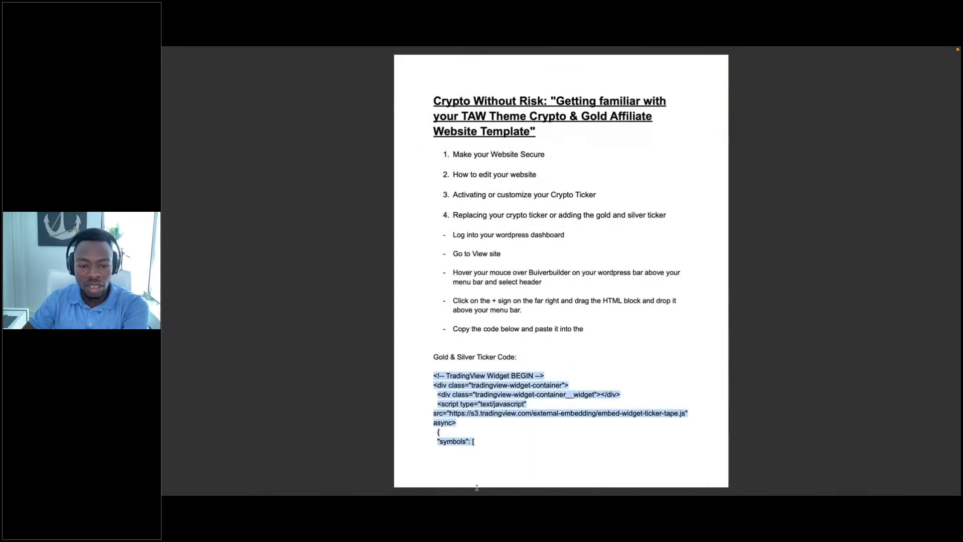
pyautogui.scroll(-10, 501, 314)
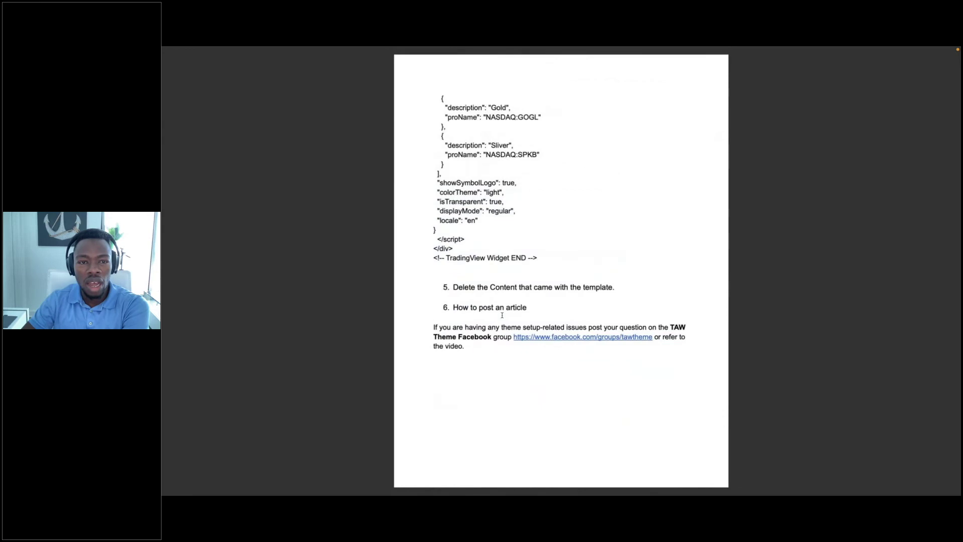
pyautogui.moveTo(438, 93); pyautogui.dragTo(536, 254)
pyautogui.scroll(10, 536, 254)
pyautogui.click(536, 254)
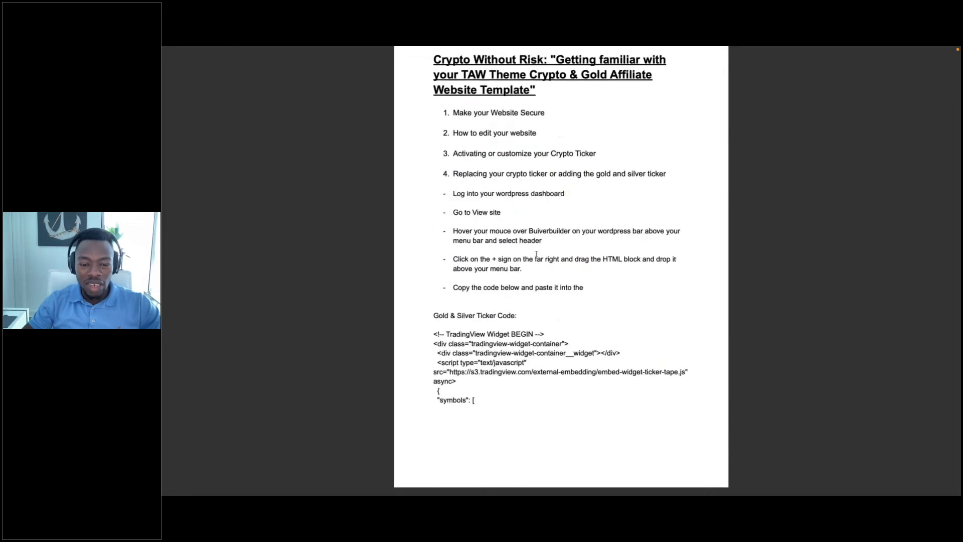
# Look through the open Google Docs setup guides for the gold and silver ticker code
pyautogui.hotkey('ctrl', 'Right')
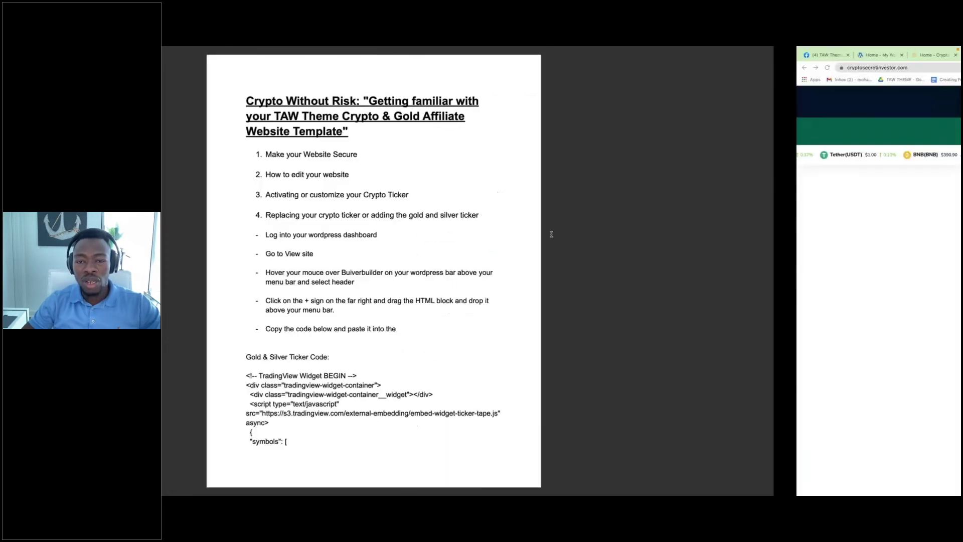
pyautogui.hotkey('ctrl', 'Left')
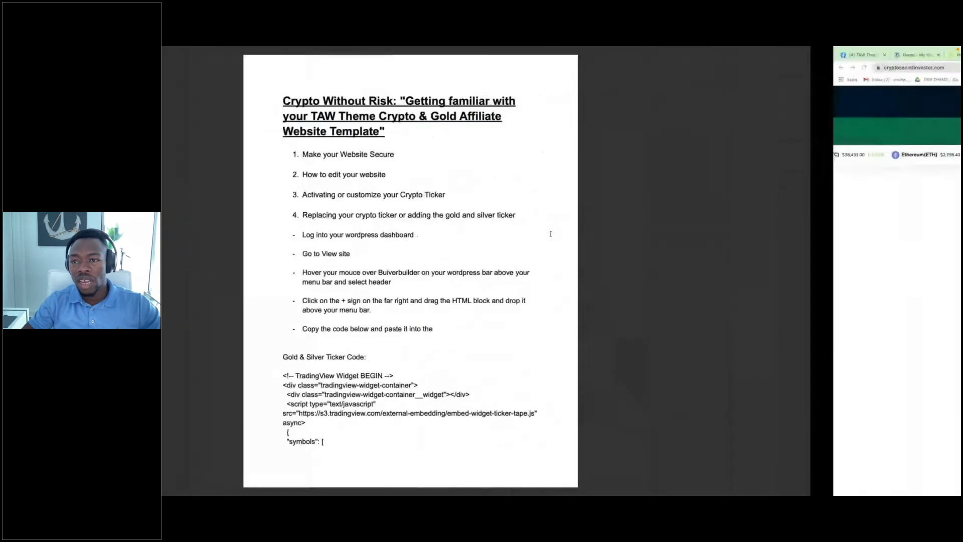
pyautogui.hotkey('ctrl', 'Right')
pyautogui.moveTo(451, 85)
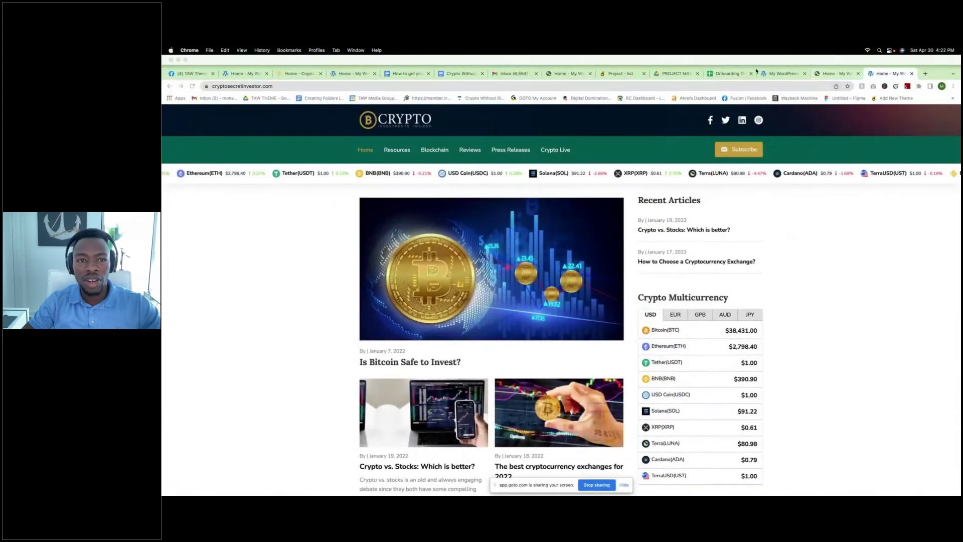
pyautogui.click(459, 73)
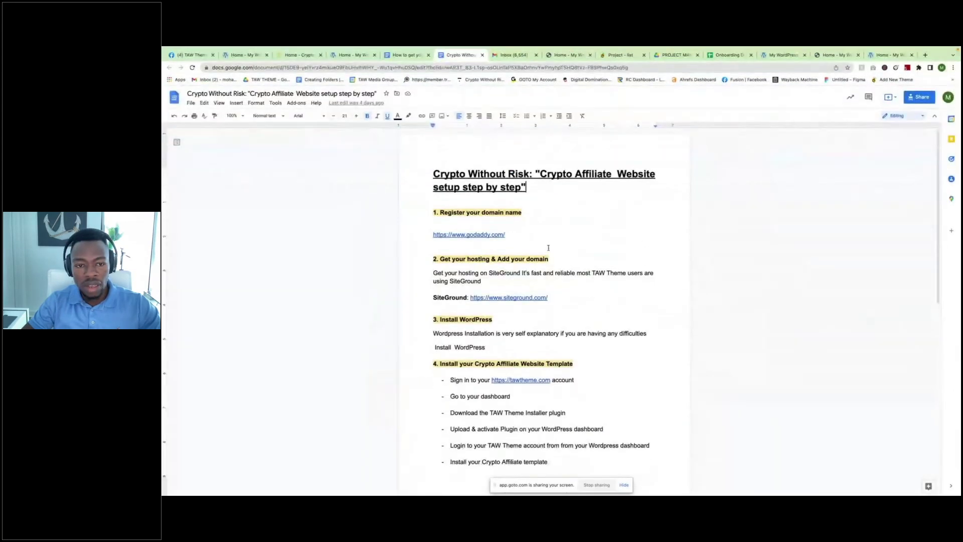
pyautogui.scroll(-7, 455, 278)
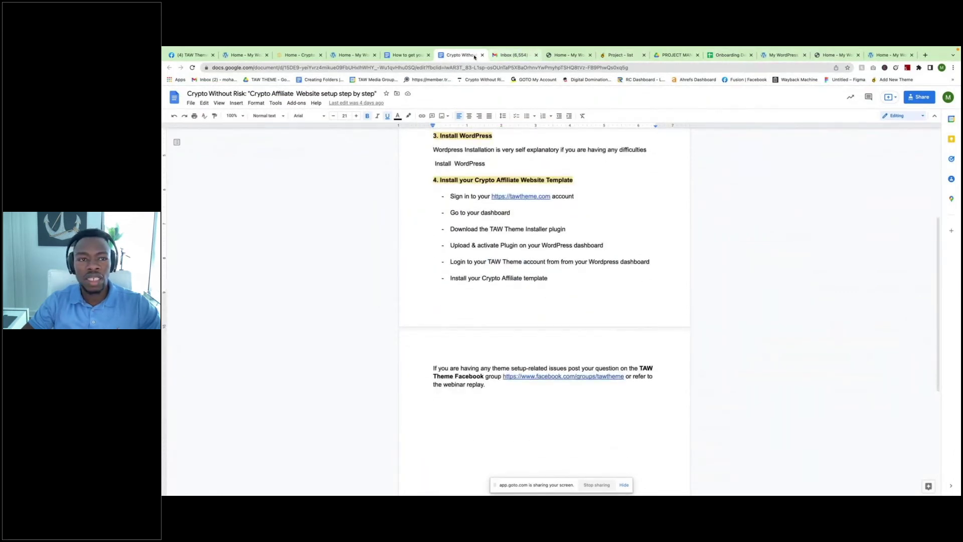
pyautogui.click(401, 56)
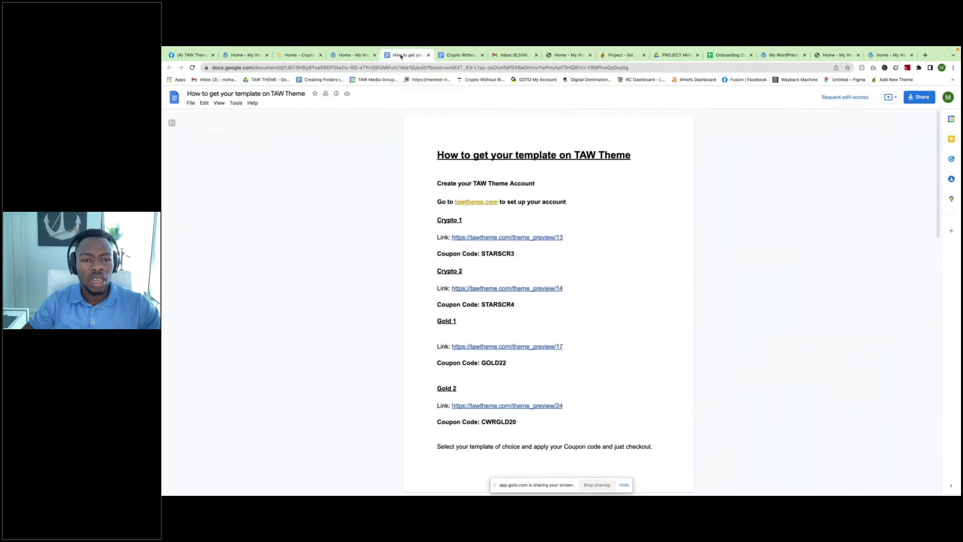
pyautogui.click(463, 56)
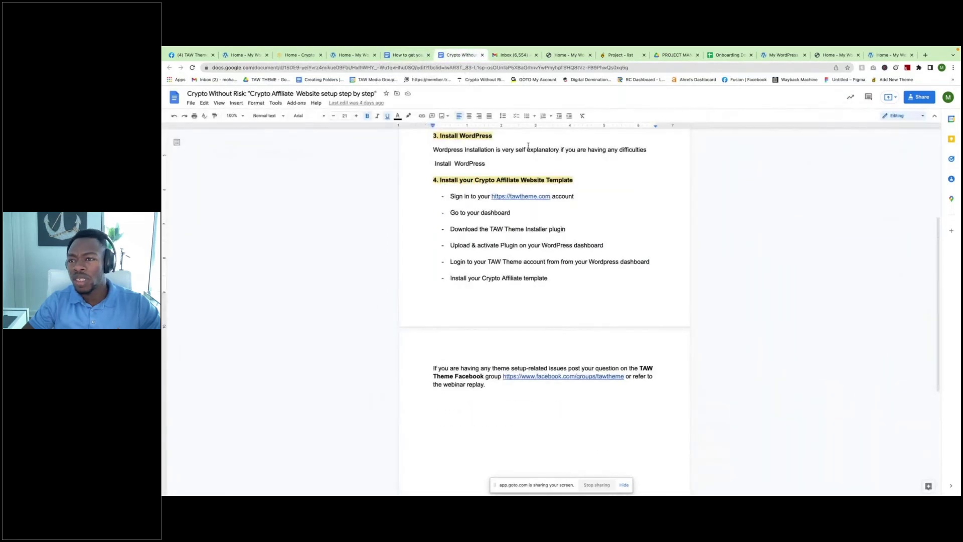
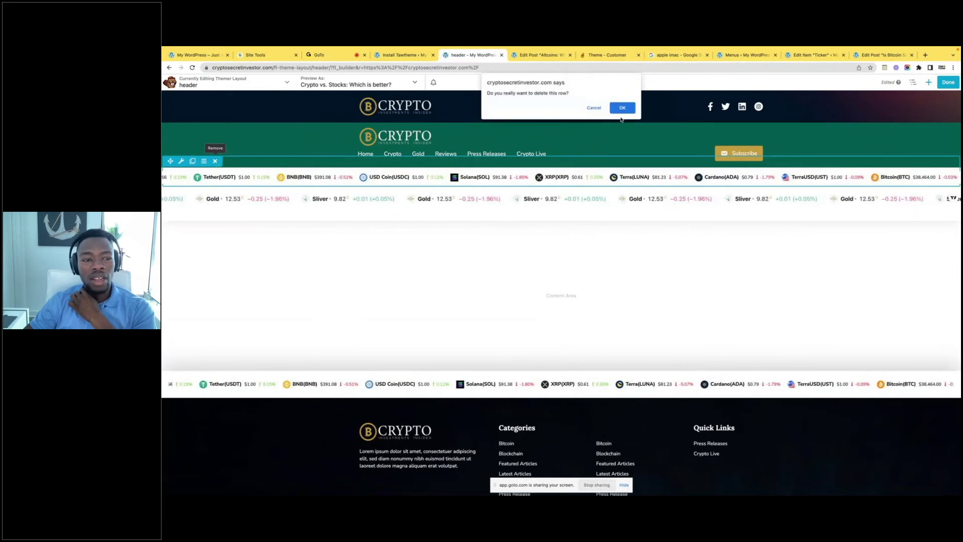
# Delete the crypto ticker row above the gold and silver ticker in the header and publish the layout
pyautogui.click(621, 108)
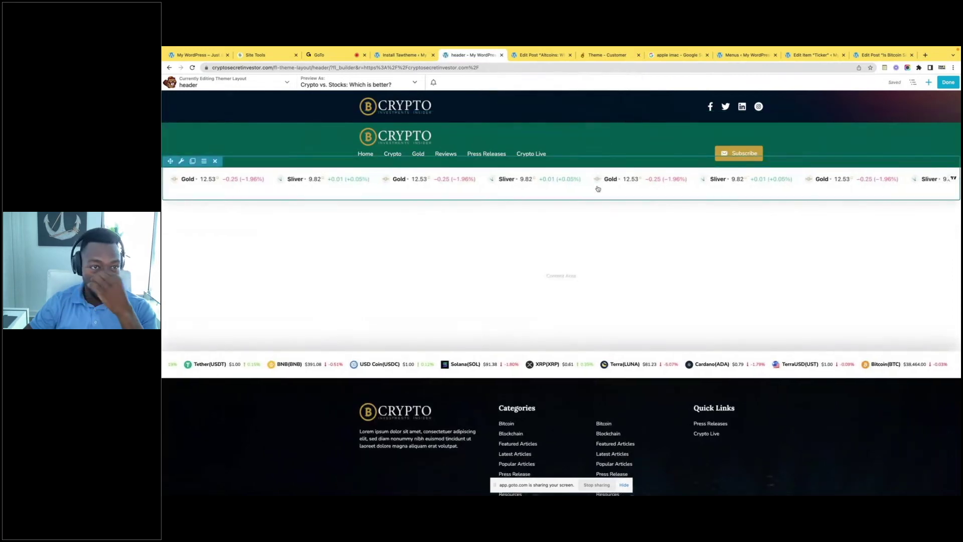
pyautogui.scroll(-2, 589, 243)
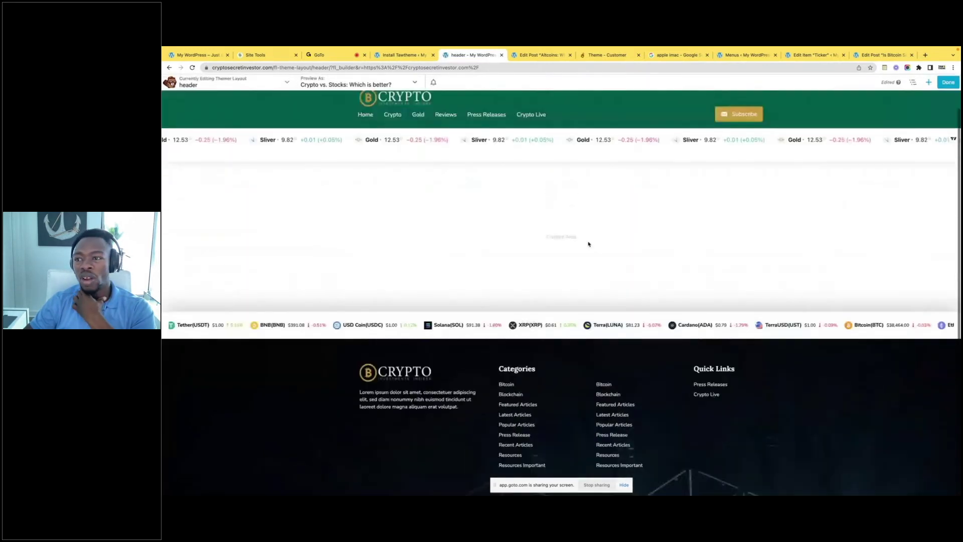
pyautogui.scroll(2, 589, 244)
pyautogui.click(947, 82)
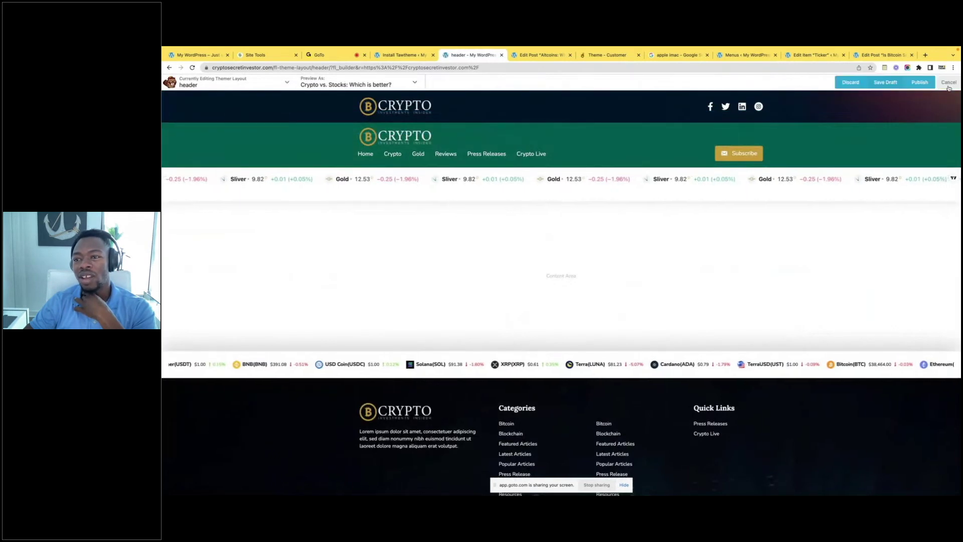
pyautogui.click(919, 82)
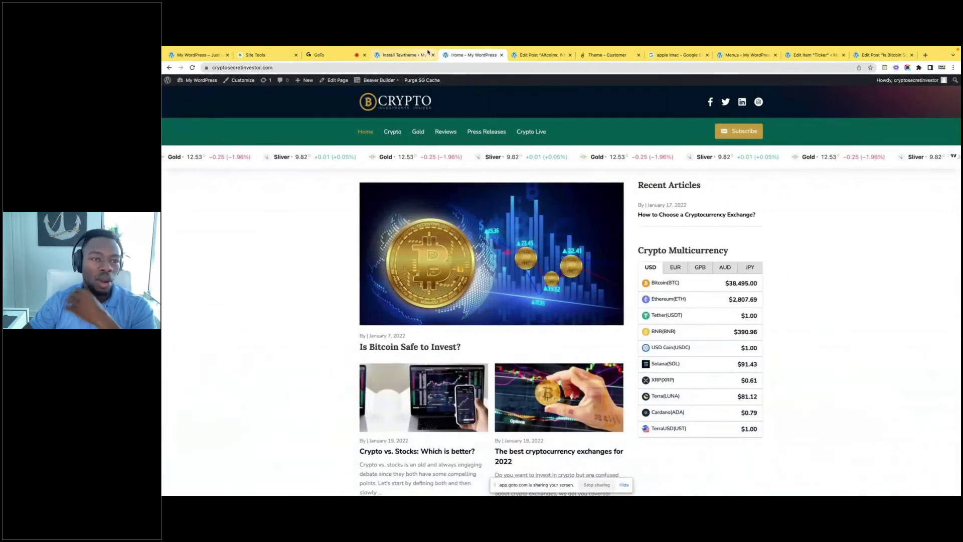
# Copy the web address of the site's home page
pyautogui.click(280, 68)
pyautogui.hotkey('ctrl', 'c')
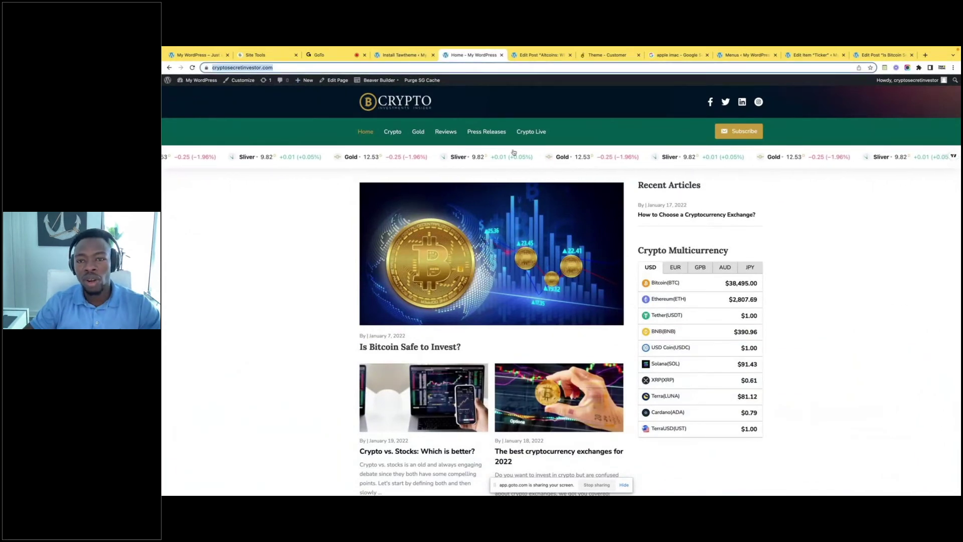
# View the site's home page in a new tab of the other browser window, and close the stray TradingView page
pyautogui.hotkey('ctrl', 'Right')
pyautogui.hotkey('ctrl', 'Left')
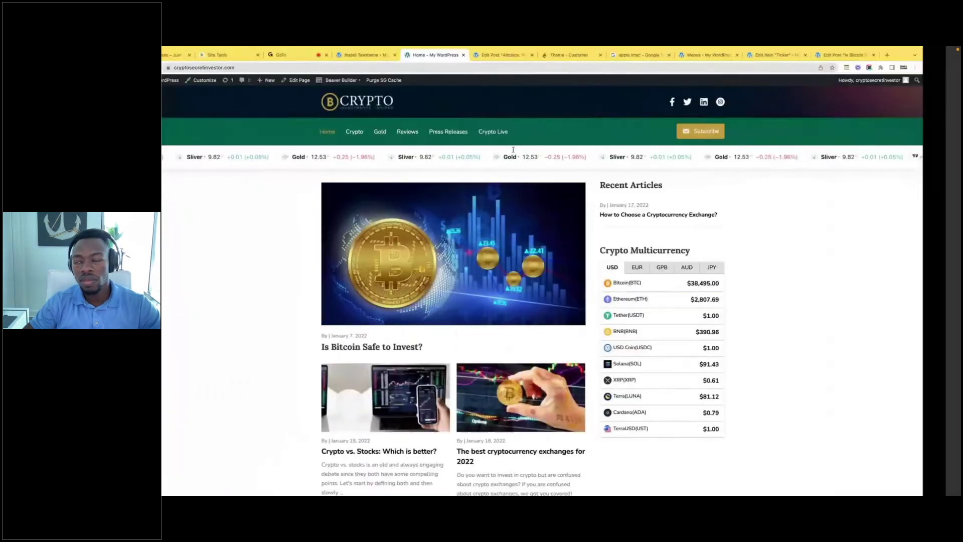
pyautogui.click(513, 150)
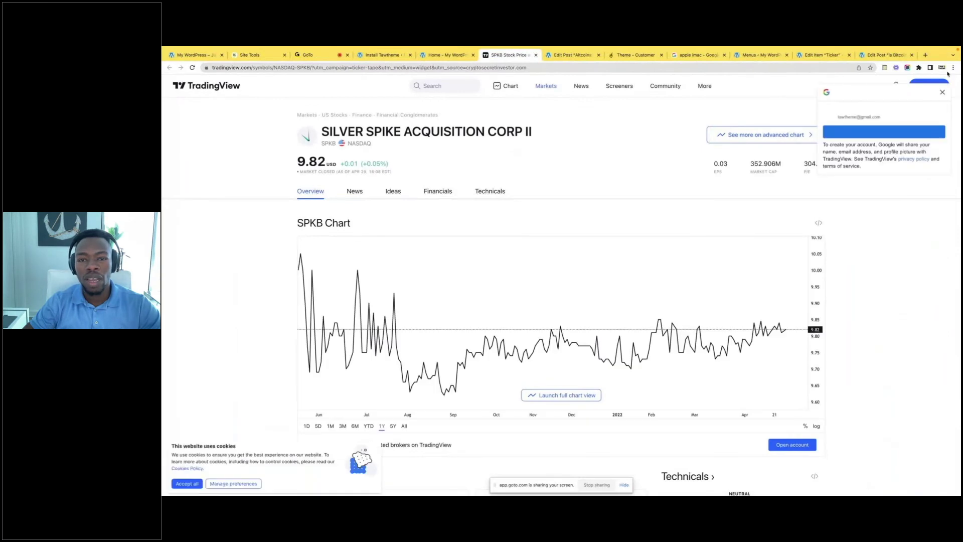
pyautogui.hotkey('ctrl', 'Right')
pyautogui.hotkey('ctrl', 'Right')
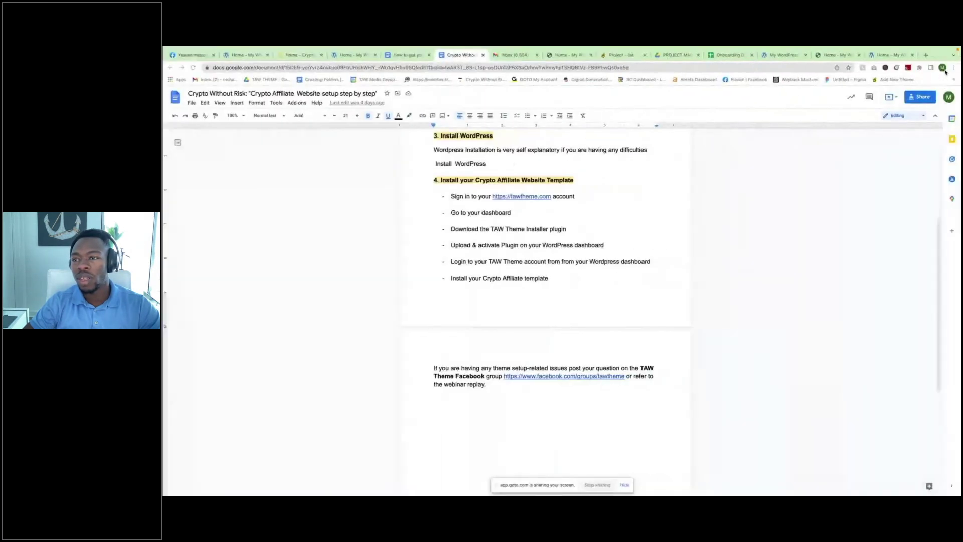
pyautogui.hotkey('ctrl', 't')
pyautogui.hotkey('ctrl', 'v')
pyautogui.press('Return')
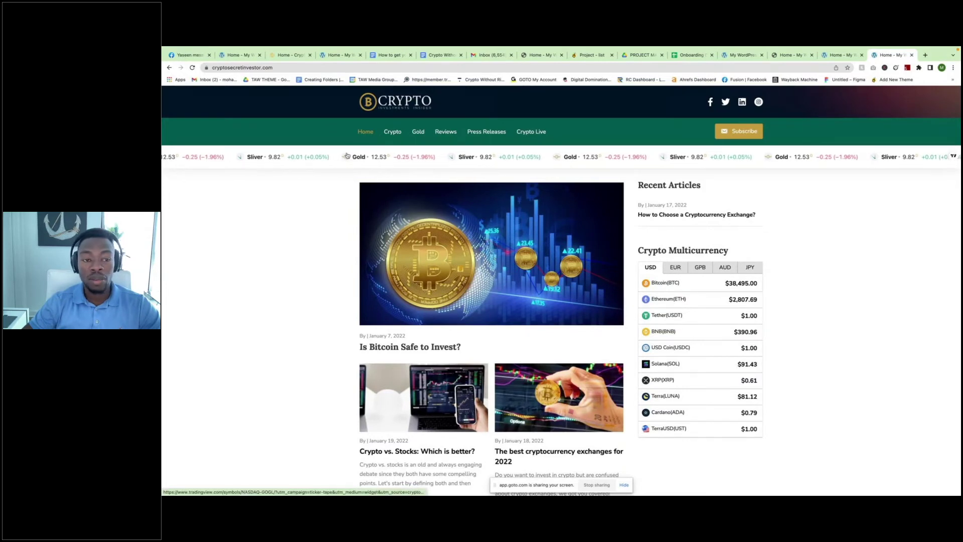
pyautogui.click(440, 169)
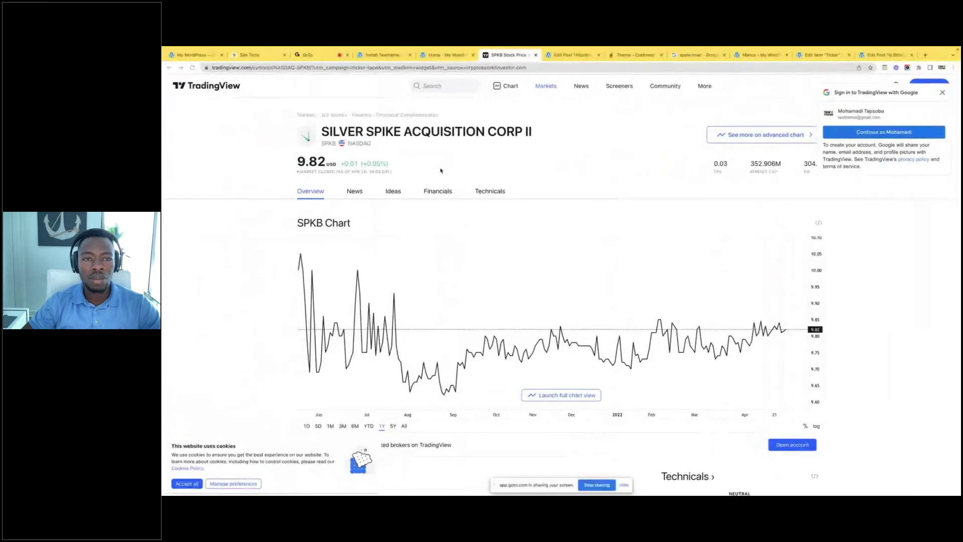
pyautogui.press('super+w')
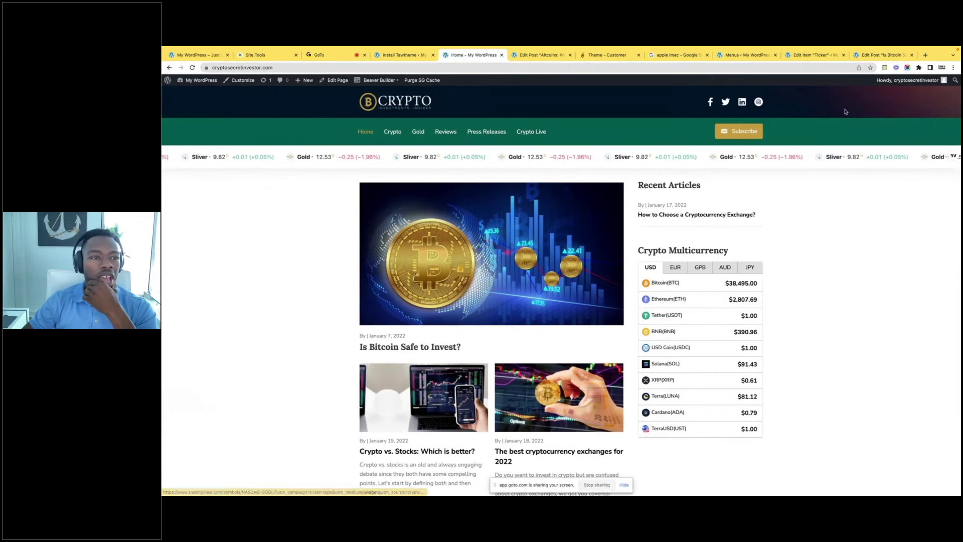
# Edit the Gold IRA site's header layout in Beaver Builder and add an HTML module above the logo and menu row
pyautogui.click(201, 55)
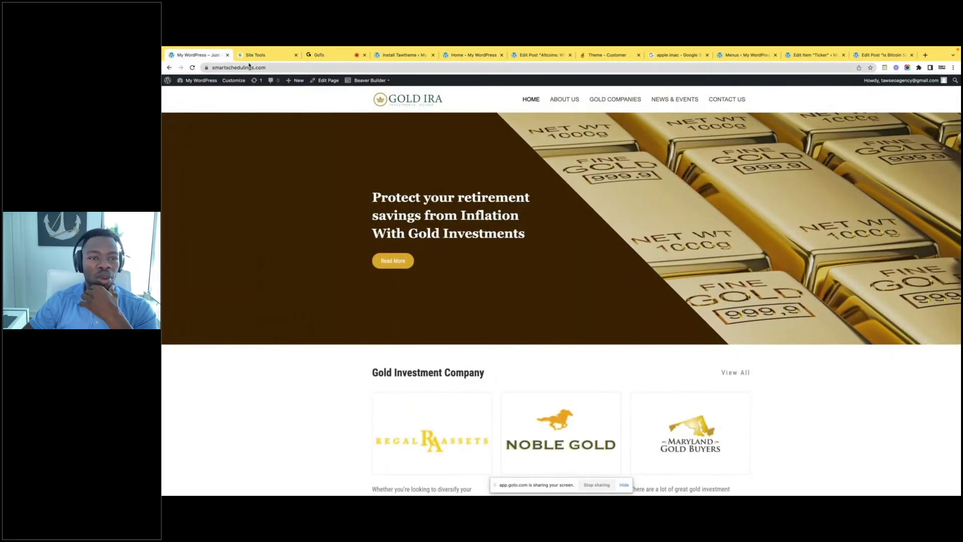
pyautogui.moveTo(368, 80)
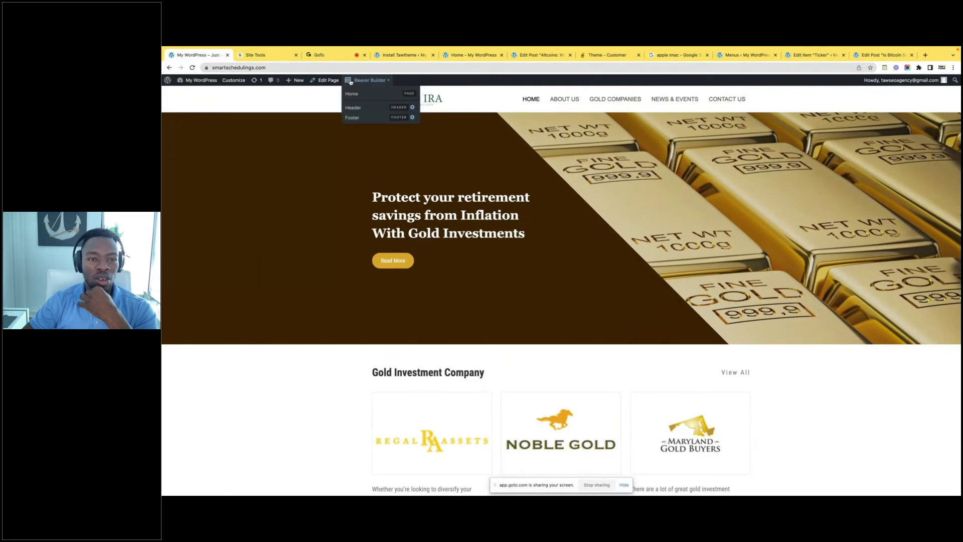
pyautogui.click(361, 112)
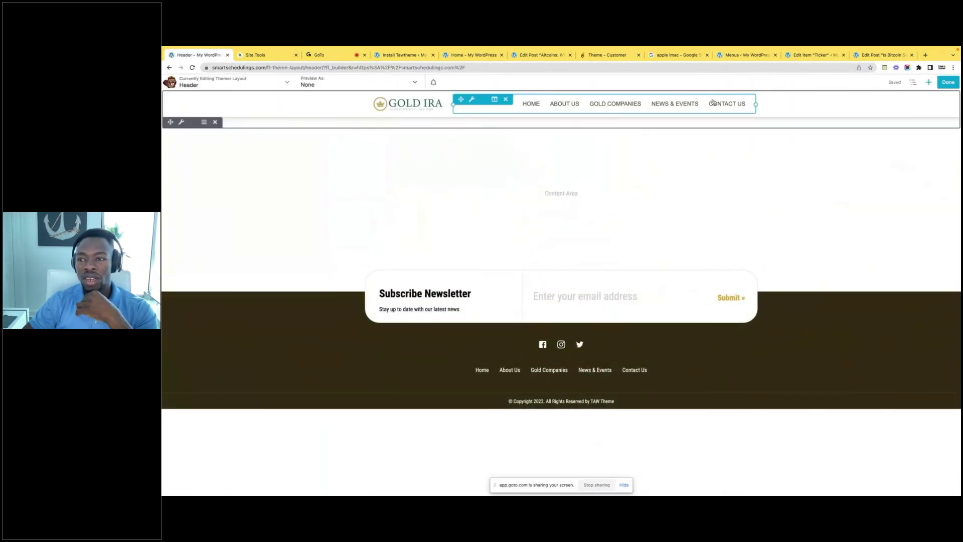
pyautogui.click(929, 83)
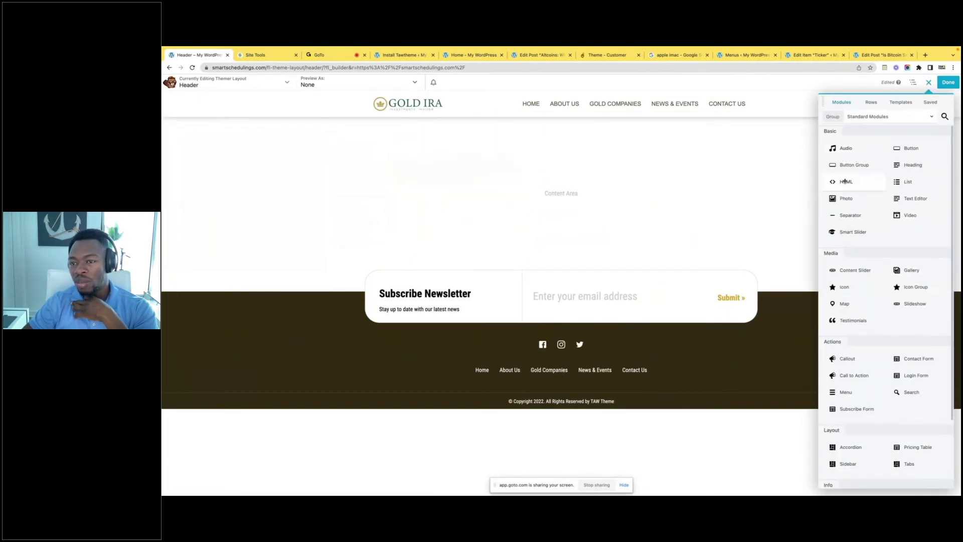
pyautogui.moveTo(845, 182); pyautogui.dragTo(735, 99)
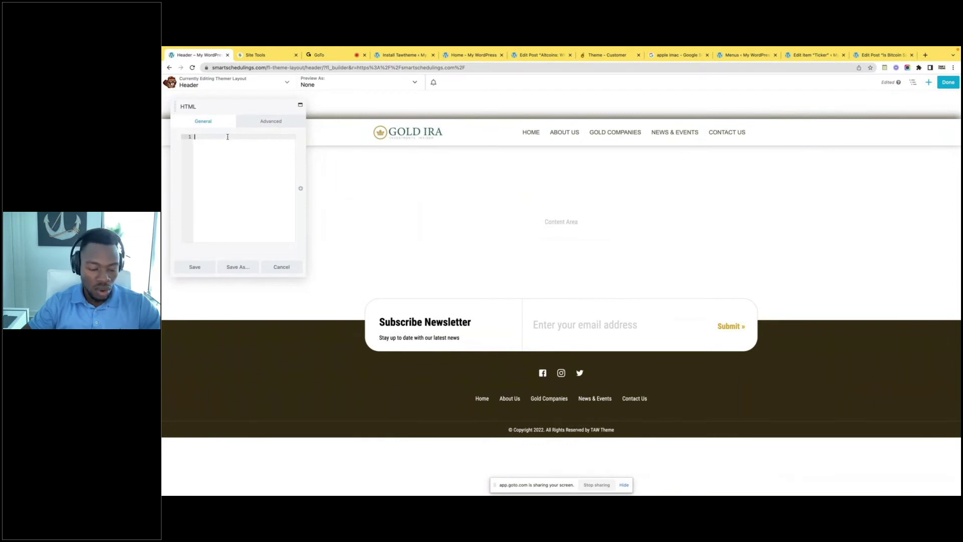
pyautogui.press('super+v')
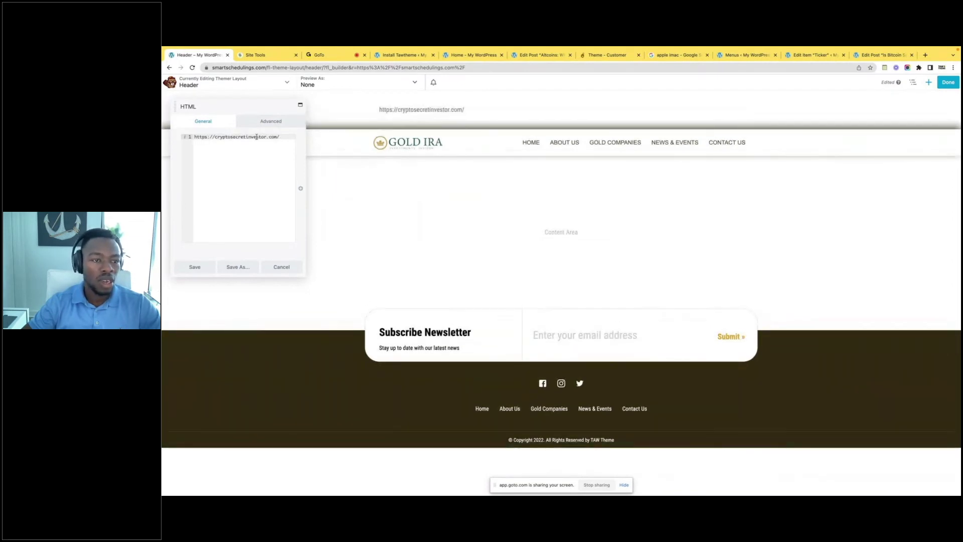
pyautogui.press('super+a')
pyautogui.press('BackSpace')
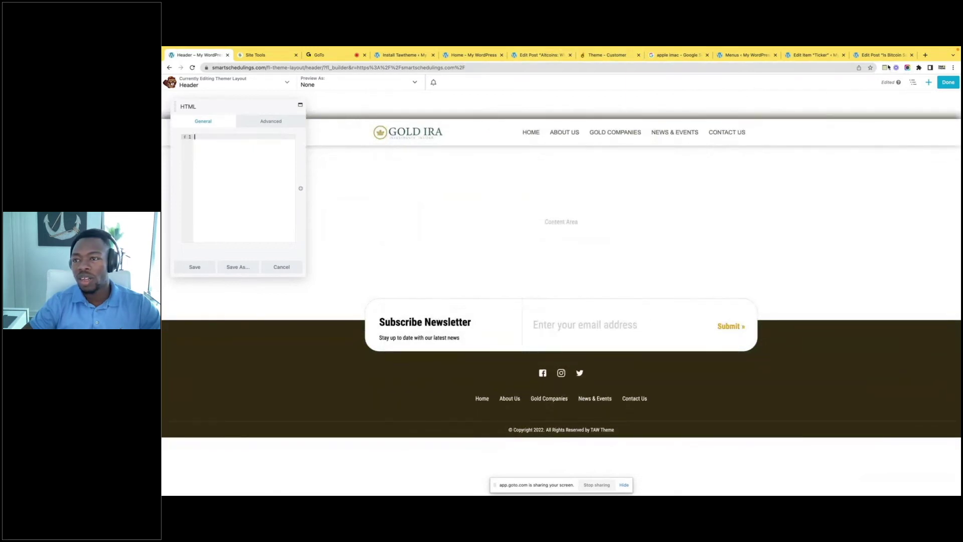
# Copy the gold and silver TradingView ticker code from the browser note into the header's HTML module and save the module
pyautogui.click(885, 68)
pyautogui.scroll(5, 676, 121)
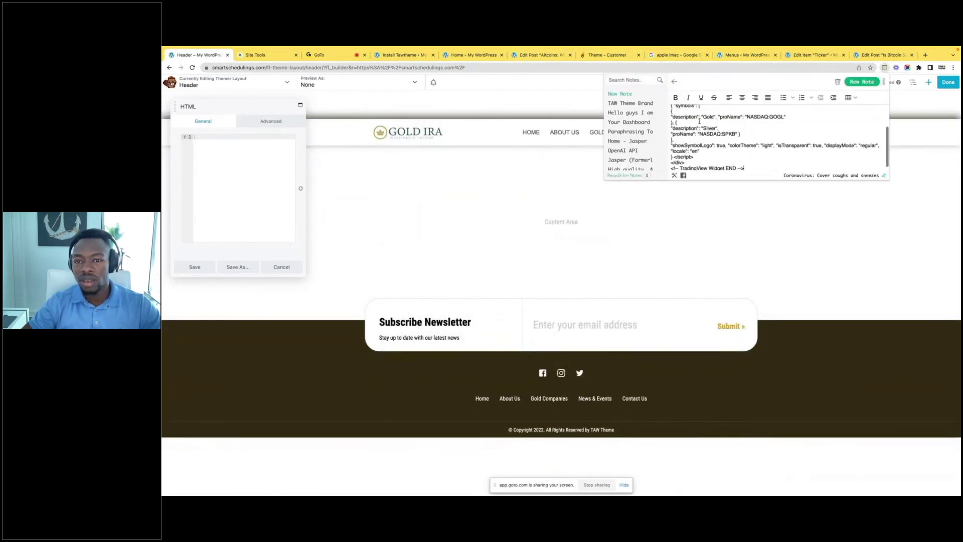
pyautogui.moveTo(672, 110); pyautogui.dragTo(677, 204)
pyautogui.hotkey('ctrl', 'c')
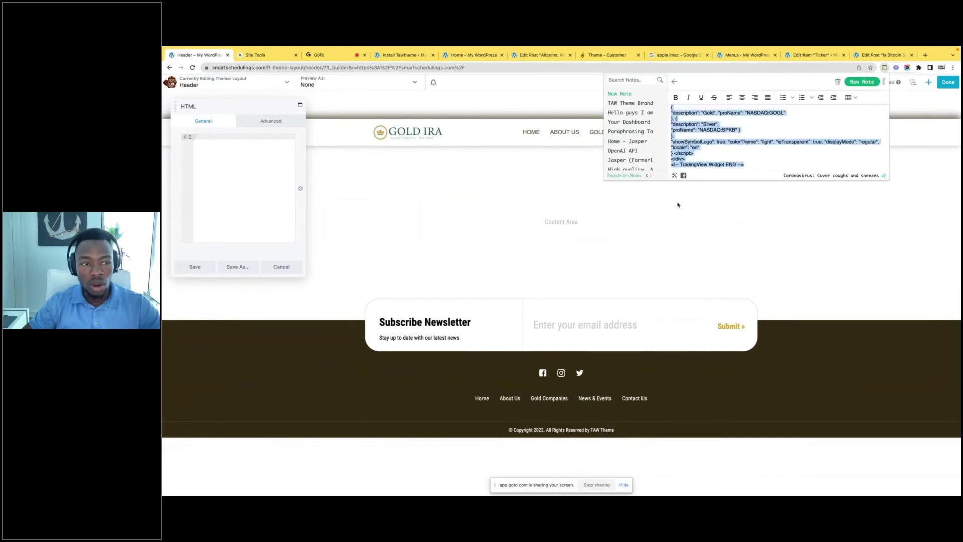
pyautogui.click(221, 139)
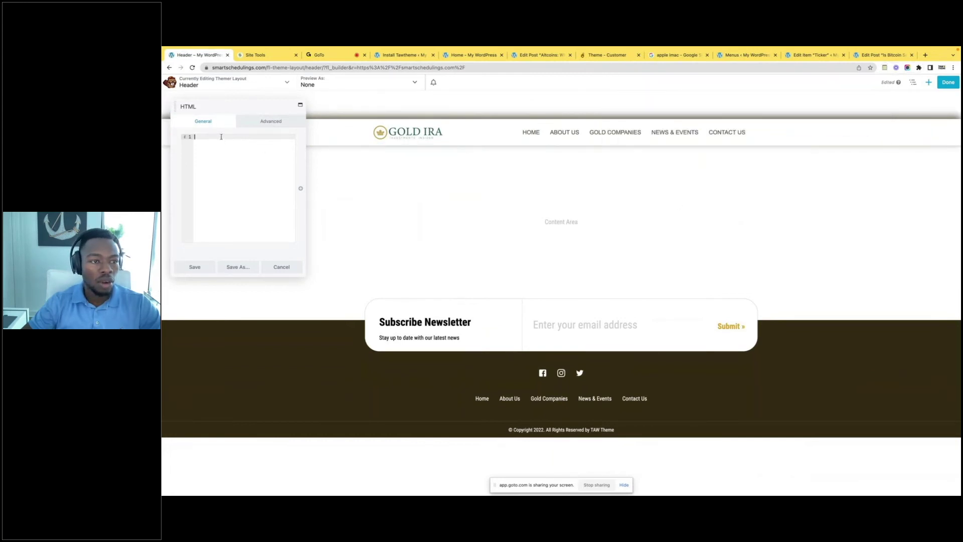
pyautogui.hotkey('ctrl', 'v')
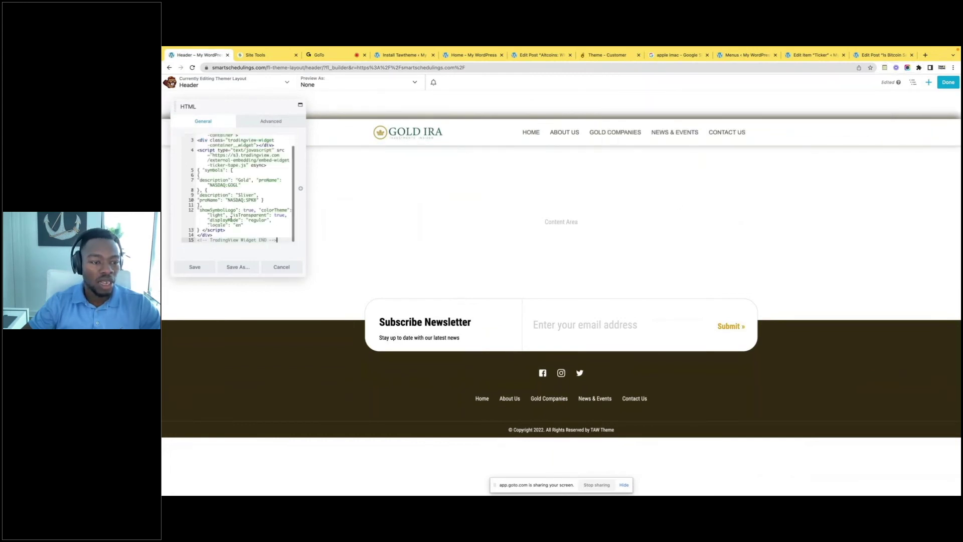
pyautogui.click(195, 268)
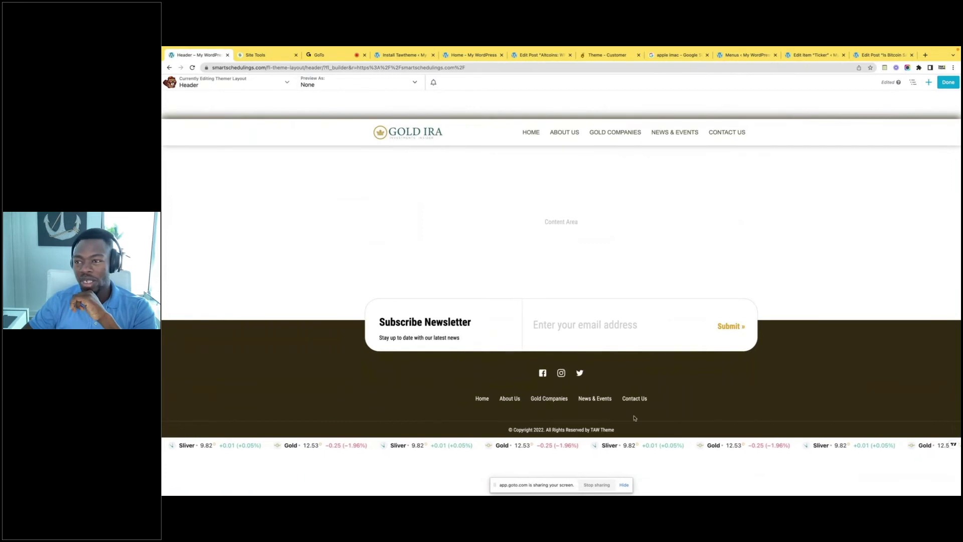
# Publish the Gold IRA header layout and check how the ticker behaves on the home page while scrolling
pyautogui.click(947, 82)
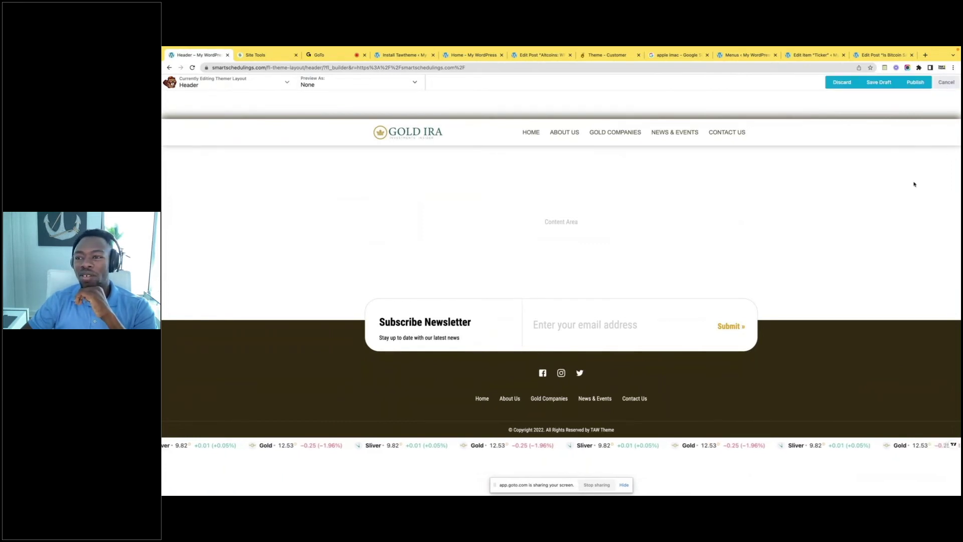
pyautogui.click(922, 85)
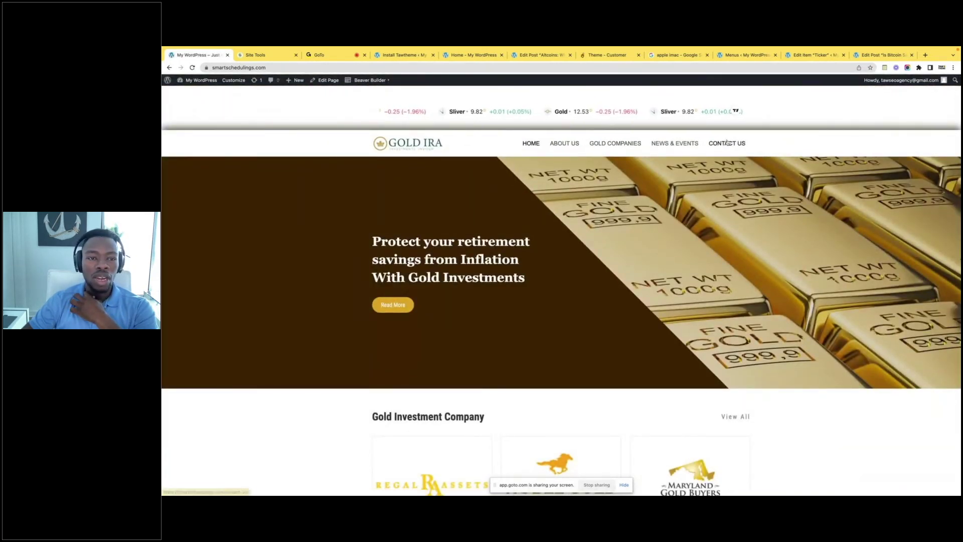
pyautogui.scroll(-3, 589, 198)
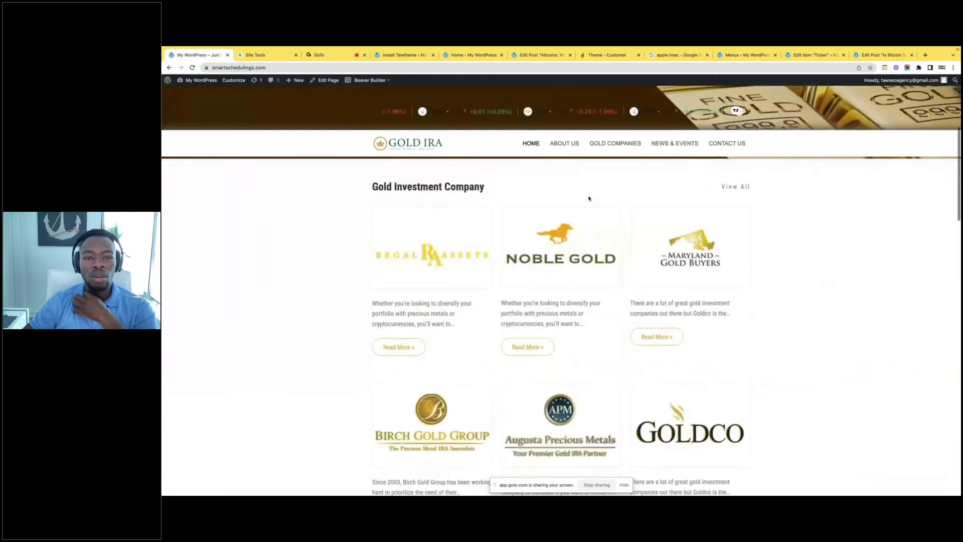
pyautogui.scroll(-6, 588, 198)
pyautogui.scroll(8, 589, 198)
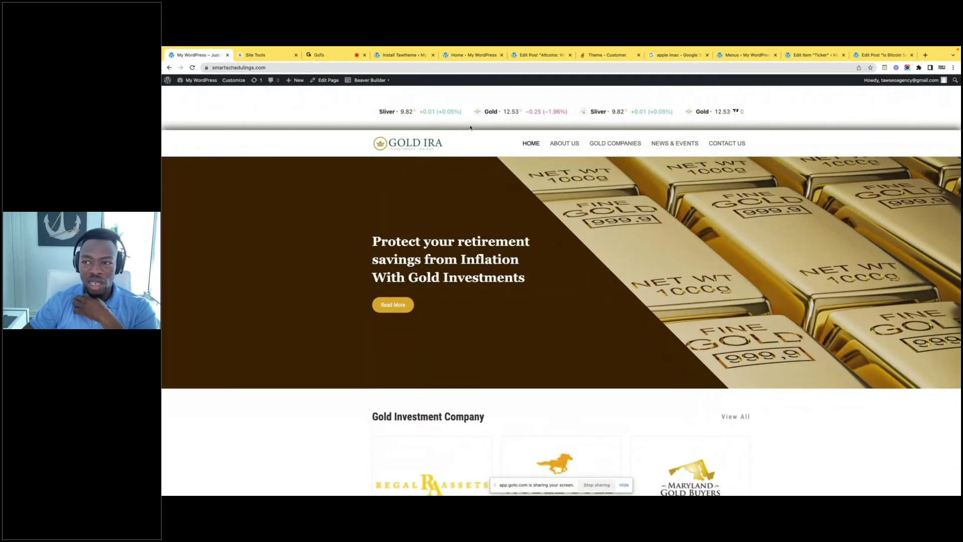
pyautogui.scroll(-1, 503, 175)
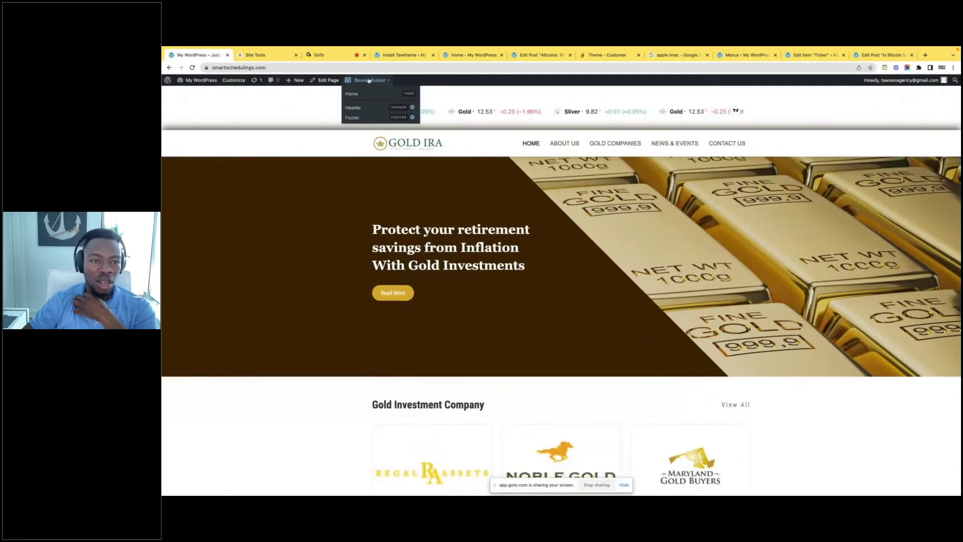
# Reopen the header layout and examine the ticker module's advanced spacing, visibility and animation settings without changing them
pyautogui.click(359, 110)
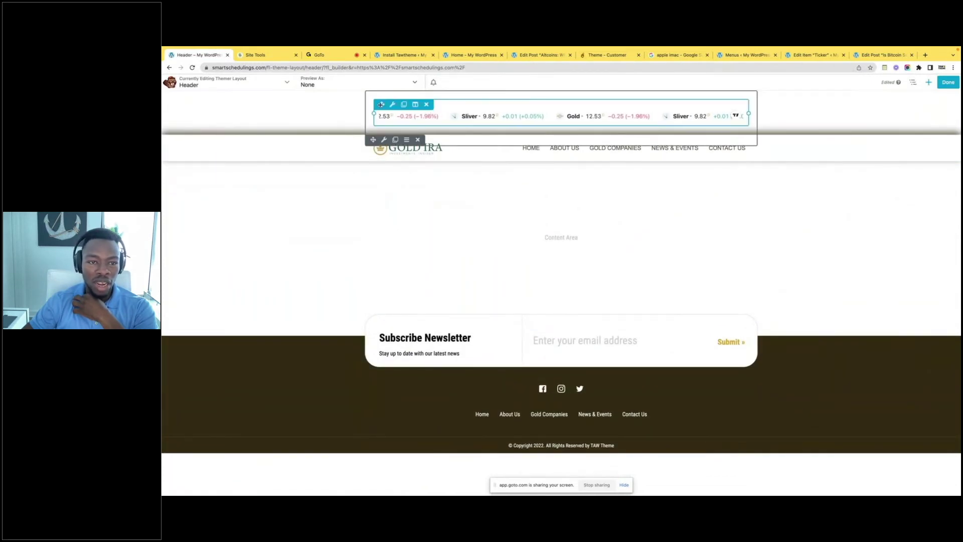
pyautogui.click(392, 107)
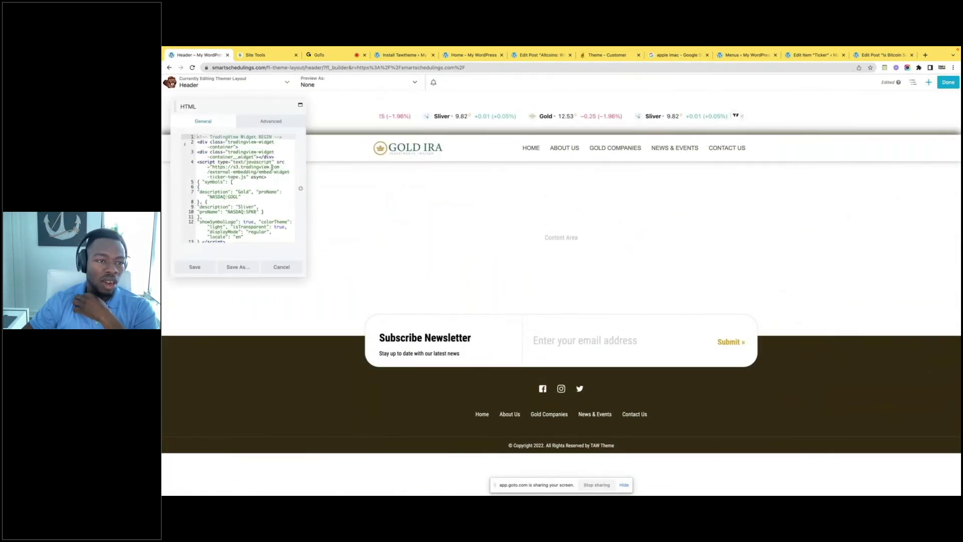
pyautogui.click(268, 122)
pyautogui.click(183, 164)
pyautogui.scroll(-1, 208, 190)
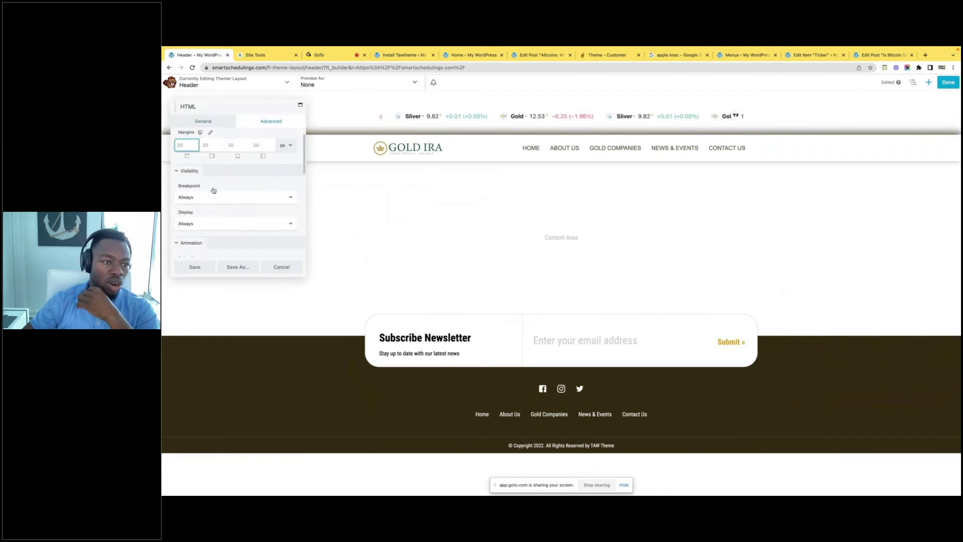
pyautogui.scroll(-3, 206, 210)
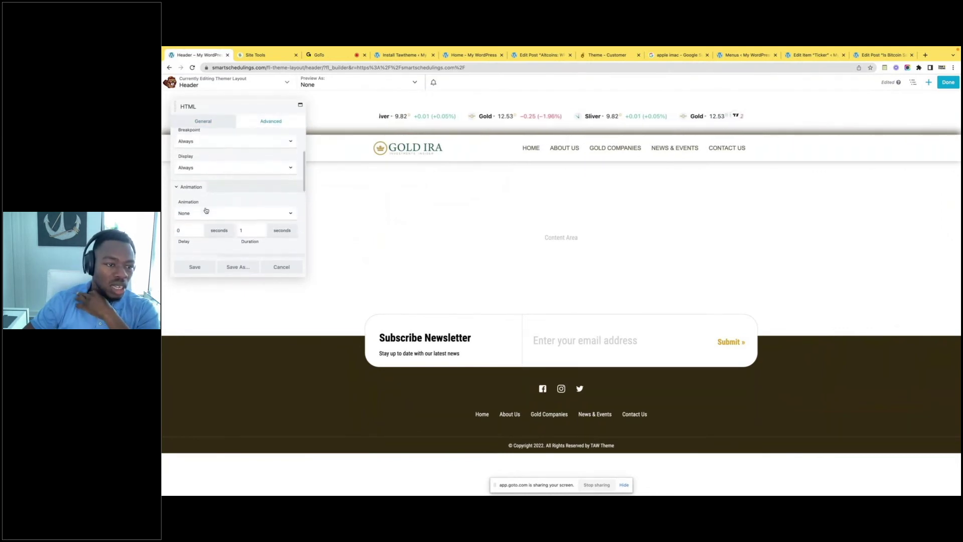
pyautogui.scroll(-5, 203, 221)
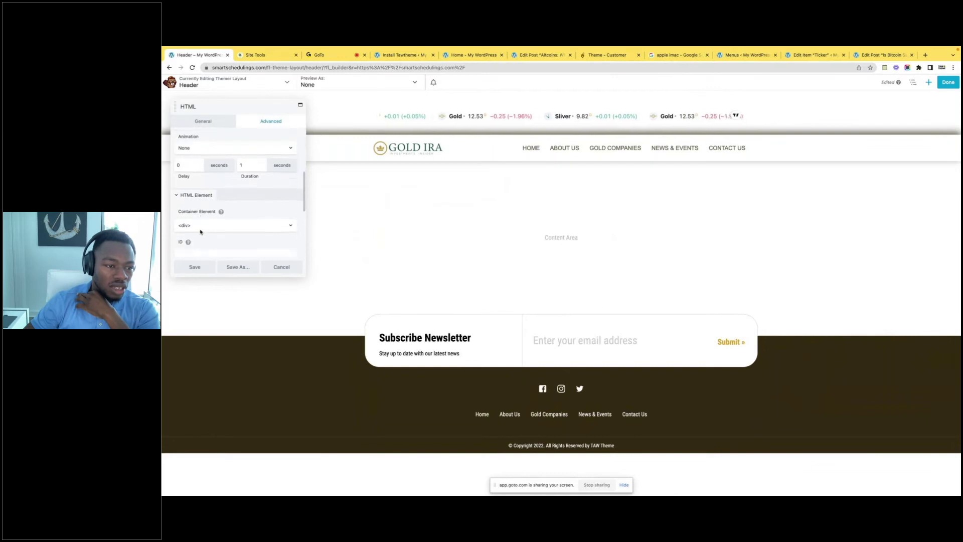
pyautogui.scroll(-3, 201, 231)
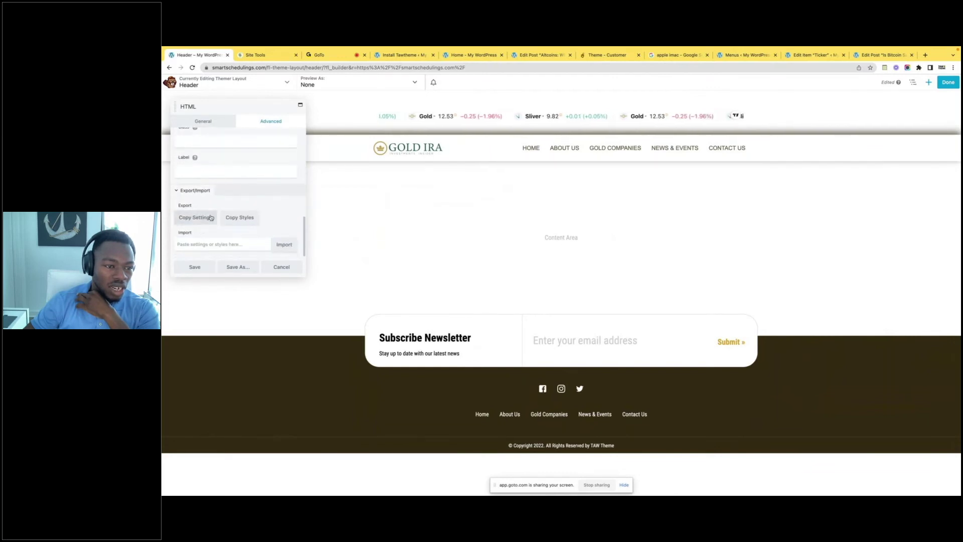
pyautogui.scroll(10, 226, 200)
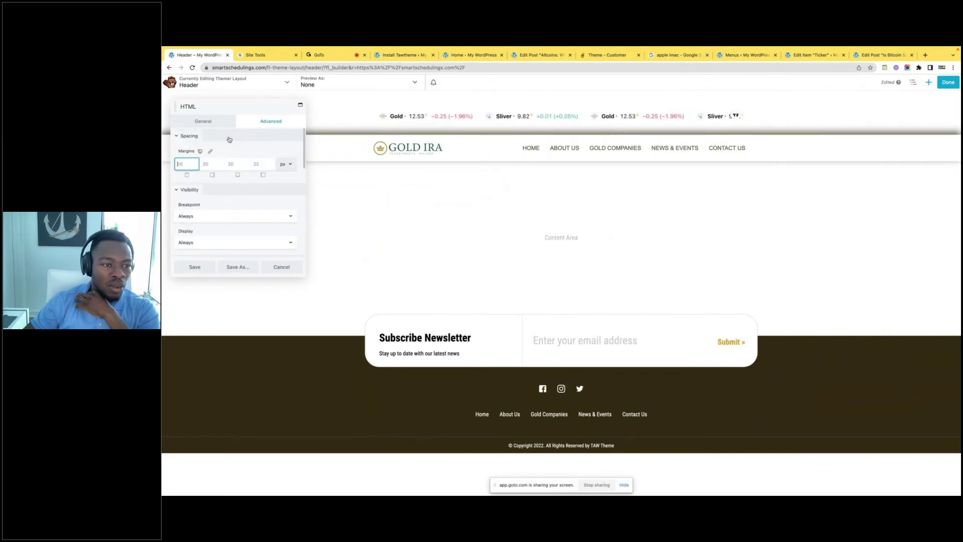
pyautogui.click(211, 216)
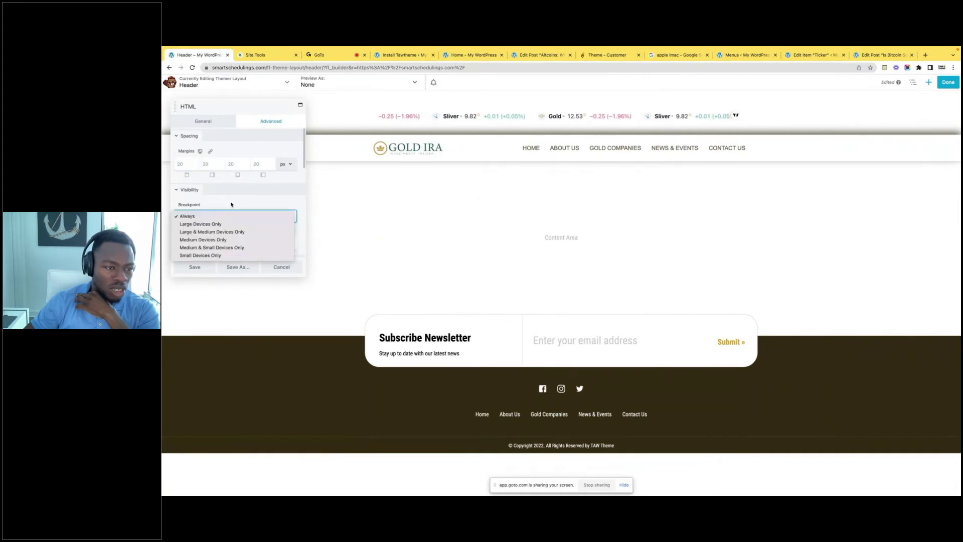
pyautogui.click(231, 216)
pyautogui.scroll(-2, 236, 200)
pyautogui.scroll(2, 236, 201)
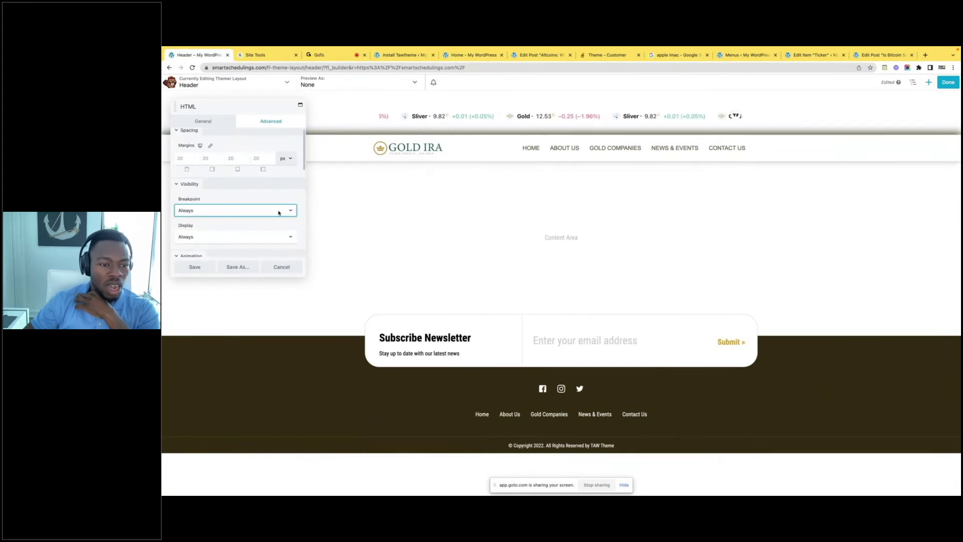
pyautogui.click(282, 267)
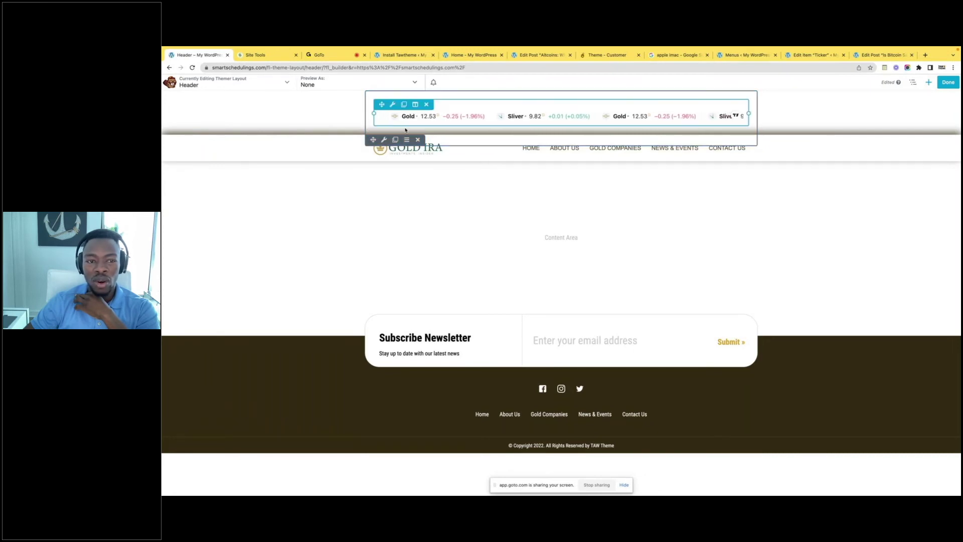
# Set the ticker row's width to Full Width, save the row settings and publish the header layout
pyautogui.click(384, 140)
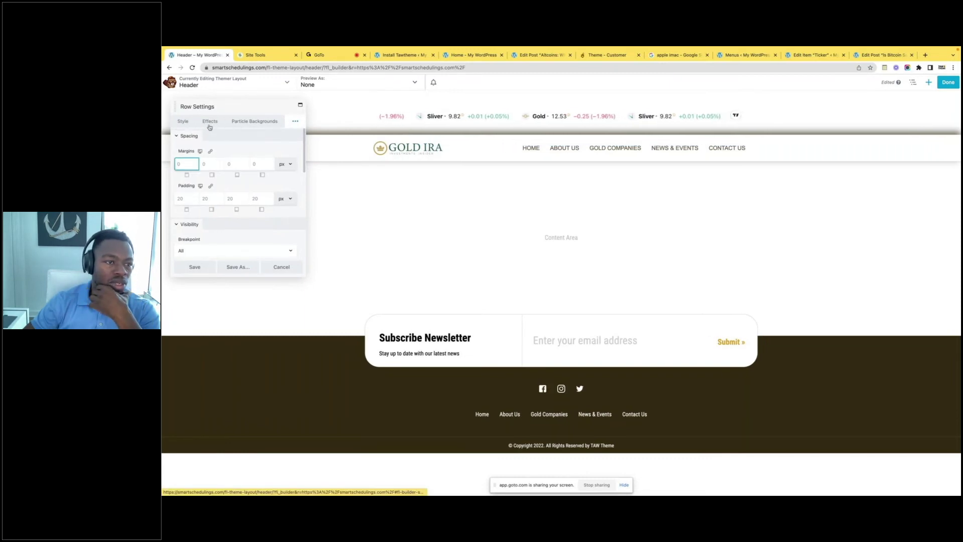
pyautogui.click(190, 120)
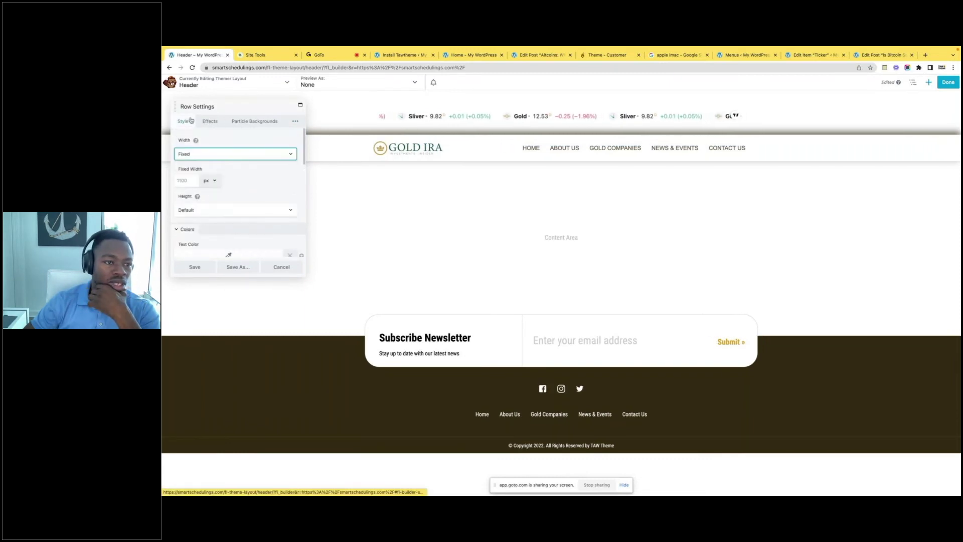
pyautogui.click(233, 154)
pyautogui.click(229, 162)
pyautogui.click(184, 272)
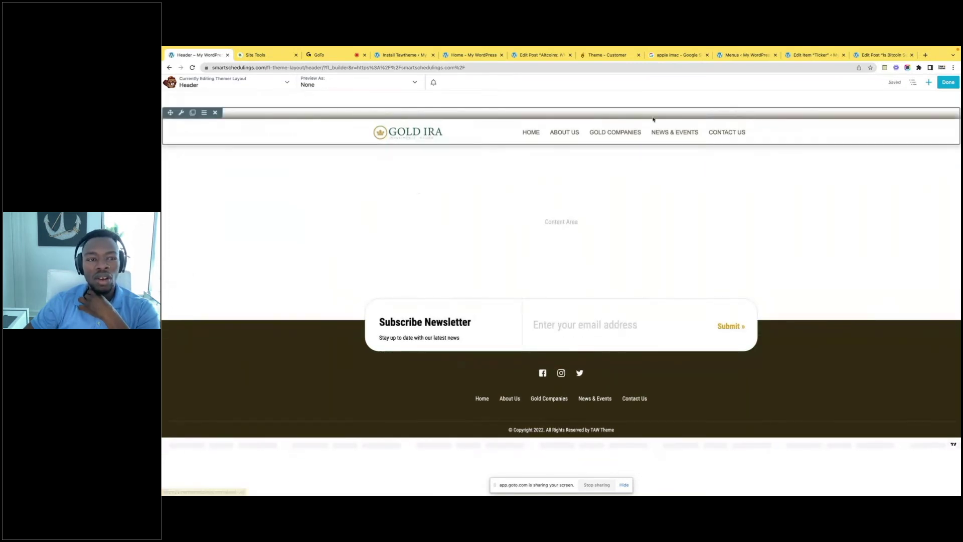
pyautogui.click(948, 82)
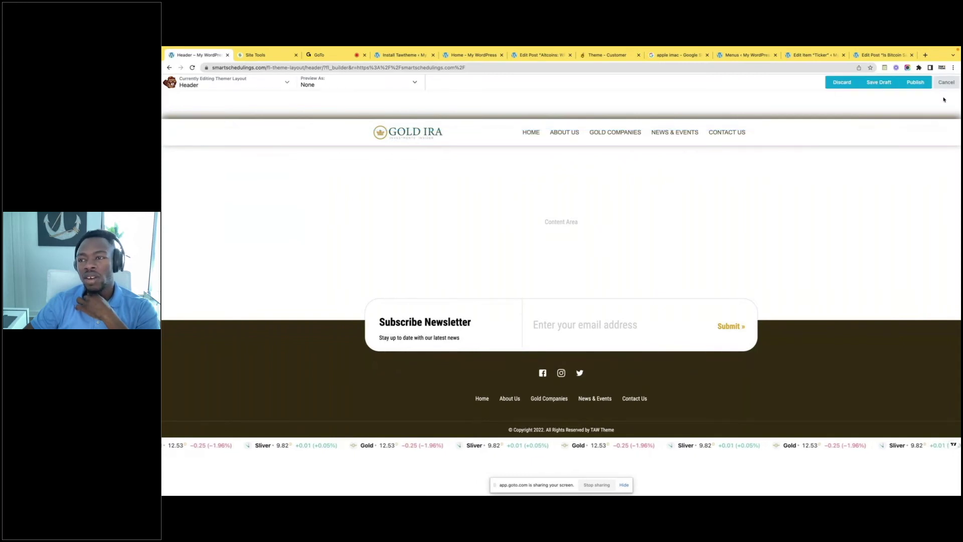
pyautogui.click(915, 82)
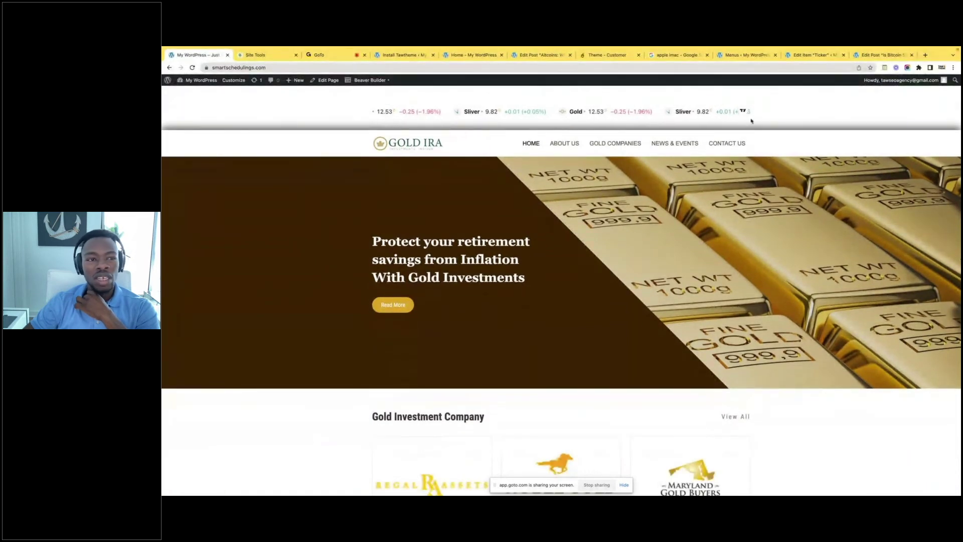
# Reopen the header layout in Beaver Builder and check the width options in the ticker row's settings
pyautogui.moveTo(365, 83)
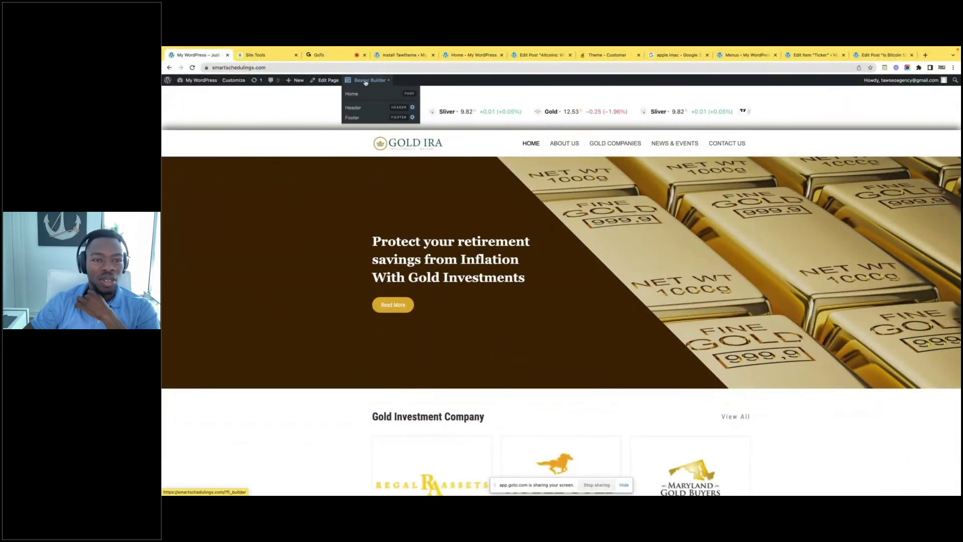
pyautogui.click(363, 108)
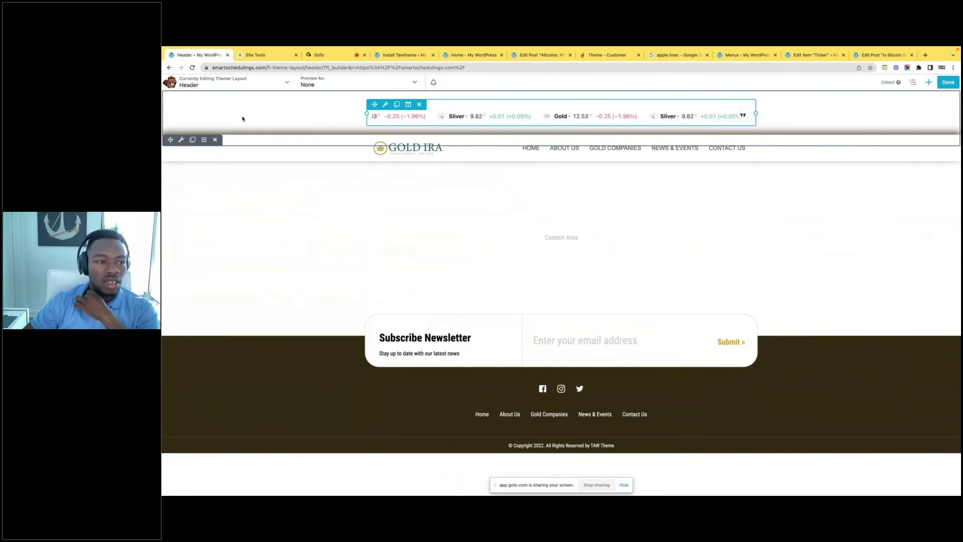
pyautogui.click(182, 140)
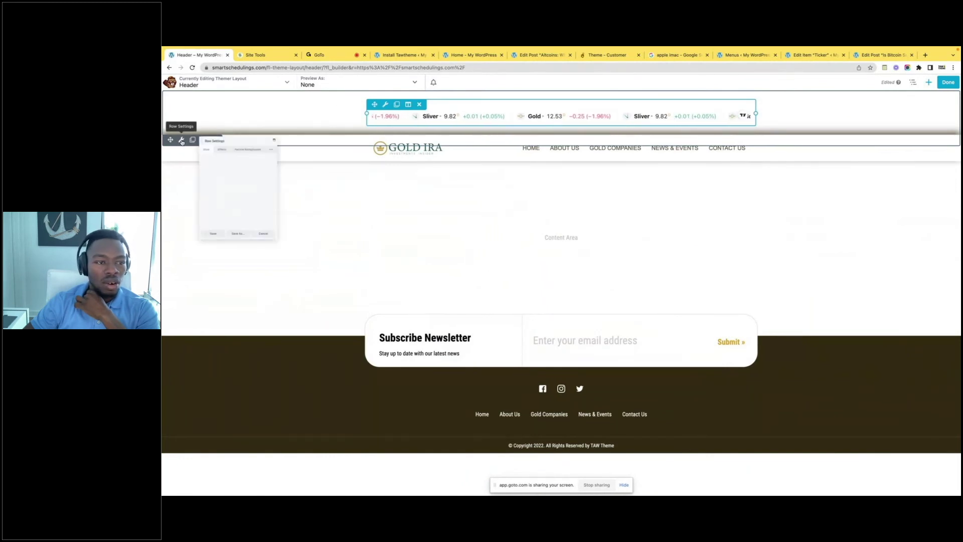
pyautogui.click(226, 153)
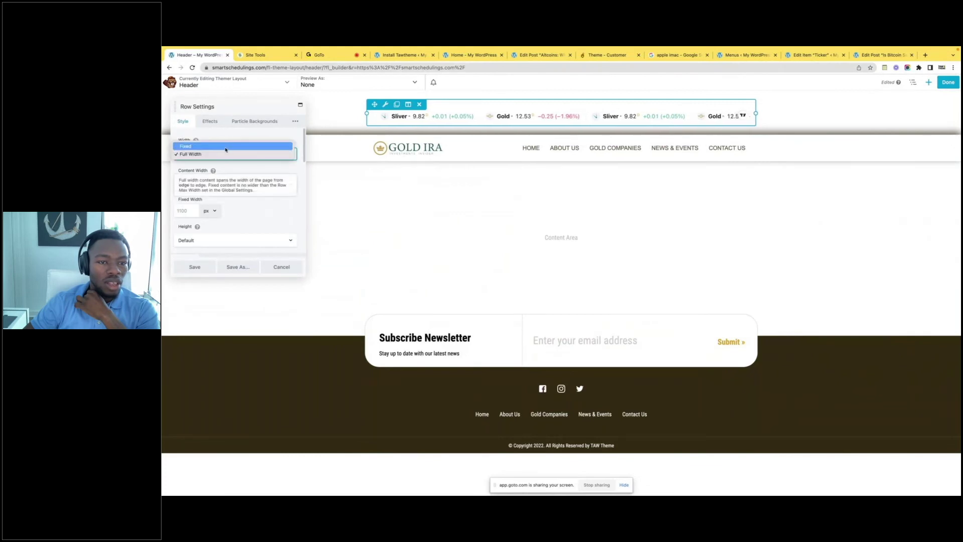
pyautogui.click(270, 147)
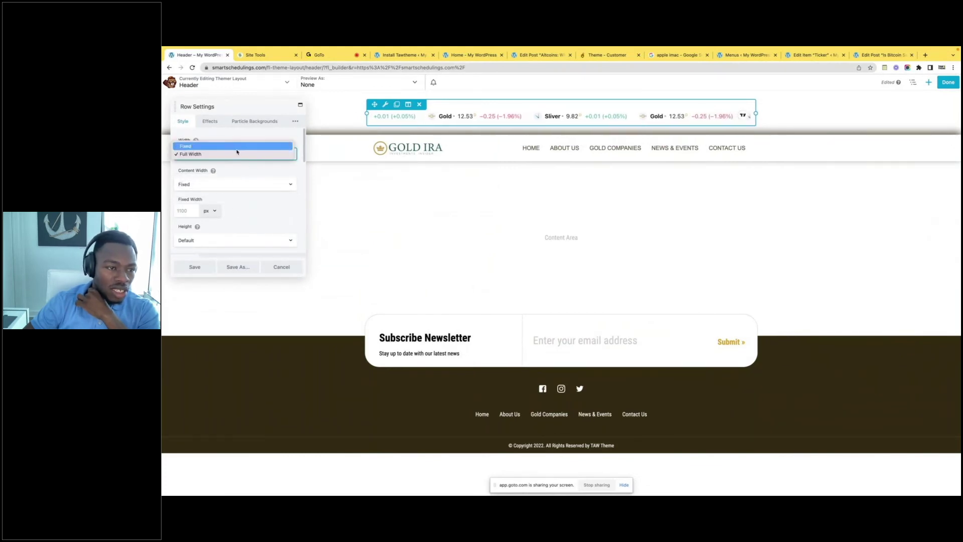
pyautogui.click(240, 183)
# Set the ticker row's background type to Color
pyautogui.scroll(-4, 248, 184)
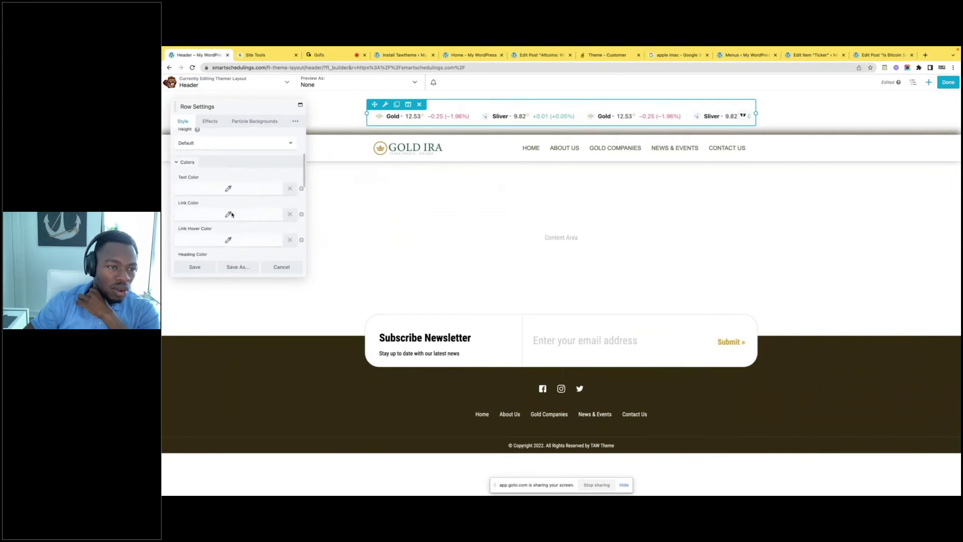
pyautogui.scroll(-1, 232, 214)
pyautogui.scroll(-1, 203, 211)
pyautogui.scroll(1, 201, 211)
pyautogui.scroll(1, 200, 210)
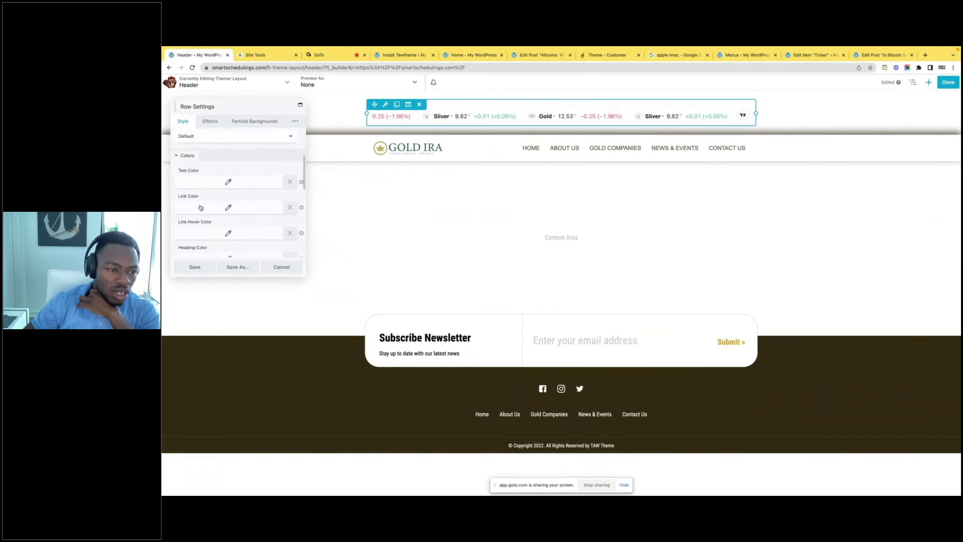
pyautogui.scroll(-3, 199, 211)
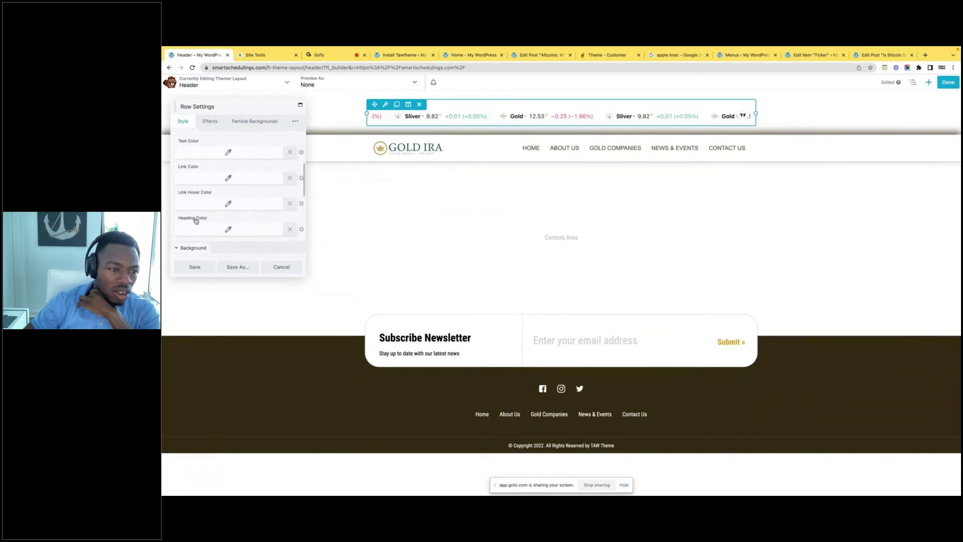
pyautogui.scroll(-4, 196, 220)
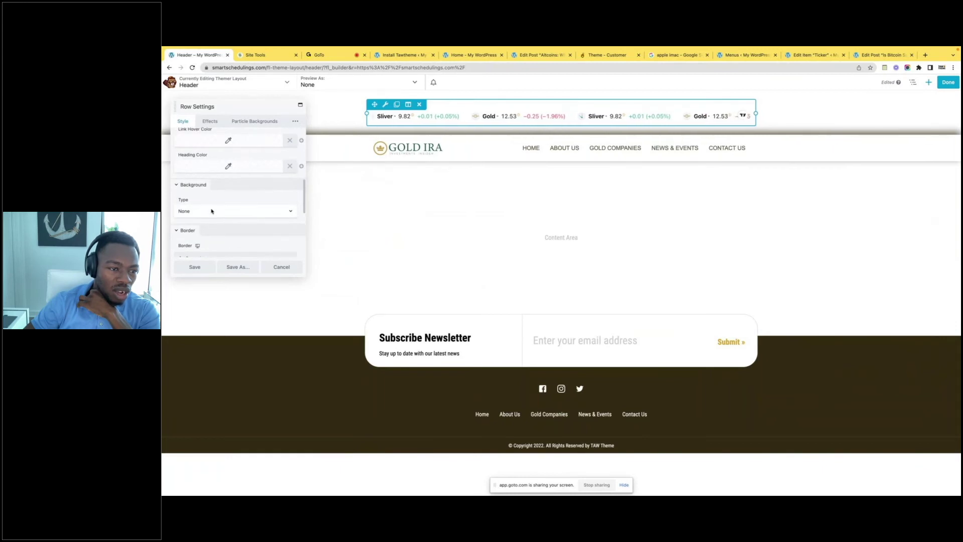
pyautogui.click(212, 211)
pyautogui.click(209, 219)
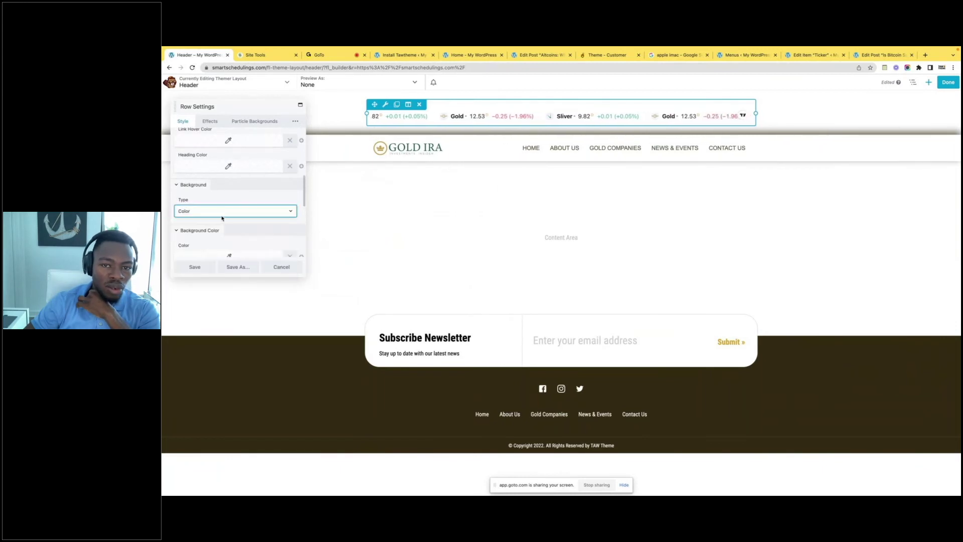
# Set the ticker row's background color to #ffffff and save the row settings
pyautogui.scroll(-3, 203, 253)
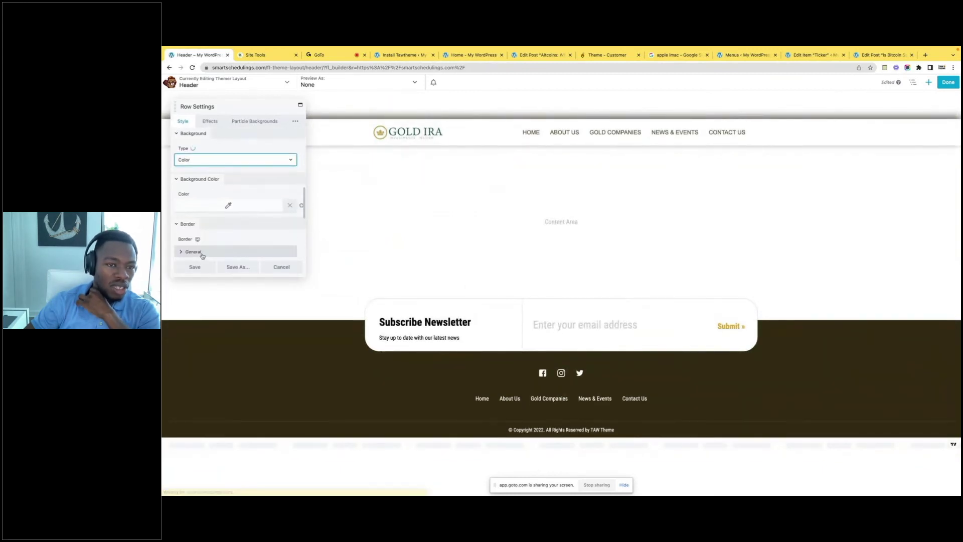
pyautogui.scroll(1, 221, 223)
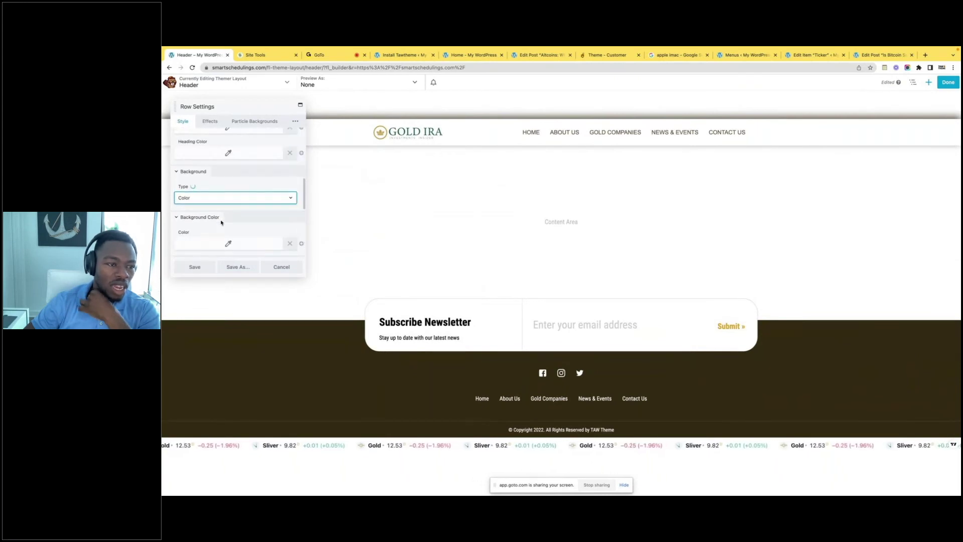
pyautogui.scroll(-1, 237, 197)
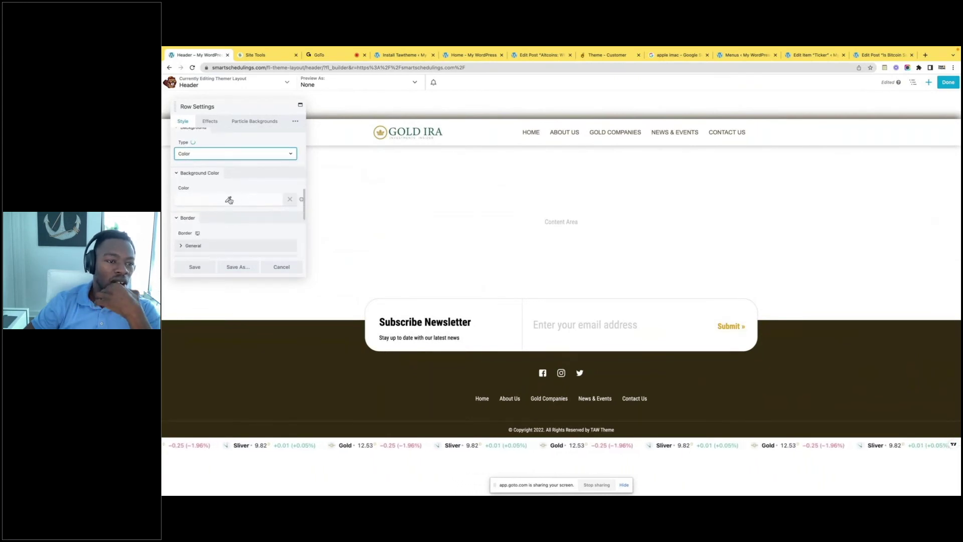
pyautogui.click(228, 199)
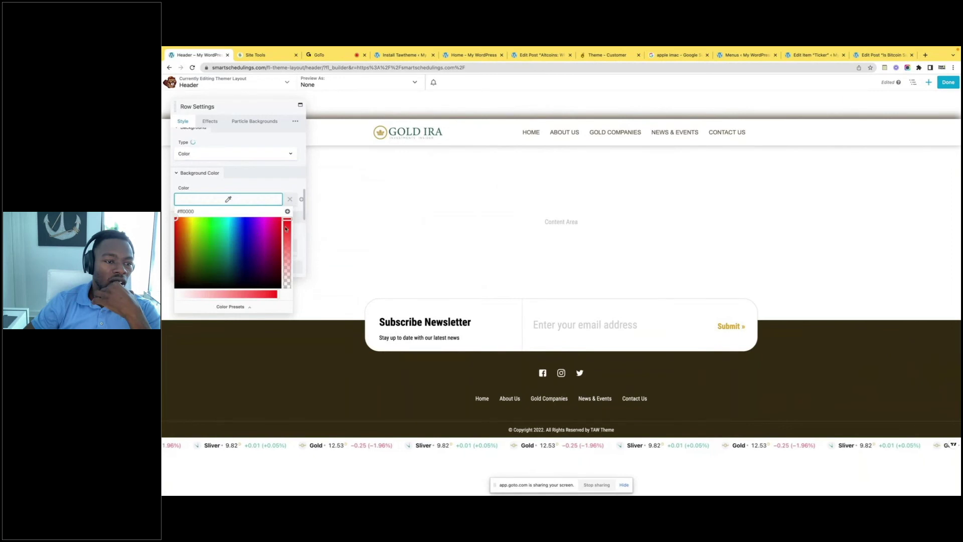
pyautogui.click(197, 210)
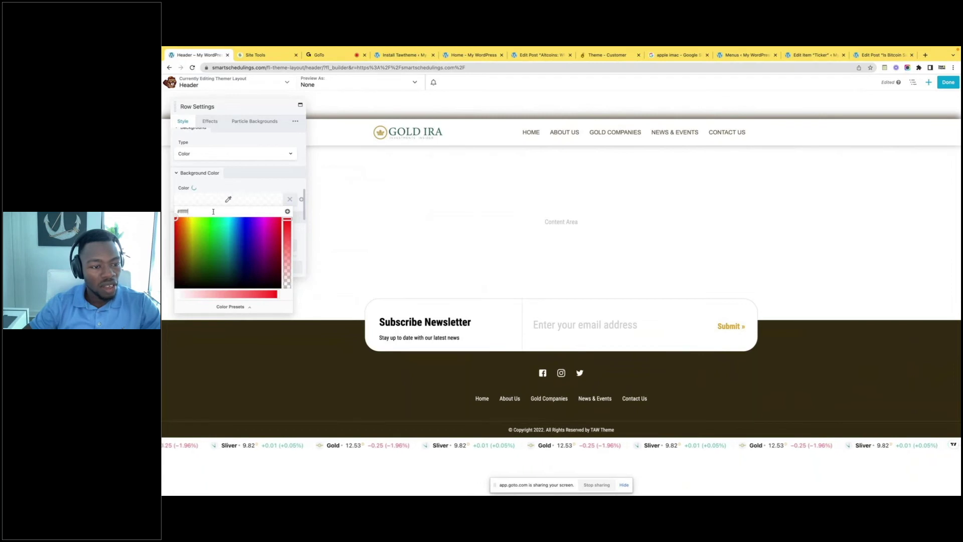
pyautogui.write('#ffffff')
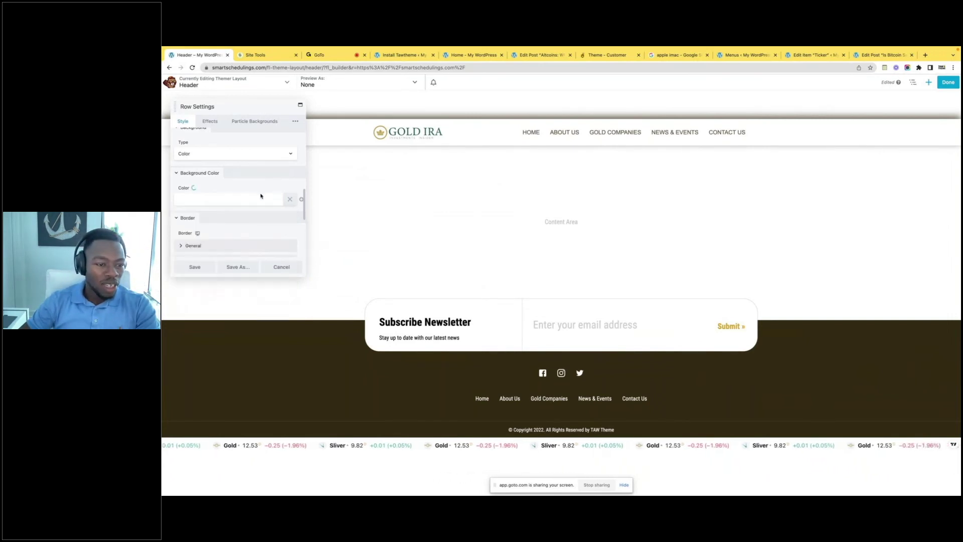
pyautogui.click(189, 267)
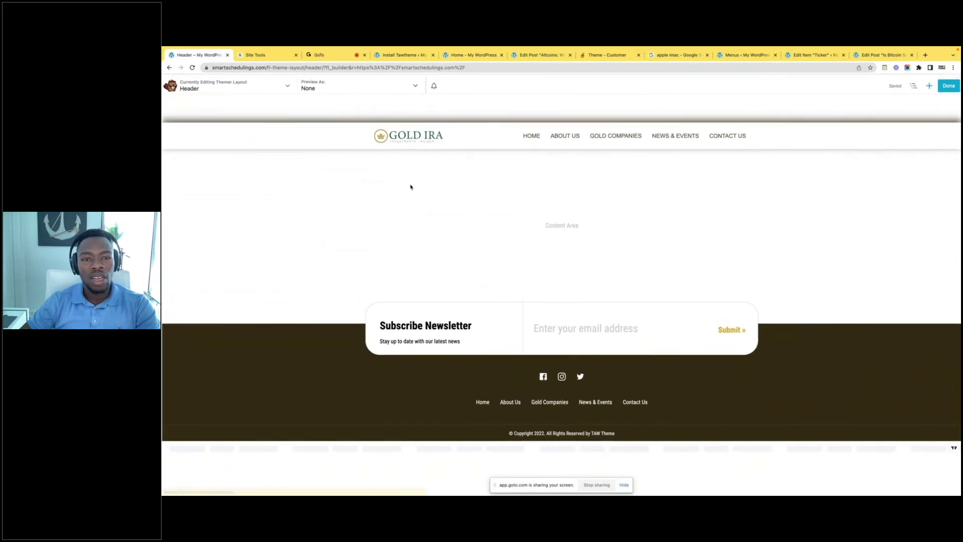
# Publish the Gold IRA header layout with the row's new background
pyautogui.click(484, 130)
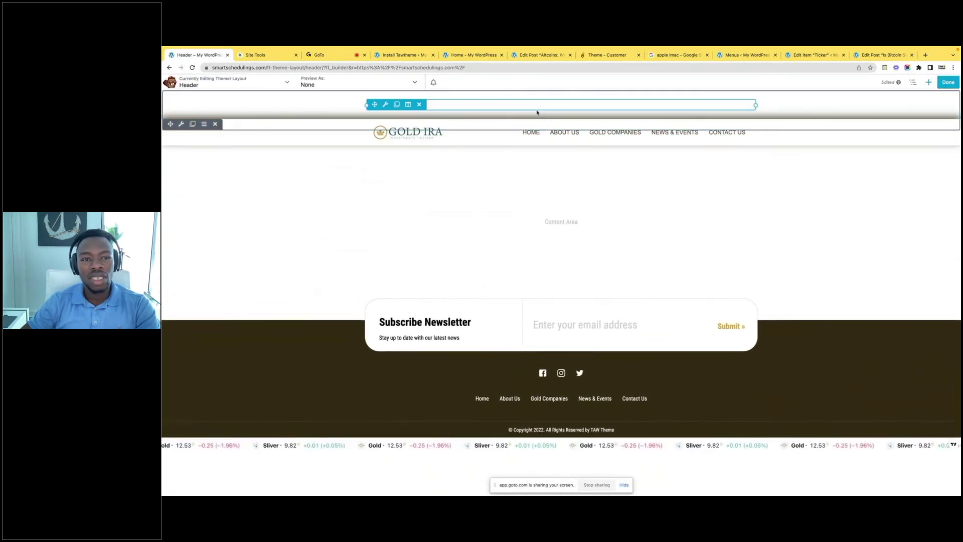
pyautogui.click(947, 82)
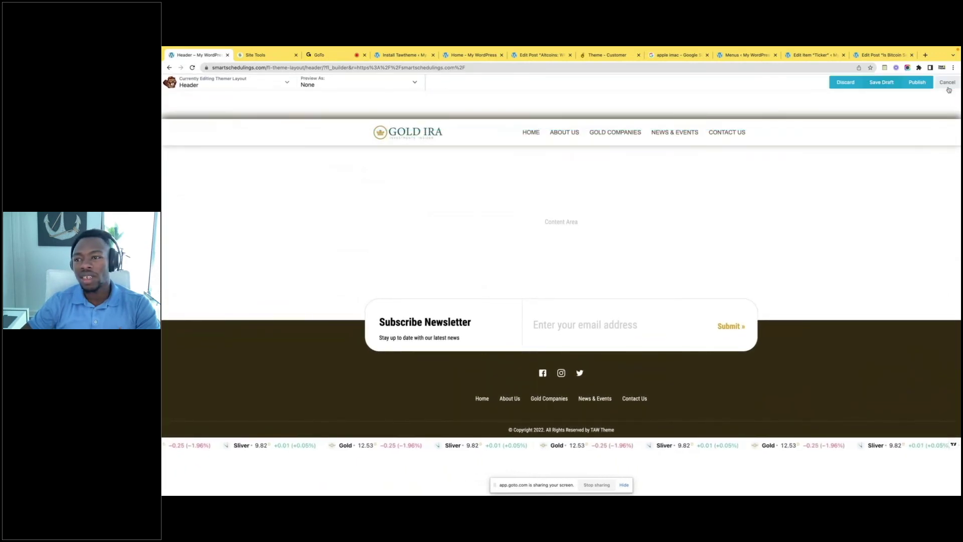
pyautogui.click(924, 86)
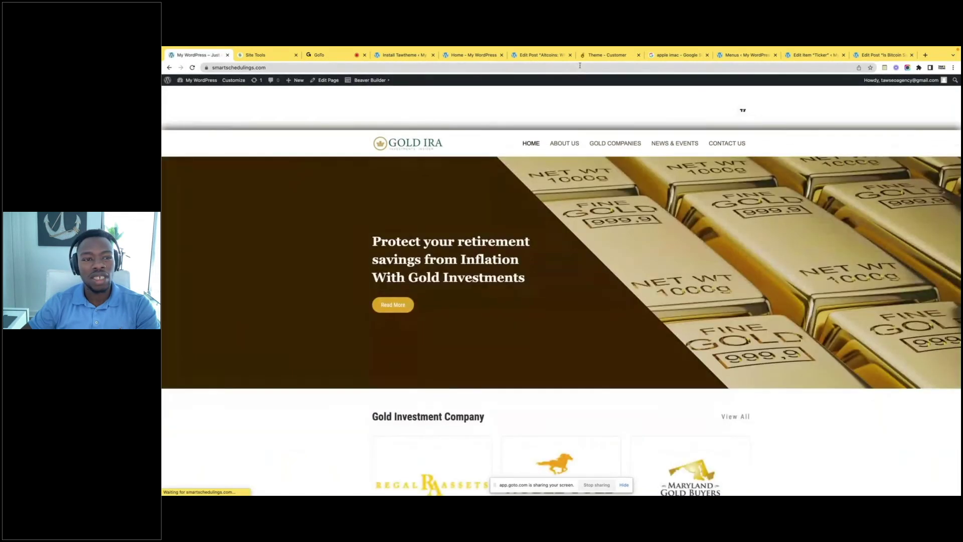
# Examine how the ticker row and menu cover the content while scrolling through the whole Gold IRA home page
pyautogui.click(580, 66)
pyautogui.scroll(-5, 626, 194)
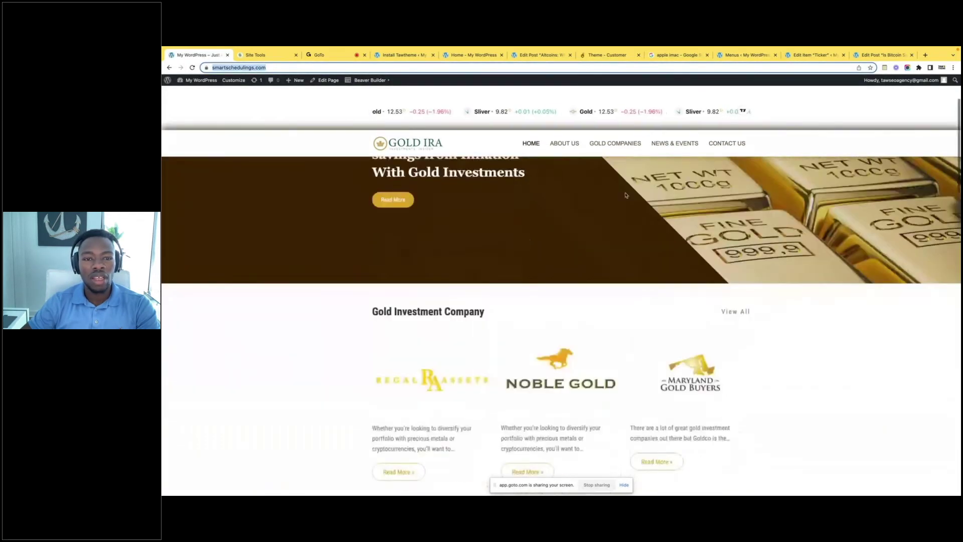
pyautogui.scroll(-20, 626, 195)
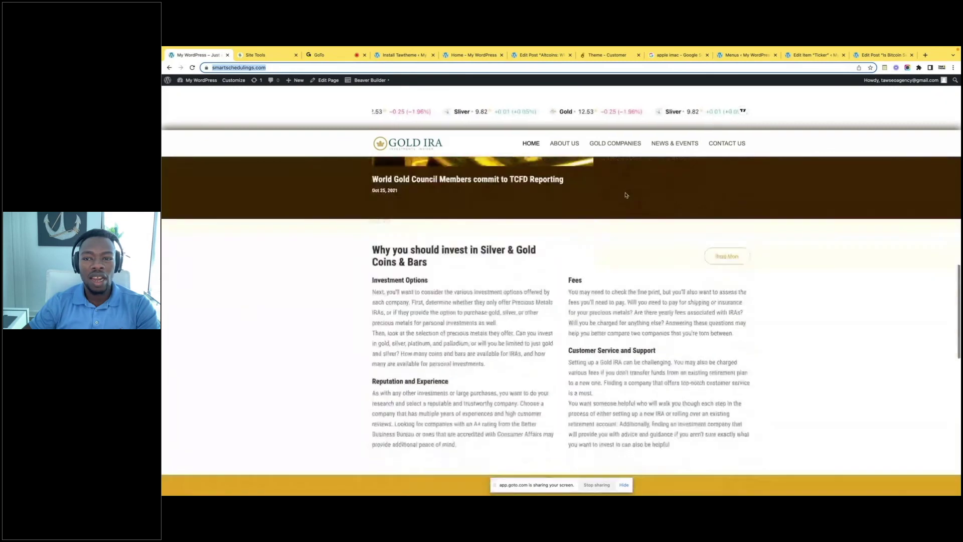
pyautogui.scroll(10, 626, 195)
pyautogui.scroll(-3, 590, 224)
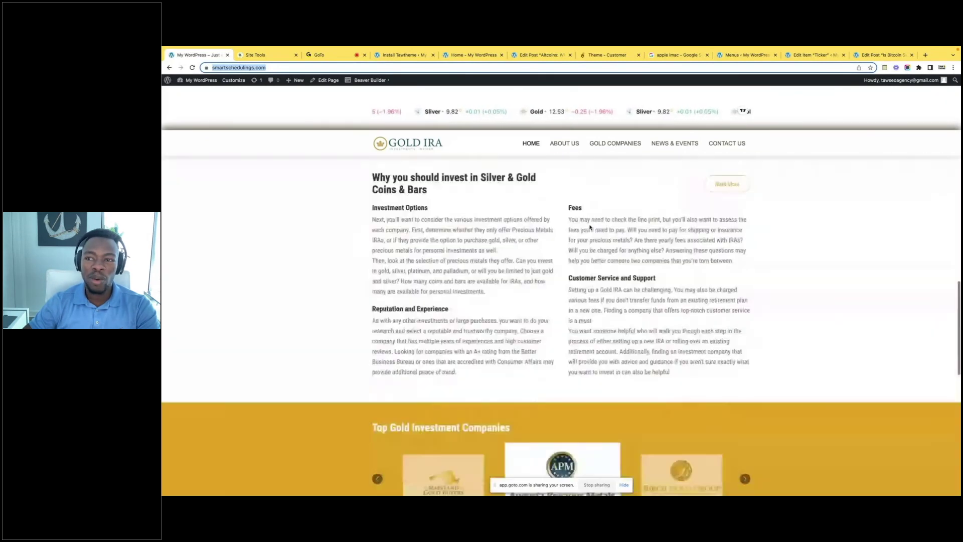
pyautogui.scroll(15, 590, 224)
pyautogui.scroll(-15, 585, 247)
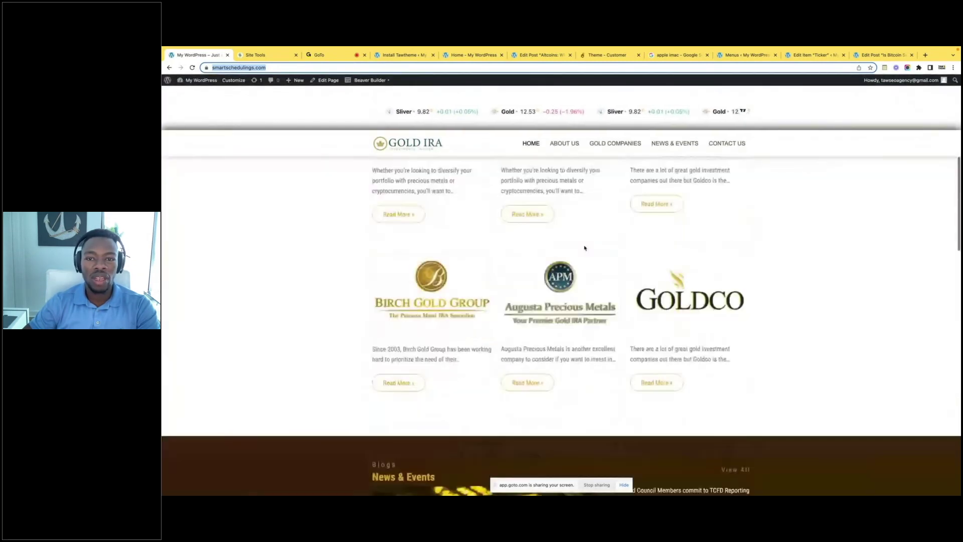
pyautogui.scroll(-15, 585, 247)
pyautogui.scroll(12, 542, 288)
pyautogui.scroll(8, 542, 289)
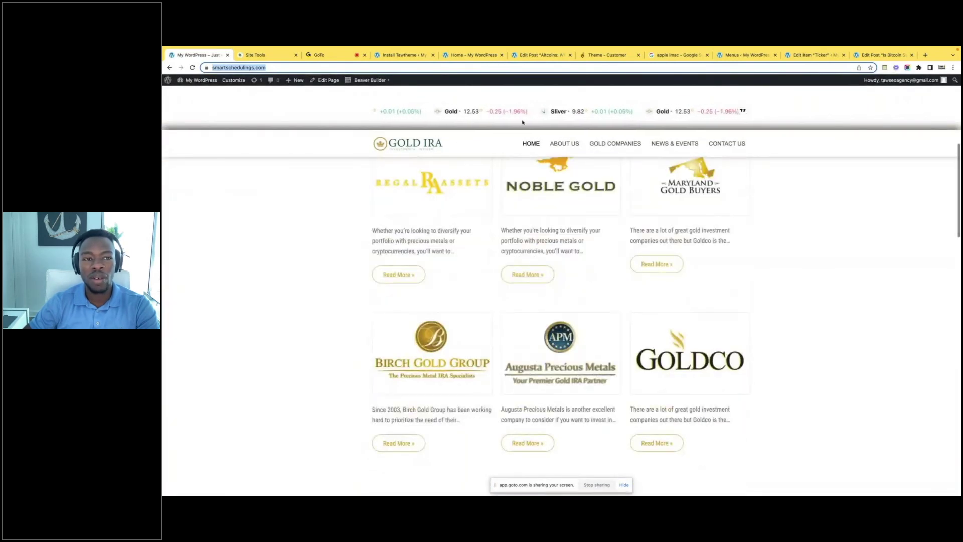
pyautogui.scroll(-15, 508, 232)
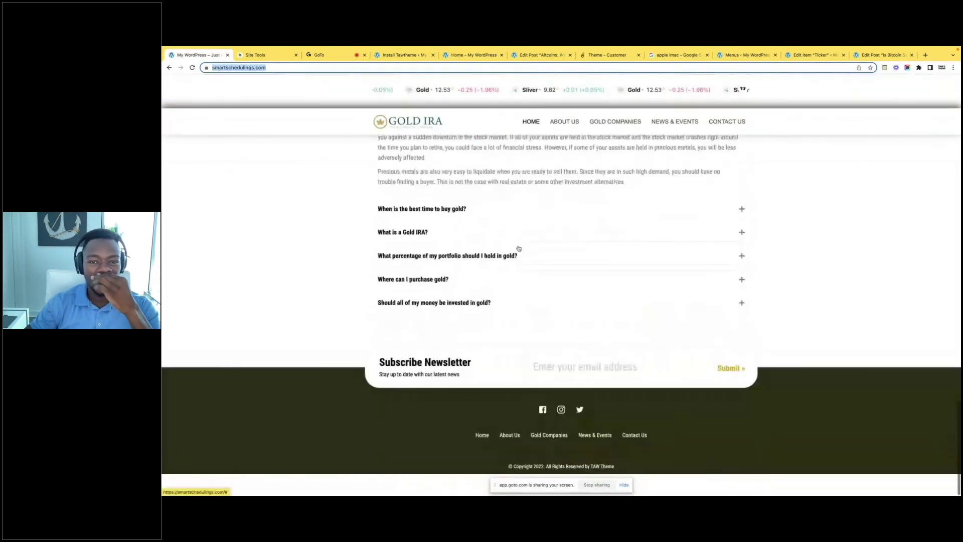
pyautogui.scroll(8, 519, 247)
pyautogui.scroll(-8, 552, 200)
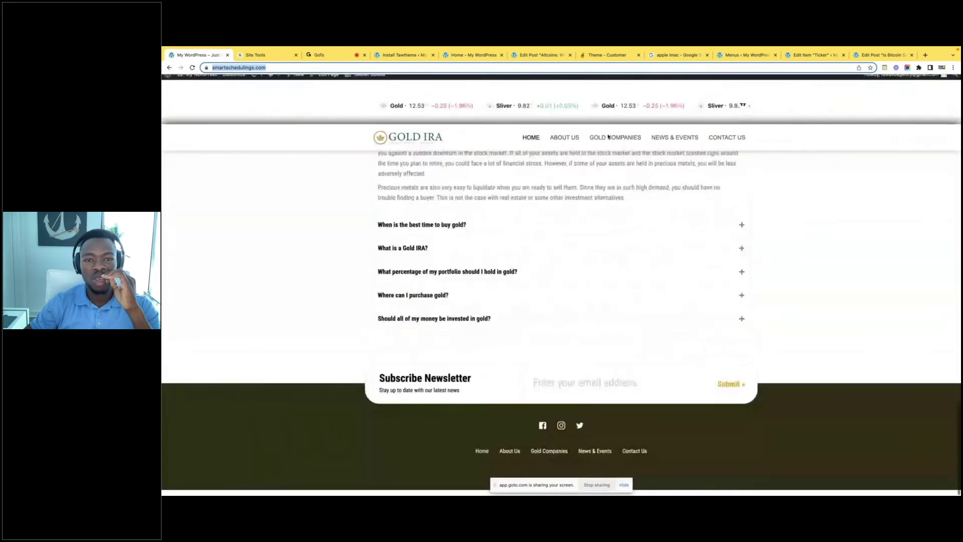
pyautogui.scroll(12, 560, 285)
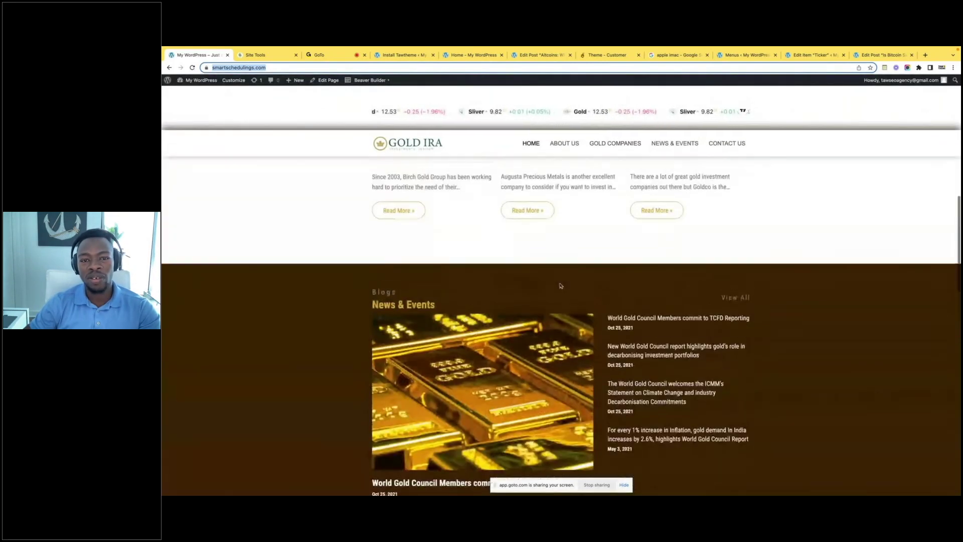
pyautogui.scroll(2, 560, 286)
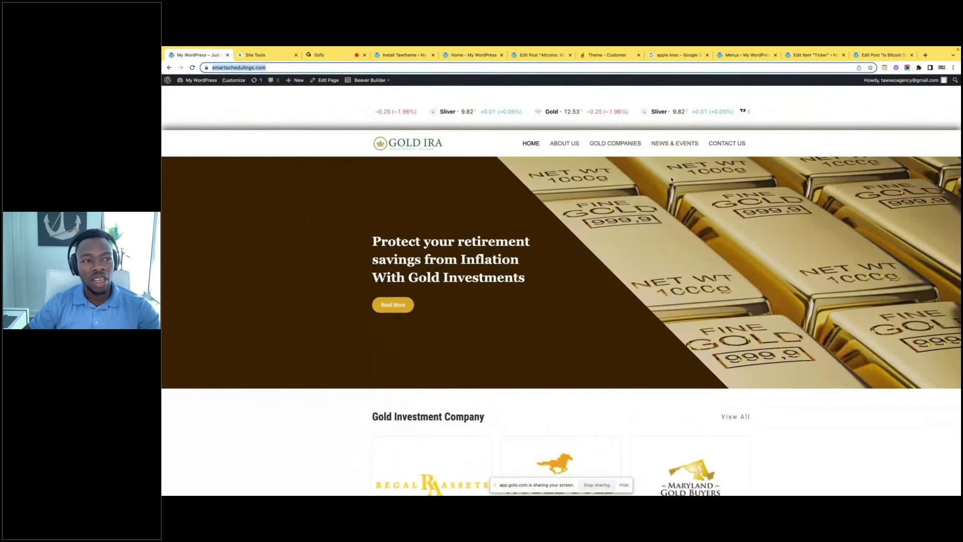
pyautogui.scroll(-2, 654, 251)
pyautogui.scroll(-5, 572, 248)
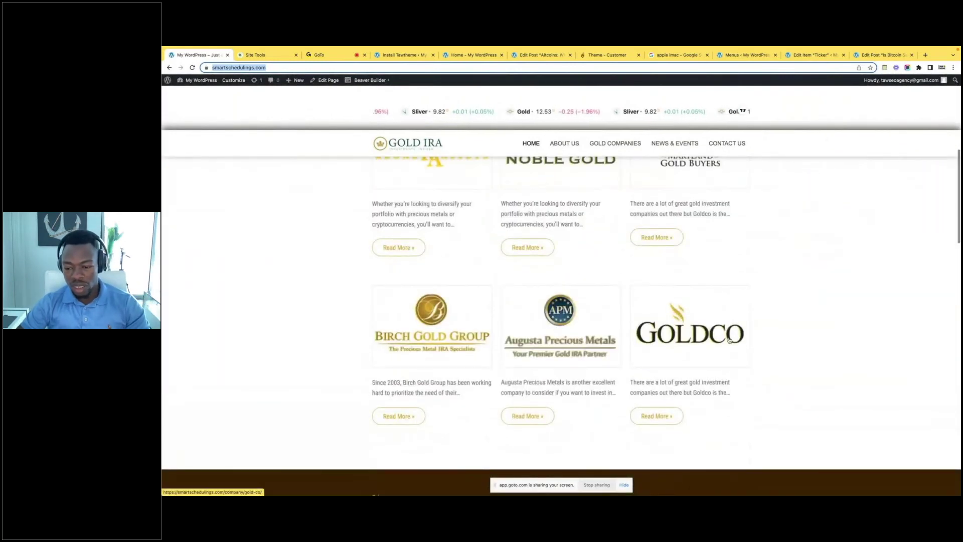
# Switch to the setup instructions document and highlight item 5, "Delete the Content that came with the template."
pyautogui.moveTo(718, 494)
pyautogui.click(816, 480)
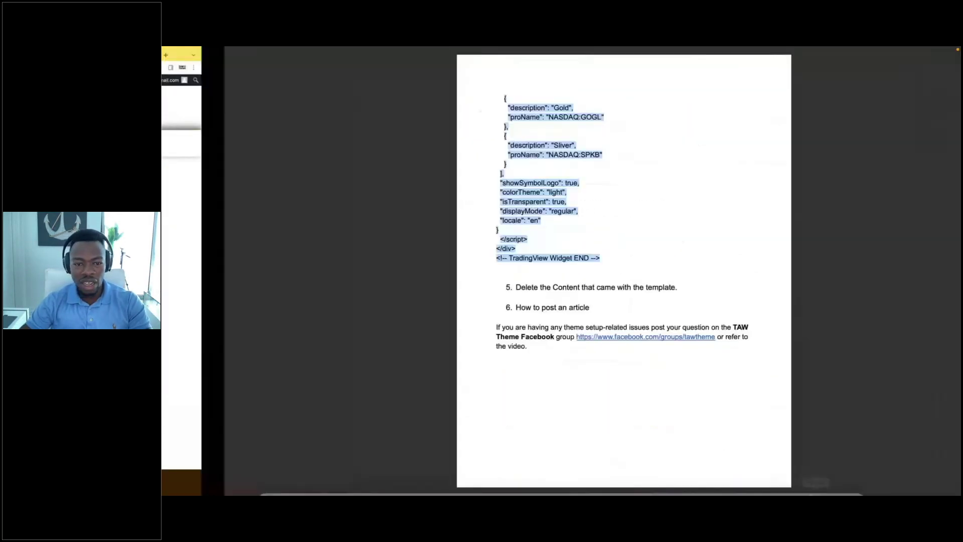
pyautogui.click(594, 296)
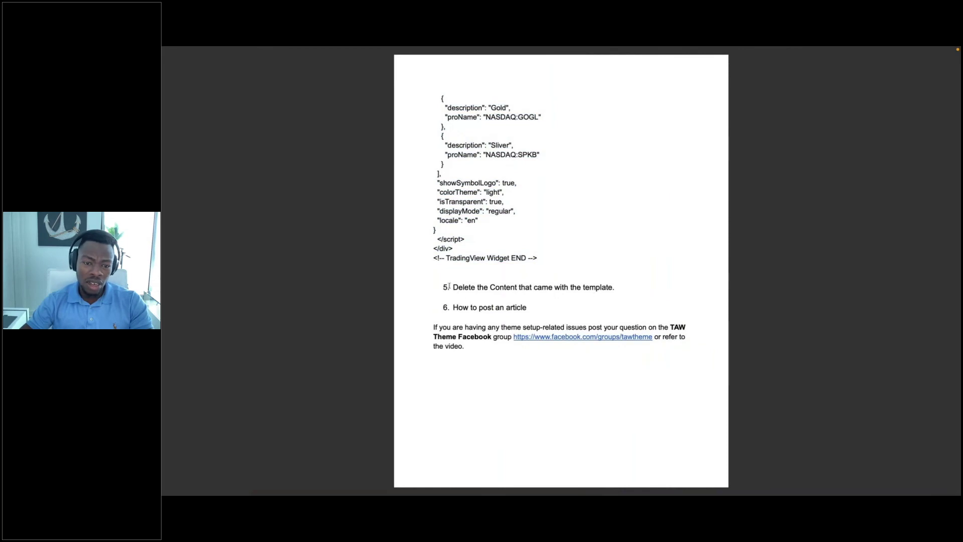
pyautogui.moveTo(450, 287); pyautogui.dragTo(548, 292)
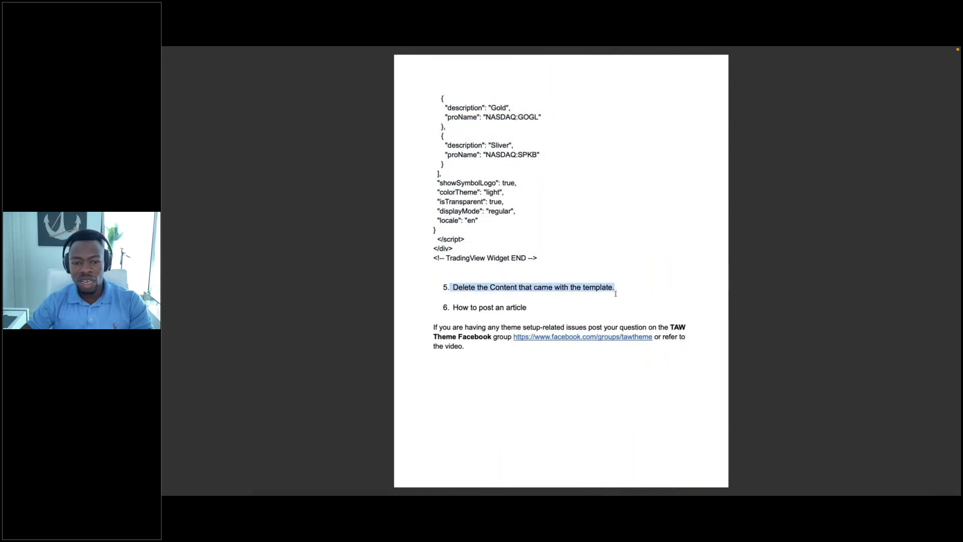
pyautogui.click(616, 294)
pyautogui.tripleClick(444, 284)
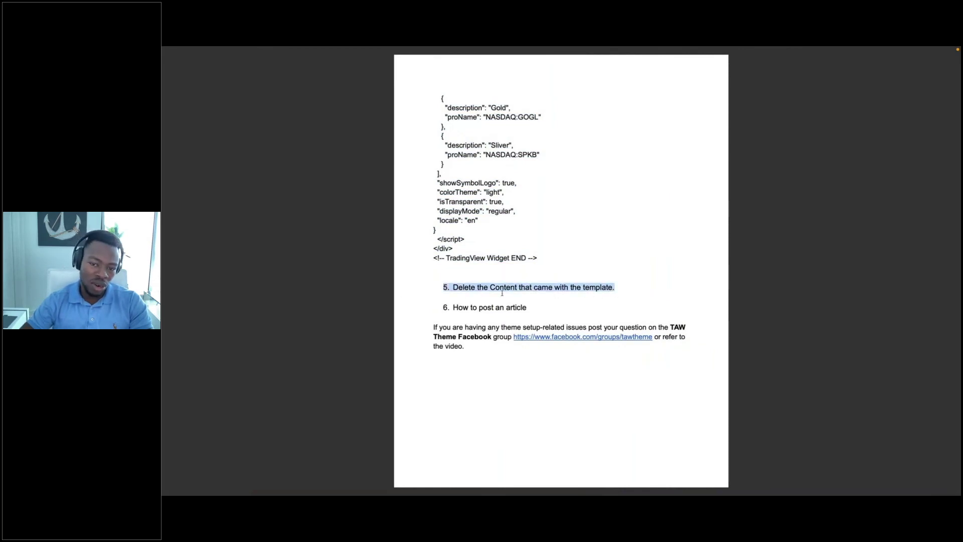
pyautogui.hotkey('ctrl', 'Left')
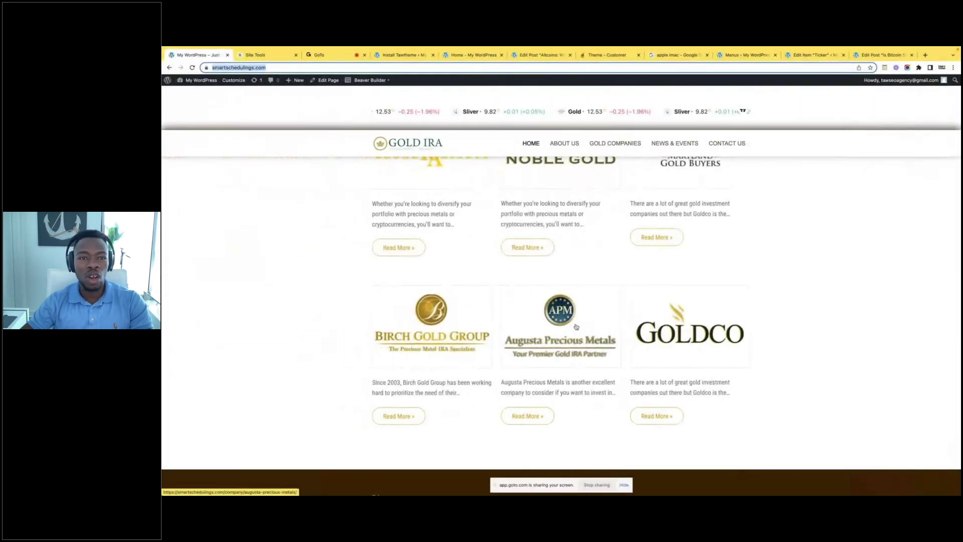
# Switch to the crypto site and open the full list of posts in its WordPress dashboard
pyautogui.scroll(6, 575, 323)
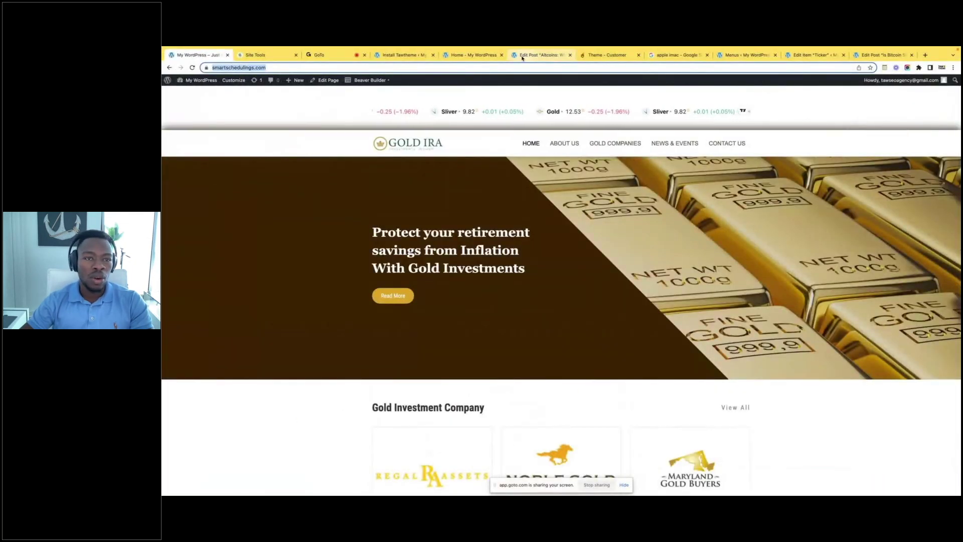
pyautogui.click(469, 55)
pyautogui.scroll(-1, 451, 185)
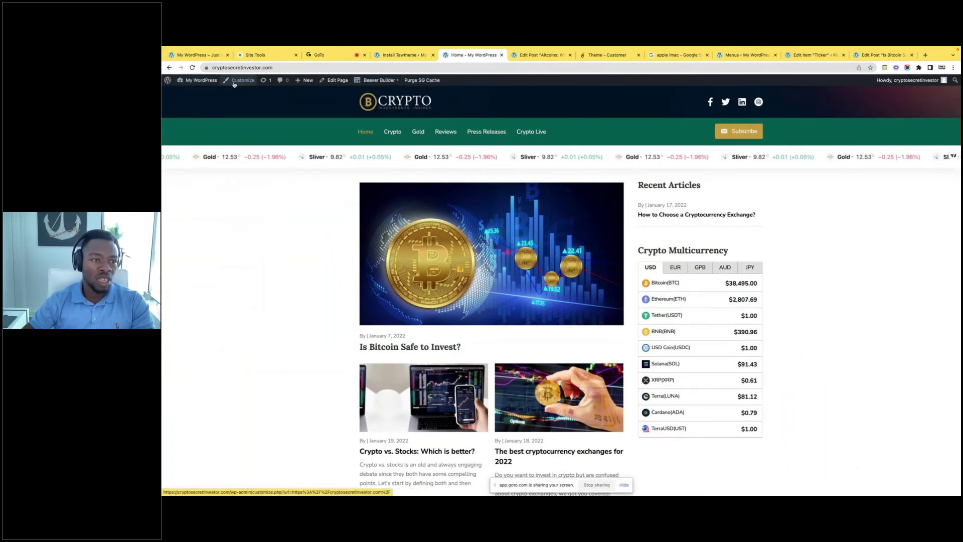
pyautogui.moveTo(200, 86)
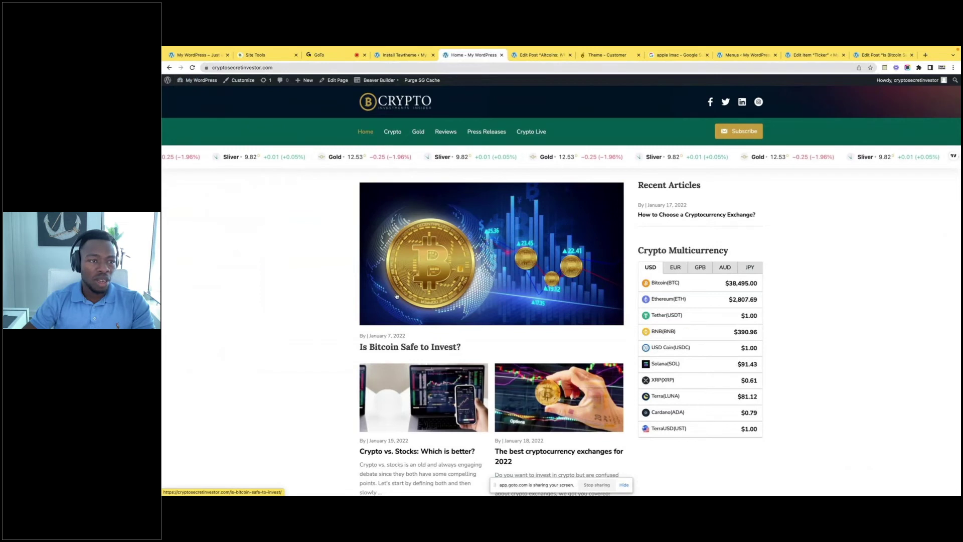
pyautogui.click(197, 91)
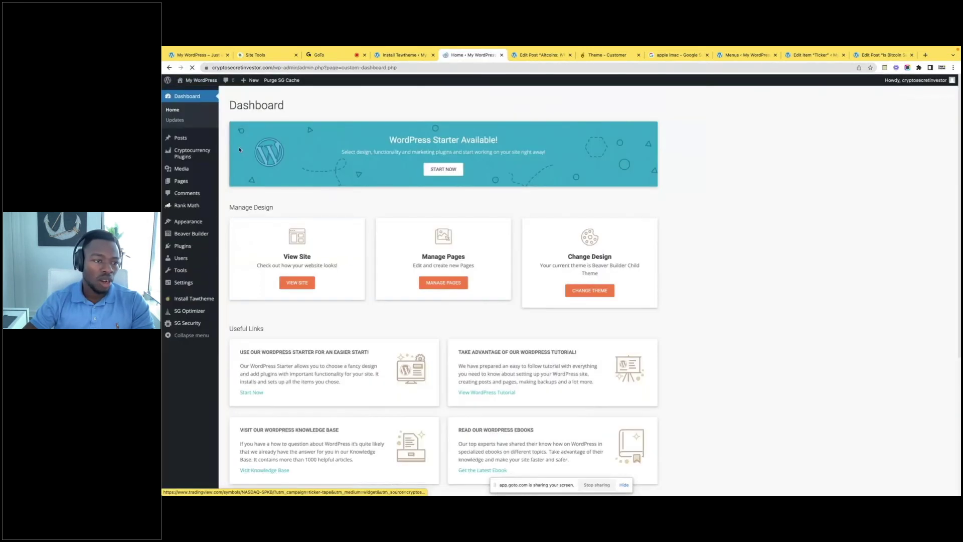
pyautogui.moveTo(193, 136)
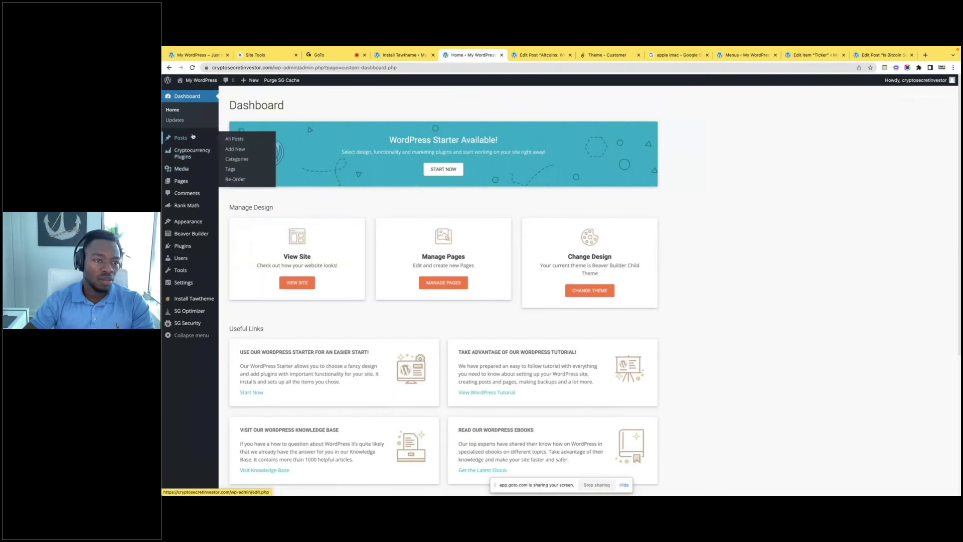
pyautogui.click(241, 140)
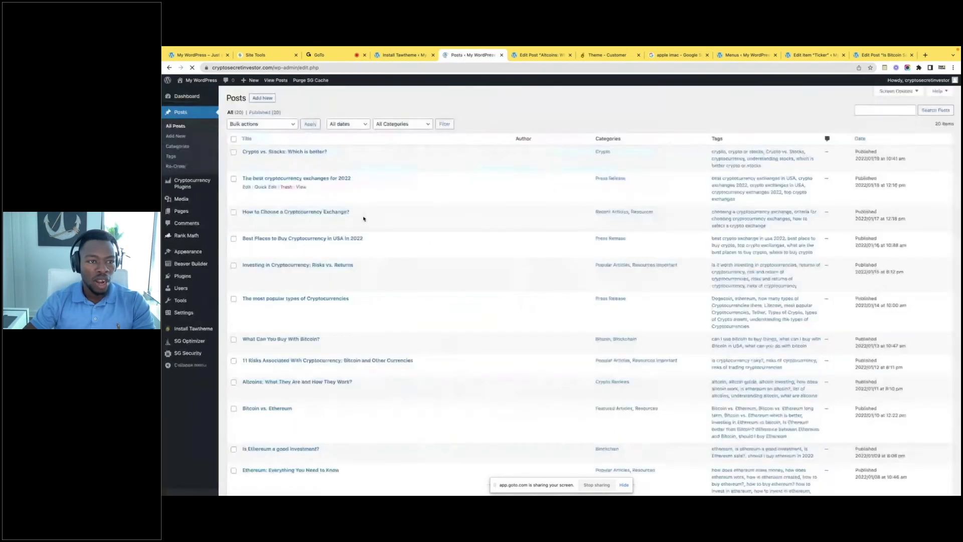
# Select all the template's posts and apply the Move to Trash bulk action
pyautogui.scroll(-1, 350, 260)
pyautogui.scroll(1, 350, 260)
pyautogui.click(234, 138)
pyautogui.click(287, 123)
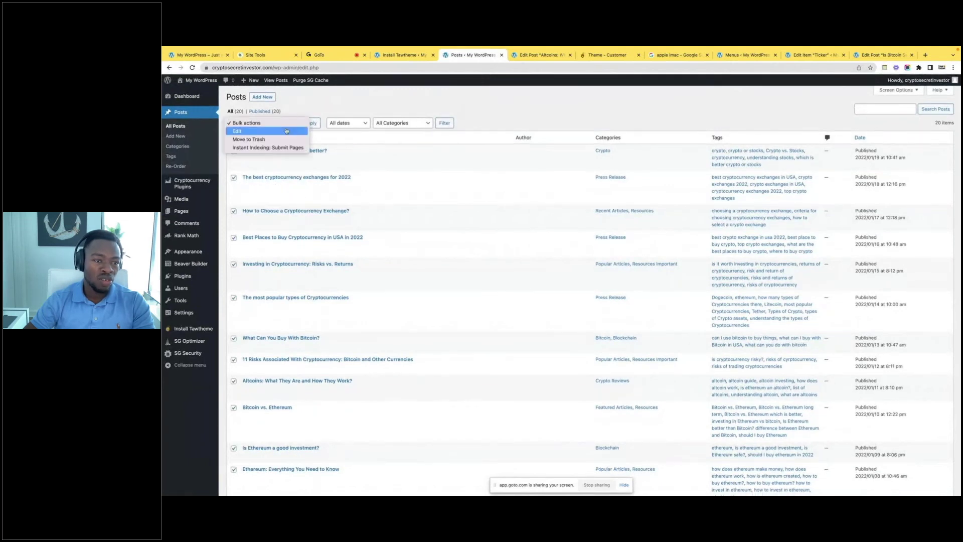
pyautogui.click(281, 140)
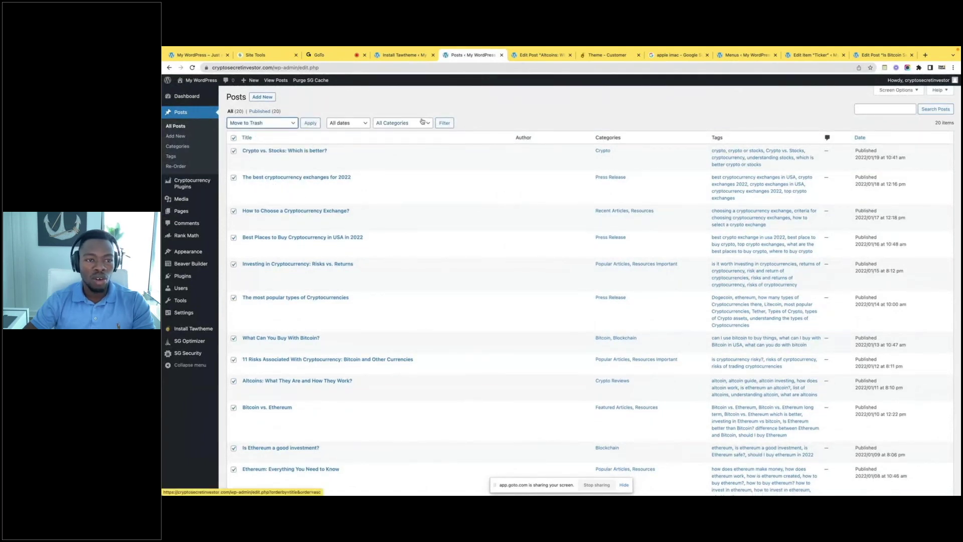
pyautogui.click(310, 124)
pyautogui.click(310, 123)
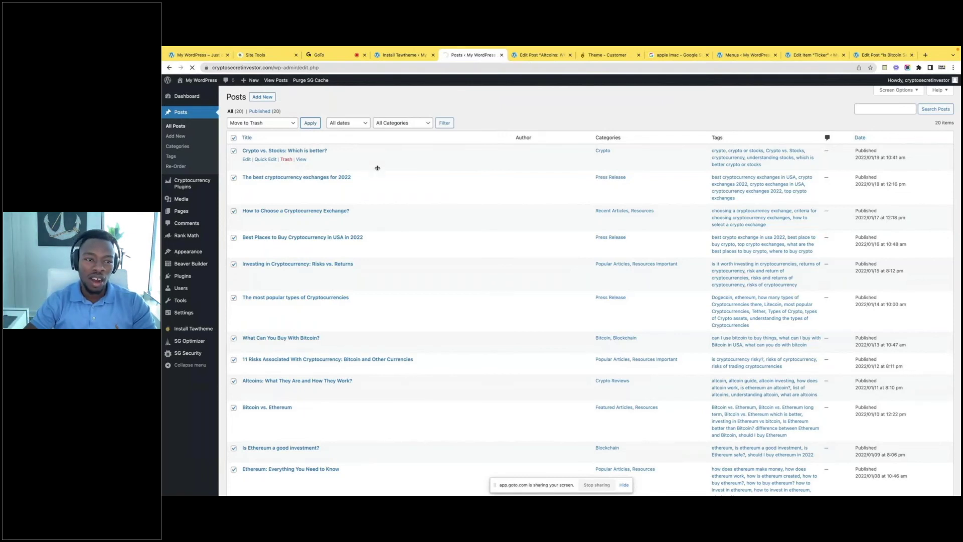
pyautogui.click(310, 124)
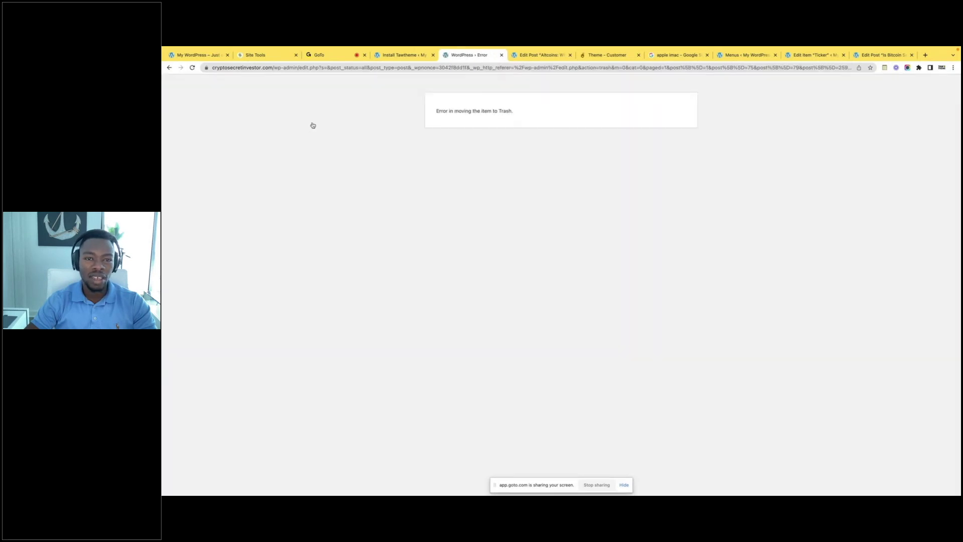
# Return to the posts list and retry moving the selected posts to the trash, then reload the list
pyautogui.click(169, 68)
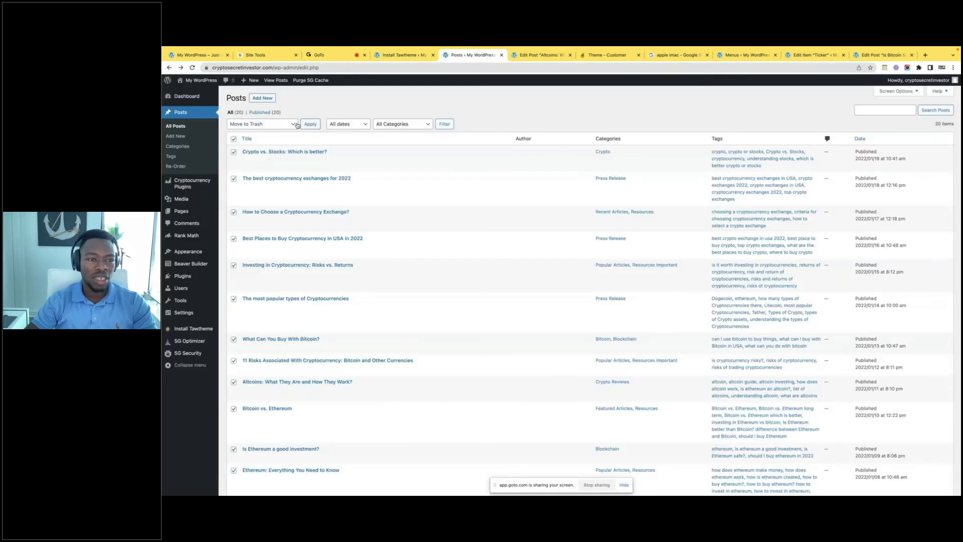
pyautogui.click(293, 124)
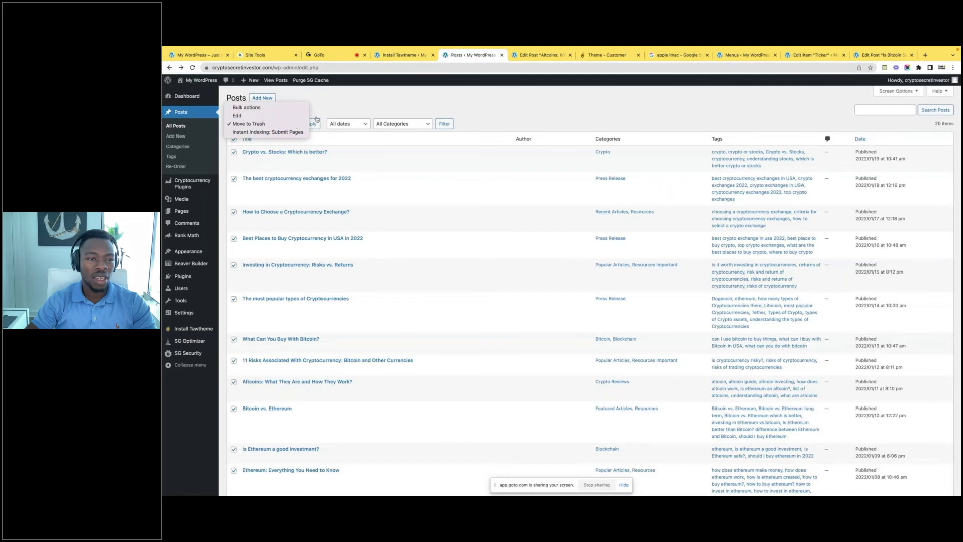
pyautogui.click(311, 126)
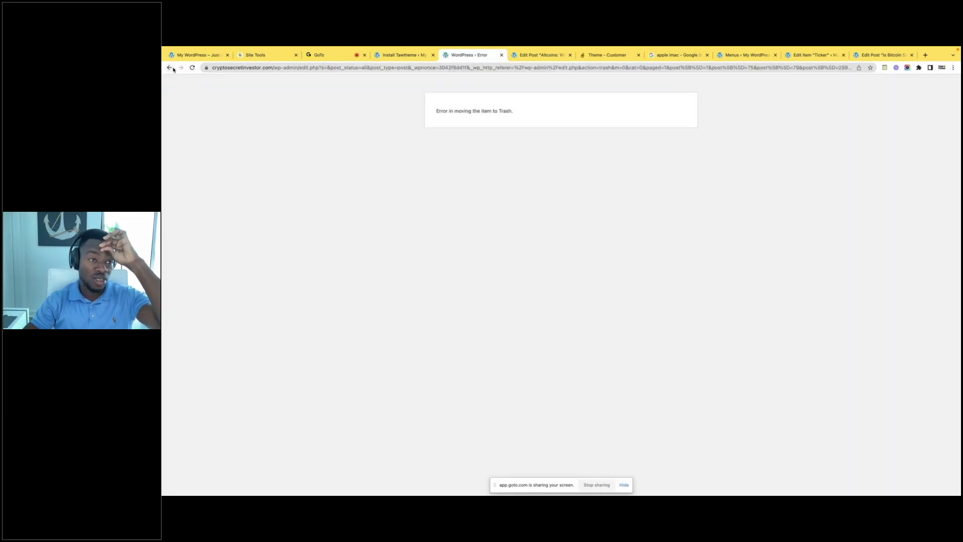
pyautogui.click(172, 68)
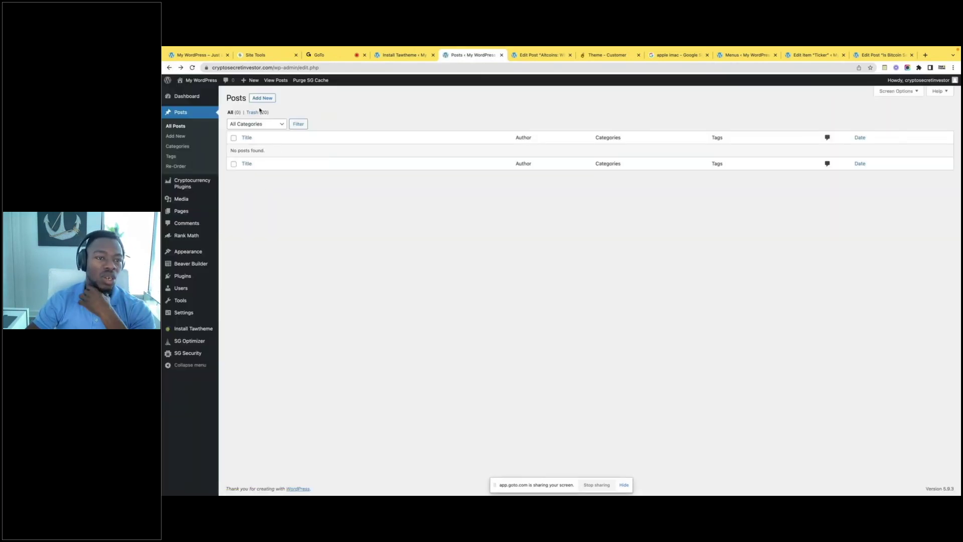
# Open the trashed posts, select them all and empty the trash to delete them permanently
pyautogui.click(258, 113)
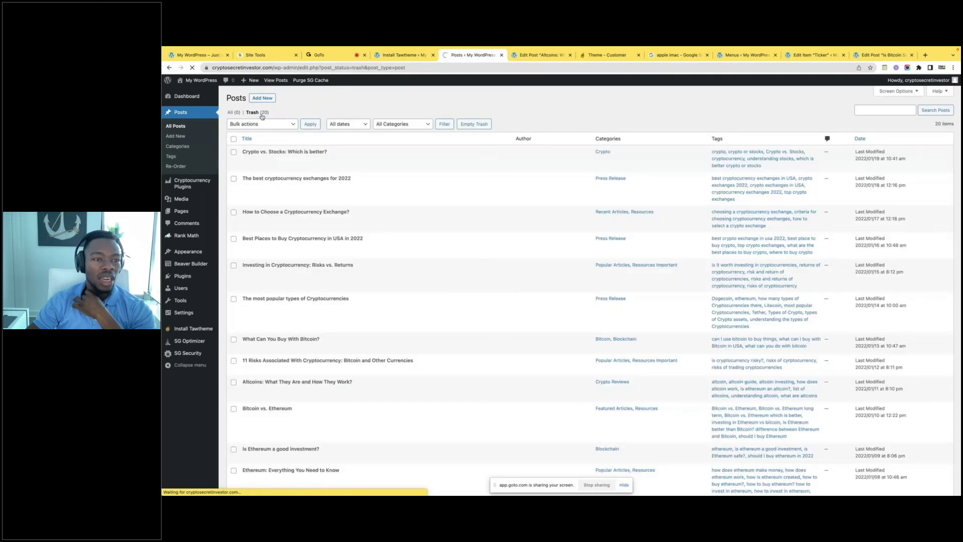
pyautogui.click(234, 140)
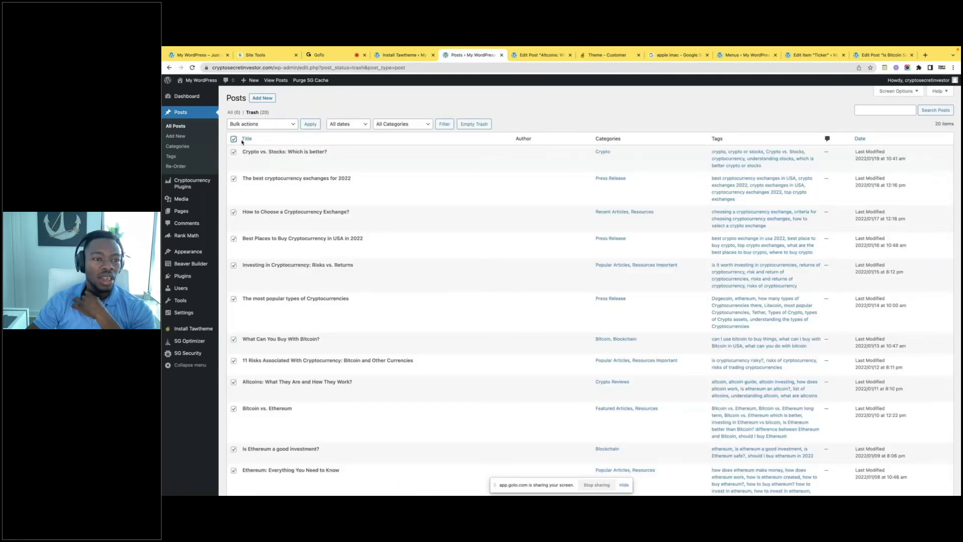
pyautogui.click(288, 124)
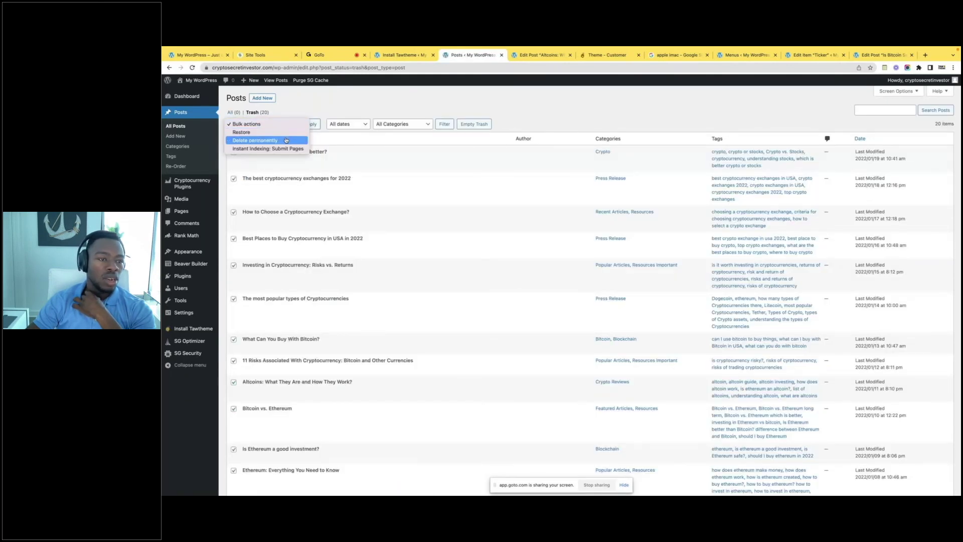
pyautogui.click(286, 141)
pyautogui.click(474, 125)
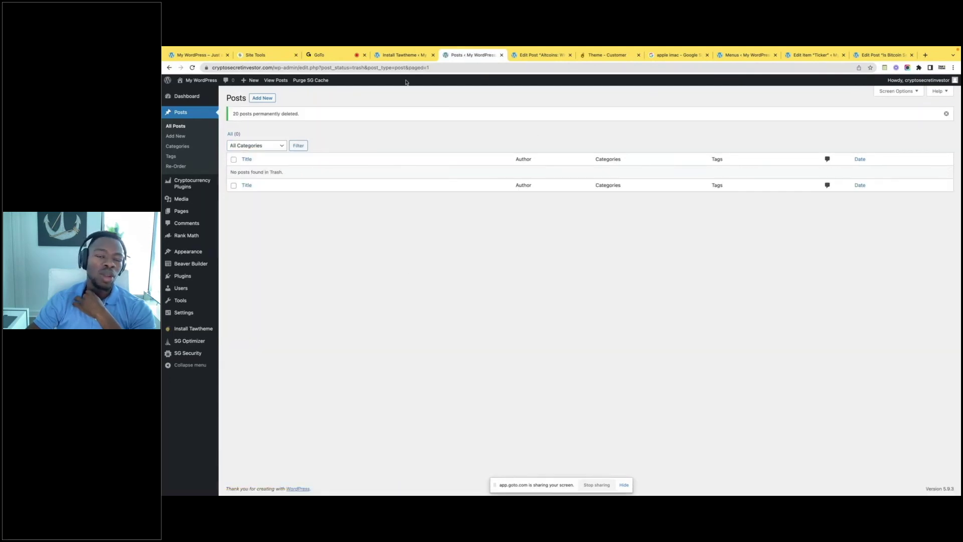
# Visit the crypto site from the theme installer and examine its home and Crypto pages for remaining template content
pyautogui.click(411, 55)
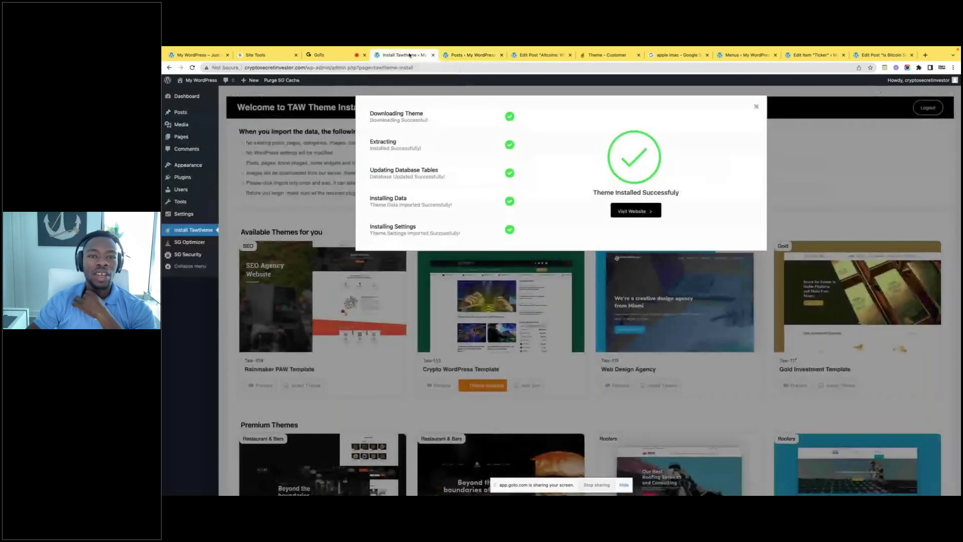
pyautogui.click(454, 56)
pyautogui.click(400, 53)
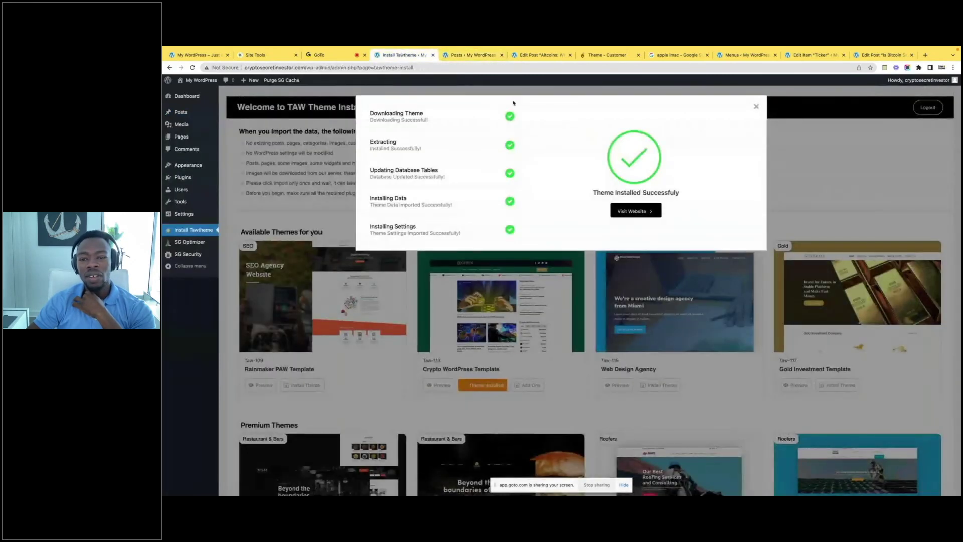
pyautogui.click(634, 210)
pyautogui.scroll(-6, 433, 236)
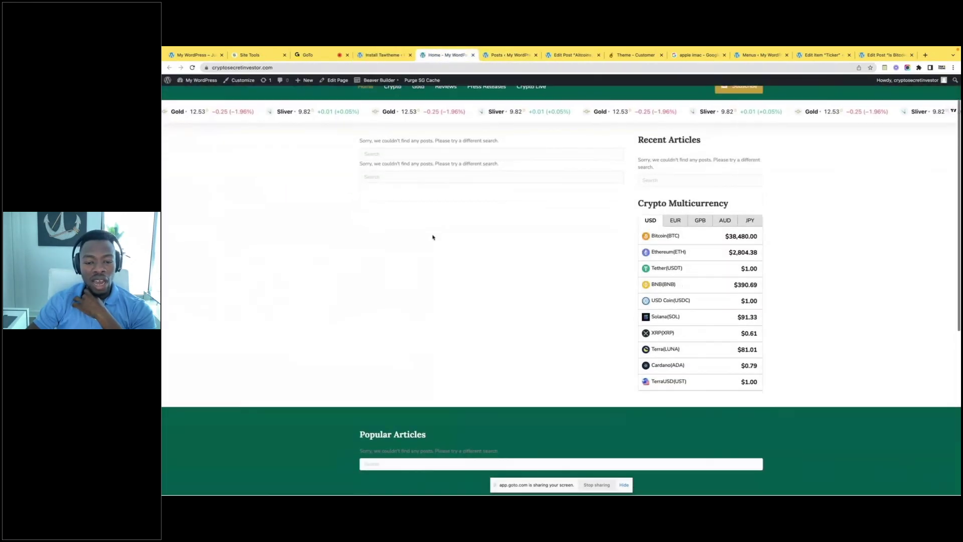
pyautogui.scroll(5, 441, 225)
pyautogui.scroll(-5, 447, 217)
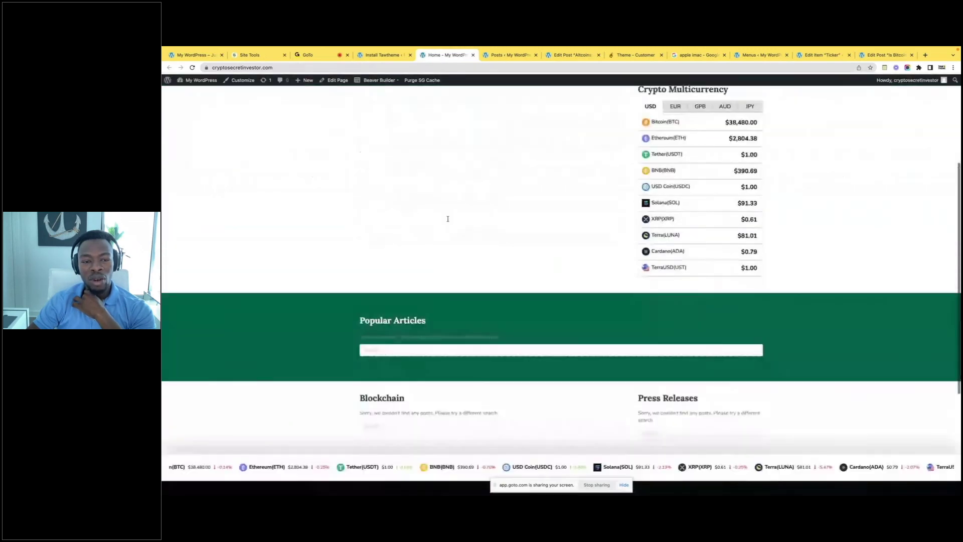
pyautogui.scroll(6, 647, 251)
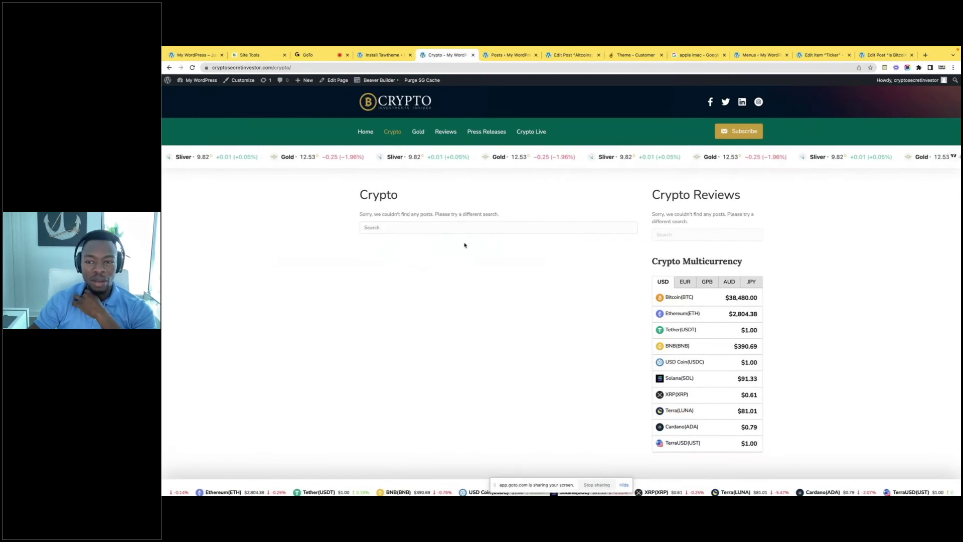
pyautogui.scroll(-5, 660, 353)
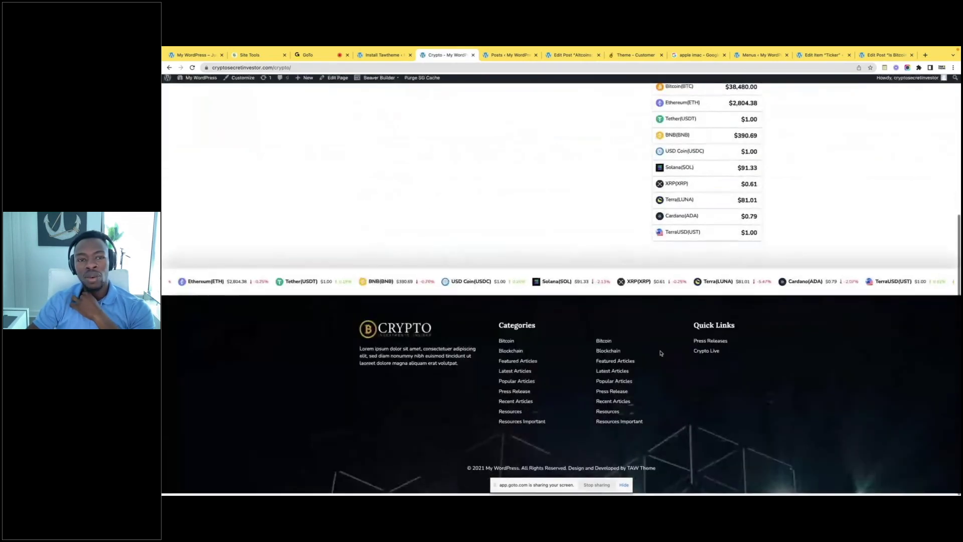
pyautogui.scroll(5, 660, 351)
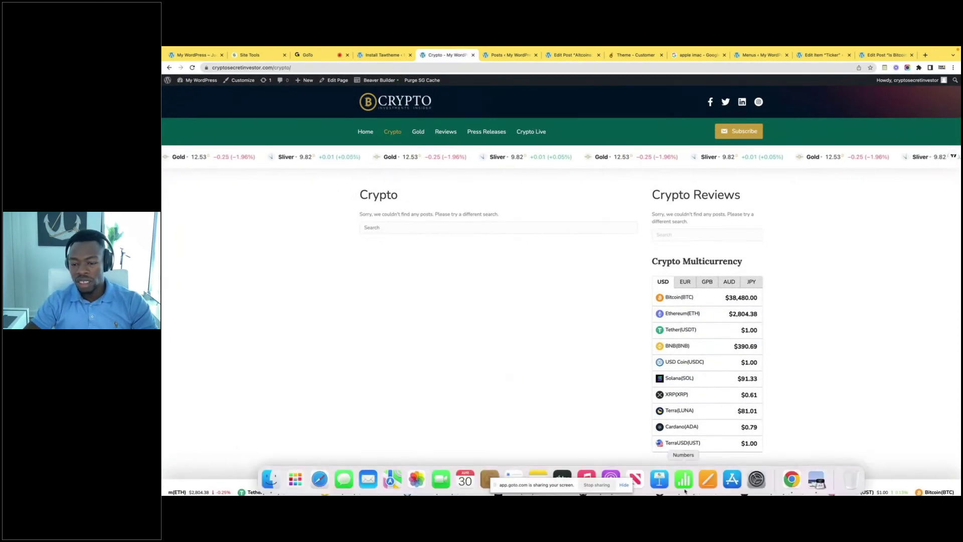
# Switch to the setup instructions, highlight item 6, "How to post an article", and return to the crypto site
pyautogui.click(815, 480)
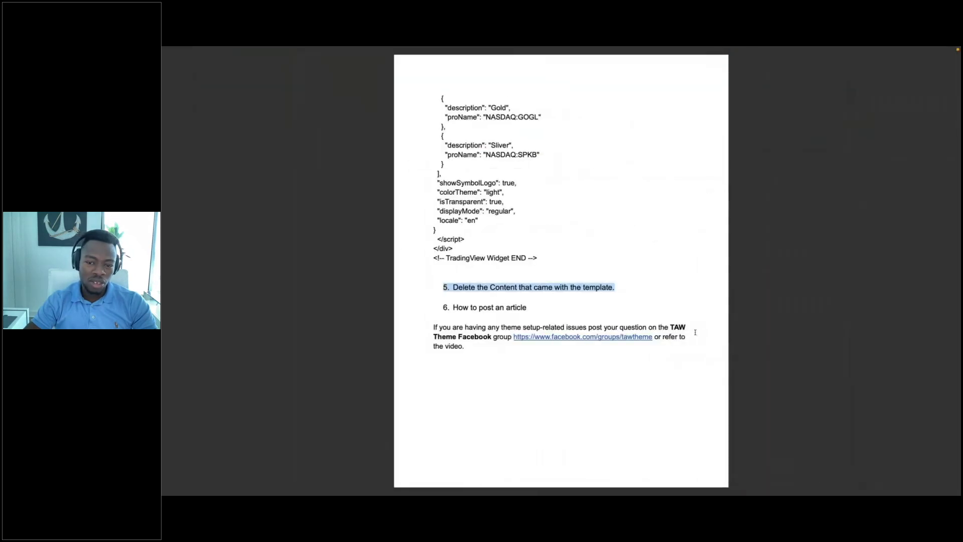
pyautogui.click(641, 293)
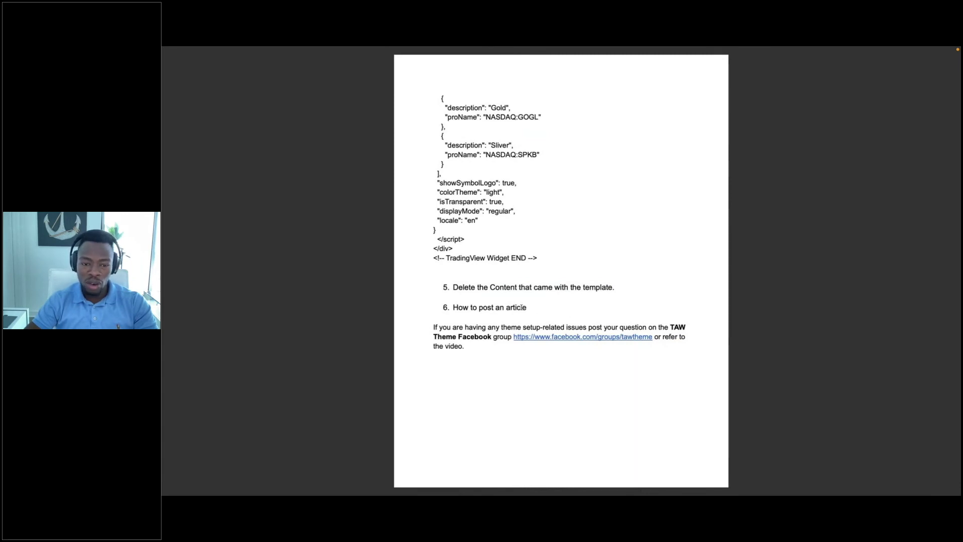
pyautogui.moveTo(532, 307); pyautogui.dragTo(470, 307)
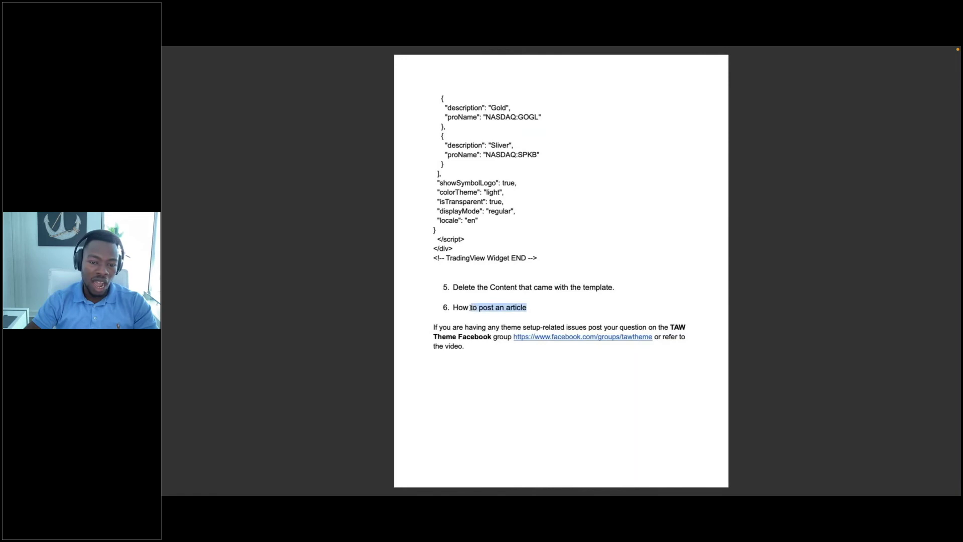
pyautogui.click(478, 303)
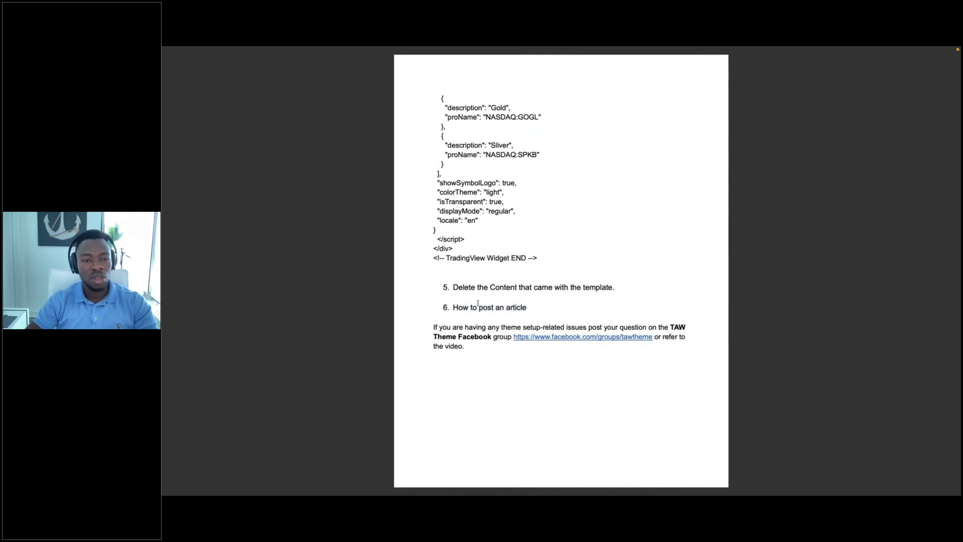
pyautogui.hotkey('ctrl', 'Left')
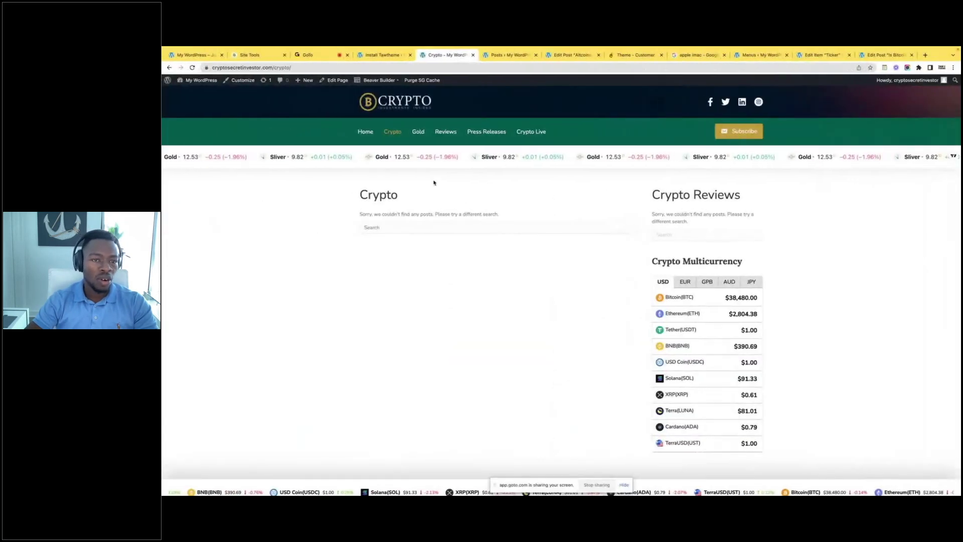
# From the crypto site's home page, go to its WordPress dashboard and start a new blank post
pyautogui.click(365, 133)
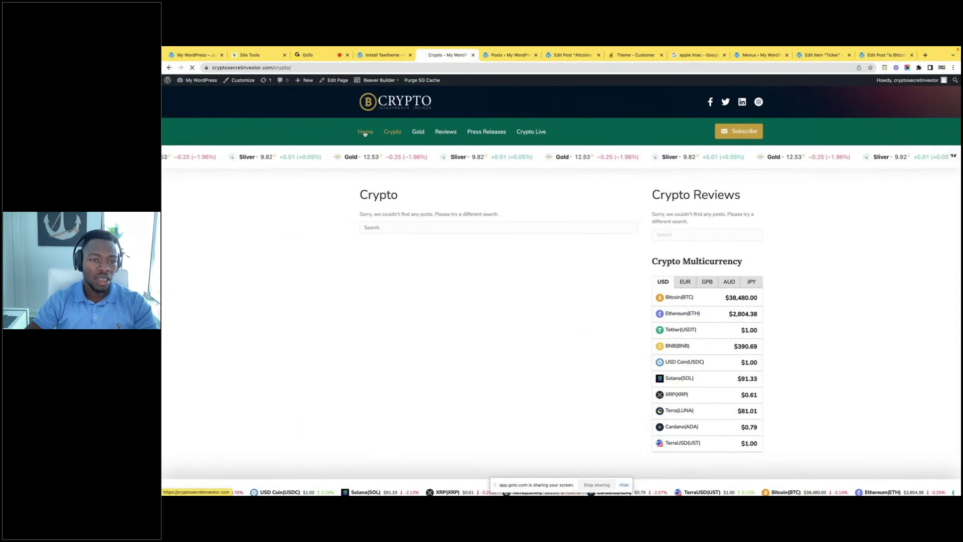
pyautogui.moveTo(195, 82)
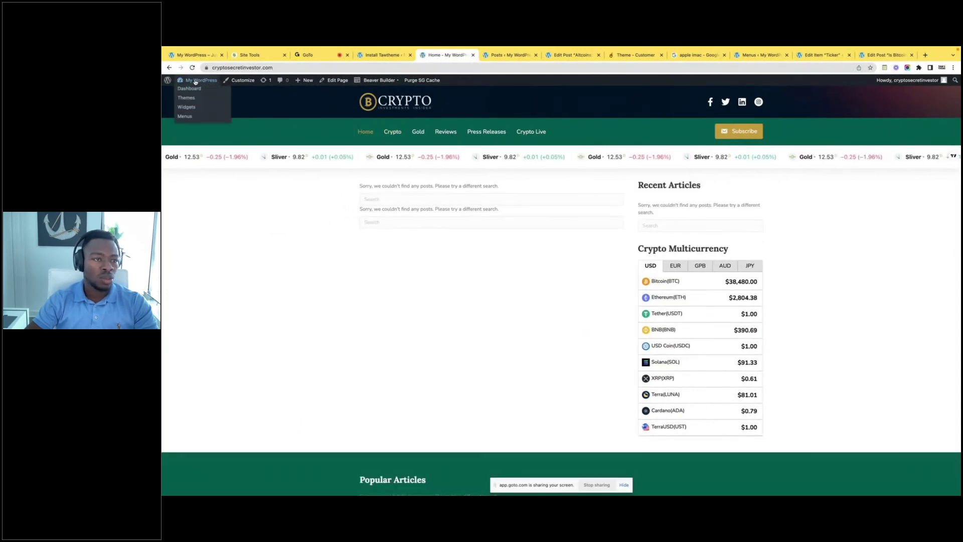
pyautogui.click(195, 81)
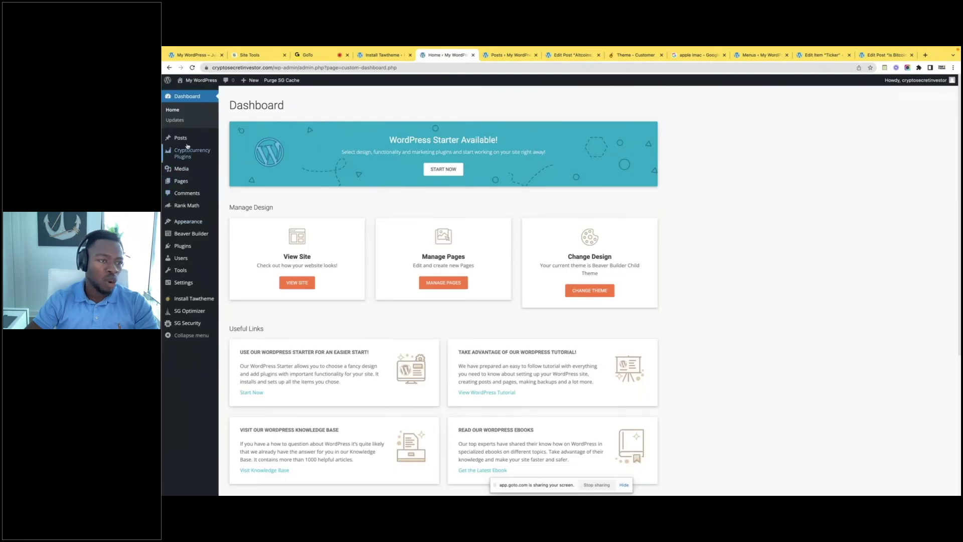
pyautogui.click(181, 137)
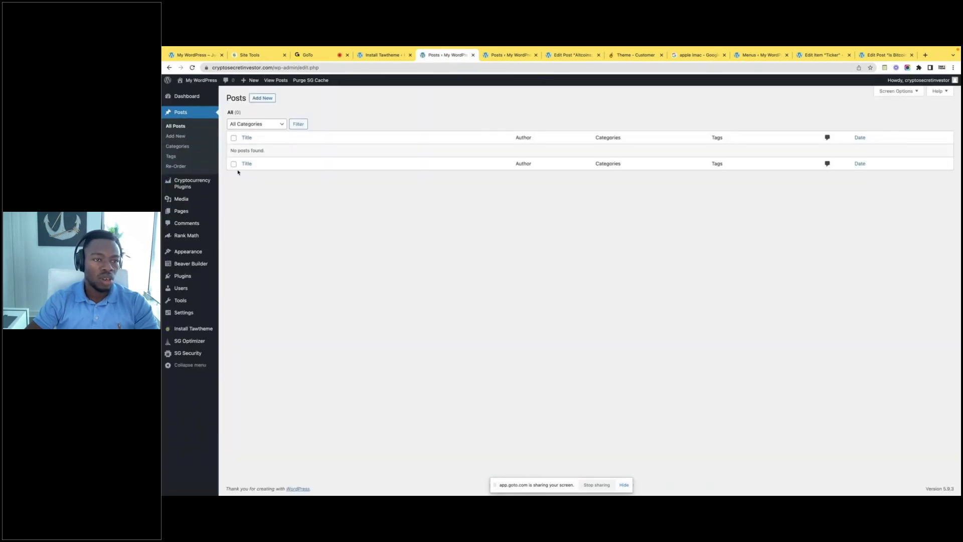
pyautogui.click(264, 99)
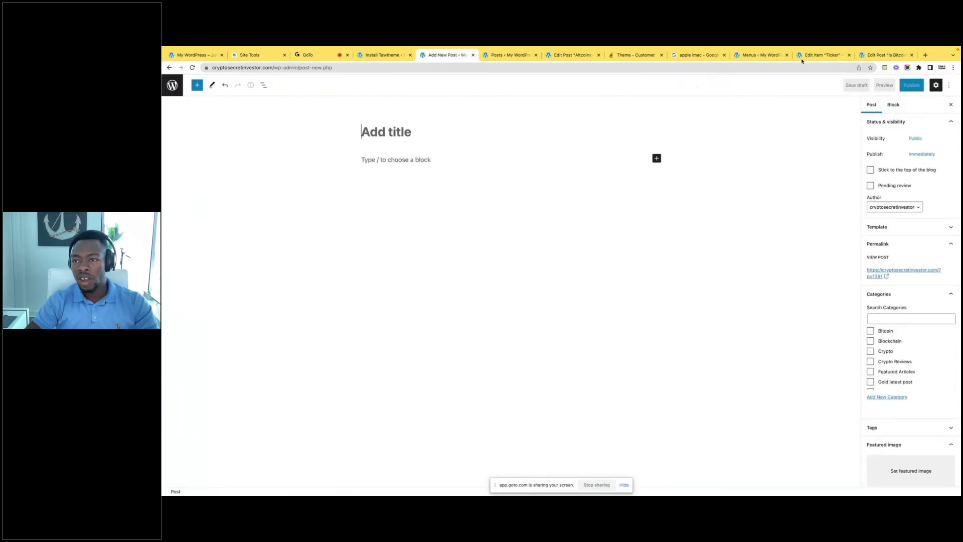
# Switch to the TAW Theme customer account, look through the WordPress themes marketplace and Content Planner, and open the Content Marketplace
pyautogui.click(925, 55)
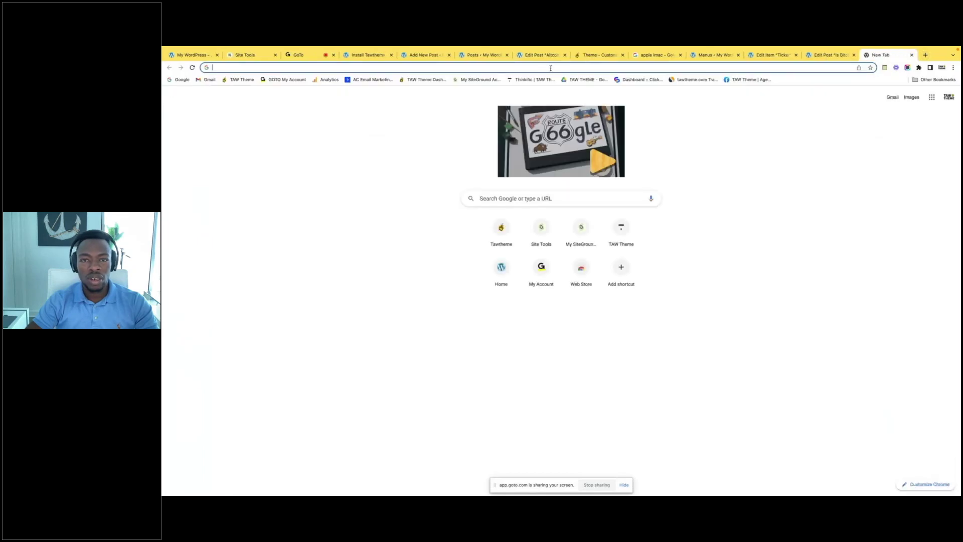
pyautogui.click(594, 56)
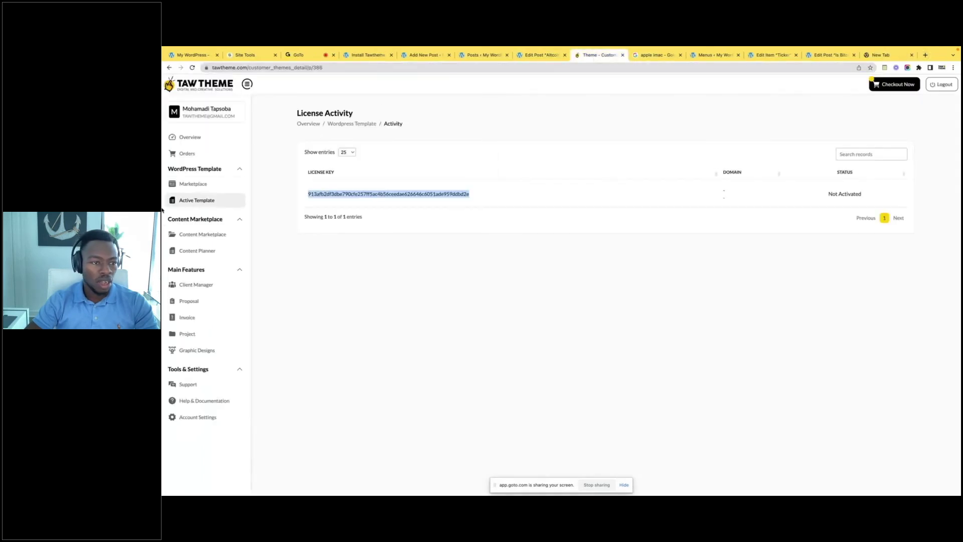
pyautogui.click(193, 184)
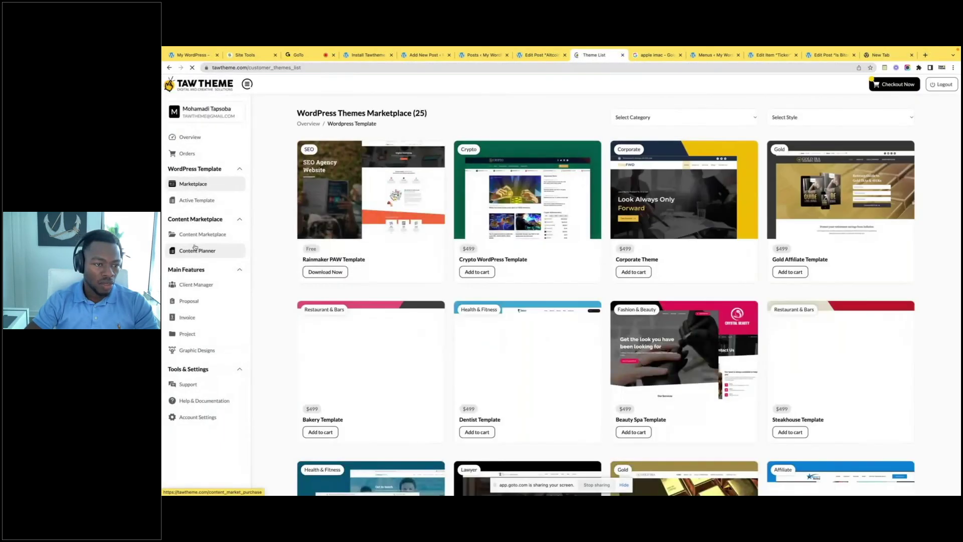
pyautogui.click(202, 205)
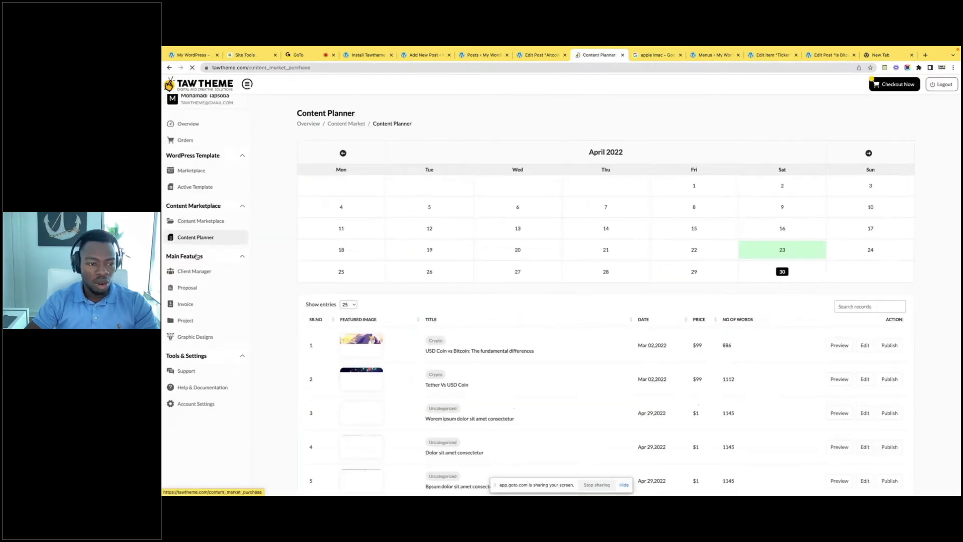
pyautogui.click(203, 235)
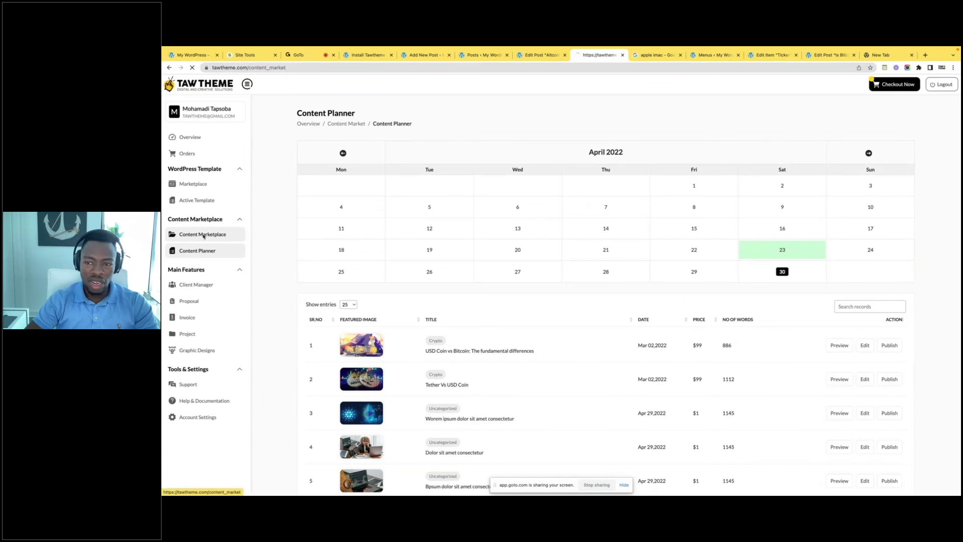